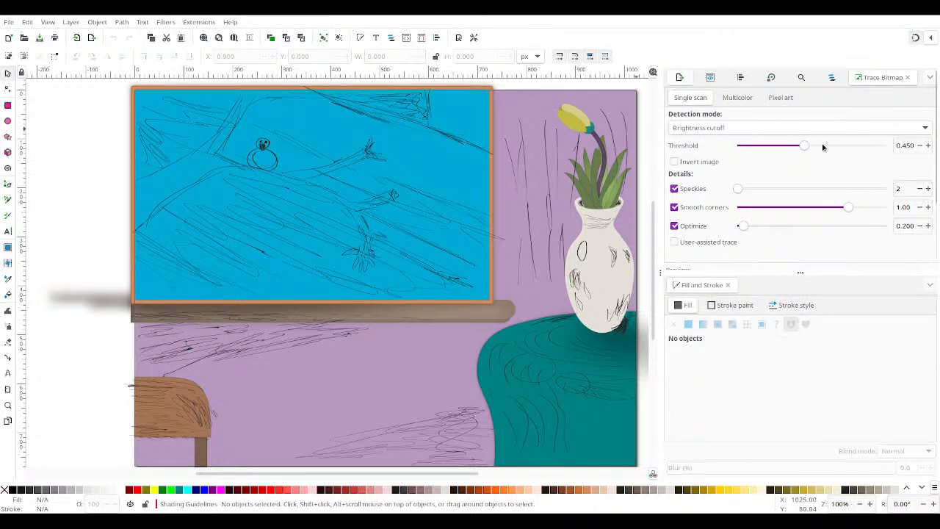
Step: Show the Layers and Objects list and look through it down to the Backdrop layer
{"action": "left_click", "coordinate": [830, 78]}
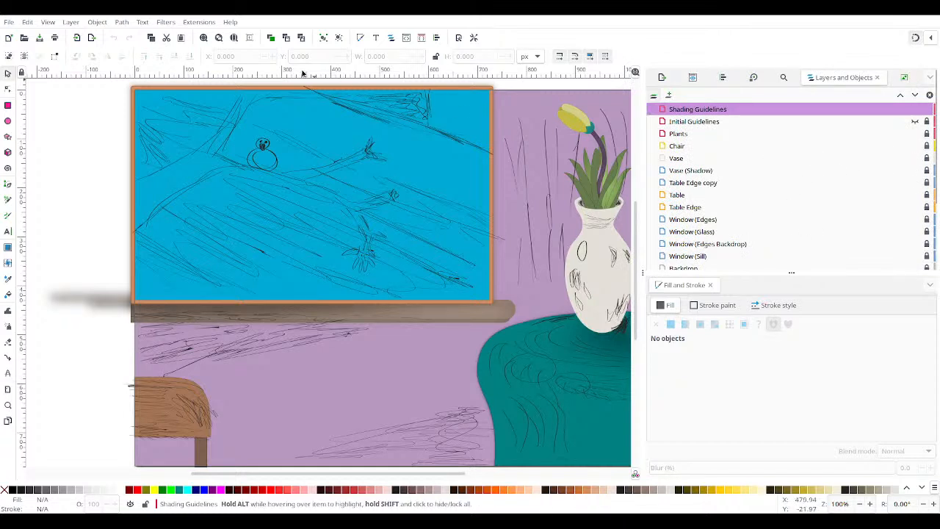
{"action": "left_click", "coordinate": [231, 41]}
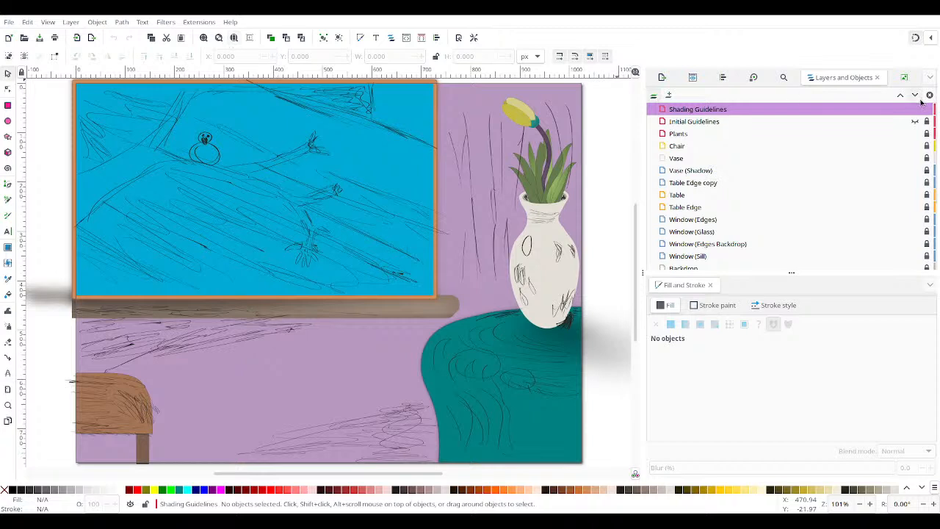
{"action": "scroll", "coordinate": [906, 145], "scroll_direction": "down", "scroll_amount": 1}
{"action": "scroll", "coordinate": [907, 145], "scroll_direction": "up", "scroll_amount": 1}
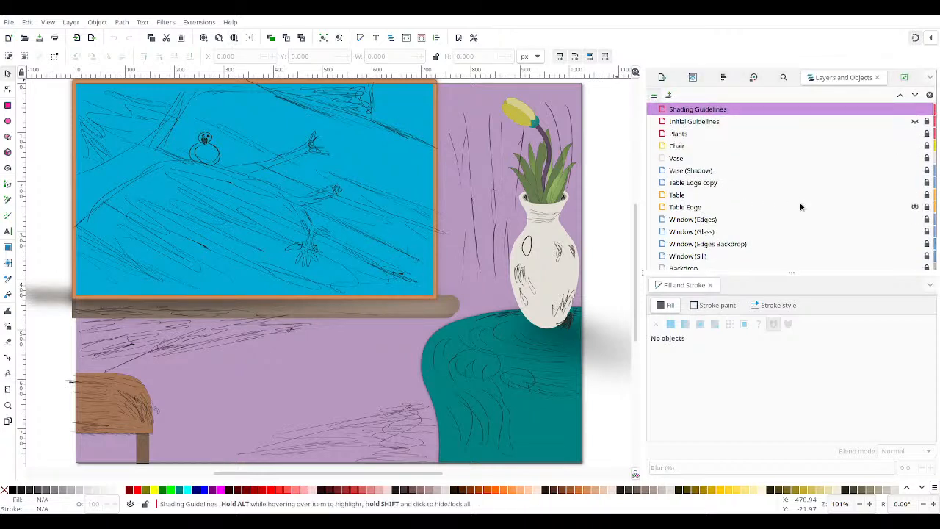
{"action": "scroll", "coordinate": [799, 204], "scroll_direction": "down", "scroll_amount": 1}
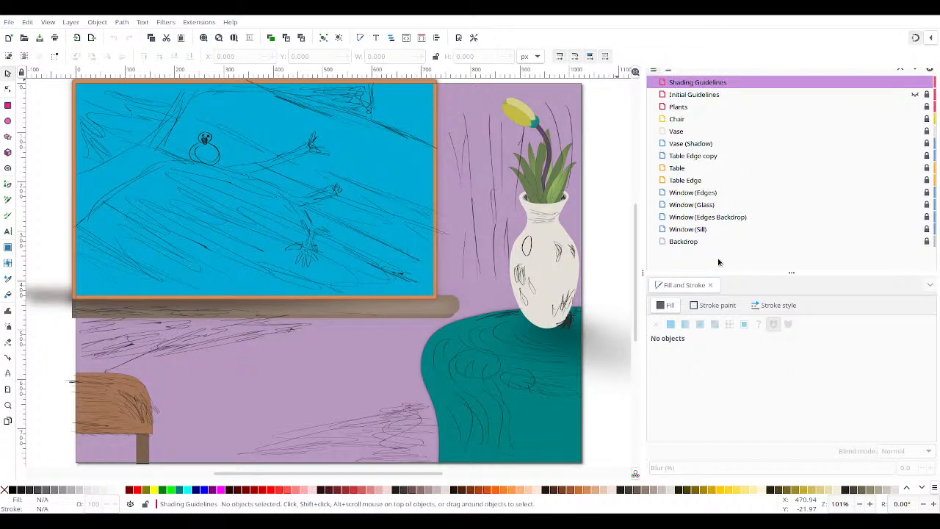
{"action": "mouse_move", "coordinate": [918, 248]}
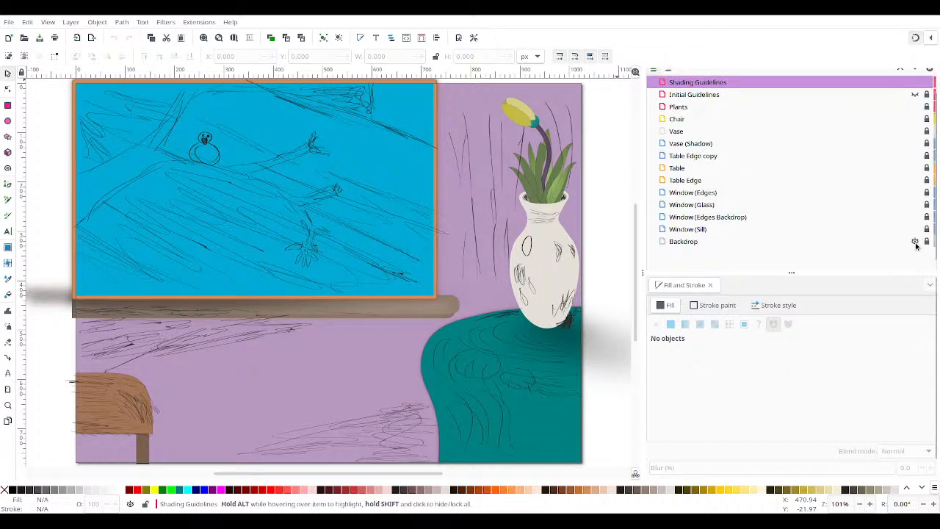
{"action": "scroll", "coordinate": [916, 246], "scroll_direction": "down", "scroll_amount": 1}
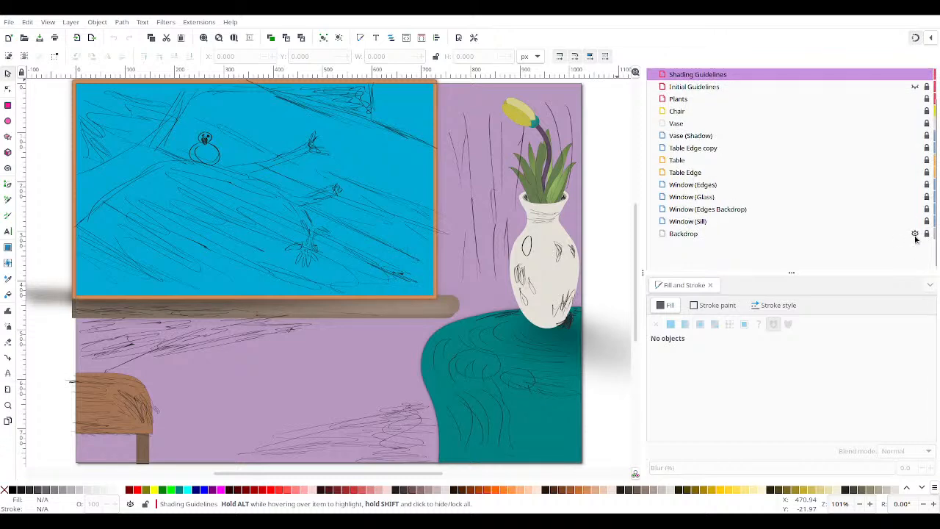
Step: Check what the Backdrop and each Window layer contains by hiding and showing them one at a time
{"action": "left_click", "coordinate": [915, 235]}
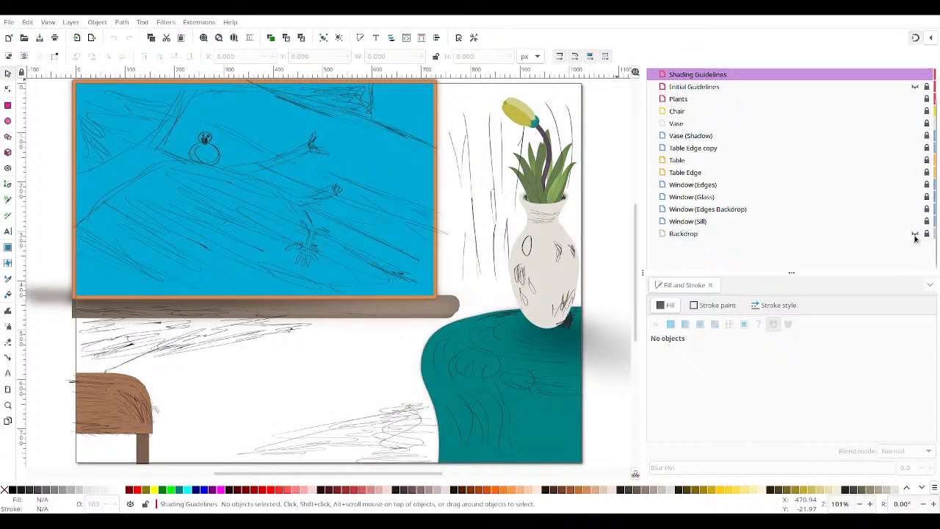
{"action": "left_click", "coordinate": [915, 235]}
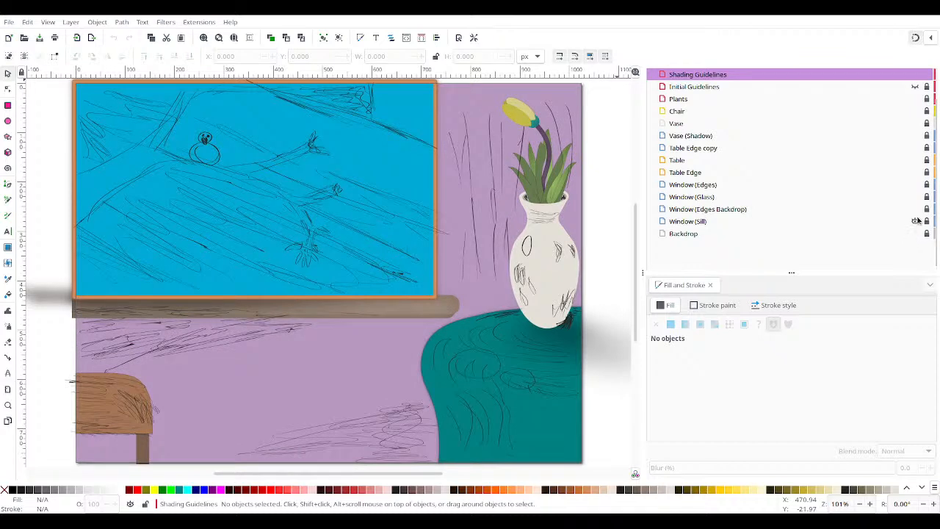
{"action": "left_click", "coordinate": [914, 222]}
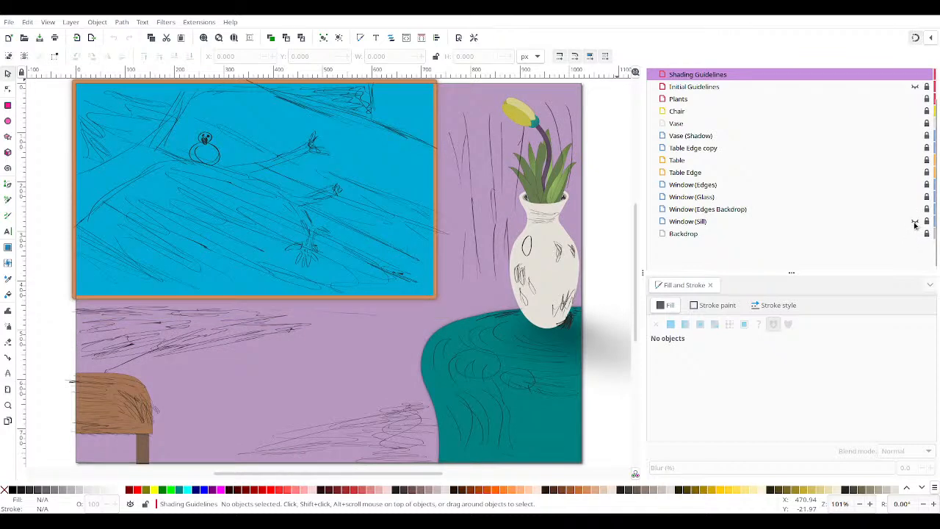
{"action": "left_click", "coordinate": [915, 223]}
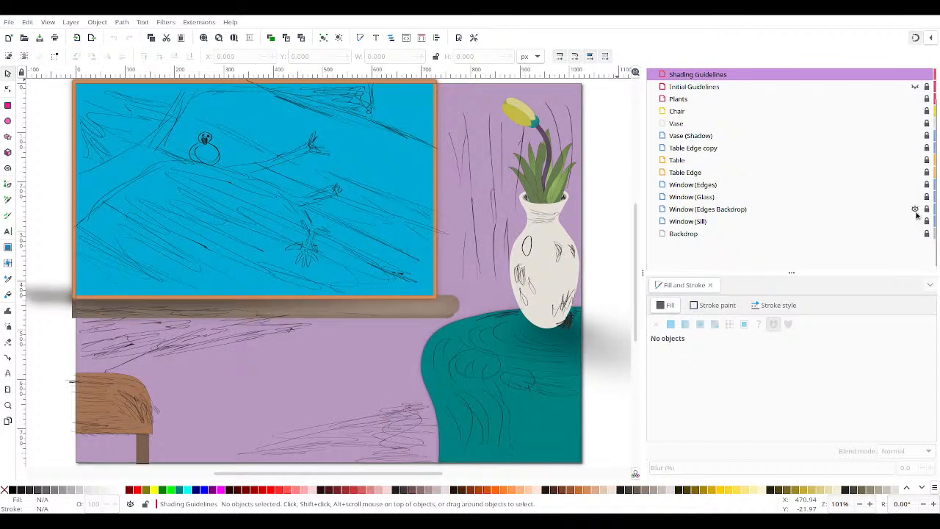
{"action": "left_click", "coordinate": [914, 209]}
{"action": "left_click", "coordinate": [914, 209]}
{"action": "left_click", "coordinate": [915, 197]}
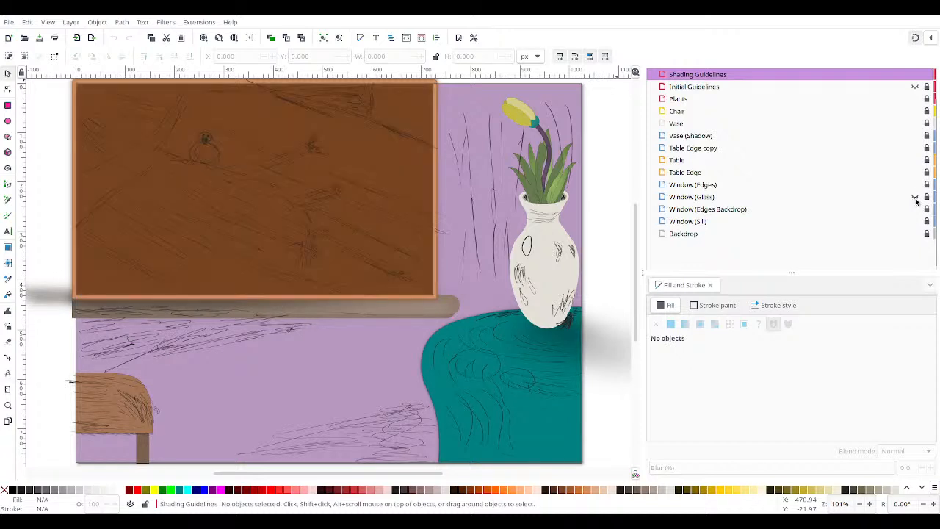
{"action": "left_click", "coordinate": [914, 197]}
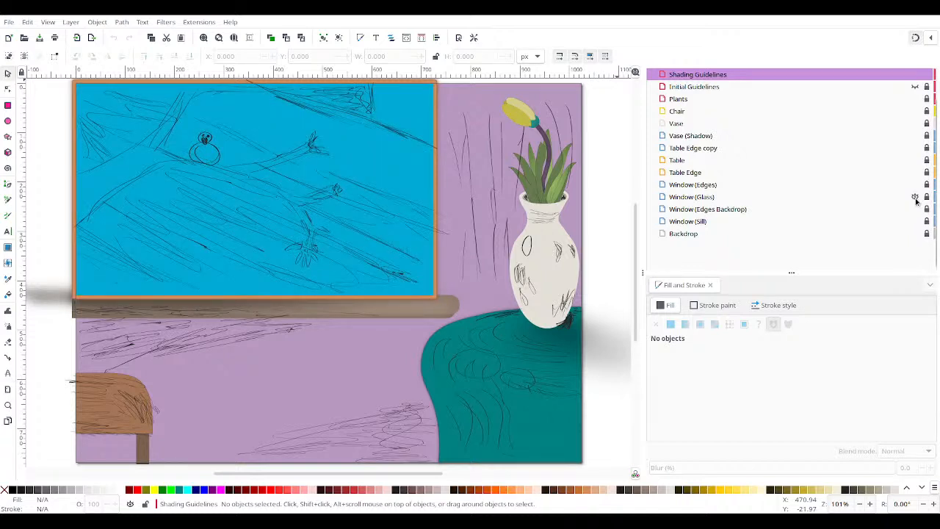
{"action": "left_click", "coordinate": [915, 185]}
{"action": "left_click", "coordinate": [914, 185]}
Step: Check the Table, Table Edge copy, Vase (Shadow), Vase, Chair and Plants layers by toggling the visibility of each
{"action": "left_click", "coordinate": [915, 161]}
{"action": "left_click", "coordinate": [914, 161]}
{"action": "left_click", "coordinate": [914, 149]}
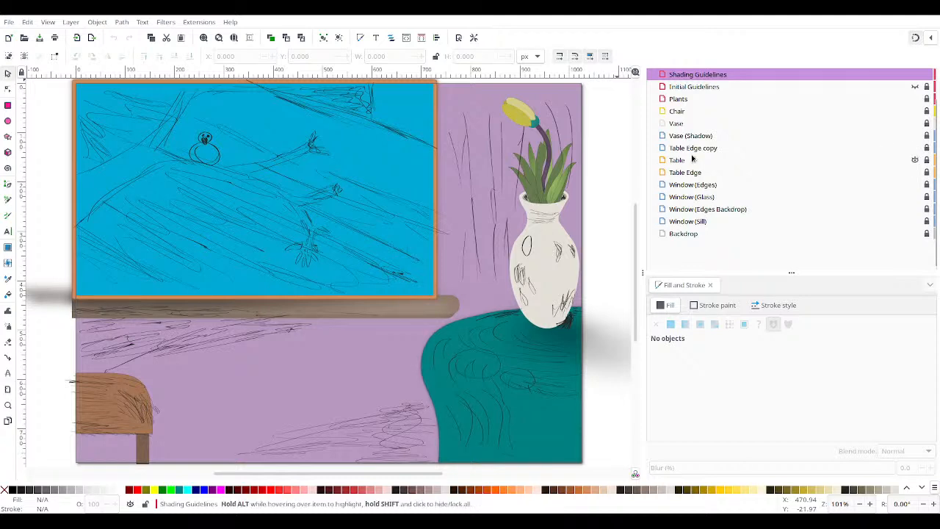
{"action": "left_click", "coordinate": [914, 135]}
{"action": "left_click", "coordinate": [914, 135]}
{"action": "left_click", "coordinate": [914, 123]}
{"action": "left_click", "coordinate": [914, 123]}
{"action": "left_click", "coordinate": [914, 111]}
{"action": "left_click", "coordinate": [914, 111]}
{"action": "left_click", "coordinate": [914, 98]}
{"action": "left_click", "coordinate": [914, 98]}
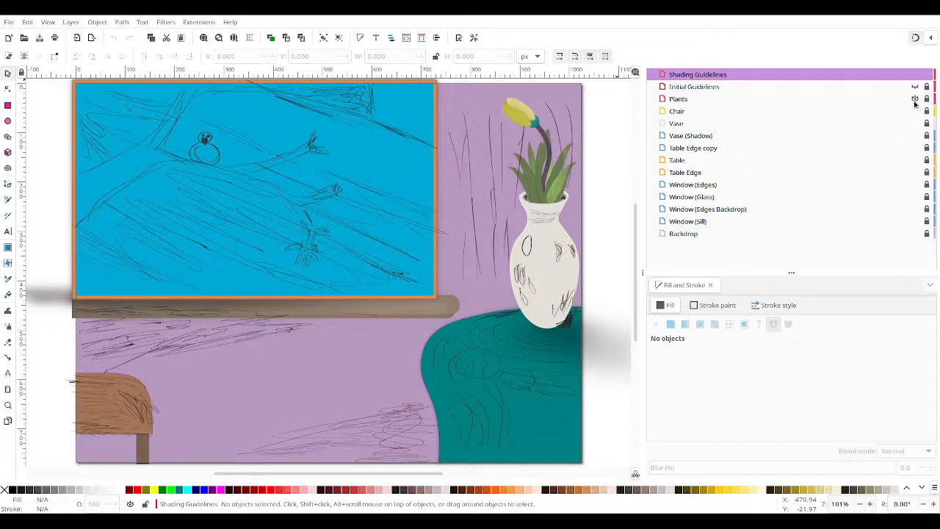
Step: Compare the Initial Guidelines and Shading Guidelines sketches by toggling the visibility of both layers
{"action": "left_click", "coordinate": [914, 114]}
{"action": "left_click", "coordinate": [913, 115]}
{"action": "left_click", "coordinate": [913, 114]}
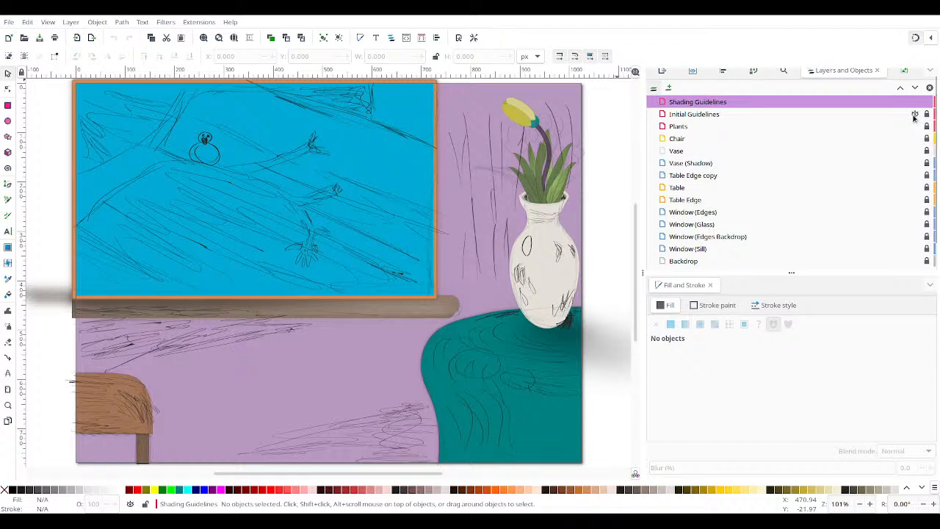
{"action": "left_click", "coordinate": [912, 116]}
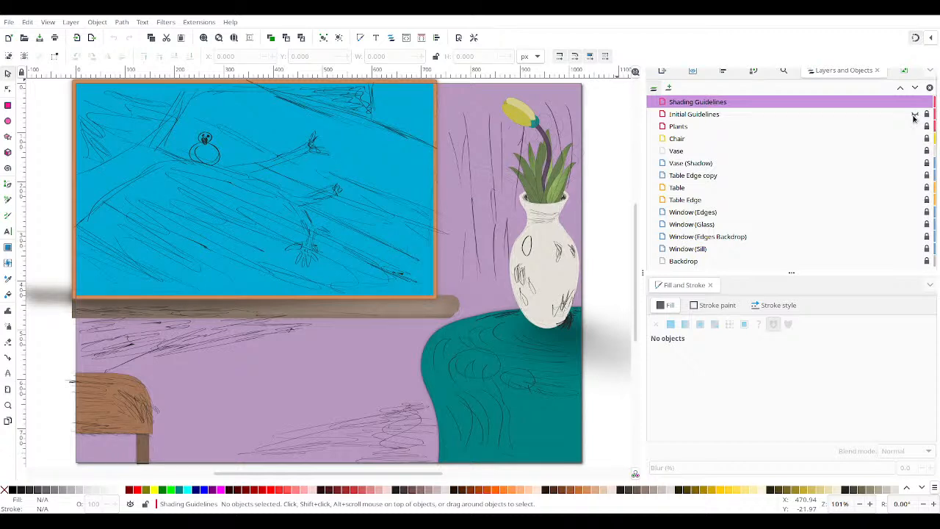
{"action": "scroll", "coordinate": [913, 117], "scroll_direction": "up", "scroll_amount": 1}
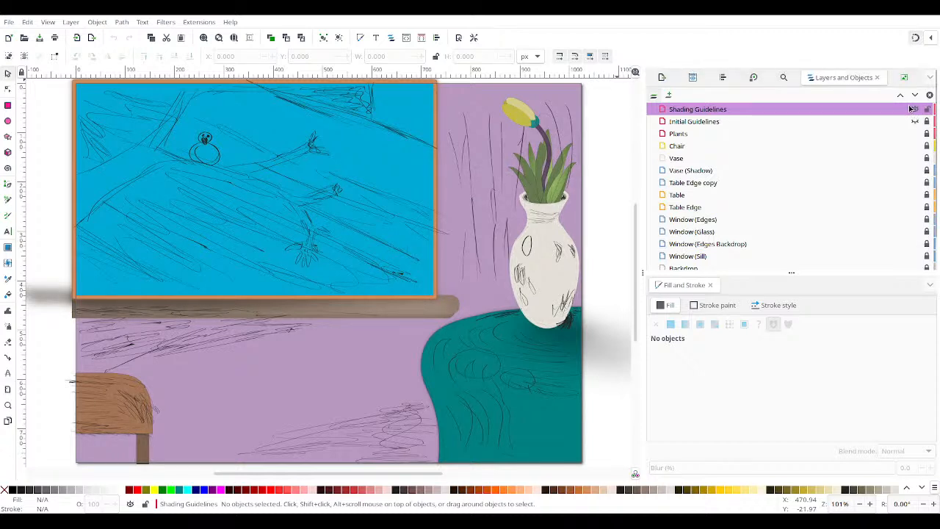
{"action": "left_click", "coordinate": [913, 109]}
{"action": "left_click", "coordinate": [913, 110]}
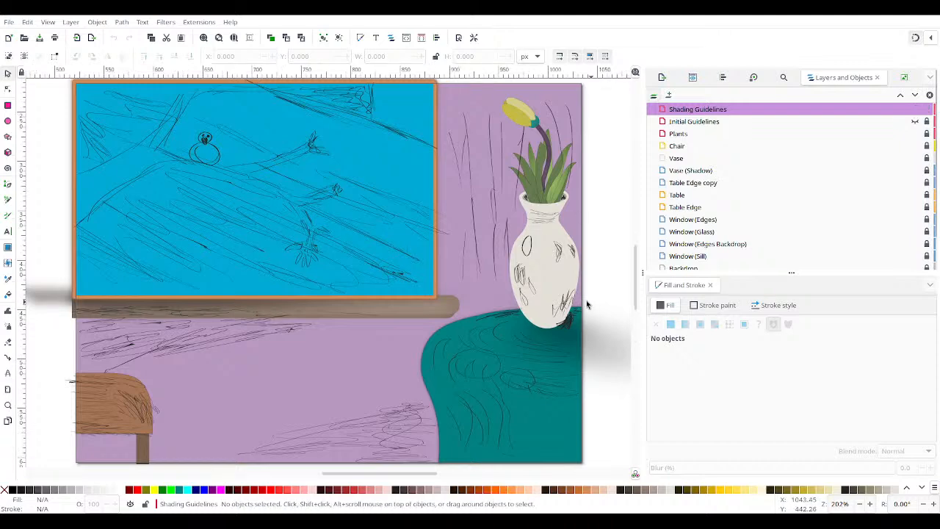
Step: Hide the Shading Guidelines layer so the base of the vase can be worked on without the sketch lines
{"action": "scroll", "coordinate": [581, 311], "scroll_direction": "up", "scroll_amount": 2}
{"action": "scroll", "coordinate": [580, 311], "scroll_direction": "up", "scroll_amount": 6}
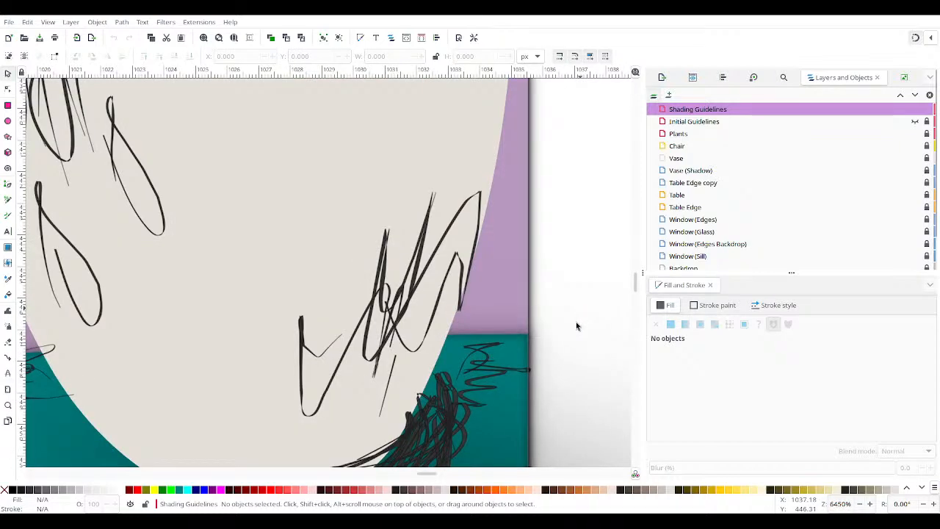
{"action": "key", "text": "1"}
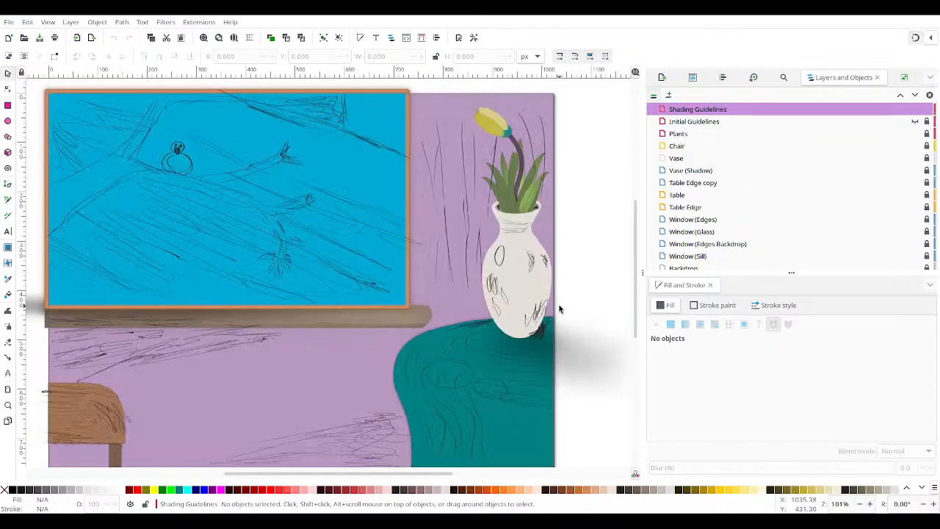
{"action": "left_click", "coordinate": [916, 112]}
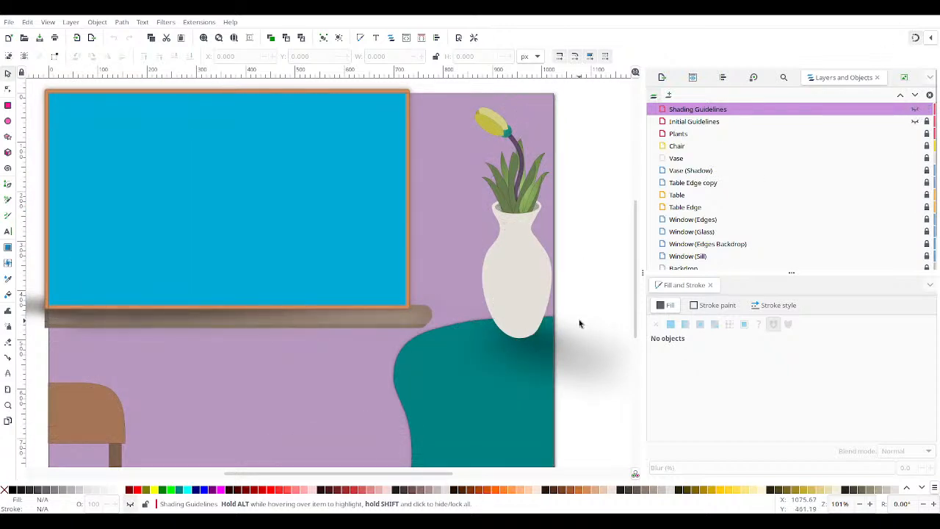
{"action": "scroll", "coordinate": [579, 321], "scroll_direction": "up", "scroll_amount": 2}
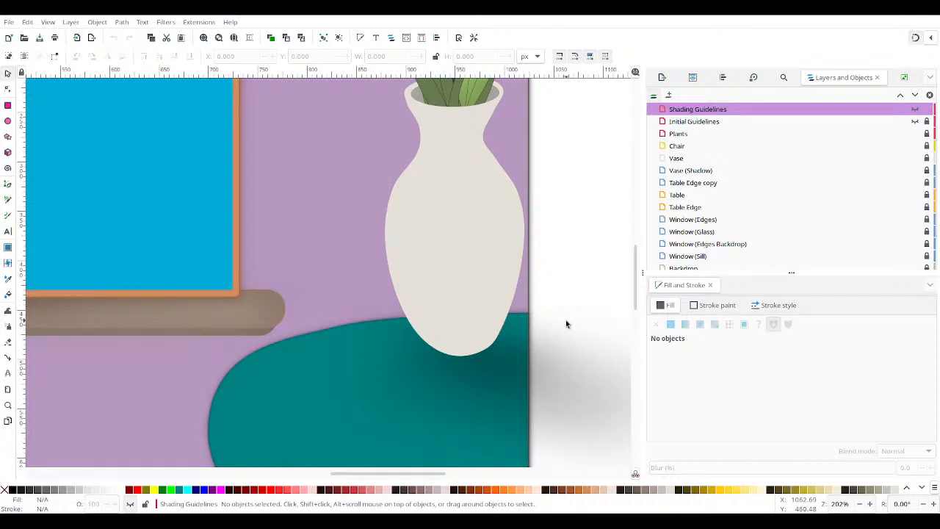
{"action": "scroll", "coordinate": [566, 321], "scroll_direction": "up", "scroll_amount": 2}
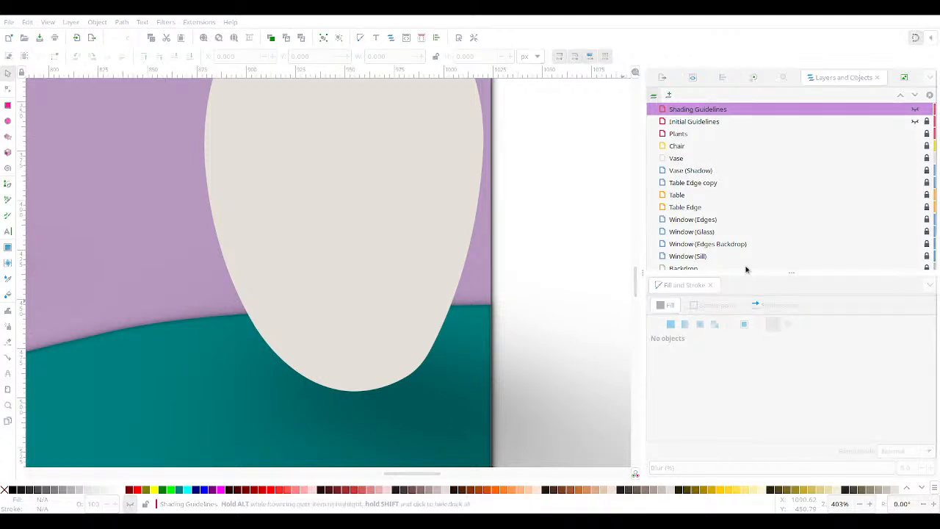
Step: Activate the Calligraphy tool and add a layer named Vase (Shadow) 2 directly above the Vase (Shadow) layer
{"action": "left_click", "coordinate": [8, 215]}
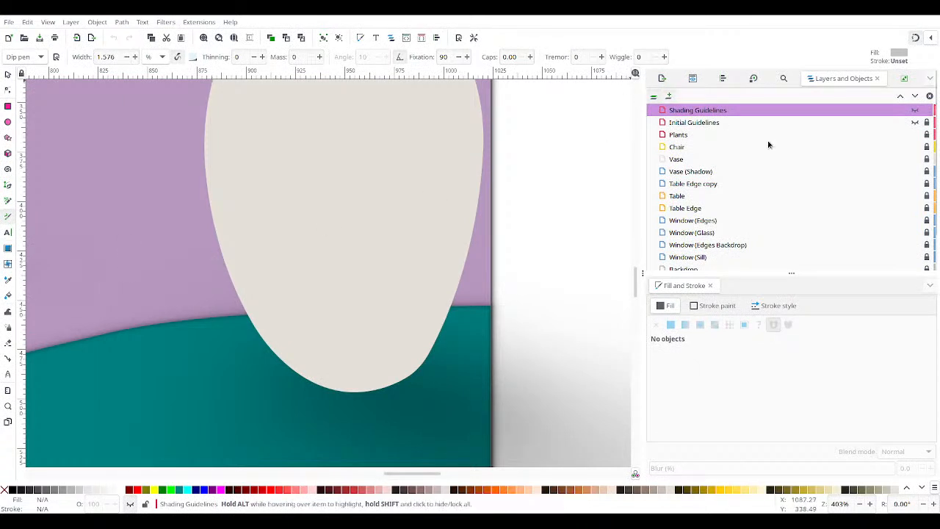
{"action": "scroll", "coordinate": [692, 147], "scroll_direction": "down", "scroll_amount": 1}
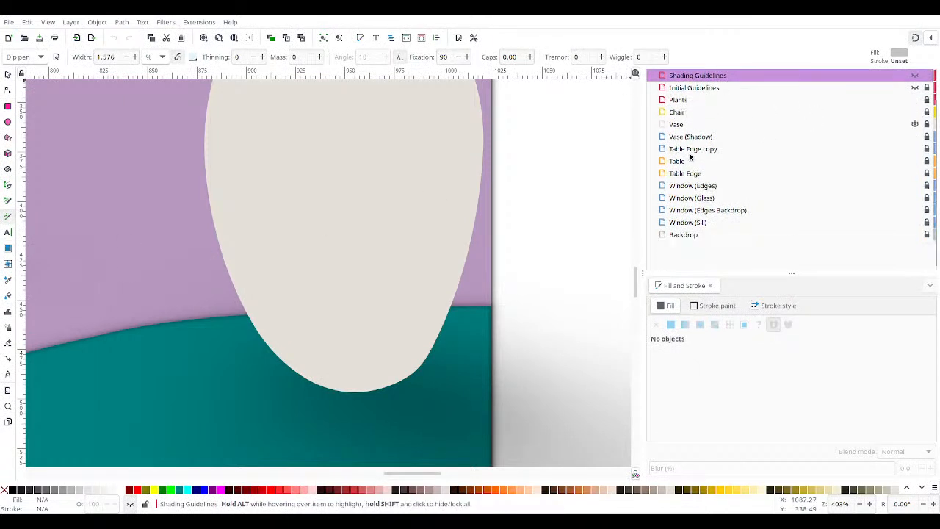
{"action": "left_click", "coordinate": [692, 149]}
{"action": "left_click", "coordinate": [691, 128]}
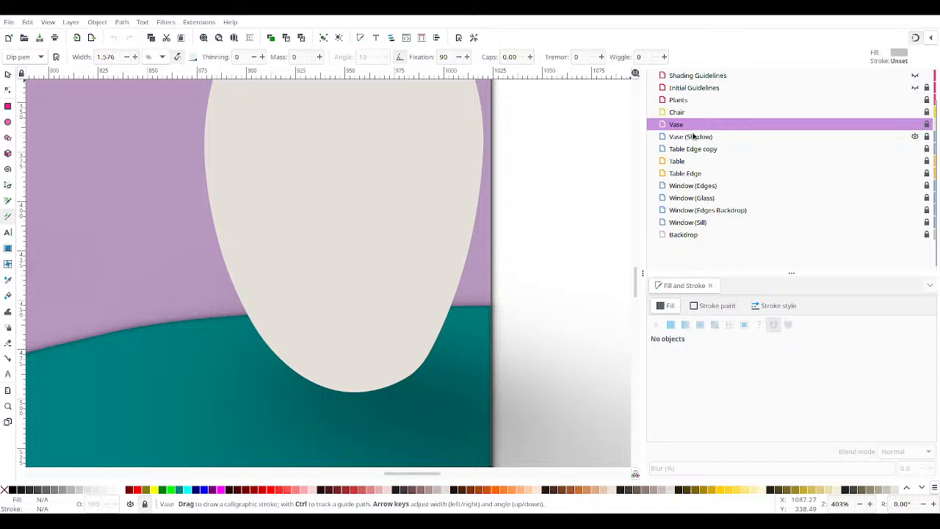
{"action": "left_click", "coordinate": [693, 136]}
{"action": "scroll", "coordinate": [726, 235], "scroll_direction": "up", "scroll_amount": 1}
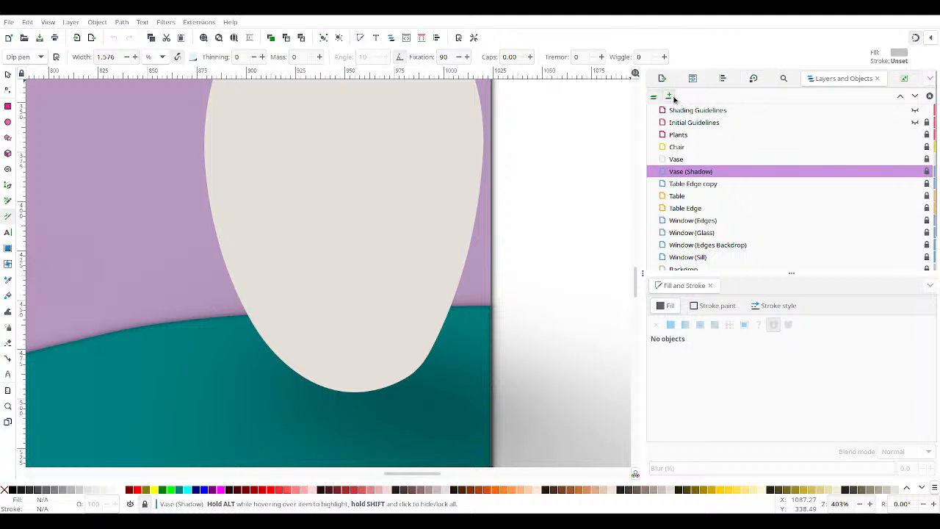
{"action": "key", "text": "alt+Tab"}
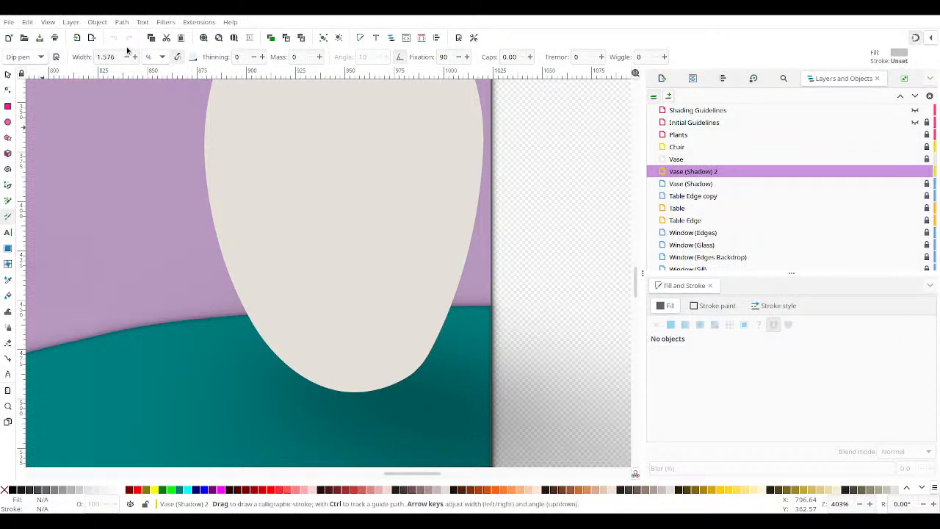
Step: With a calligraphy width of 23.736, paint a shadow shape about 82 by 58 px behind the vase's lower right base
{"action": "double_click", "coordinate": [133, 57]}
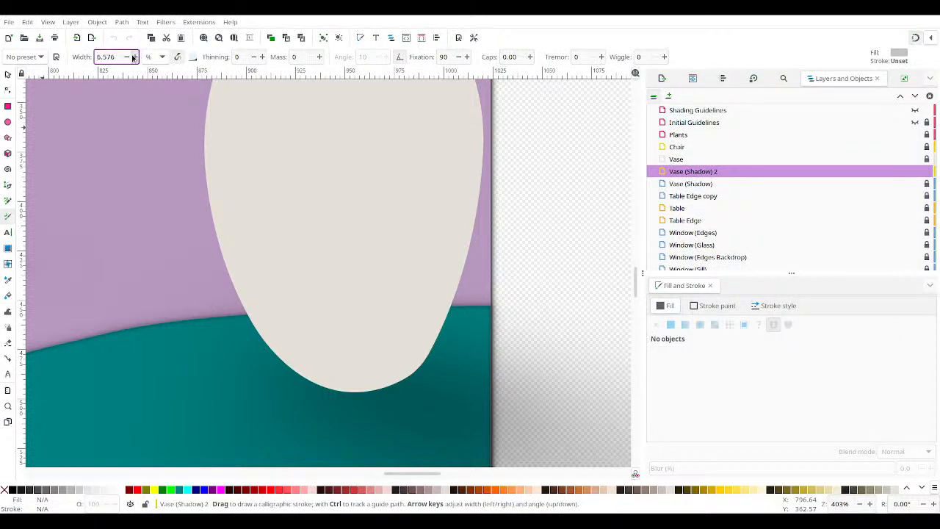
{"action": "double_click", "coordinate": [133, 58]}
{"action": "left_click", "coordinate": [133, 57]}
{"action": "left_click", "coordinate": [126, 58]}
{"action": "left_click_drag", "start_coordinate": [108, 58], "coordinate": [120, 61]}
{"action": "type", "text": "736"}
{"action": "key", "text": "Return"}
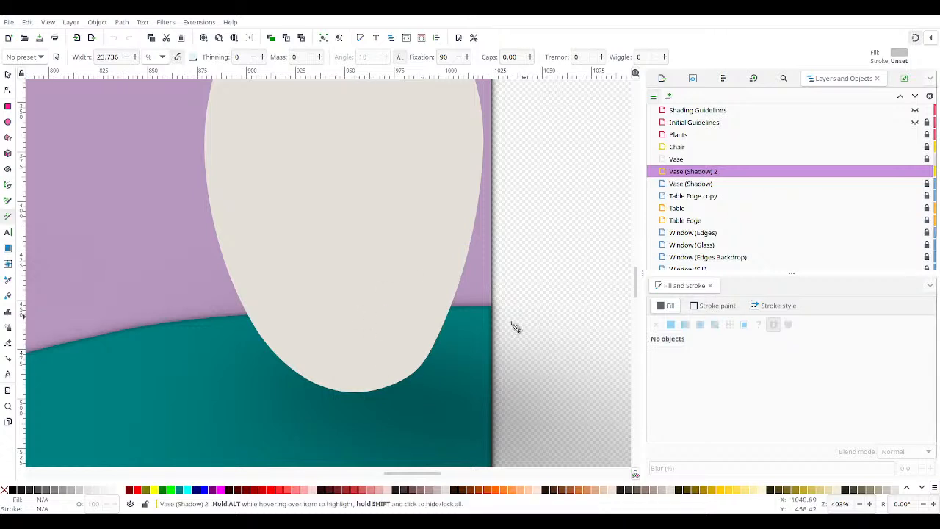
{"action": "mouse_move", "coordinate": [413, 390]}
{"action": "left_mouse_down"}
{"action": "mouse_move", "coordinate": [435, 377]}
{"action": "mouse_move", "coordinate": [424, 390]}
{"action": "mouse_move", "coordinate": [427, 362]}
{"action": "mouse_move", "coordinate": [421, 393]}
{"action": "mouse_move", "coordinate": [421, 347]}
{"action": "mouse_move", "coordinate": [427, 337]}
{"action": "mouse_move", "coordinate": [445, 359]}
{"action": "mouse_move", "coordinate": [438, 340]}
{"action": "mouse_move", "coordinate": [427, 380]}
{"action": "mouse_move", "coordinate": [393, 398]}
{"action": "mouse_move", "coordinate": [430, 372]}
{"action": "mouse_move", "coordinate": [445, 342]}
{"action": "mouse_move", "coordinate": [404, 324]}
{"action": "mouse_move", "coordinate": [378, 326]}
{"action": "mouse_move", "coordinate": [412, 322]}
{"action": "mouse_move", "coordinate": [368, 325]}
{"action": "mouse_move", "coordinate": [439, 326]}
{"action": "mouse_move", "coordinate": [450, 338]}
{"action": "mouse_move", "coordinate": [435, 322]}
{"action": "mouse_move", "coordinate": [439, 331]}
{"action": "mouse_move", "coordinate": [440, 316]}
{"action": "mouse_move", "coordinate": [438, 343]}
{"action": "mouse_move", "coordinate": [438, 309]}
{"action": "mouse_move", "coordinate": [432, 364]}
{"action": "mouse_move", "coordinate": [443, 329]}
{"action": "mouse_move", "coordinate": [426, 376]}
{"action": "mouse_move", "coordinate": [443, 333]}
{"action": "mouse_move", "coordinate": [413, 395]}
{"action": "mouse_move", "coordinate": [425, 385]}
{"action": "mouse_move", "coordinate": [408, 401]}
{"action": "mouse_move", "coordinate": [362, 402]}
{"action": "mouse_move", "coordinate": [436, 400]}
{"action": "mouse_move", "coordinate": [467, 344]}
{"action": "mouse_move", "coordinate": [464, 364]}
{"action": "mouse_move", "coordinate": [459, 337]}
{"action": "mouse_move", "coordinate": [454, 370]}
{"action": "mouse_move", "coordinate": [468, 334]}
{"action": "mouse_move", "coordinate": [475, 376]}
{"action": "mouse_move", "coordinate": [477, 332]}
{"action": "mouse_move", "coordinate": [493, 360]}
{"action": "mouse_move", "coordinate": [481, 381]}
{"action": "mouse_move", "coordinate": [447, 397]}
{"action": "mouse_move", "coordinate": [502, 376]}
{"action": "mouse_move", "coordinate": [496, 360]}
{"action": "mouse_move", "coordinate": [427, 334]}
{"action": "left_mouse_up"}
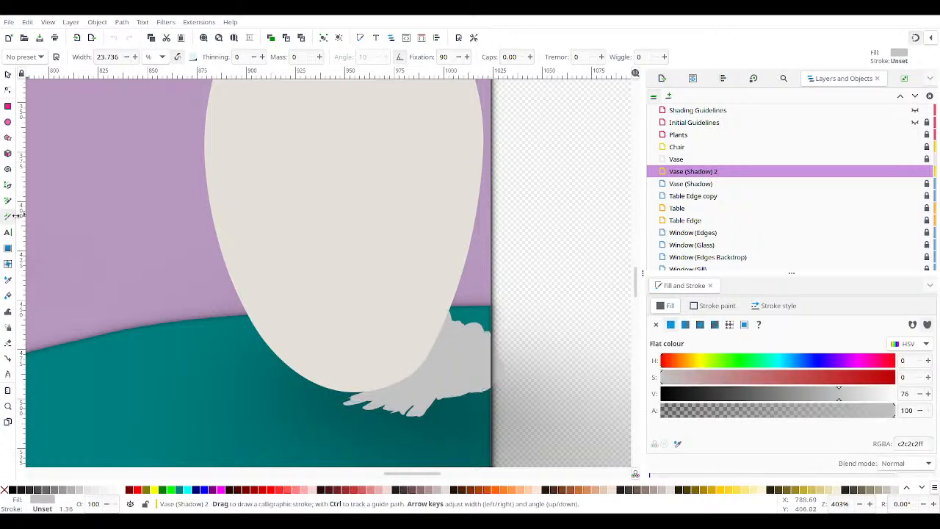
Step: Select the painted shadow shape and change its fill to solid black
{"action": "left_click", "coordinate": [8, 75]}
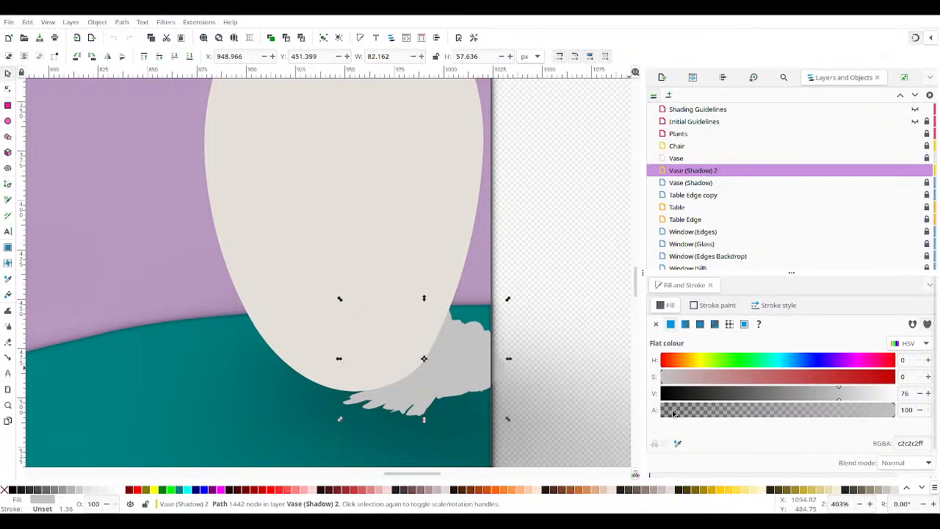
{"action": "left_click_drag", "start_coordinate": [690, 394], "coordinate": [657, 394]}
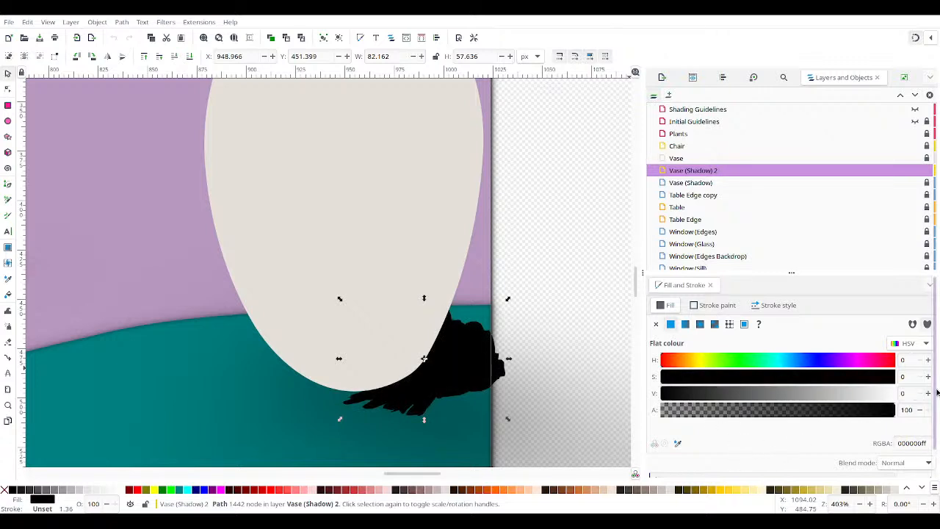
Step: Blur the black shadow shape by 31.1% and move it down and left, closer beneath the vase's base
{"action": "scroll", "coordinate": [924, 434], "scroll_direction": "down", "scroll_amount": 2}
{"action": "left_click_drag", "start_coordinate": [687, 450], "coordinate": [724, 449]}
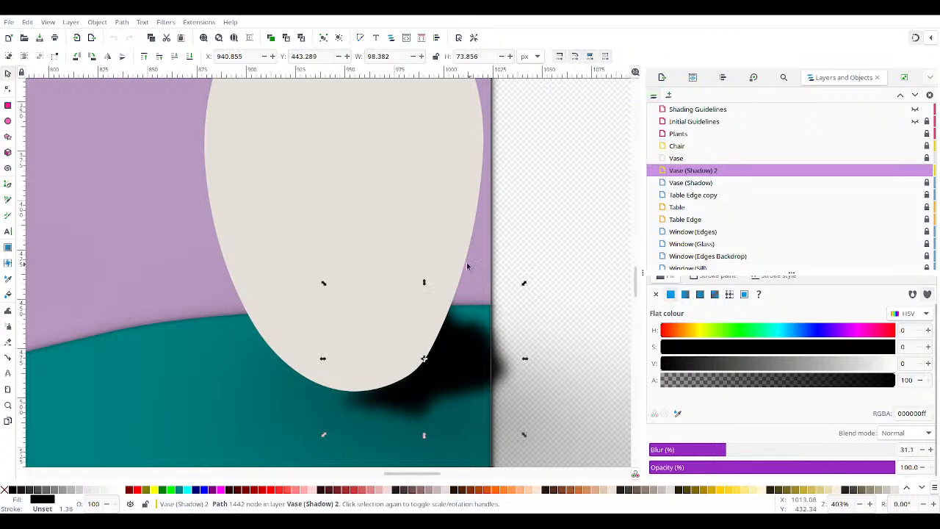
{"action": "left_click_drag", "start_coordinate": [482, 355], "coordinate": [460, 370]}
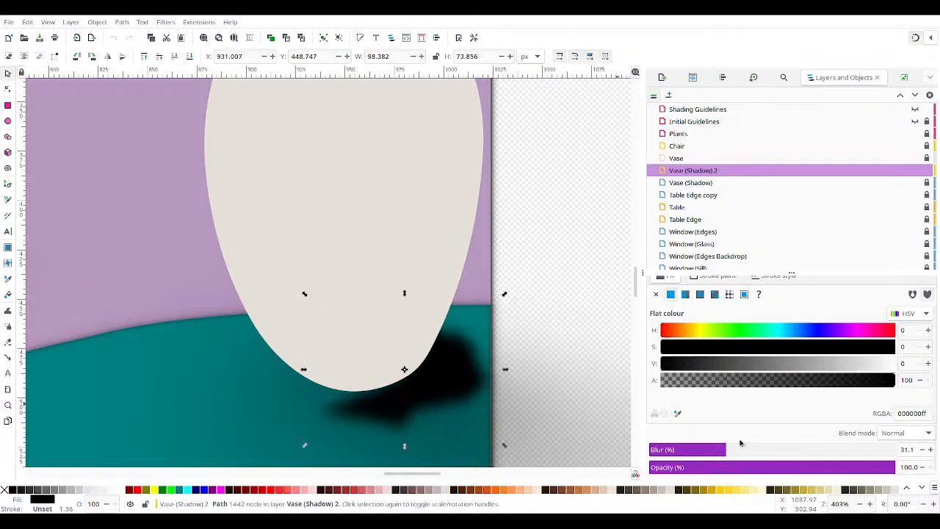
Step: Raise the vase shadow's blur to 50.2% and lower its black fill's alpha to 36
{"action": "left_click_drag", "start_coordinate": [734, 450], "coordinate": [772, 450]}
{"action": "left_click_drag", "start_coordinate": [835, 384], "coordinate": [745, 385]}
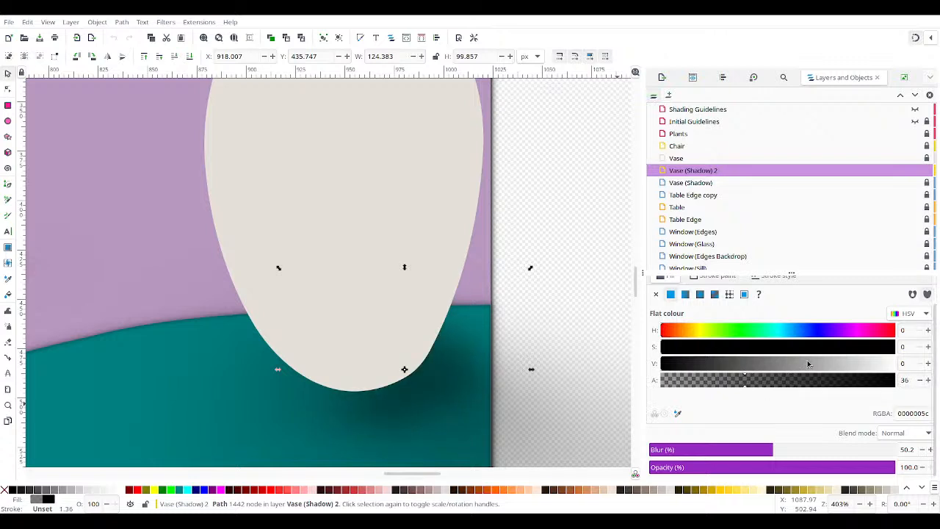
Step: Give the vase shadow a linear gradient fill from opaque black to black with an alpha of 35
{"action": "left_click", "coordinate": [685, 295]}
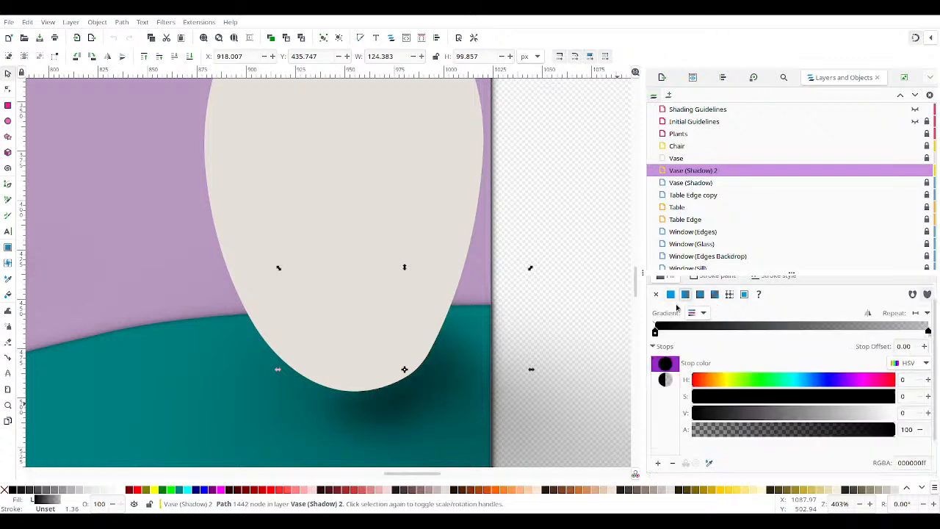
{"action": "left_click", "coordinate": [664, 381]}
{"action": "mouse_move", "coordinate": [749, 433]}
{"action": "left_mouse_down"}
{"action": "mouse_move", "coordinate": [776, 434]}
{"action": "mouse_move", "coordinate": [743, 431]}
{"action": "left_mouse_up"}
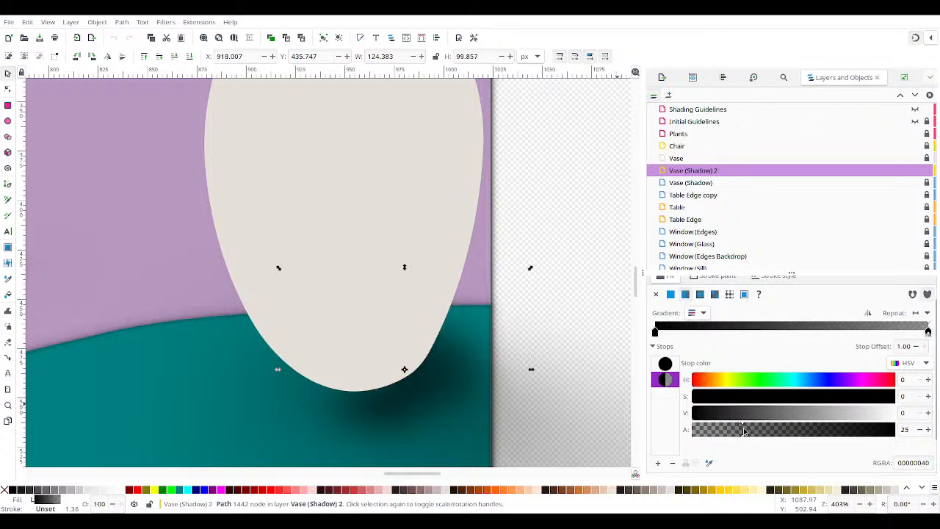
{"action": "left_click", "coordinate": [926, 429]}
{"action": "left_click", "coordinate": [927, 429]}
{"action": "left_click", "coordinate": [926, 430]}
{"action": "left_click", "coordinate": [927, 430]}
{"action": "left_click", "coordinate": [926, 430]}
{"action": "left_click", "coordinate": [926, 429]}
{"action": "left_click", "coordinate": [926, 429]}
{"action": "left_click", "coordinate": [926, 429]}
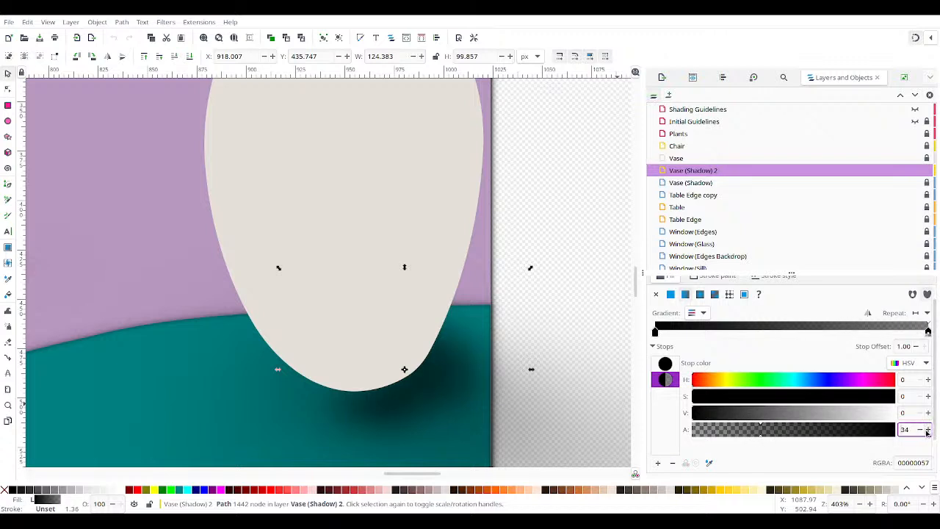
{"action": "left_click", "coordinate": [926, 429]}
Step: Nudge the gradient shadow slightly to fit beneath the vase's lower right base, then deselect it
{"action": "left_click", "coordinate": [665, 363]}
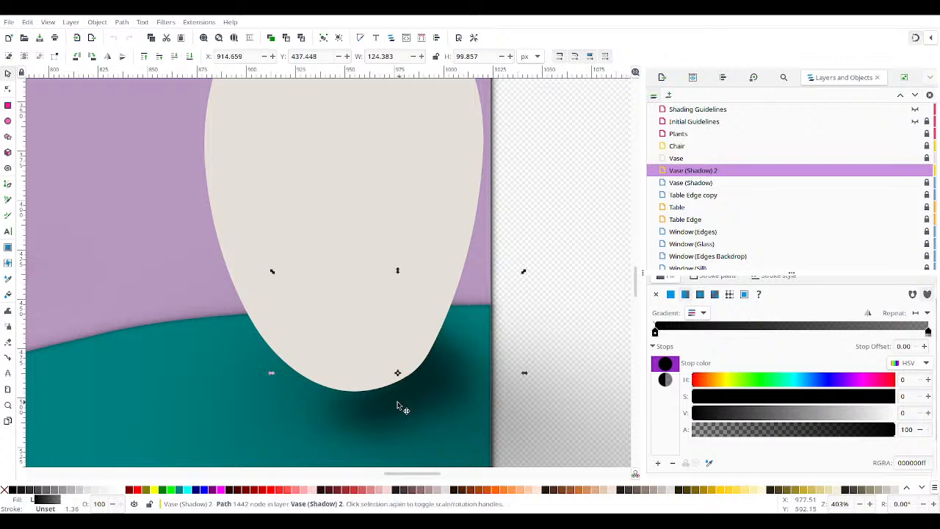
{"action": "left_click_drag", "start_coordinate": [430, 392], "coordinate": [431, 390]}
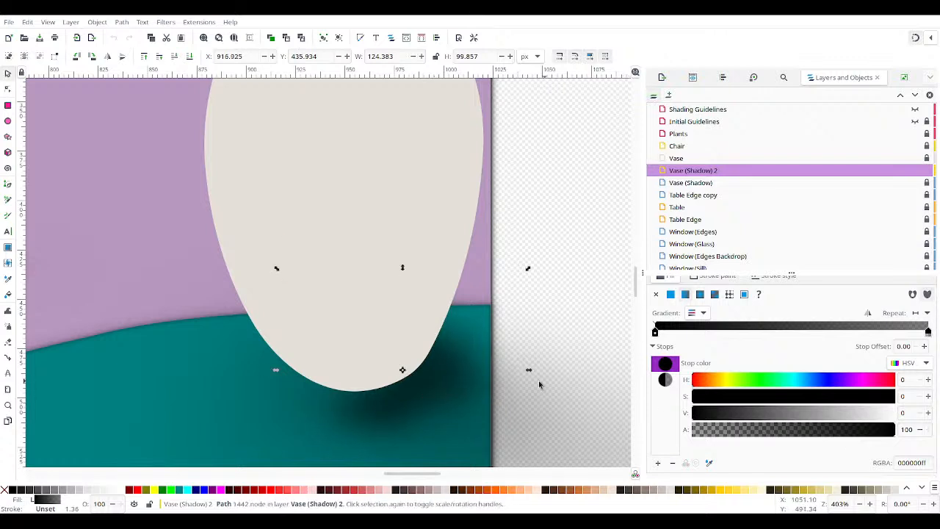
{"action": "left_click", "coordinate": [665, 378]}
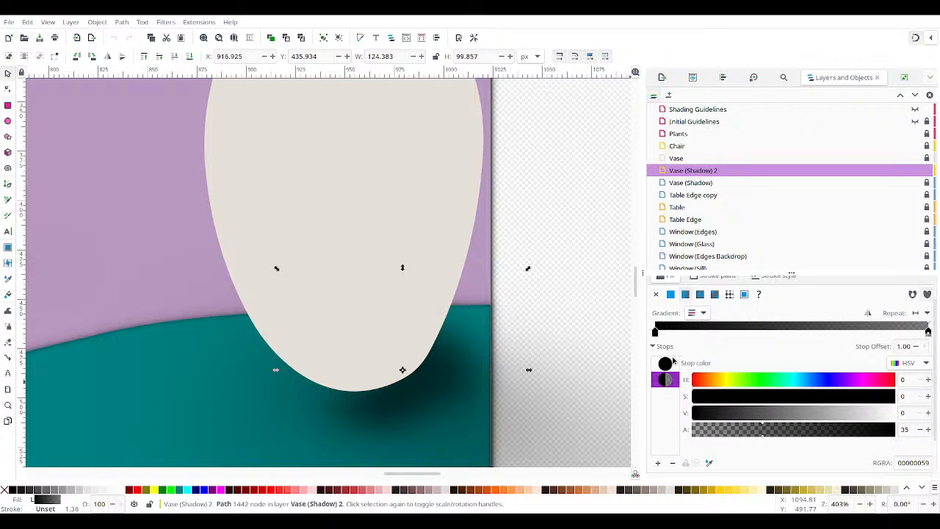
{"action": "left_click", "coordinate": [423, 416]}
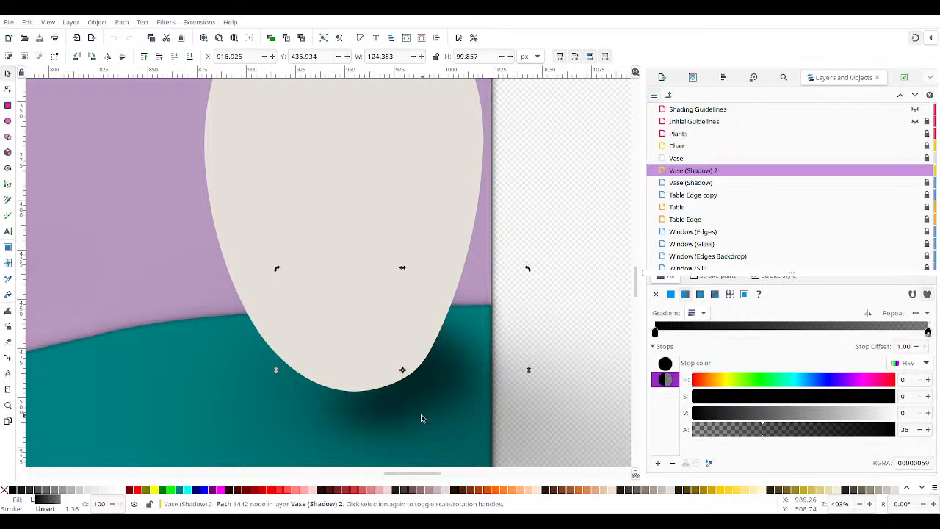
{"action": "left_click", "coordinate": [533, 357]}
Step: Flatten and widen the vase shadow to about 145 by 84 px
{"action": "left_click_drag", "start_coordinate": [635, 283], "coordinate": [635, 305]}
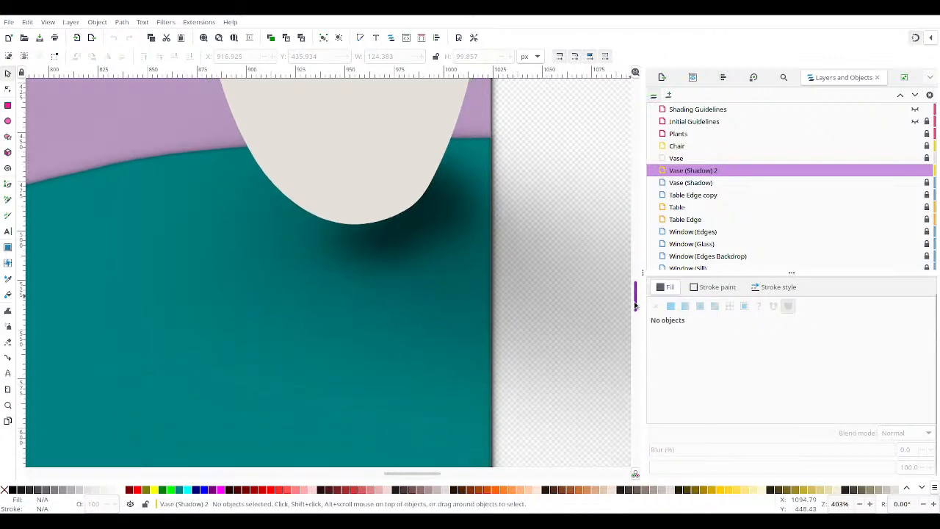
{"action": "scroll", "coordinate": [635, 305], "scroll_direction": "up", "scroll_amount": 1}
{"action": "left_click", "coordinate": [410, 301]}
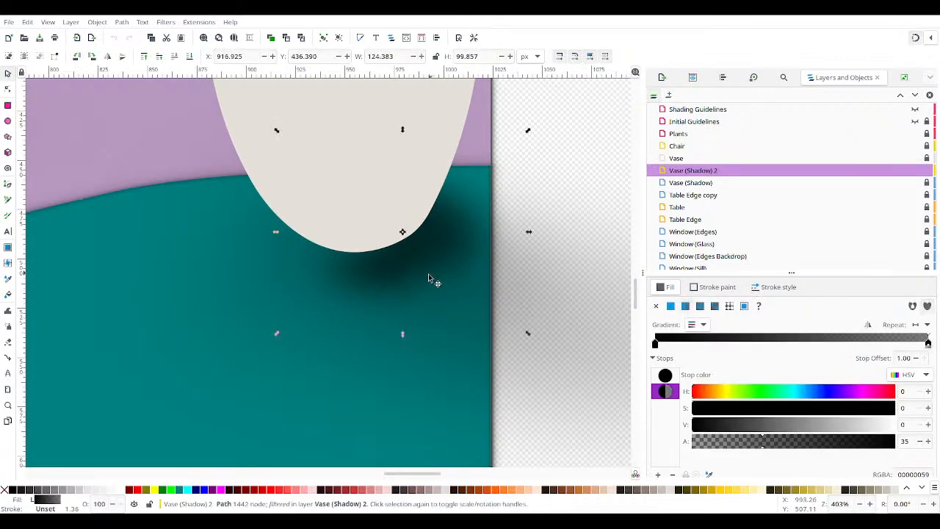
{"action": "left_click_drag", "start_coordinate": [403, 335], "coordinate": [406, 312]}
{"action": "left_click_drag", "start_coordinate": [534, 223], "coordinate": [574, 230]}
{"action": "left_click_drag", "start_coordinate": [562, 232], "coordinate": [560, 232]}
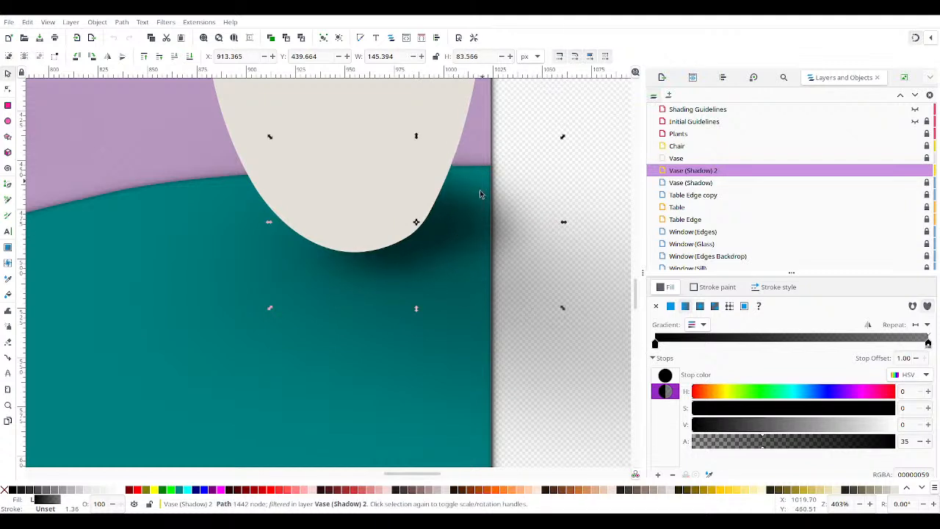
Step: Move the shadow left beneath the vase's base and stretch it to about 165 by 80 px
{"action": "mouse_move", "coordinate": [467, 247]}
{"action": "left_mouse_down"}
{"action": "mouse_move", "coordinate": [450, 248]}
{"action": "mouse_move", "coordinate": [471, 229]}
{"action": "left_mouse_up"}
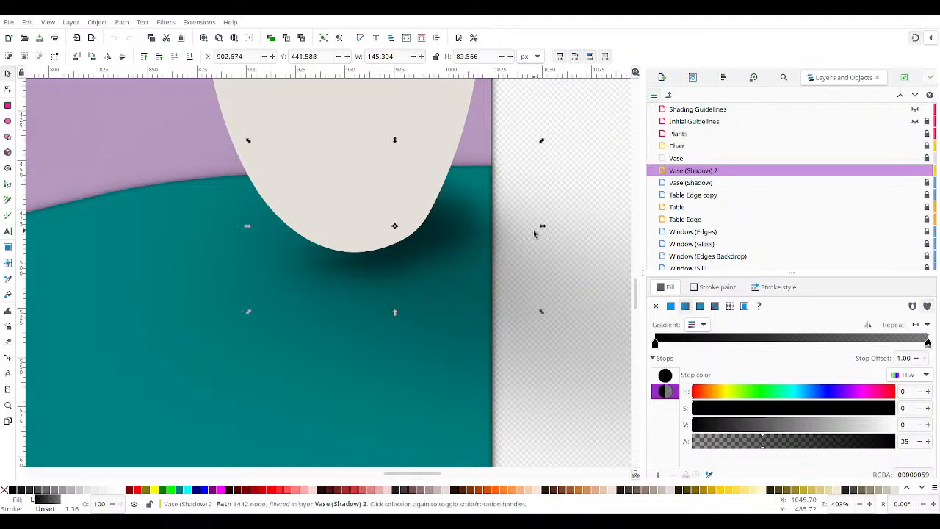
{"action": "left_click_drag", "start_coordinate": [542, 227], "coordinate": [576, 227]}
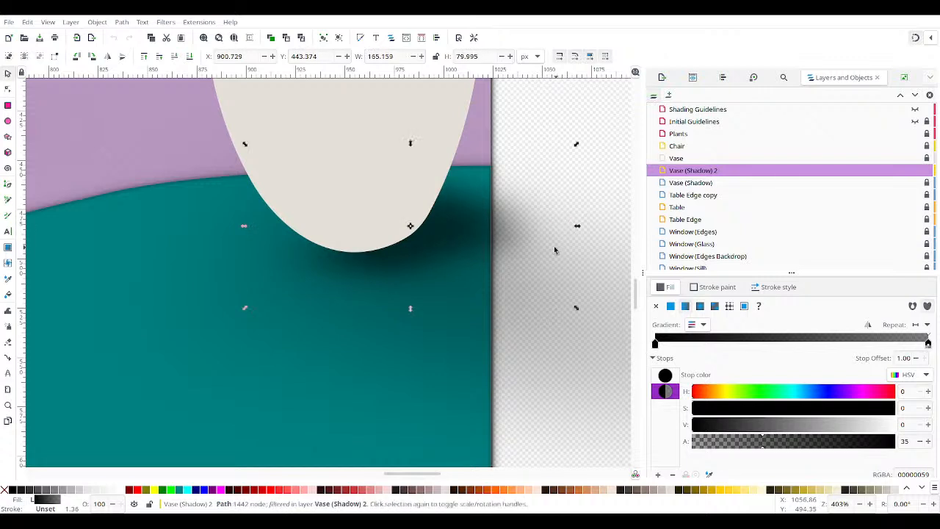
{"action": "left_click", "coordinate": [566, 149]}
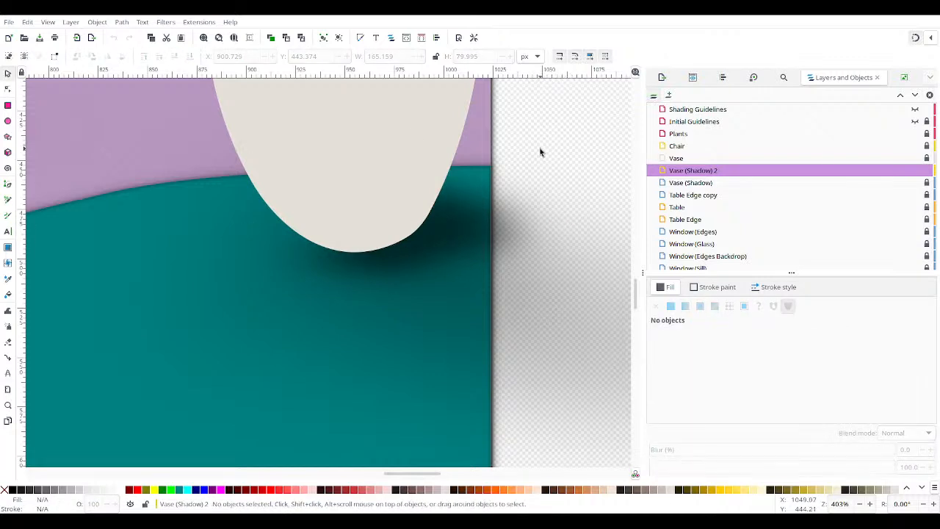
Step: Skew the shadow horizontally, rotate it counterclockwise and shift it down and left under the vase's base
{"action": "left_click", "coordinate": [475, 229]}
{"action": "left_click", "coordinate": [475, 251]}
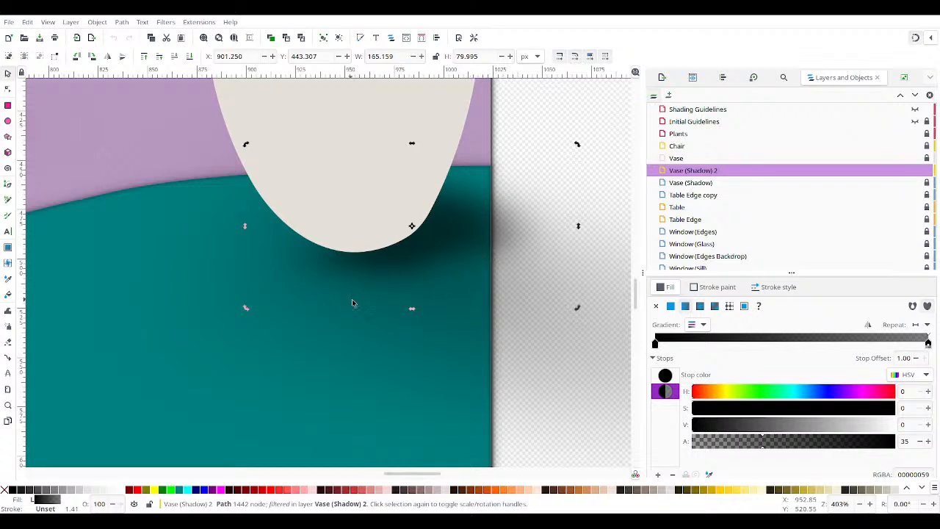
{"action": "left_click_drag", "start_coordinate": [412, 312], "coordinate": [383, 308]}
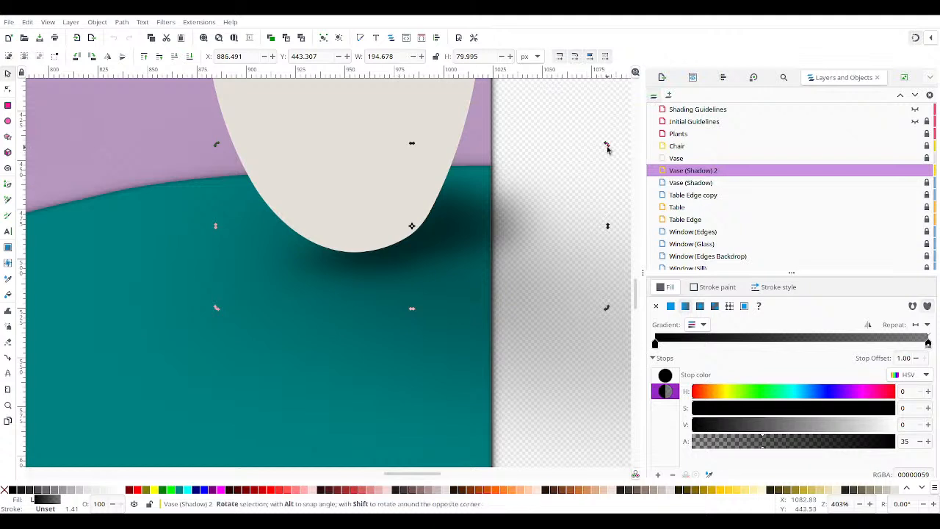
{"action": "left_click_drag", "start_coordinate": [607, 147], "coordinate": [592, 120]}
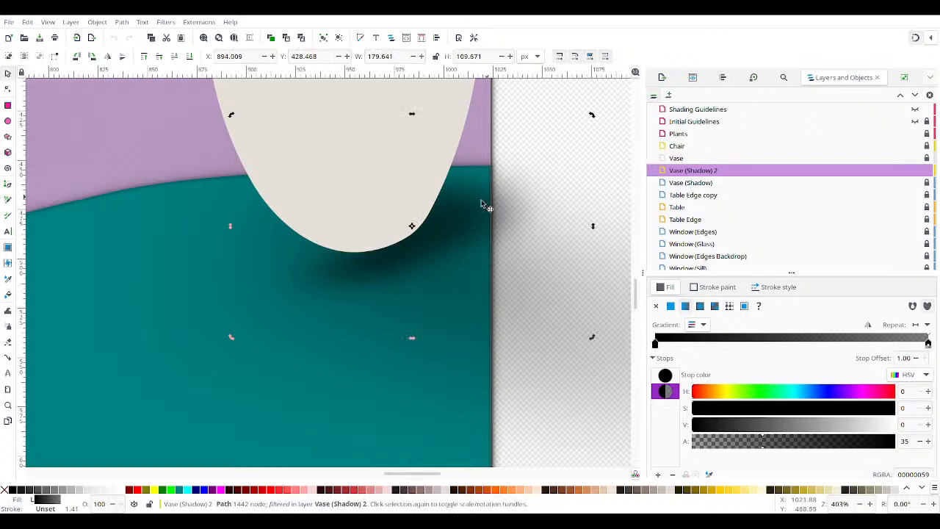
{"action": "left_click_drag", "start_coordinate": [485, 212], "coordinate": [470, 222]}
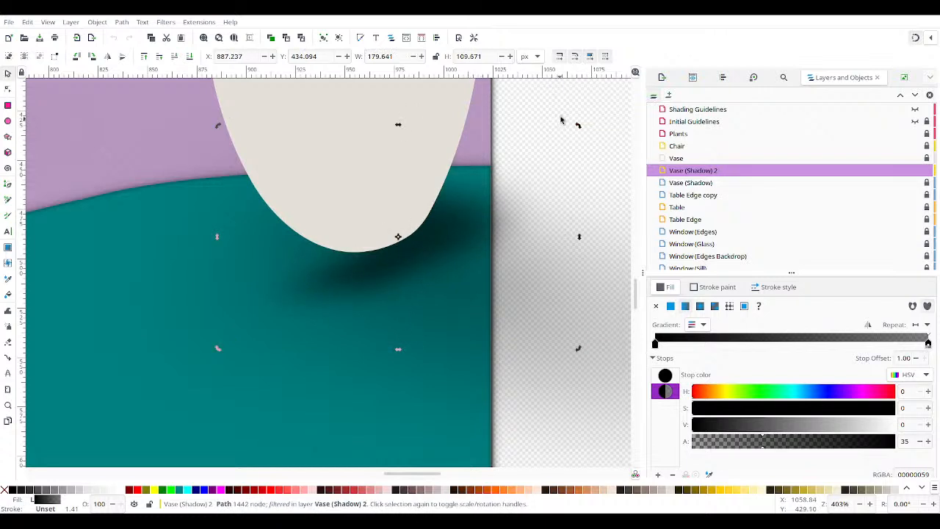
{"action": "left_click", "coordinate": [560, 120]}
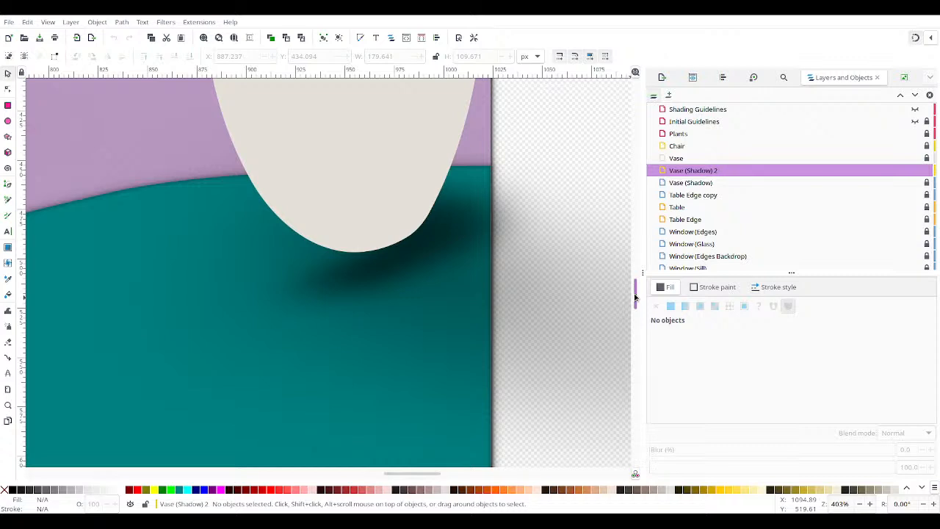
Step: Scale the slanted shadow down to about 142 by 85 px and tuck it up against the vase's lower right edge
{"action": "scroll", "coordinate": [635, 296], "scroll_direction": "up", "scroll_amount": 3}
{"action": "left_click", "coordinate": [423, 360]}
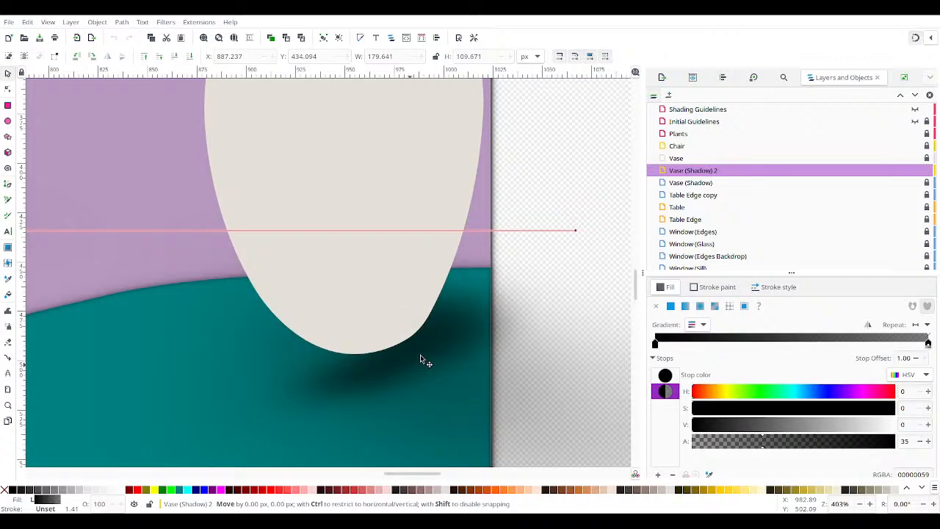
{"action": "left_click_drag", "start_coordinate": [422, 360], "coordinate": [442, 349]}
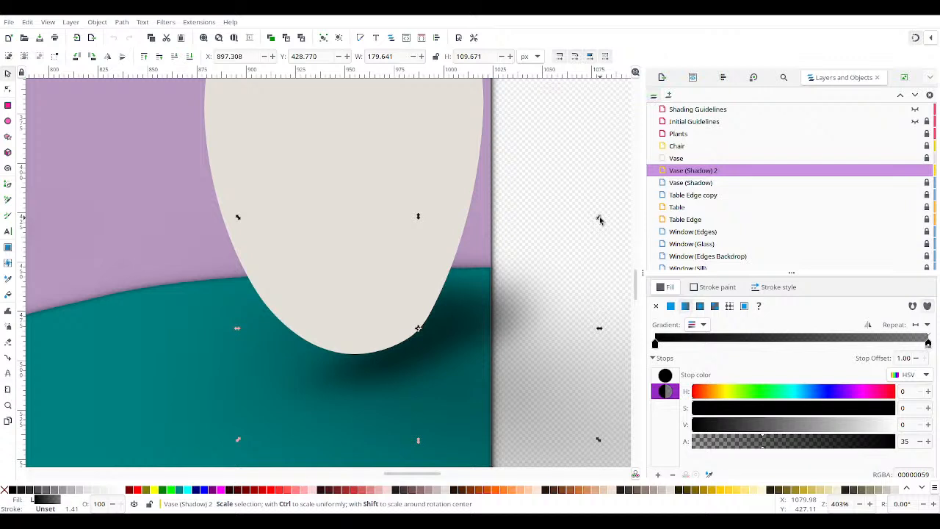
{"action": "left_click_drag", "start_coordinate": [599, 219], "coordinate": [549, 248]}
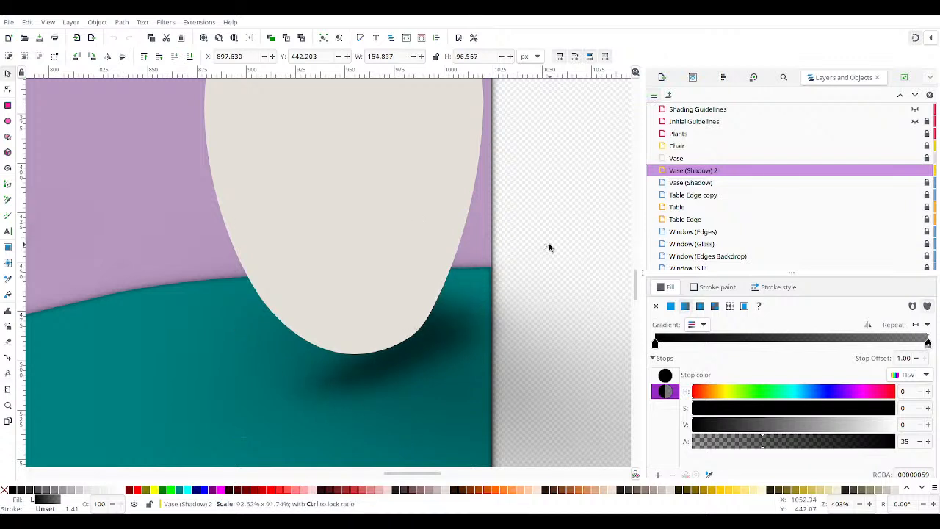
{"action": "left_click_drag", "start_coordinate": [563, 232], "coordinate": [543, 249]}
{"action": "left_click_drag", "start_coordinate": [439, 349], "coordinate": [458, 338]}
{"action": "left_click", "coordinate": [556, 201]}
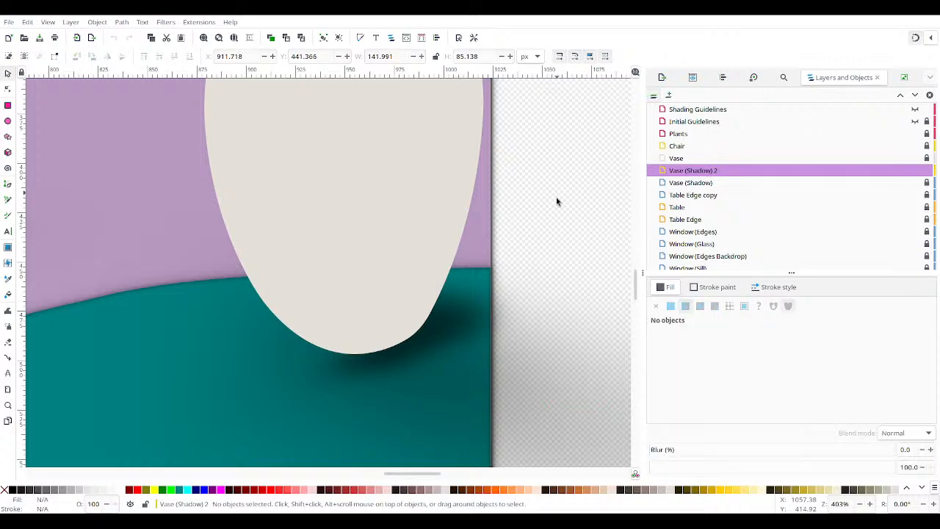
Step: With the whole page in view, reduce the vase shadow's opacity to 62.8%
{"action": "left_click", "coordinate": [220, 39]}
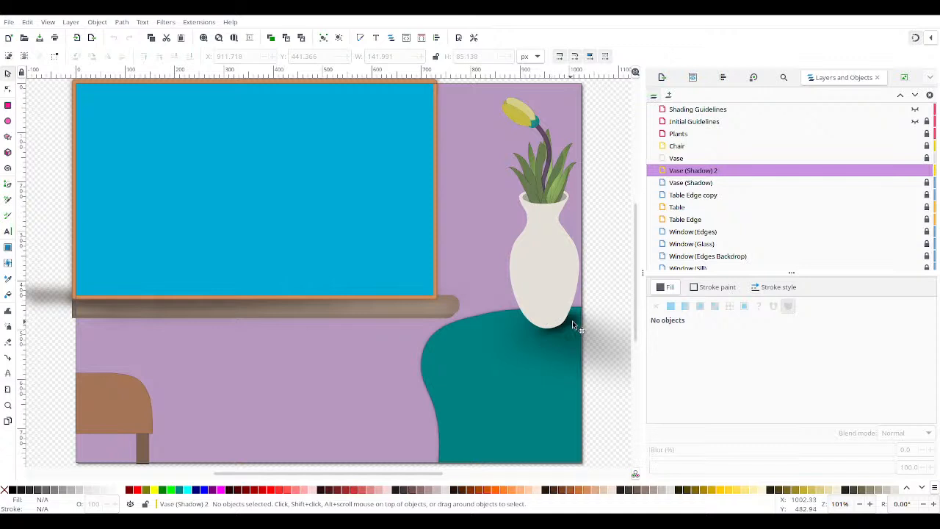
{"action": "left_click", "coordinate": [572, 320]}
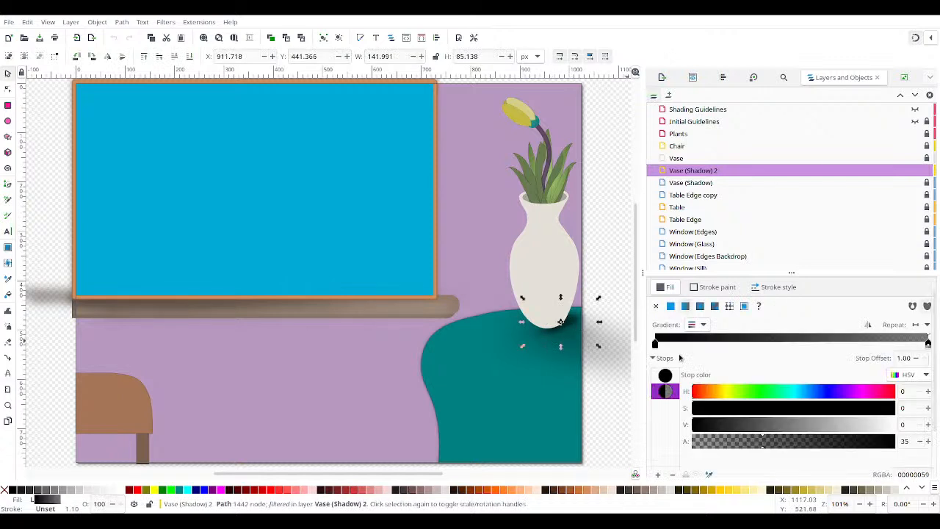
{"action": "scroll", "coordinate": [679, 358], "scroll_direction": "down", "scroll_amount": 3}
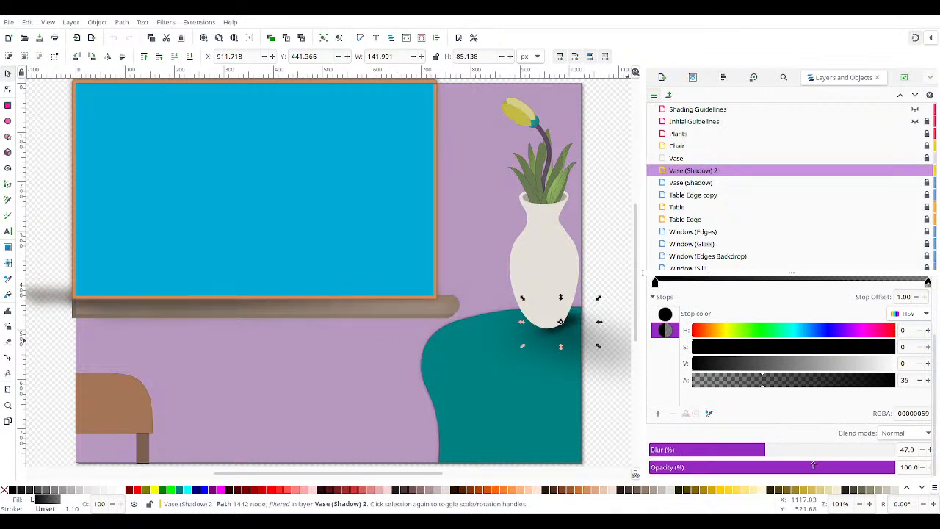
{"action": "left_click", "coordinate": [803, 467]}
Step: Move the shadow slightly up and right behind the vase's base and reduce its height a little
{"action": "left_click_drag", "start_coordinate": [587, 326], "coordinate": [575, 322]}
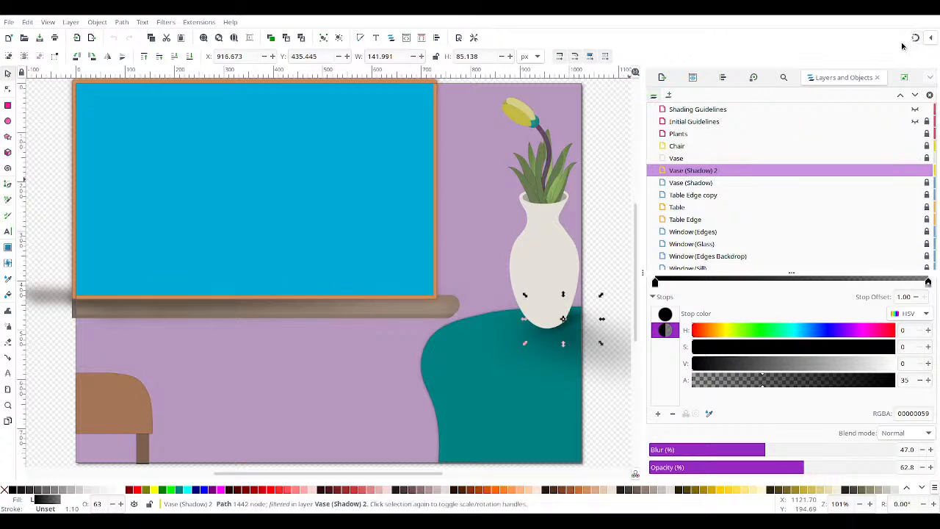
{"action": "left_click_drag", "start_coordinate": [574, 319], "coordinate": [577, 318]}
{"action": "left_click", "coordinate": [577, 320]}
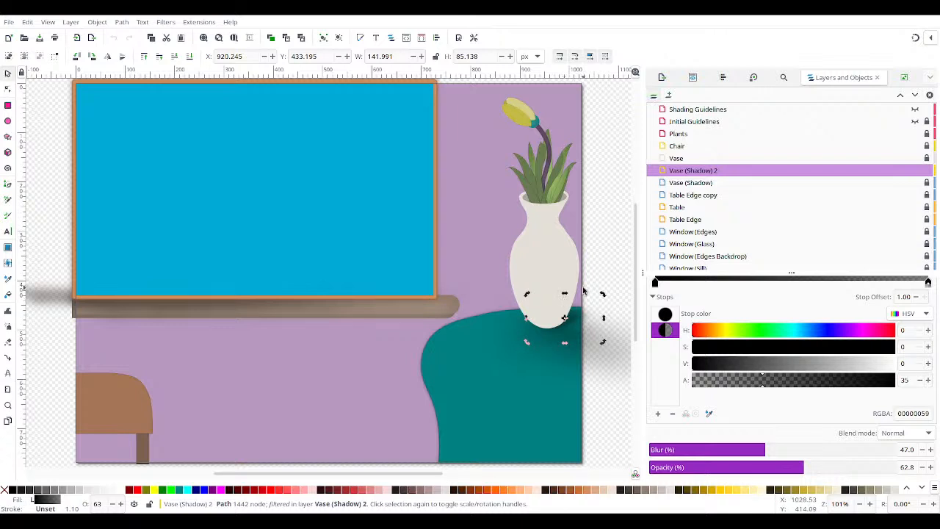
{"action": "left_click", "coordinate": [573, 296]}
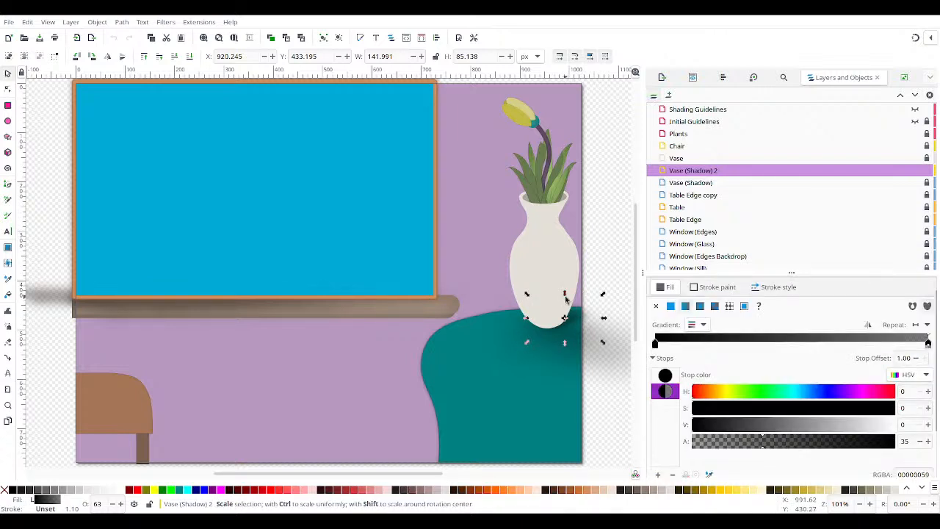
{"action": "left_click_drag", "start_coordinate": [566, 297], "coordinate": [565, 300]}
{"action": "left_click", "coordinate": [621, 257]}
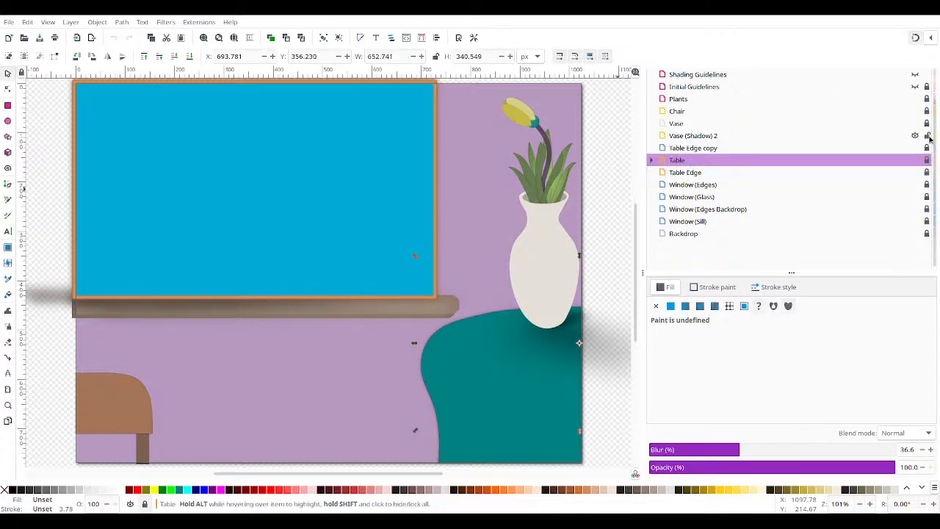
Step: Undo the removal of the Vase (Shadow) layer and lock the Vase (Shadow) 2 layer
{"action": "key", "text": "ctrl+z"}
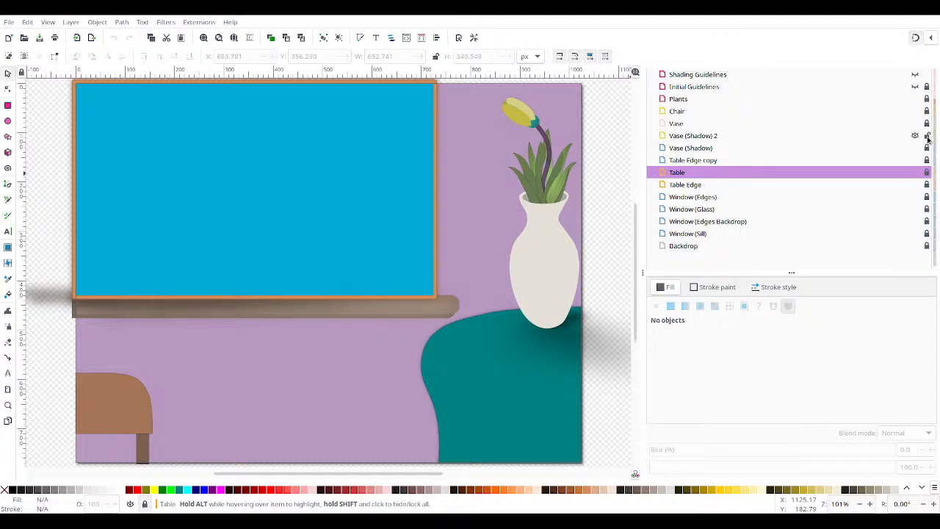
{"action": "scroll", "coordinate": [936, 130], "scroll_direction": "up", "scroll_amount": 1}
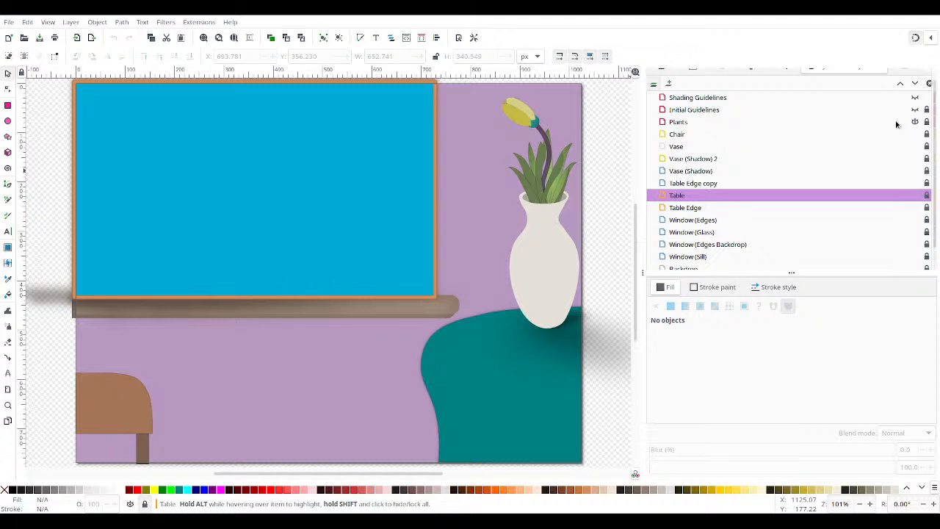
Step: Add a layer named Vase (Shade) directly above the Vase layer and activate the Calligraphy tool
{"action": "left_click", "coordinate": [700, 147]}
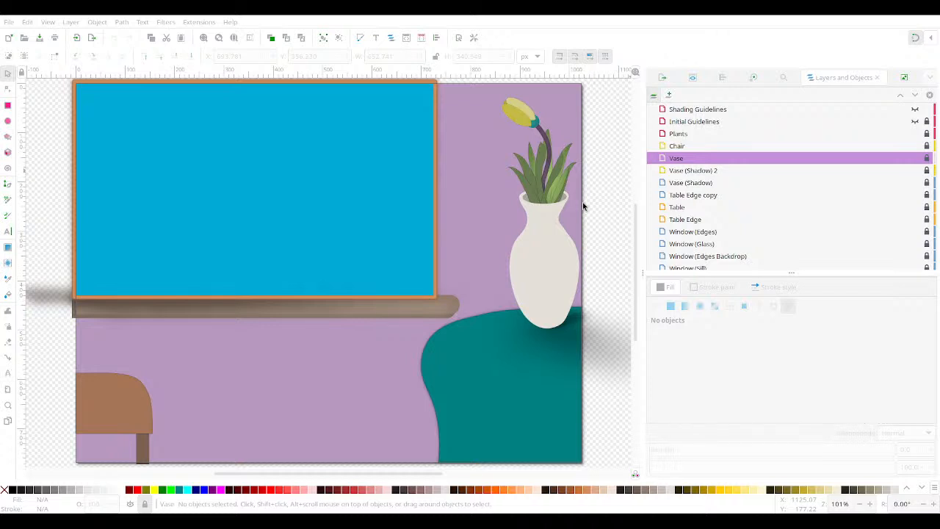
{"action": "key", "text": "Return"}
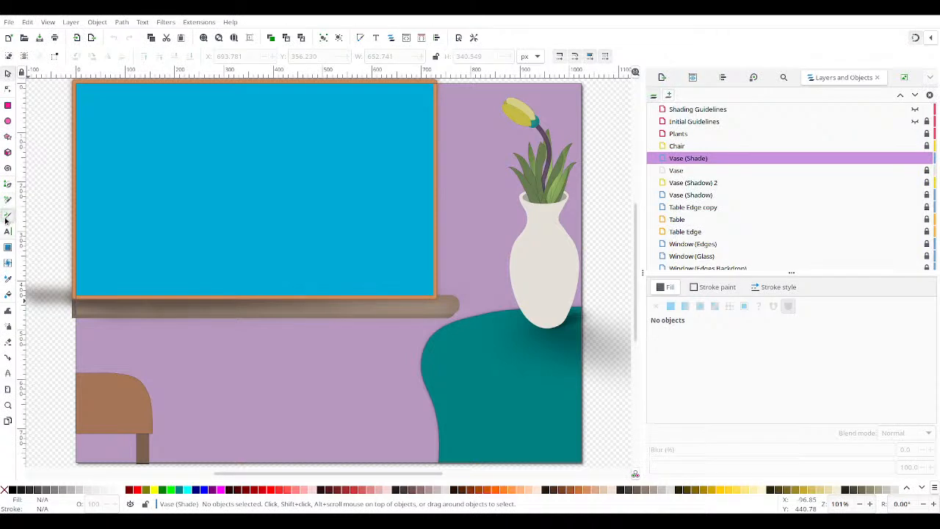
{"action": "left_click", "coordinate": [7, 219]}
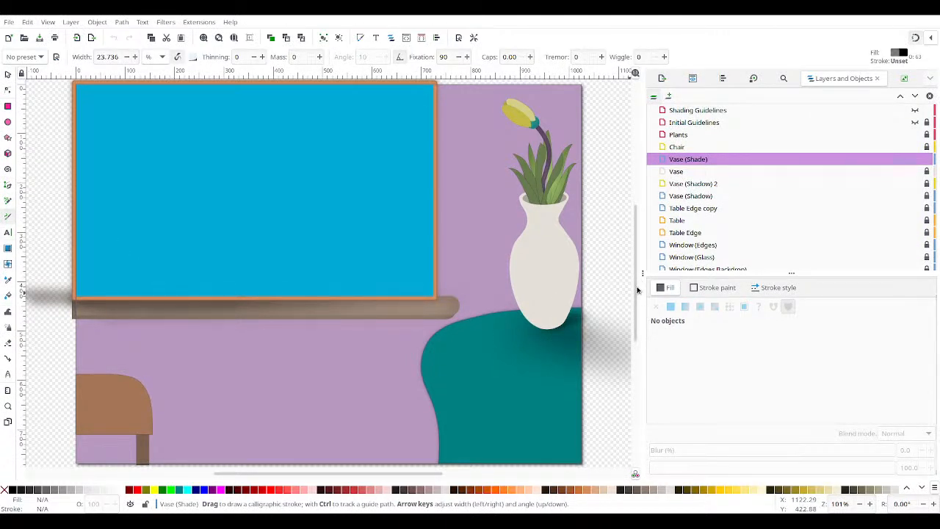
{"action": "scroll", "coordinate": [636, 290], "scroll_direction": "up", "scroll_amount": 1}
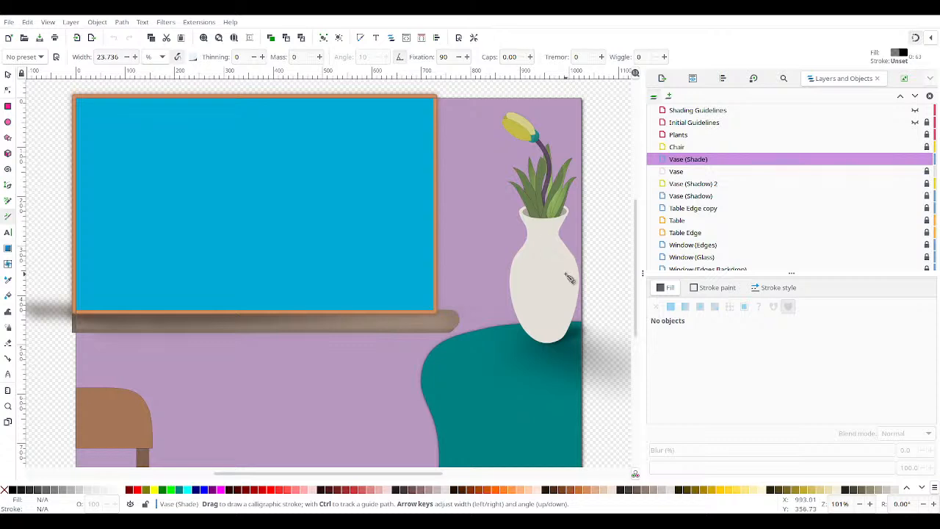
{"action": "mouse_move", "coordinate": [567, 273]}
{"action": "left_mouse_down"}
{"action": "mouse_move", "coordinate": [566, 291]}
{"action": "mouse_move", "coordinate": [559, 264]}
{"action": "mouse_move", "coordinate": [559, 295]}
{"action": "left_mouse_up"}
{"action": "key", "text": "ctrl+z"}
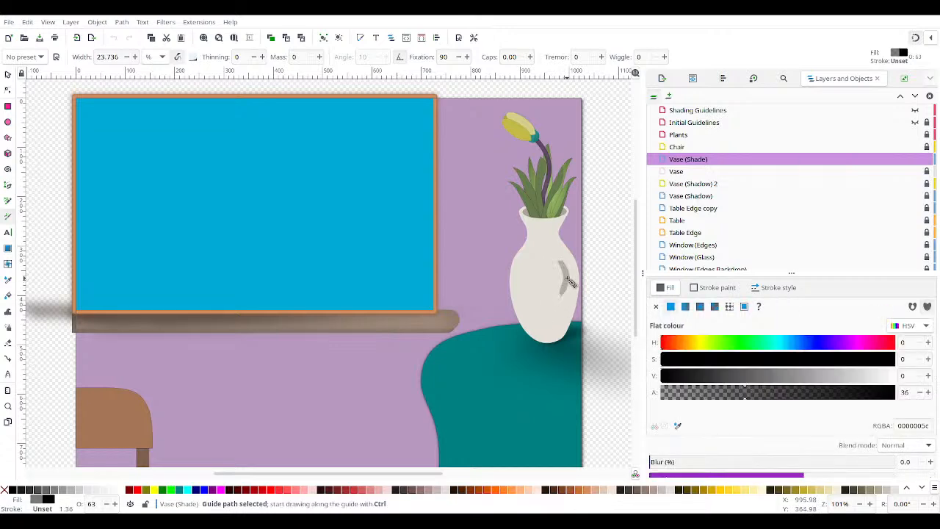
{"action": "key", "text": "ctrl+z"}
Step: Reduce the Calligraphy stroke width to 9.736 and sketch thin curved shading strokes down the vase's right side
{"action": "left_click", "coordinate": [125, 57]}
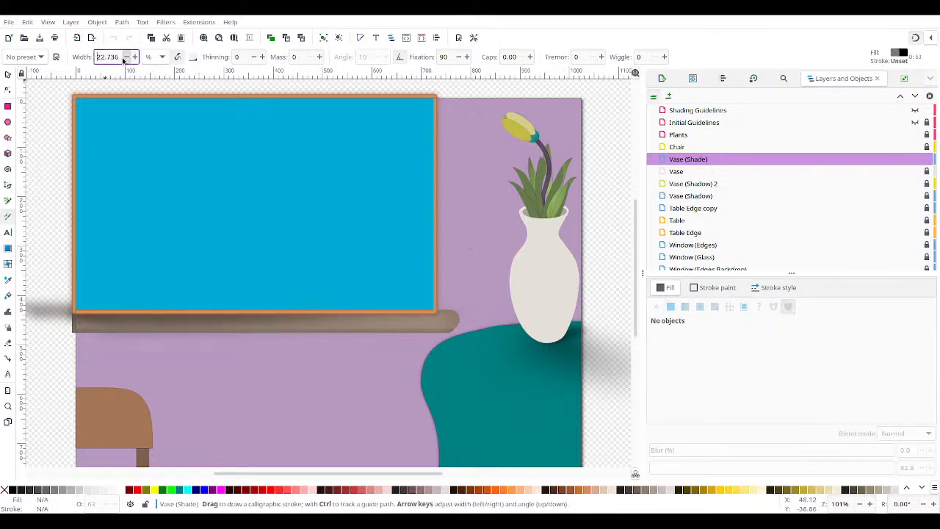
{"action": "left_click", "coordinate": [125, 58]}
{"action": "left_click", "coordinate": [126, 58]}
{"action": "left_click", "coordinate": [126, 58]}
{"action": "left_click", "coordinate": [126, 58]}
{"action": "left_click", "coordinate": [125, 58]}
{"action": "left_click", "coordinate": [126, 58]}
{"action": "left_click", "coordinate": [126, 58]}
{"action": "left_click", "coordinate": [126, 58]}
{"action": "left_click", "coordinate": [134, 57]}
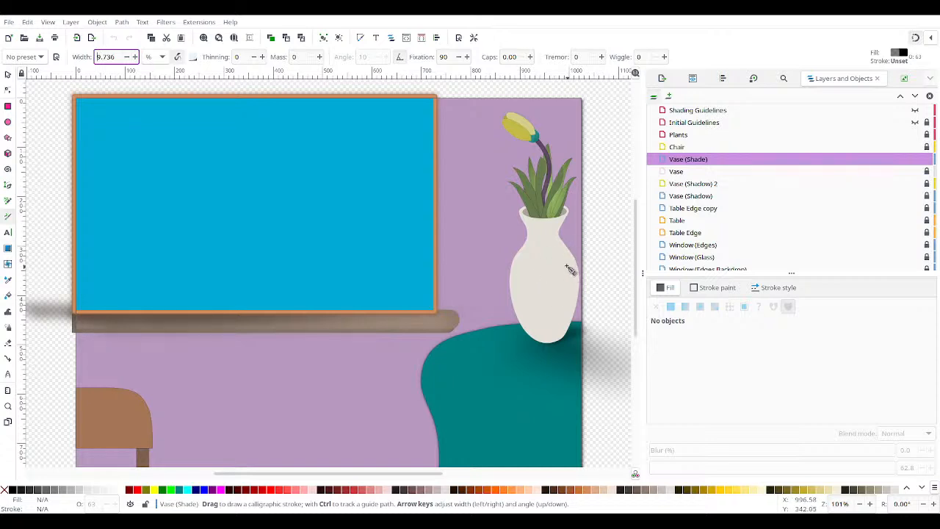
{"action": "mouse_move", "coordinate": [560, 262]}
{"action": "left_mouse_down"}
{"action": "mouse_move", "coordinate": [563, 315]}
{"action": "mouse_move", "coordinate": [564, 269]}
{"action": "mouse_move", "coordinate": [570, 306]}
{"action": "mouse_move", "coordinate": [570, 274]}
{"action": "mouse_move", "coordinate": [573, 283]}
{"action": "mouse_move", "coordinate": [563, 262]}
{"action": "mouse_move", "coordinate": [572, 269]}
{"action": "mouse_move", "coordinate": [558, 238]}
{"action": "mouse_move", "coordinate": [551, 242]}
{"action": "mouse_move", "coordinate": [562, 281]}
{"action": "left_mouse_up"}
{"action": "mouse_move", "coordinate": [560, 275]}
{"action": "left_mouse_down"}
{"action": "mouse_move", "coordinate": [558, 315]}
{"action": "mouse_move", "coordinate": [563, 270]}
{"action": "mouse_move", "coordinate": [569, 293]}
{"action": "mouse_move", "coordinate": [562, 263]}
{"action": "mouse_move", "coordinate": [574, 290]}
{"action": "mouse_move", "coordinate": [570, 262]}
{"action": "mouse_move", "coordinate": [576, 301]}
{"action": "mouse_move", "coordinate": [571, 269]}
{"action": "mouse_move", "coordinate": [579, 272]}
{"action": "mouse_move", "coordinate": [571, 273]}
{"action": "mouse_move", "coordinate": [551, 233]}
{"action": "mouse_move", "coordinate": [551, 244]}
{"action": "mouse_move", "coordinate": [559, 232]}
{"action": "mouse_move", "coordinate": [555, 271]}
{"action": "mouse_move", "coordinate": [557, 242]}
{"action": "left_mouse_up"}
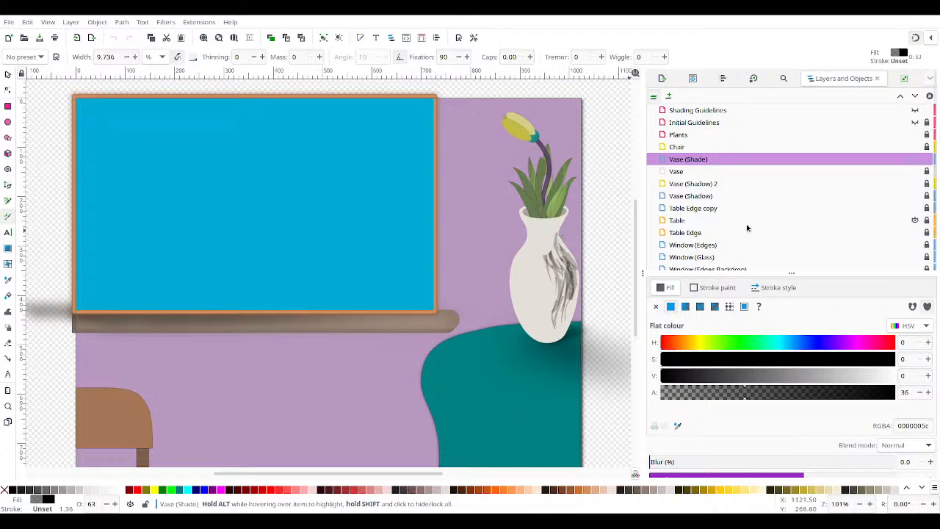
Step: Move the Plants layer down so it sits directly between the Vase (Shade) and Vase layers, keeping it visible
{"action": "left_click", "coordinate": [916, 136]}
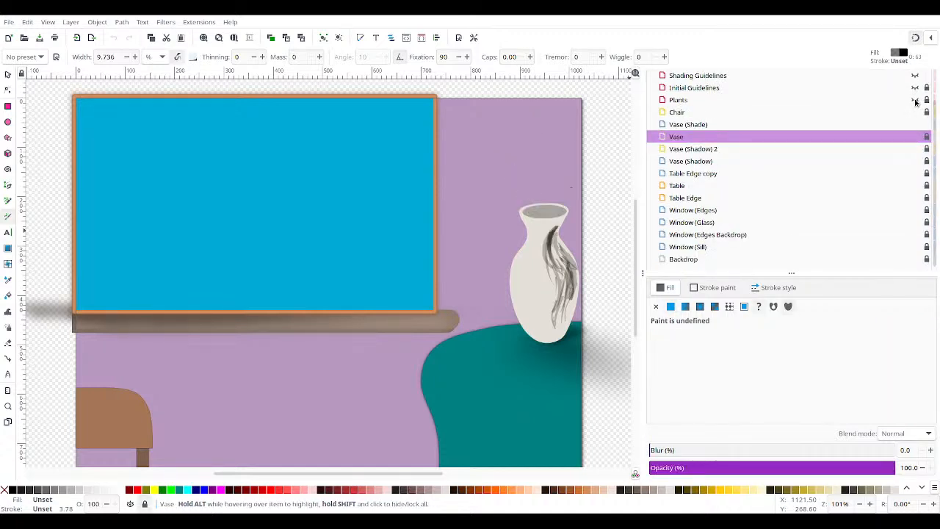
{"action": "left_click", "coordinate": [914, 101]}
{"action": "left_click_drag", "start_coordinate": [893, 101], "coordinate": [886, 137]}
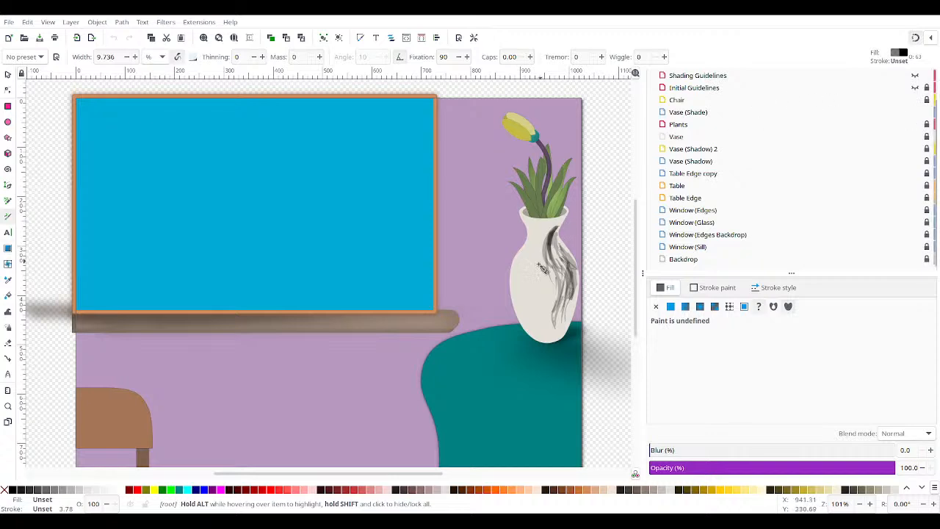
Step: Build up the vase's shading with more curved calligraphic strokes along its right side, from the neck down to the base
{"action": "mouse_move", "coordinate": [558, 233]}
{"action": "left_mouse_down"}
{"action": "mouse_move", "coordinate": [546, 254]}
{"action": "mouse_move", "coordinate": [552, 250]}
{"action": "mouse_move", "coordinate": [563, 291]}
{"action": "mouse_move", "coordinate": [562, 258]}
{"action": "left_mouse_up"}
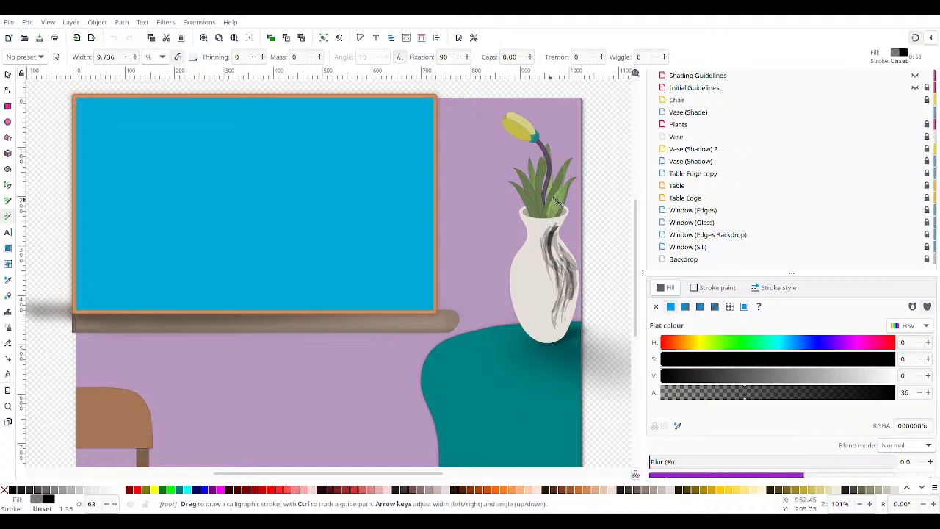
{"action": "mouse_move", "coordinate": [561, 263]}
{"action": "left_mouse_down"}
{"action": "mouse_move", "coordinate": [571, 295]}
{"action": "mouse_move", "coordinate": [571, 286]}
{"action": "mouse_move", "coordinate": [558, 334]}
{"action": "mouse_move", "coordinate": [558, 277]}
{"action": "mouse_move", "coordinate": [554, 327]}
{"action": "left_mouse_up"}
{"action": "mouse_move", "coordinate": [555, 292]}
{"action": "left_mouse_down"}
{"action": "mouse_move", "coordinate": [555, 340]}
{"action": "mouse_move", "coordinate": [557, 284]}
{"action": "mouse_move", "coordinate": [547, 315]}
{"action": "mouse_move", "coordinate": [557, 333]}
{"action": "mouse_move", "coordinate": [551, 296]}
{"action": "mouse_move", "coordinate": [556, 277]}
{"action": "mouse_move", "coordinate": [559, 325]}
{"action": "mouse_move", "coordinate": [573, 306]}
{"action": "mouse_move", "coordinate": [568, 325]}
{"action": "mouse_move", "coordinate": [571, 280]}
{"action": "mouse_move", "coordinate": [571, 314]}
{"action": "mouse_move", "coordinate": [576, 287]}
{"action": "mouse_move", "coordinate": [556, 315]}
{"action": "left_mouse_up"}
{"action": "mouse_move", "coordinate": [560, 317]}
{"action": "left_mouse_down"}
{"action": "mouse_move", "coordinate": [567, 272]}
{"action": "mouse_move", "coordinate": [547, 299]}
{"action": "mouse_move", "coordinate": [567, 262]}
{"action": "mouse_move", "coordinate": [574, 289]}
{"action": "mouse_move", "coordinate": [561, 312]}
{"action": "mouse_move", "coordinate": [568, 281]}
{"action": "mouse_move", "coordinate": [559, 328]}
{"action": "left_mouse_up"}
{"action": "mouse_move", "coordinate": [565, 272]}
{"action": "left_mouse_down"}
{"action": "mouse_move", "coordinate": [566, 301]}
{"action": "mouse_move", "coordinate": [565, 279]}
{"action": "mouse_move", "coordinate": [554, 317]}
{"action": "mouse_move", "coordinate": [555, 273]}
{"action": "mouse_move", "coordinate": [556, 309]}
{"action": "mouse_move", "coordinate": [568, 282]}
{"action": "left_mouse_up"}
{"action": "left_click_drag", "start_coordinate": [564, 257], "coordinate": [567, 310]}
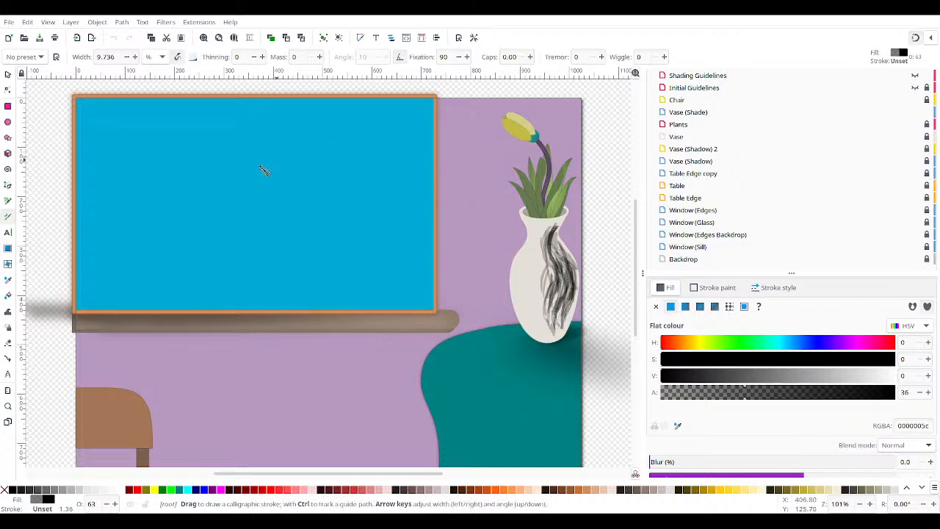
Step: Select the Vase (Shade) layer as an object and lower its opacity to 15%
{"action": "left_click", "coordinate": [7, 74]}
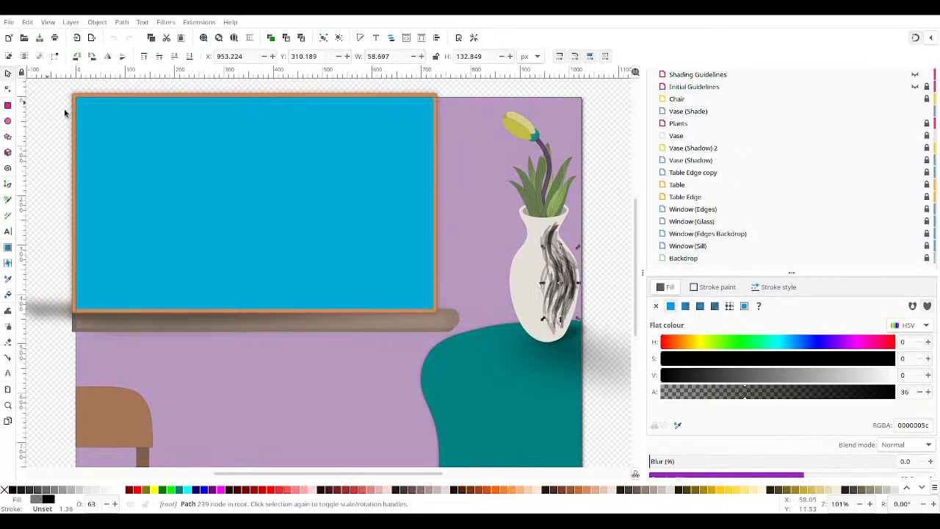
{"action": "left_click", "coordinate": [606, 232]}
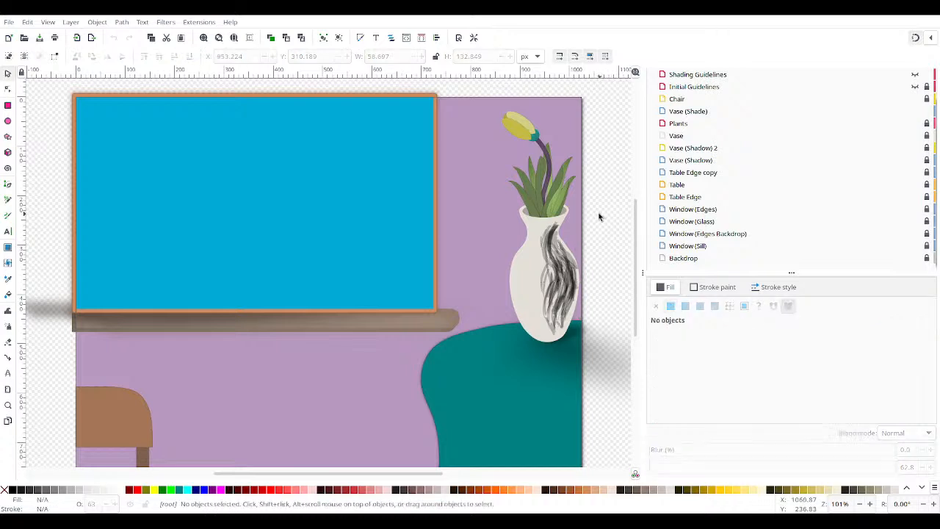
{"action": "left_click", "coordinate": [702, 113]}
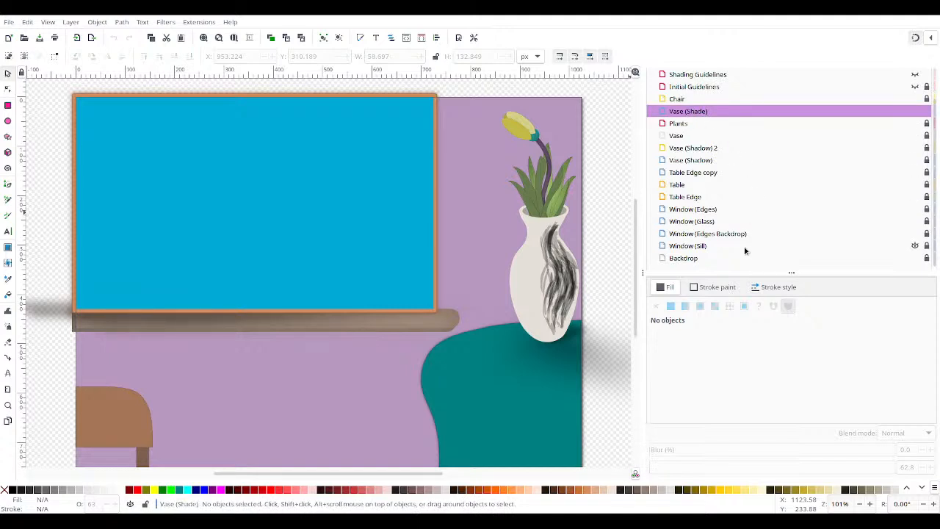
{"action": "left_click", "coordinate": [720, 112]}
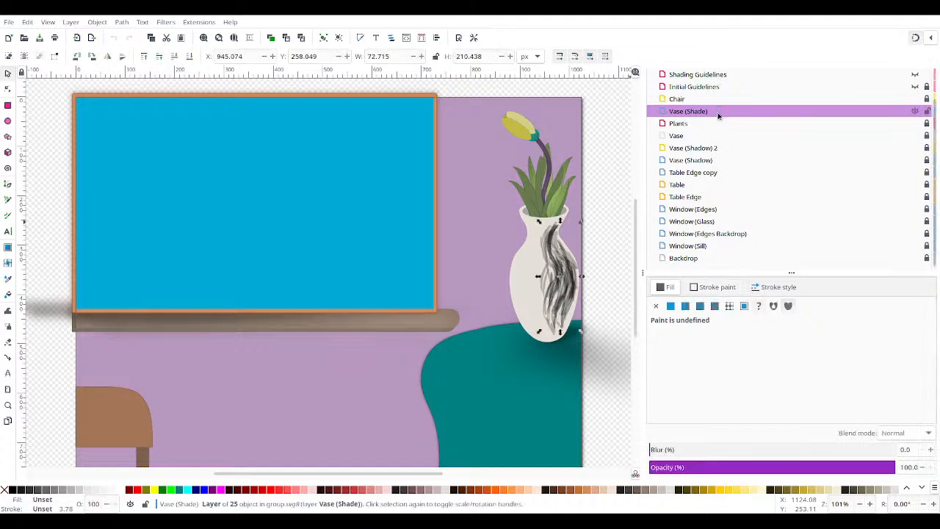
{"action": "left_click", "coordinate": [736, 470]}
{"action": "left_click_drag", "start_coordinate": [736, 470], "coordinate": [683, 467]}
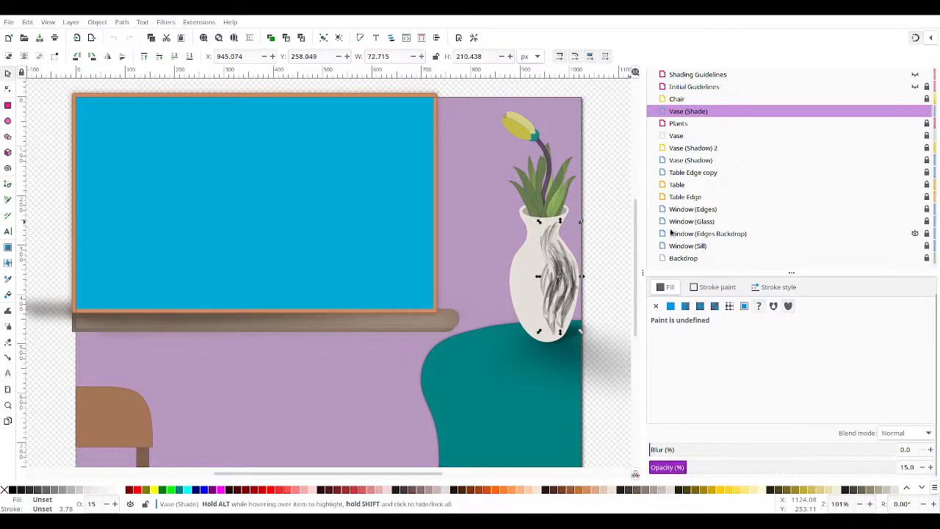
{"action": "left_click", "coordinate": [599, 236]}
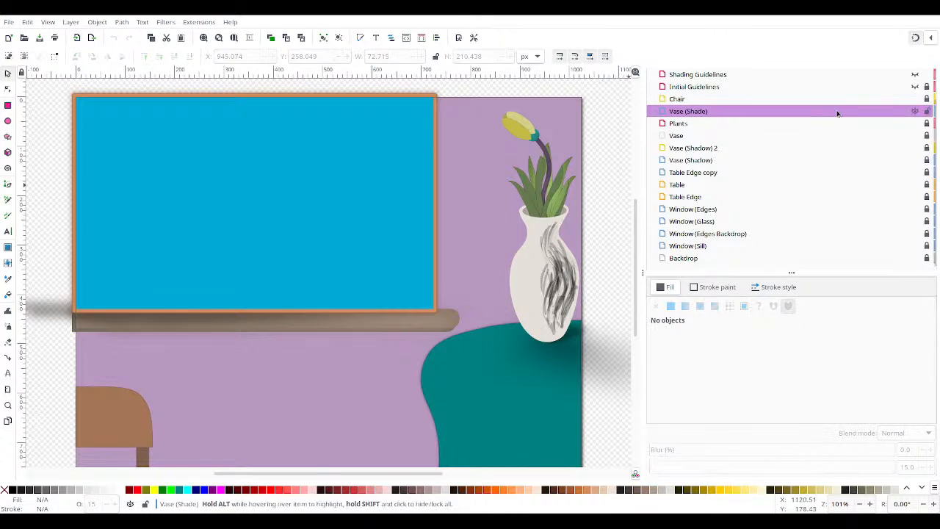
Step: Select all the shading strokes on the vase and duplicate them in place
{"action": "mouse_move", "coordinate": [915, 111]}
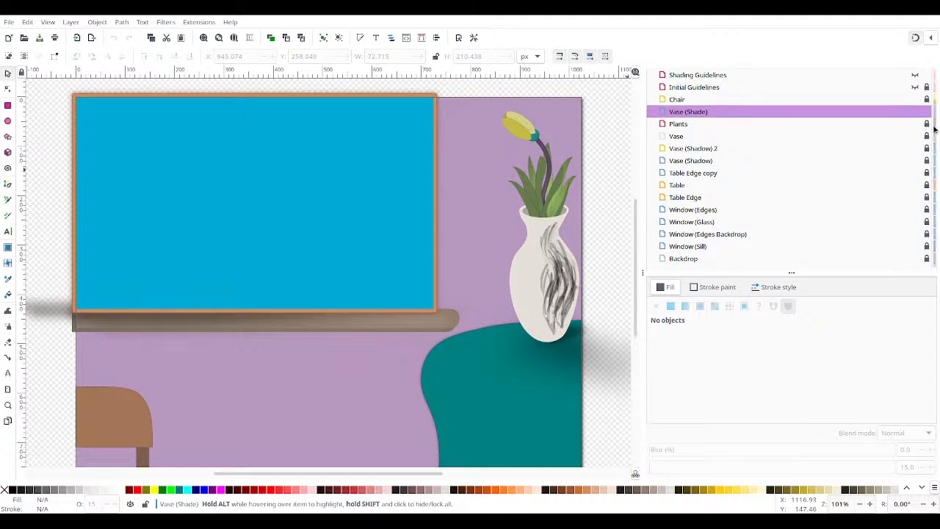
{"action": "scroll", "coordinate": [934, 130], "scroll_direction": "up", "scroll_amount": 1}
{"action": "left_click_drag", "start_coordinate": [626, 184], "coordinate": [527, 425]}
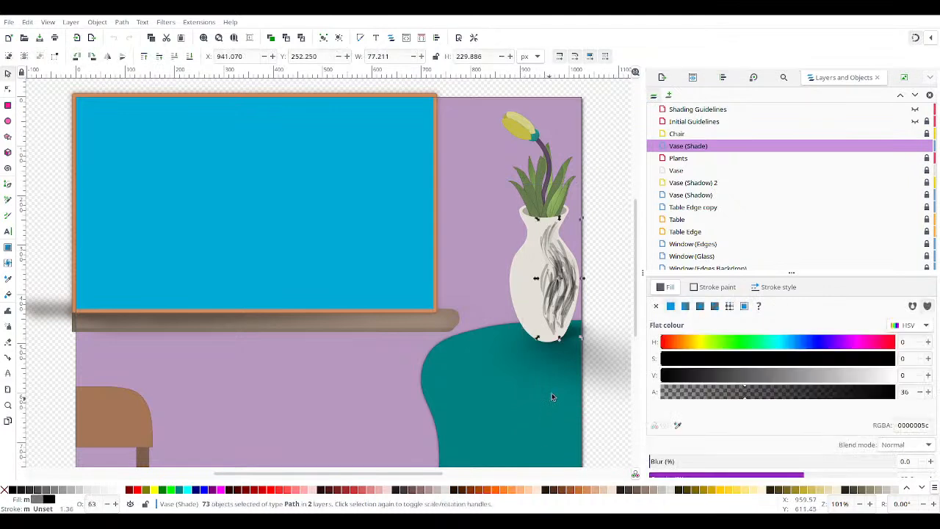
{"action": "key", "text": "ctrl+d"}
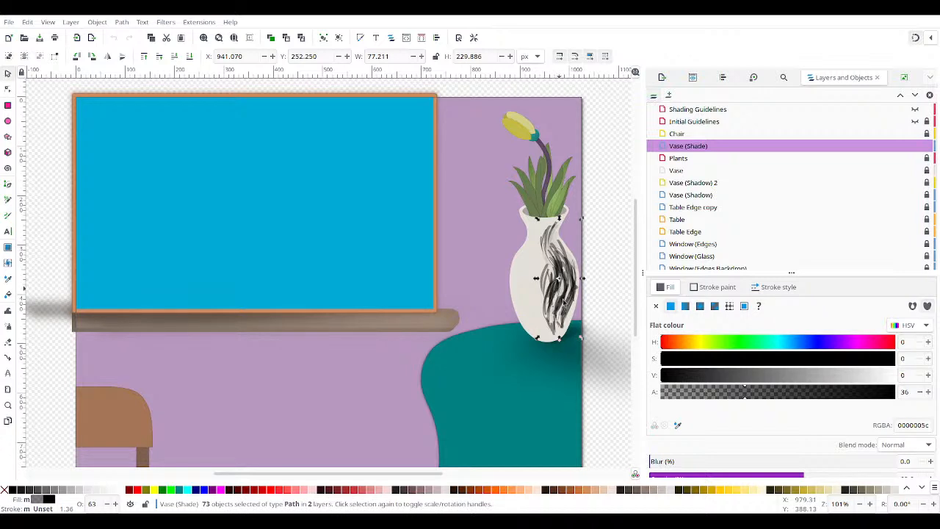
{"action": "left_click", "coordinate": [491, 276]}
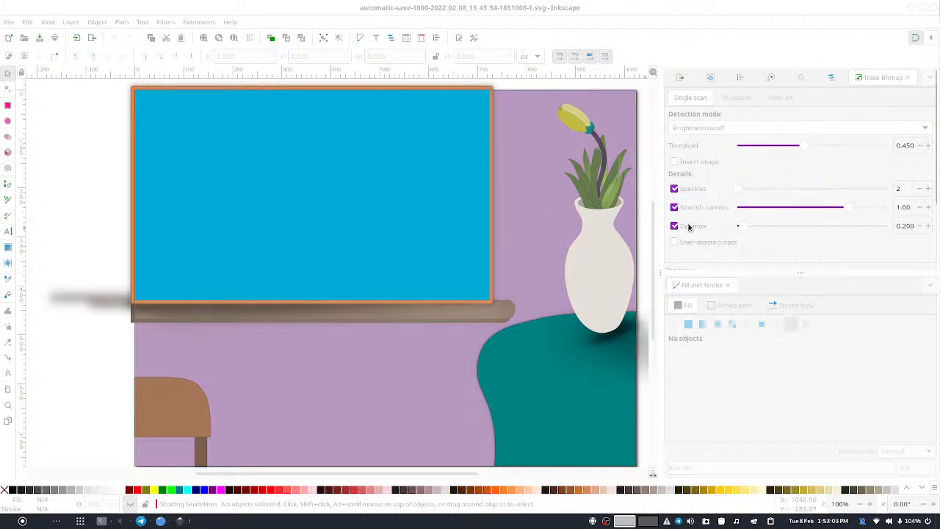
Step: Switch to the file manager and open automatic-save-1000-2022_02_08_13_47_54-1851008-1.svg with Inkscape
{"action": "left_click", "coordinate": [829, 84]}
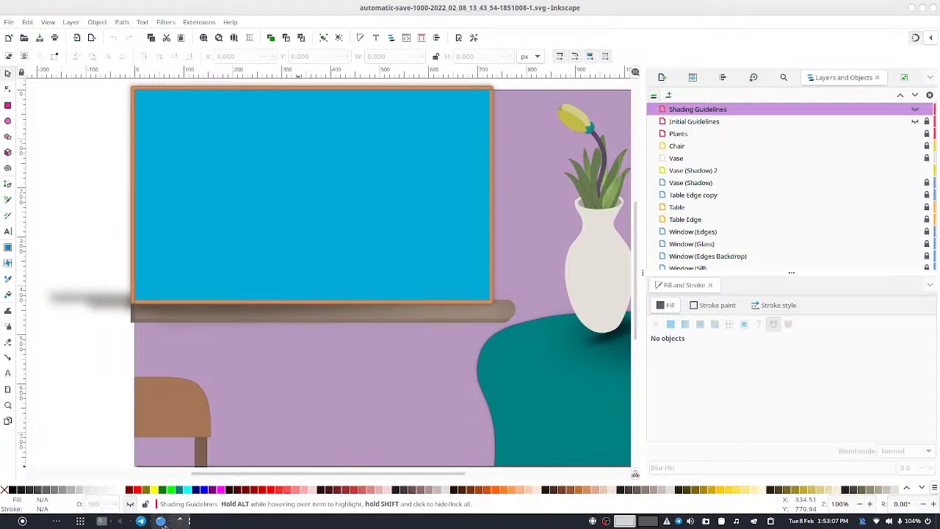
{"action": "left_click", "coordinate": [161, 522]}
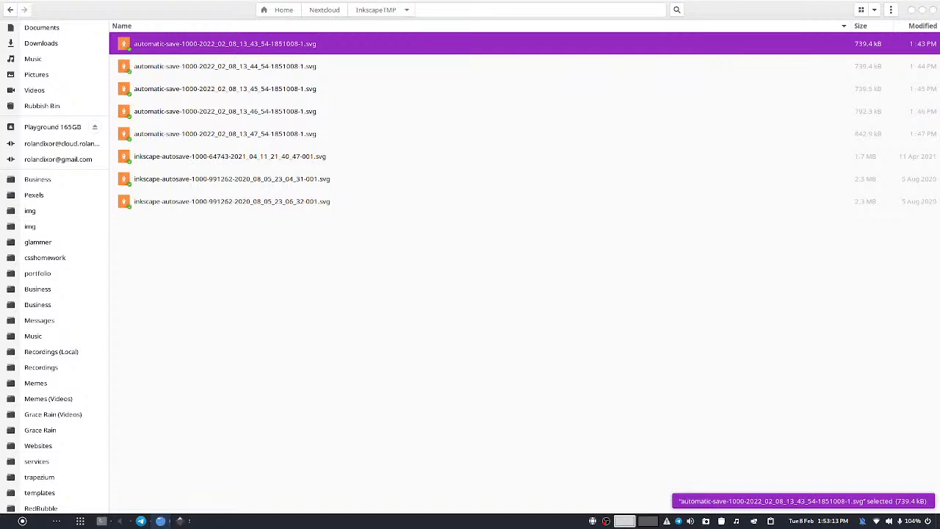
{"action": "right_click", "coordinate": [851, 137]}
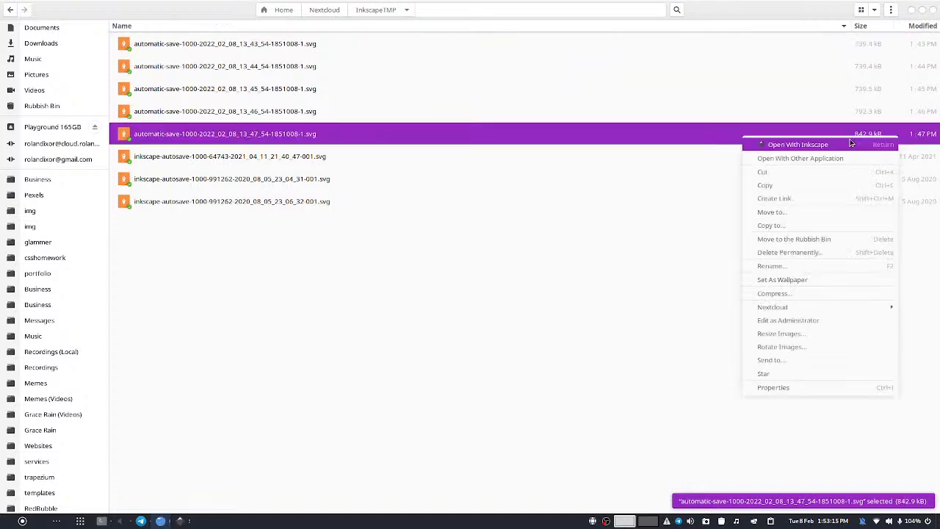
{"action": "left_click", "coordinate": [850, 143]}
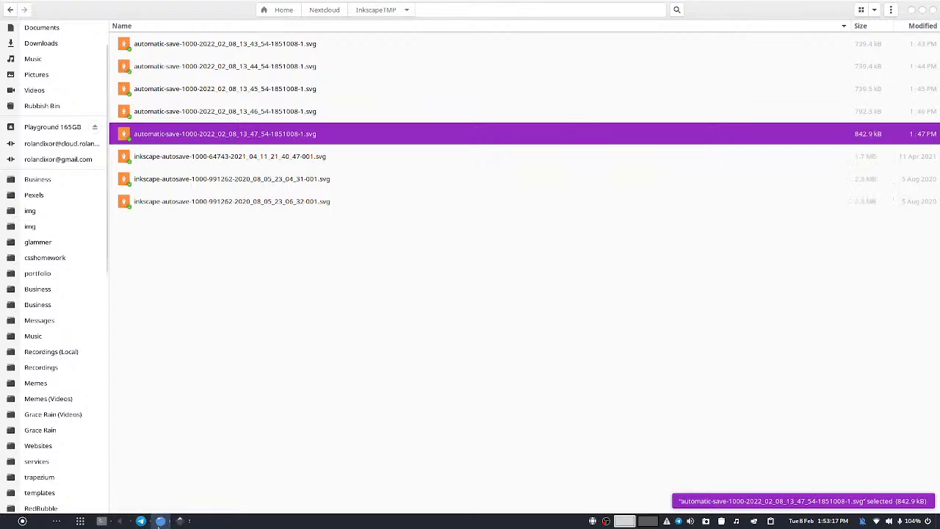
Step: Close the New document 1.2022_02_08_13_21_20.0.svg window and the older automatic save from 13_43_54
{"action": "mouse_move", "coordinate": [182, 520]}
{"action": "mouse_move", "coordinate": [212, 418]}
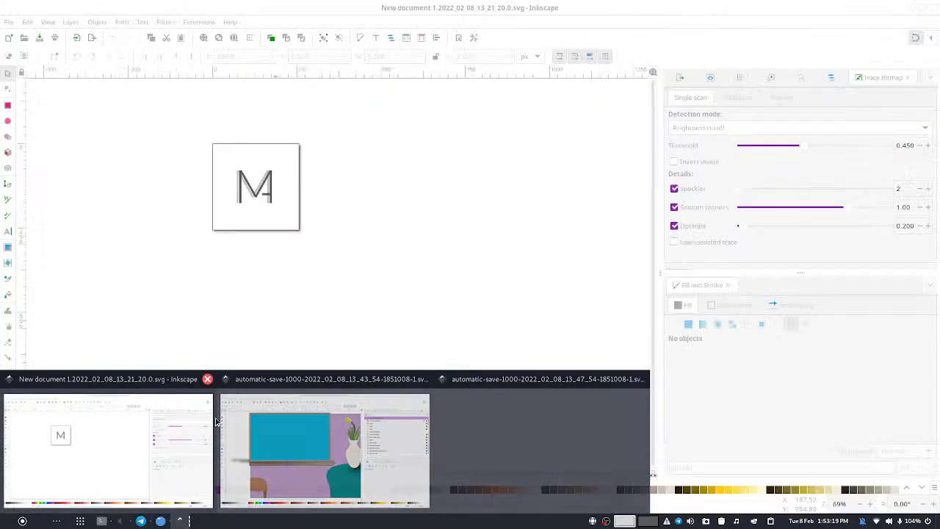
{"action": "left_click", "coordinate": [208, 379]}
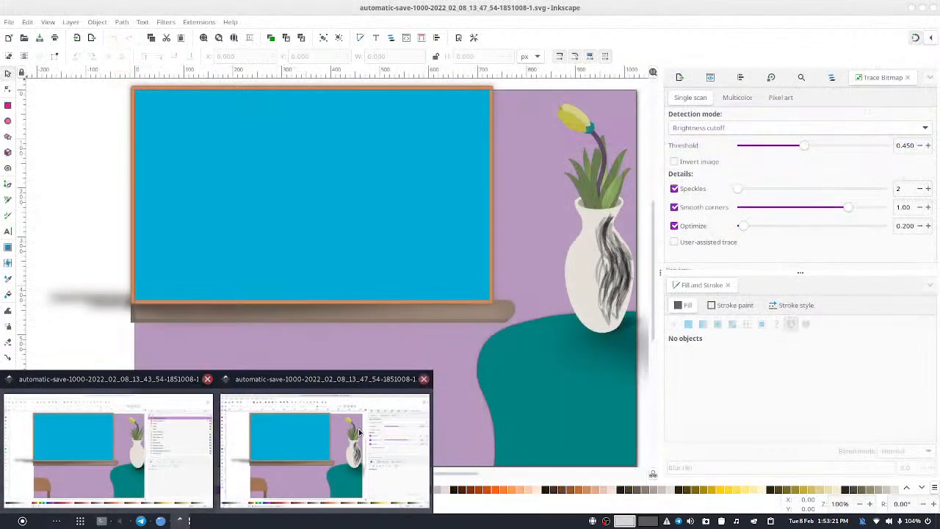
{"action": "left_click", "coordinate": [207, 378]}
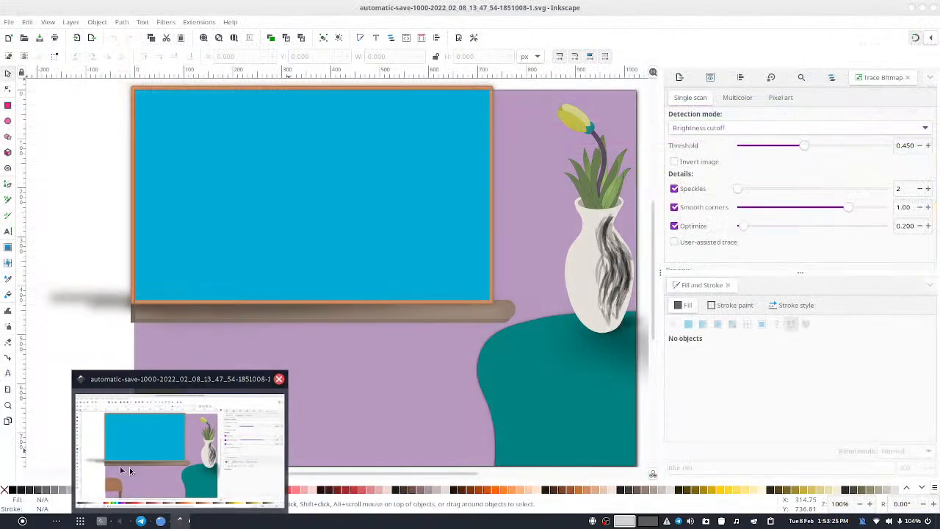
Step: Show the layer list and toggle the Vase (Shade) layer off and on to check which strokes it contains
{"action": "left_click_drag", "start_coordinate": [569, 136], "coordinate": [488, 140]}
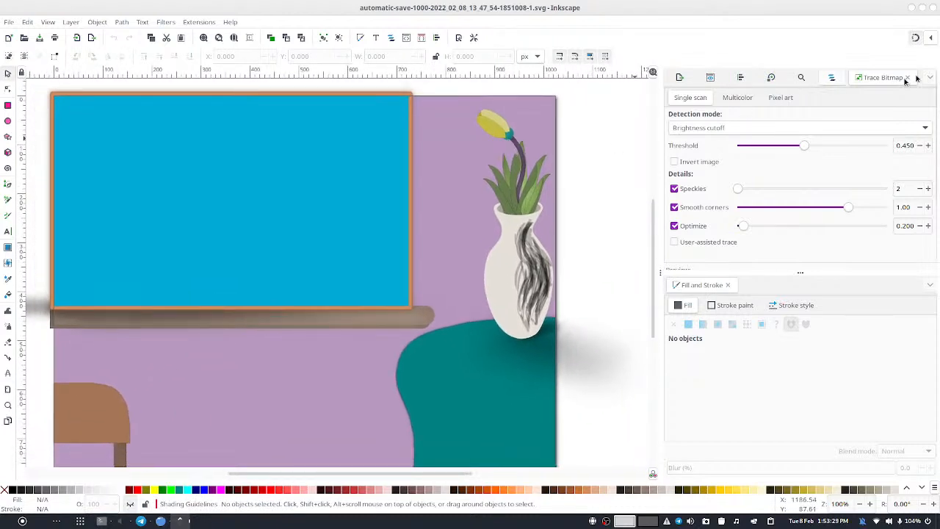
{"action": "left_click", "coordinate": [831, 77]}
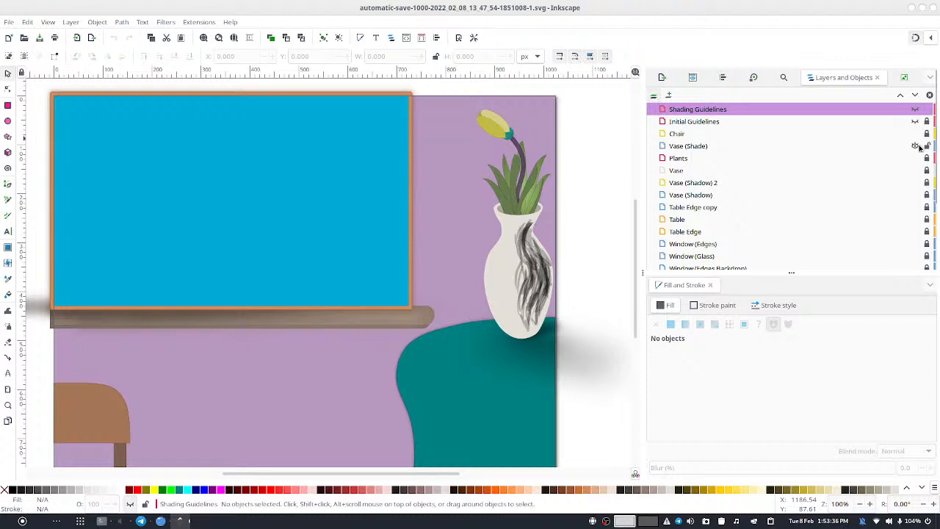
{"action": "scroll", "coordinate": [919, 149], "scroll_direction": "down", "scroll_amount": 1}
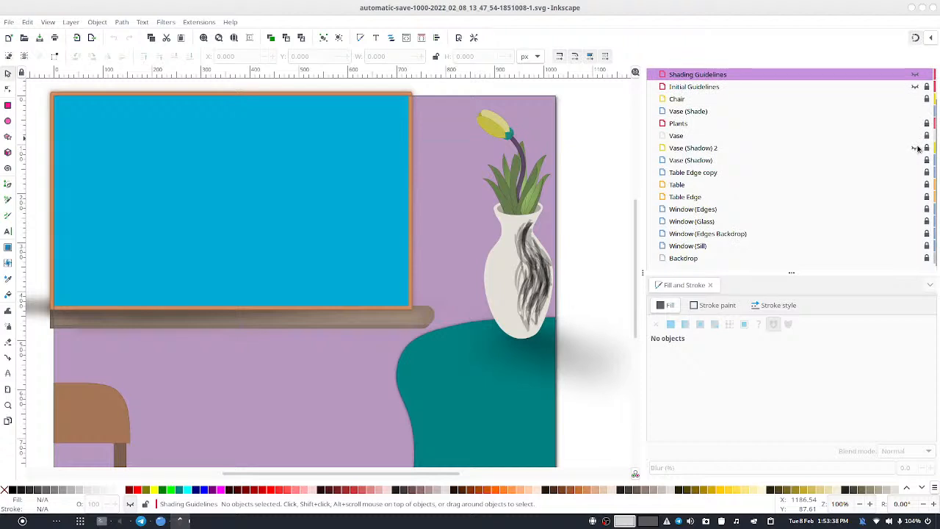
{"action": "left_click", "coordinate": [914, 111]}
{"action": "left_click", "coordinate": [914, 111]}
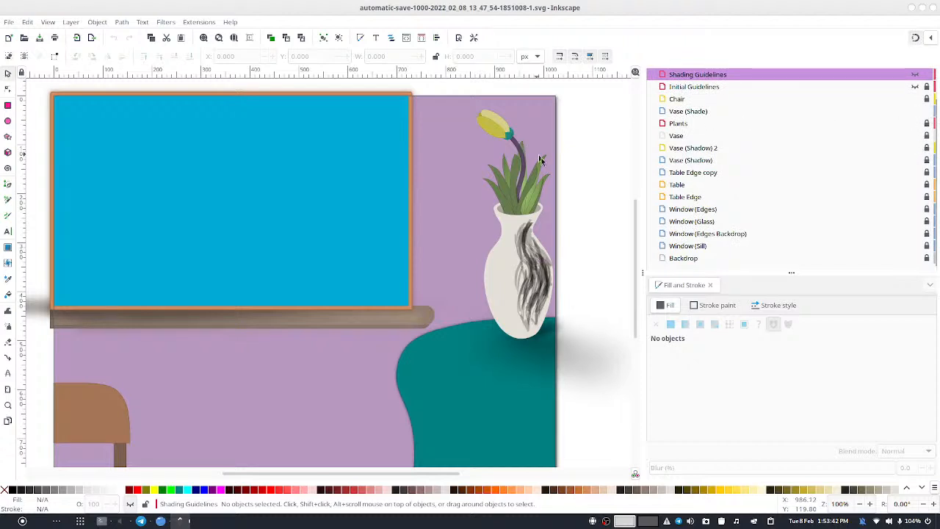
Step: Select all the shading strokes on the vase and try to move them to the Vase (Shade) layer
{"action": "mouse_move", "coordinate": [587, 205]}
{"action": "left_mouse_down"}
{"action": "mouse_move", "coordinate": [455, 309]}
{"action": "mouse_move", "coordinate": [489, 391]}
{"action": "left_mouse_up"}
{"action": "mouse_move", "coordinate": [549, 279]}
{"action": "left_mouse_down"}
{"action": "mouse_move", "coordinate": [514, 323]}
{"action": "mouse_move", "coordinate": [510, 364]}
{"action": "left_mouse_up"}
{"action": "key", "text": "ctrl+z"}
{"action": "right_click", "coordinate": [544, 269]}
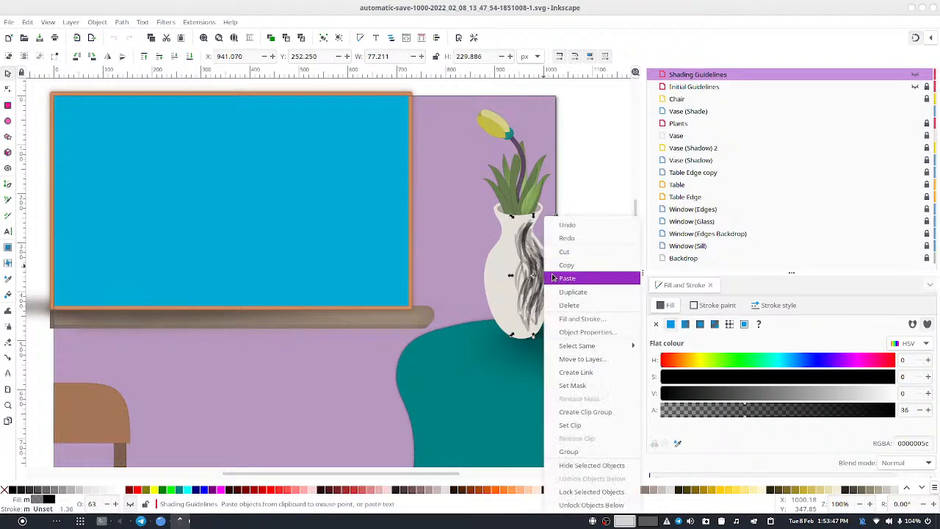
{"action": "mouse_move", "coordinate": [599, 347]}
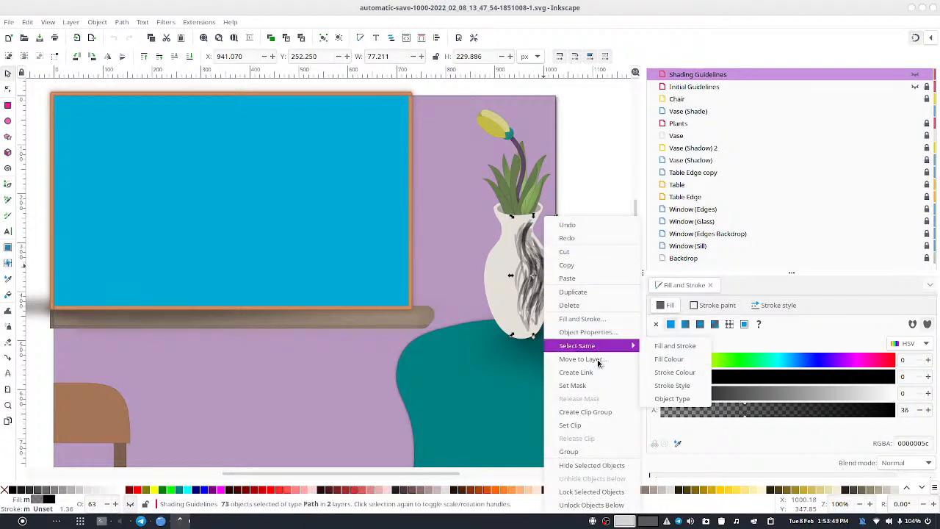
{"action": "left_click", "coordinate": [582, 359]}
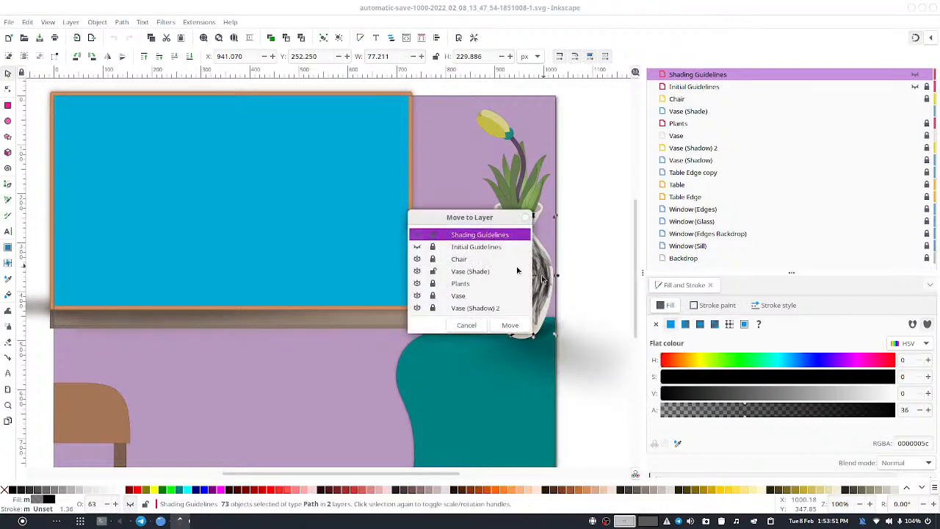
{"action": "double_click", "coordinate": [476, 273]}
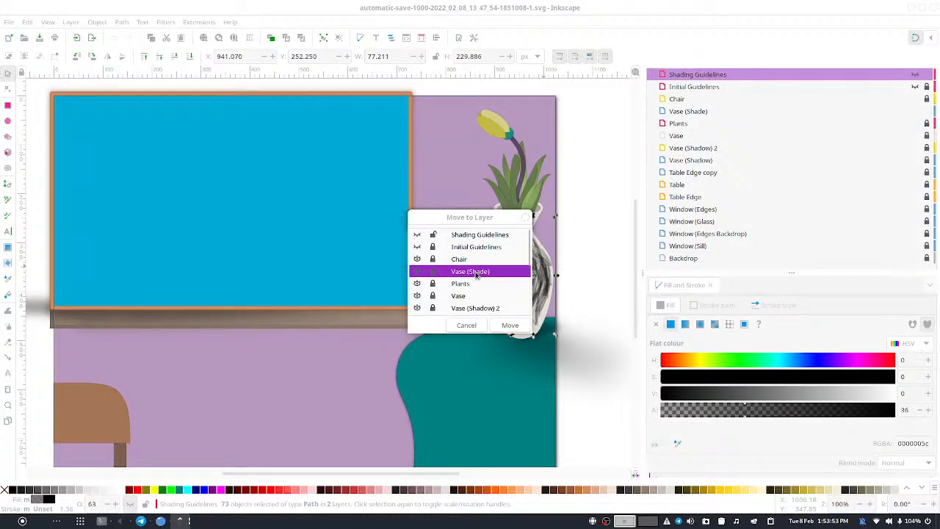
{"action": "left_click", "coordinate": [462, 289]}
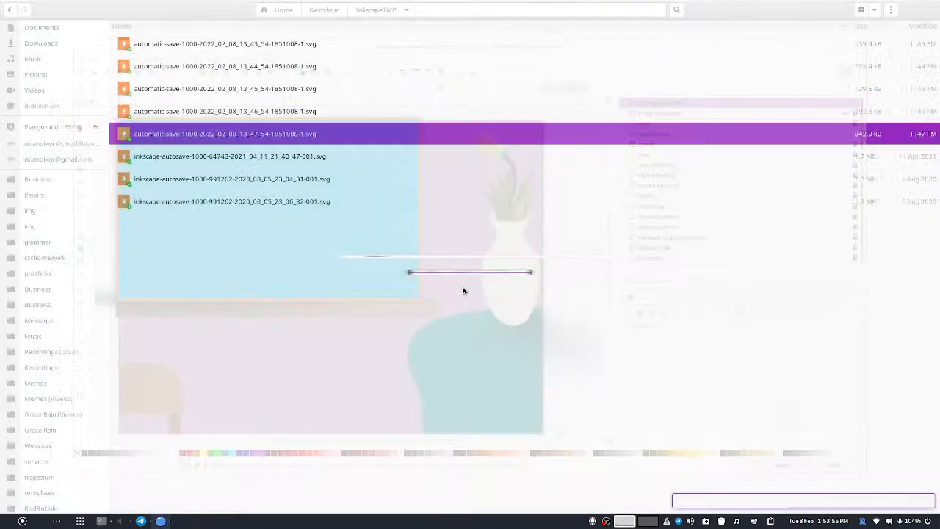
Step: Reopen automatic-save-1000-2022_02_08_13_47_54-1851008-1.svg in Inkscape and show its list of layers and objects
{"action": "right_click", "coordinate": [599, 131]}
{"action": "left_click", "coordinate": [609, 136]}
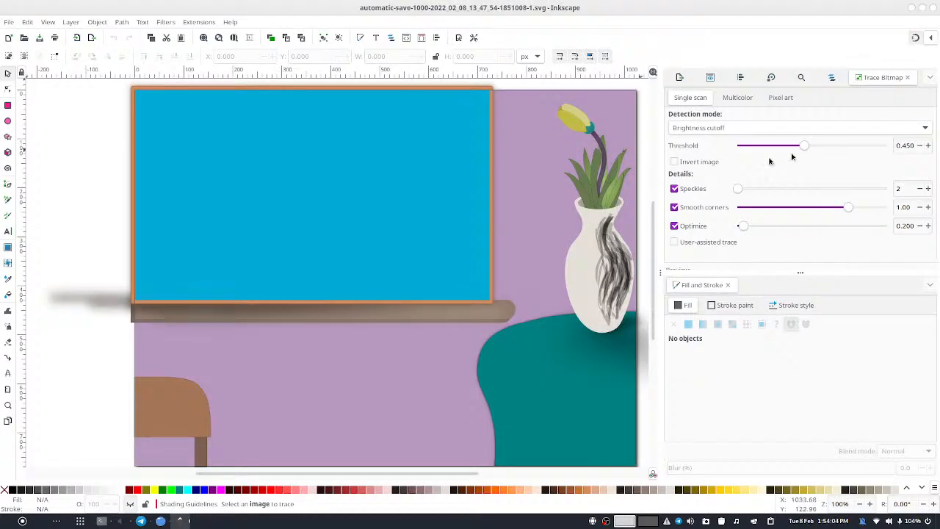
{"action": "left_click_drag", "start_coordinate": [526, 217], "coordinate": [436, 213]}
{"action": "left_click", "coordinate": [829, 77]}
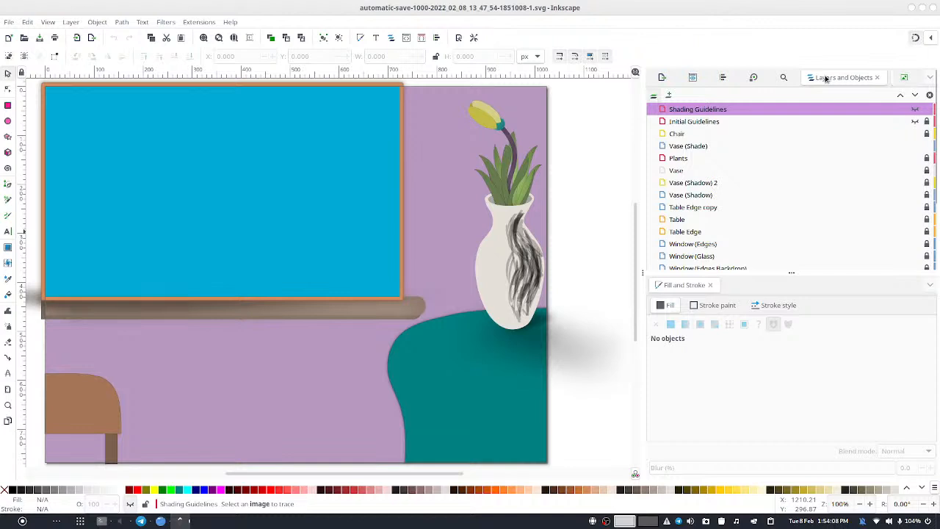
Step: Select all the existing calligraphic shading strokes on the vase and delete them
{"action": "scroll", "coordinate": [901, 149], "scroll_direction": "down", "scroll_amount": 1}
{"action": "left_click", "coordinate": [901, 150]}
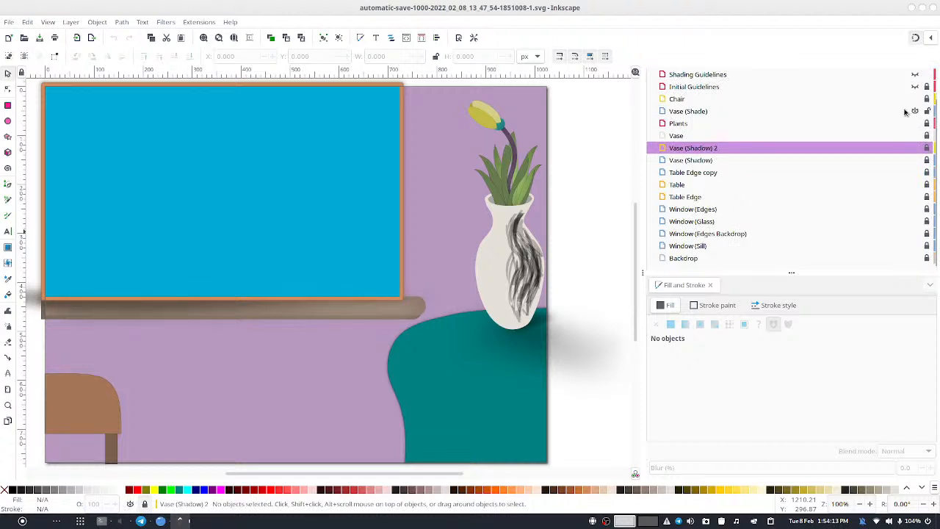
{"action": "left_click", "coordinate": [905, 111]}
{"action": "scroll", "coordinate": [738, 146], "scroll_direction": "up", "scroll_amount": 1}
{"action": "left_click_drag", "start_coordinate": [609, 184], "coordinate": [474, 418]}
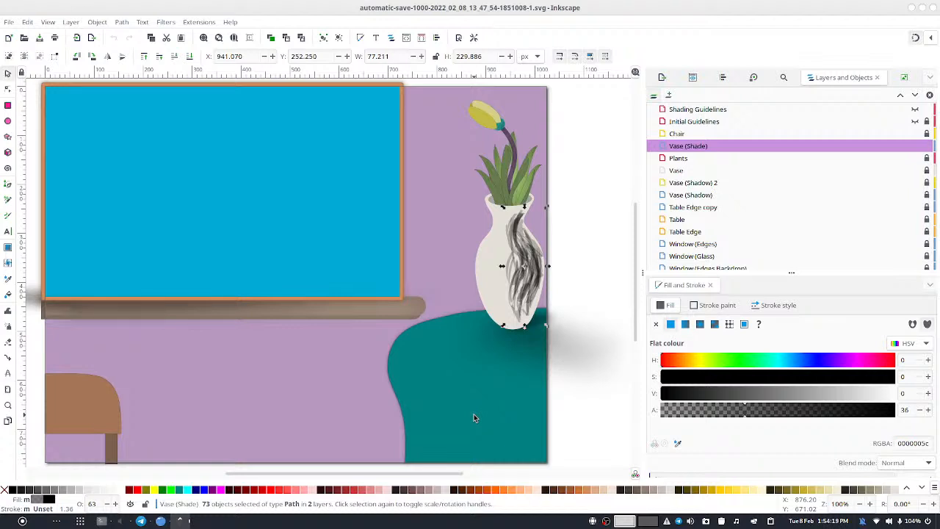
{"action": "key", "text": "Delete"}
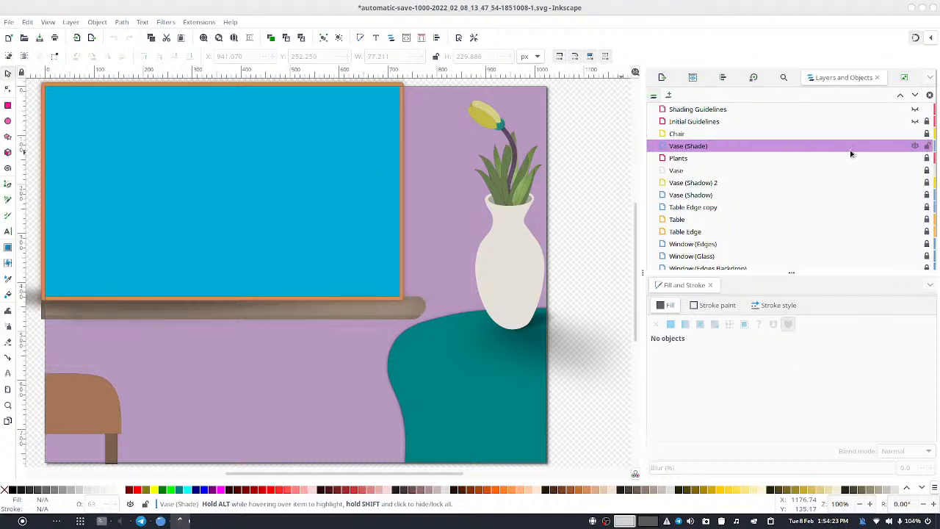
{"action": "key", "text": "Delete"}
{"action": "key", "text": "ctrl+z"}
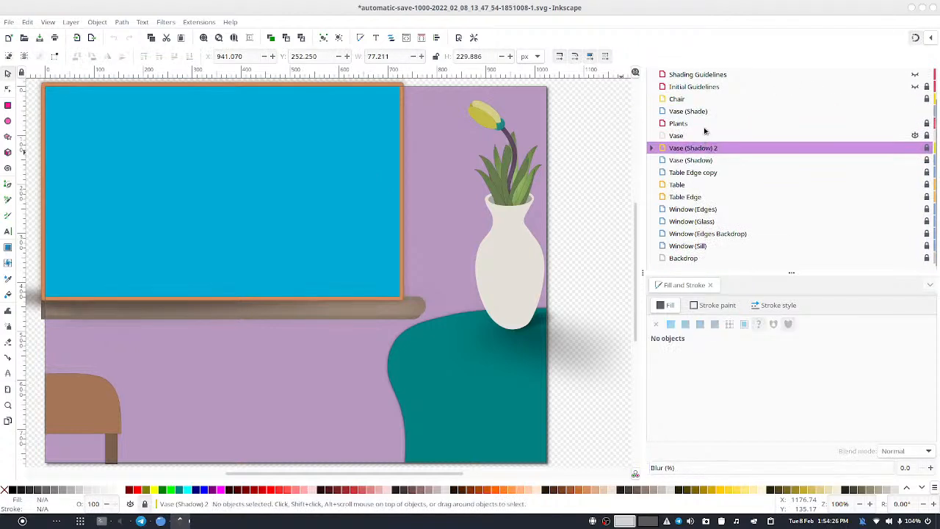
Step: Draw light grey calligraphic strokes down the shaded right side of the vase in the Vase (Shade) layer
{"action": "left_click", "coordinate": [698, 111]}
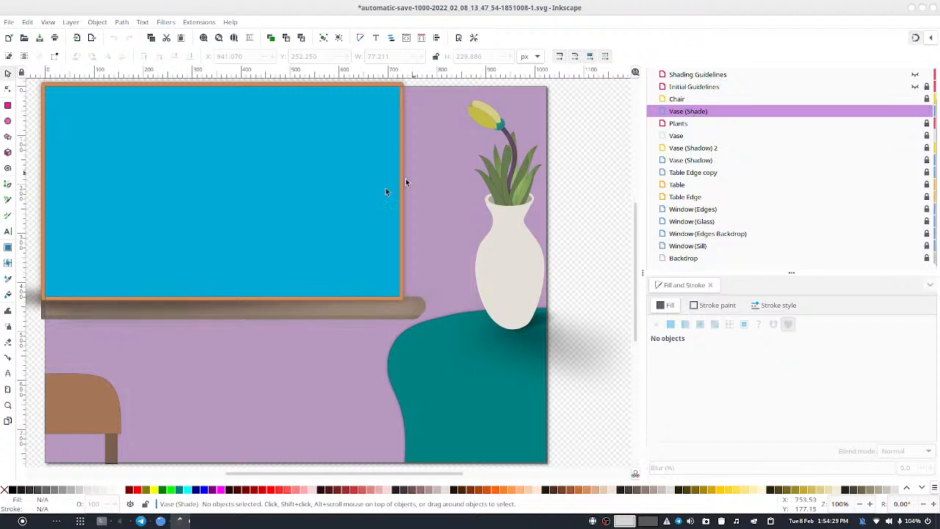
{"action": "left_click", "coordinate": [7, 216]}
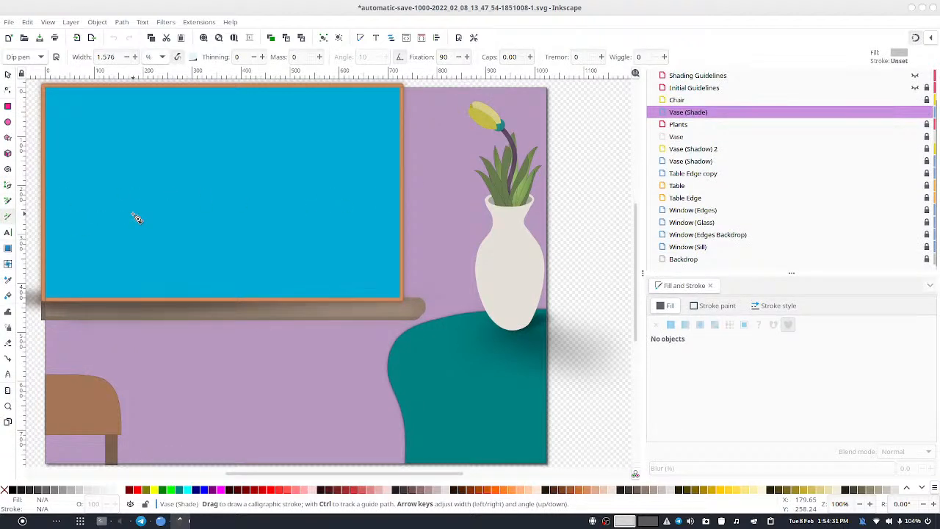
{"action": "mouse_move", "coordinate": [528, 244]}
{"action": "left_mouse_down"}
{"action": "mouse_move", "coordinate": [538, 297]}
{"action": "mouse_move", "coordinate": [536, 259]}
{"action": "mouse_move", "coordinate": [540, 284]}
{"action": "left_mouse_up"}
{"action": "left_click_drag", "start_coordinate": [520, 224], "coordinate": [521, 218]}
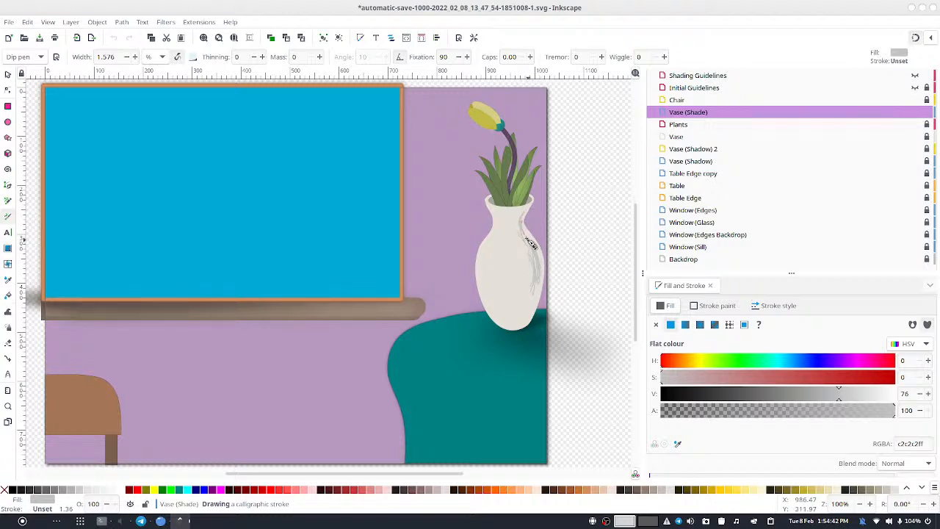
{"action": "mouse_move", "coordinate": [540, 285]}
{"action": "left_mouse_down"}
{"action": "mouse_move", "coordinate": [532, 317]}
{"action": "mouse_move", "coordinate": [536, 288]}
{"action": "mouse_move", "coordinate": [525, 313]}
{"action": "mouse_move", "coordinate": [530, 288]}
{"action": "left_mouse_up"}
{"action": "mouse_move", "coordinate": [524, 250]}
{"action": "left_mouse_down"}
{"action": "mouse_move", "coordinate": [500, 215]}
{"action": "mouse_move", "coordinate": [533, 235]}
{"action": "mouse_move", "coordinate": [519, 232]}
{"action": "mouse_move", "coordinate": [523, 221]}
{"action": "mouse_move", "coordinate": [523, 245]}
{"action": "mouse_move", "coordinate": [518, 218]}
{"action": "mouse_move", "coordinate": [523, 297]}
{"action": "mouse_move", "coordinate": [515, 226]}
{"action": "left_mouse_up"}
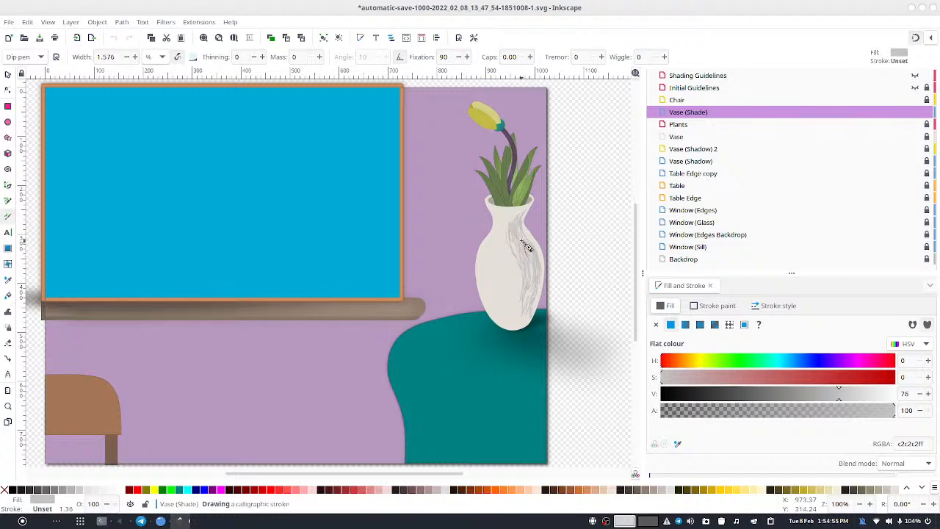
{"action": "mouse_move", "coordinate": [536, 263]}
{"action": "left_mouse_down"}
{"action": "mouse_move", "coordinate": [527, 326]}
{"action": "mouse_move", "coordinate": [516, 307]}
{"action": "mouse_move", "coordinate": [531, 257]}
{"action": "mouse_move", "coordinate": [521, 311]}
{"action": "mouse_move", "coordinate": [521, 270]}
{"action": "mouse_move", "coordinate": [535, 271]}
{"action": "mouse_move", "coordinate": [527, 241]}
{"action": "mouse_move", "coordinate": [535, 262]}
{"action": "mouse_move", "coordinate": [532, 252]}
{"action": "mouse_move", "coordinate": [520, 315]}
{"action": "mouse_move", "coordinate": [533, 286]}
{"action": "left_mouse_up"}
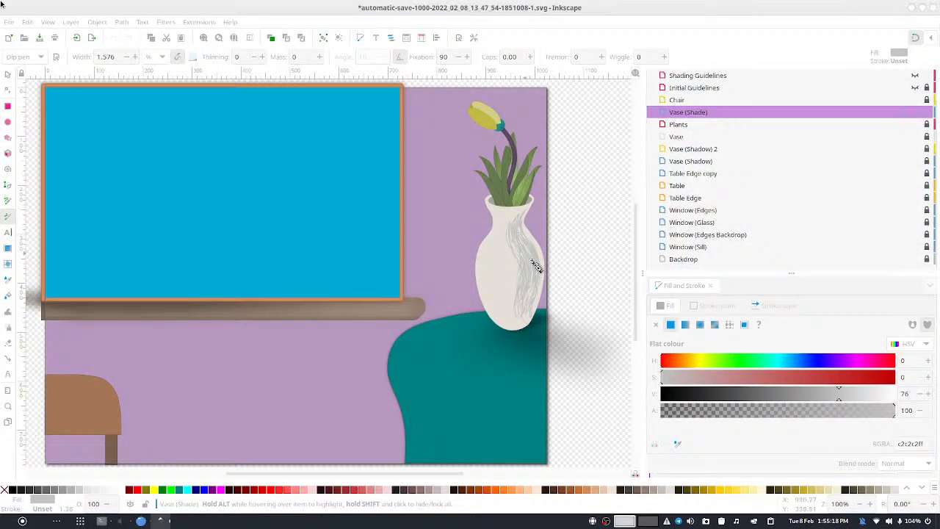
{"action": "mouse_move", "coordinate": [535, 274]}
{"action": "left_mouse_down"}
{"action": "mouse_move", "coordinate": [524, 236]}
{"action": "mouse_move", "coordinate": [541, 272]}
{"action": "mouse_move", "coordinate": [536, 256]}
{"action": "mouse_move", "coordinate": [526, 310]}
{"action": "mouse_move", "coordinate": [540, 286]}
{"action": "left_mouse_up"}
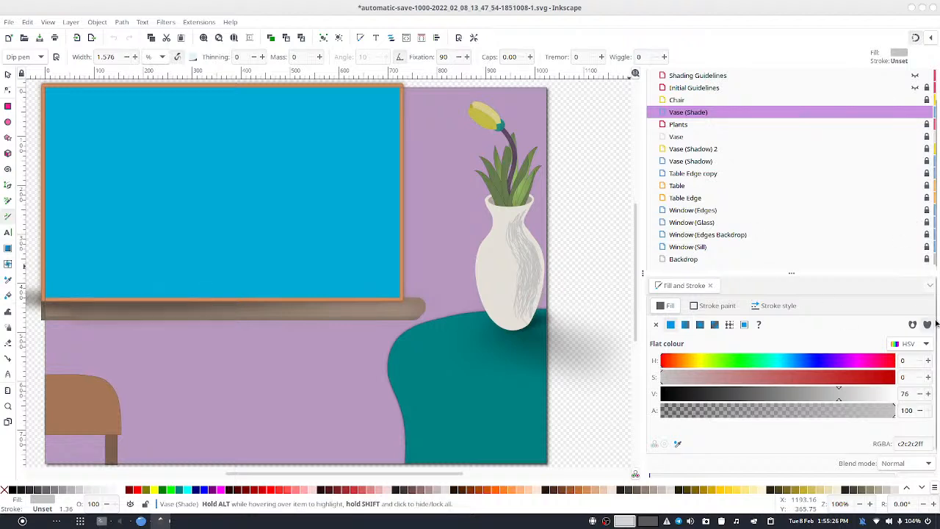
Step: Darken the fill to HSV value 45 and add darker calligraphic strokes along the vase's right side
{"action": "scroll", "coordinate": [936, 317], "scroll_direction": "down", "scroll_amount": 2}
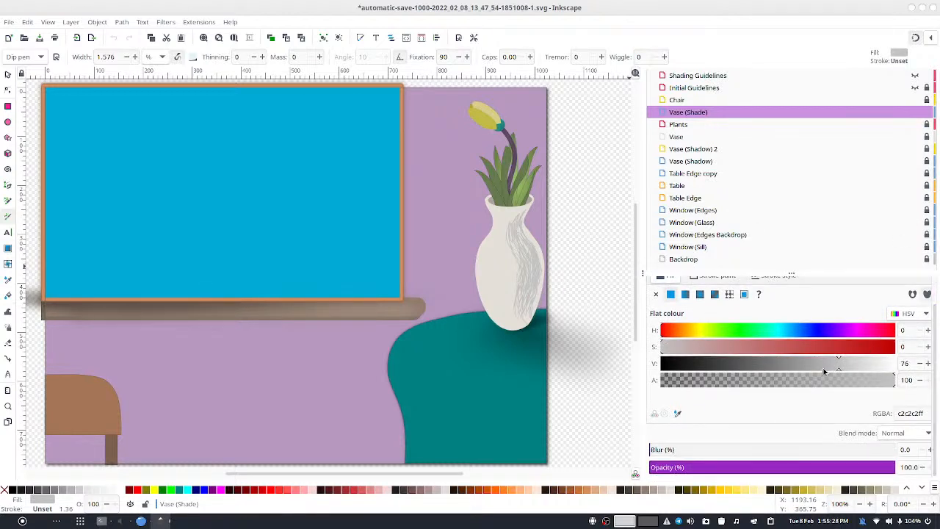
{"action": "left_click", "coordinate": [769, 367]}
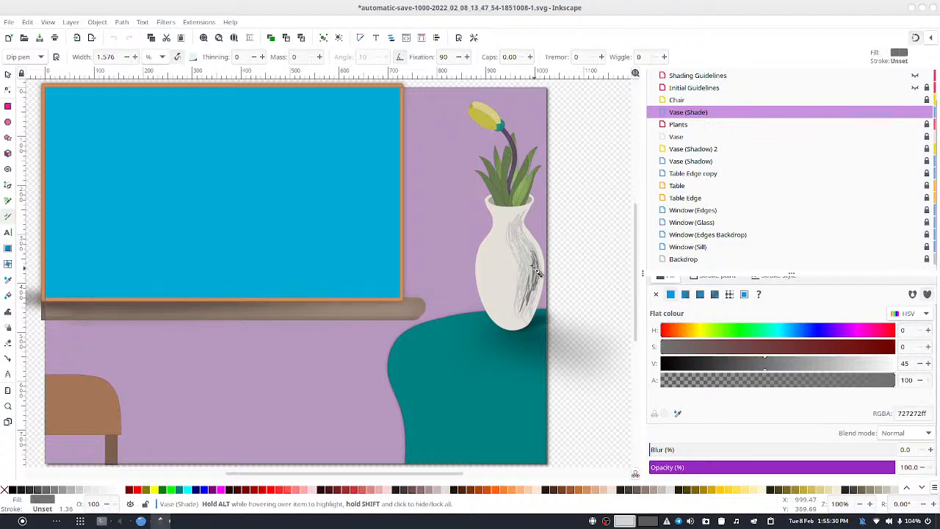
{"action": "mouse_move", "coordinate": [528, 249]}
{"action": "left_mouse_down"}
{"action": "mouse_move", "coordinate": [530, 314]}
{"action": "mouse_move", "coordinate": [540, 293]}
{"action": "mouse_move", "coordinate": [523, 230]}
{"action": "mouse_move", "coordinate": [524, 287]}
{"action": "mouse_move", "coordinate": [539, 251]}
{"action": "mouse_move", "coordinate": [545, 278]}
{"action": "mouse_move", "coordinate": [538, 298]}
{"action": "mouse_move", "coordinate": [532, 251]}
{"action": "mouse_move", "coordinate": [522, 318]}
{"action": "left_mouse_up"}
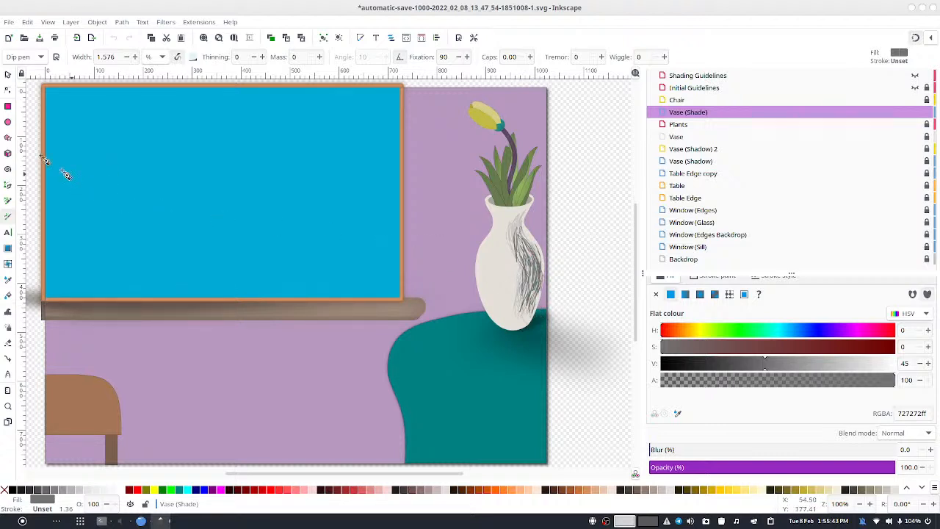
Step: Scale all the vase shading strokes to about 76.5 × 227.7 px and move them to about X 940.6, Y 249.8
{"action": "left_click", "coordinate": [7, 74]}
{"action": "key", "text": "ctrl+a"}
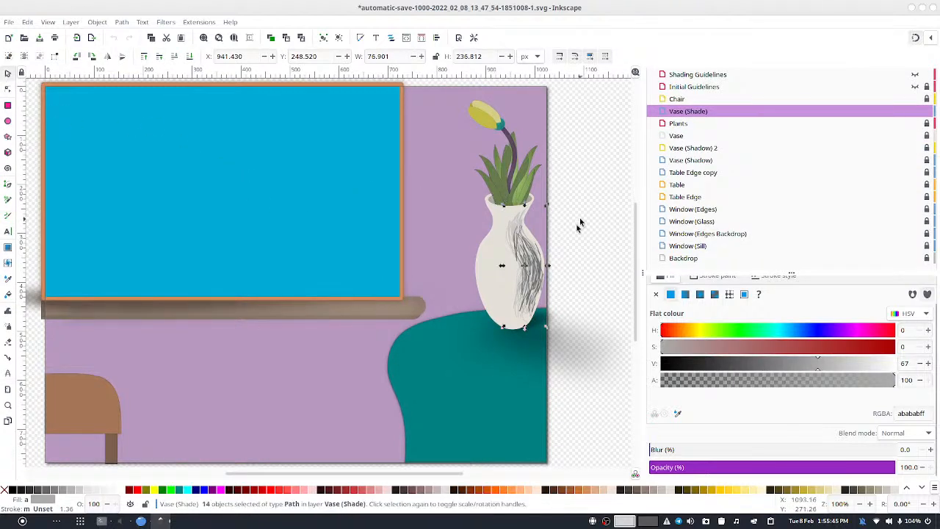
{"action": "left_click_drag", "start_coordinate": [548, 204], "coordinate": [544, 208]}
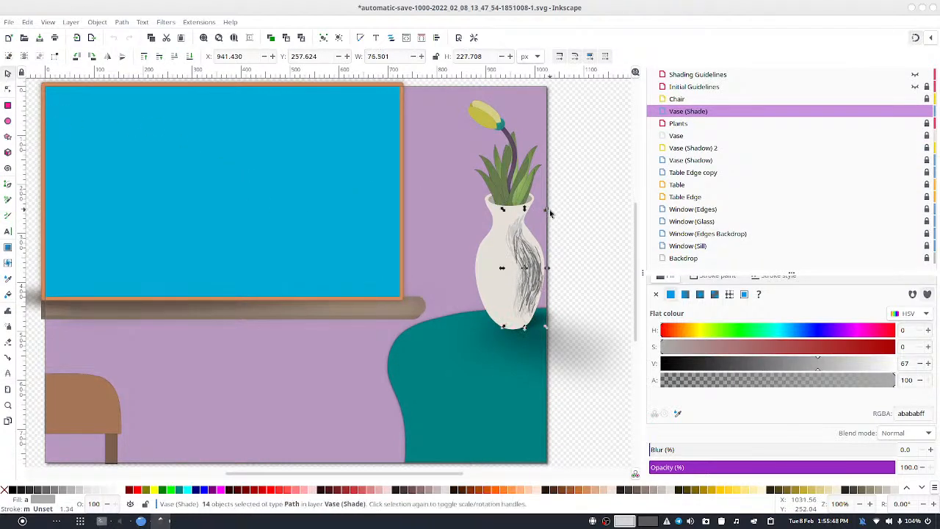
{"action": "left_click_drag", "start_coordinate": [544, 274], "coordinate": [541, 262]}
{"action": "left_click", "coordinate": [563, 254]}
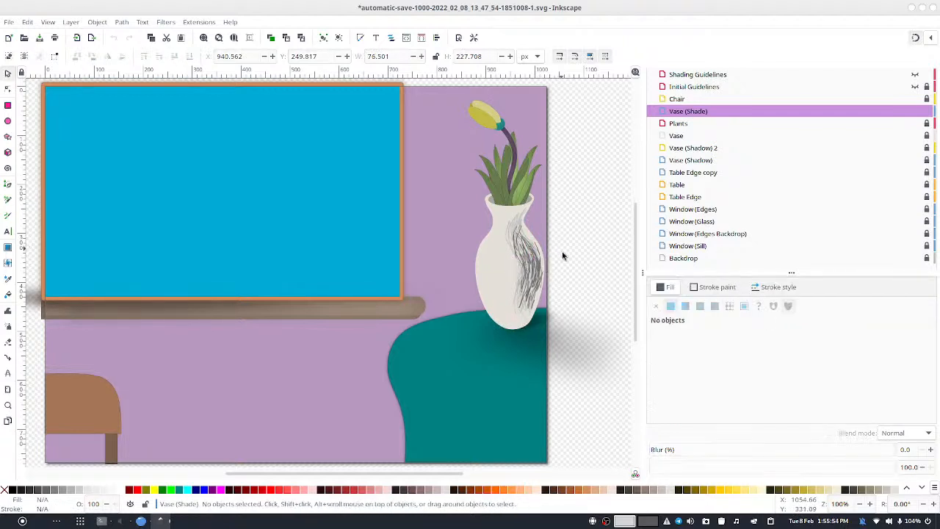
Step: Select the whole Vase (Shade) layer as an object and set its blur to 23.6%
{"action": "left_click", "coordinate": [724, 115]}
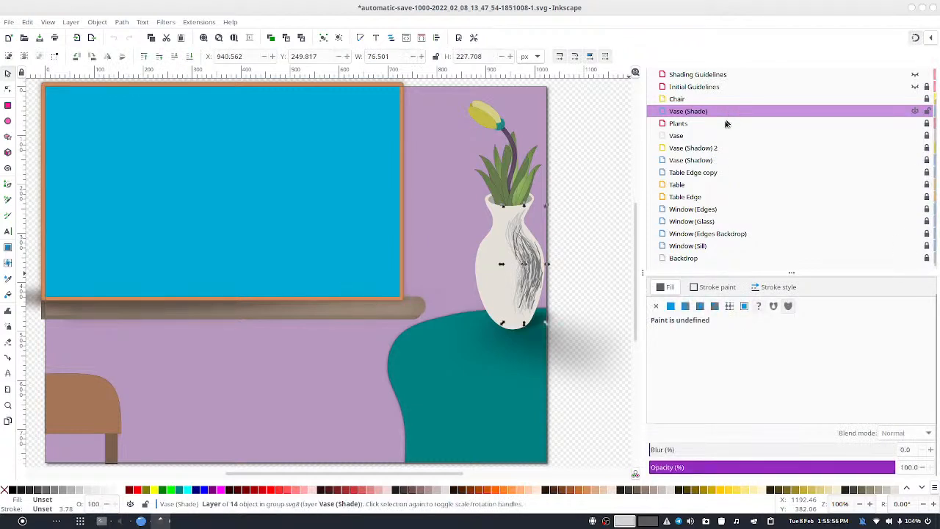
{"action": "left_click", "coordinate": [699, 450]}
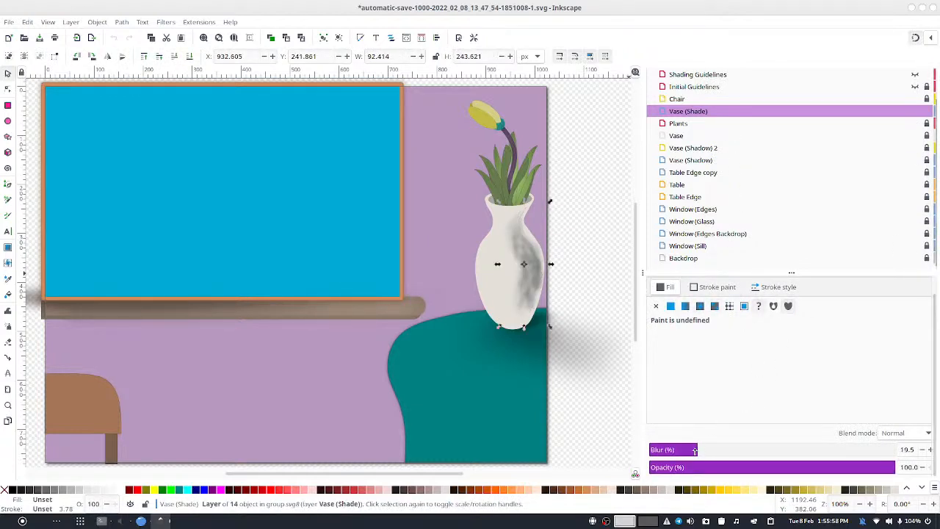
{"action": "left_click", "coordinate": [704, 449]}
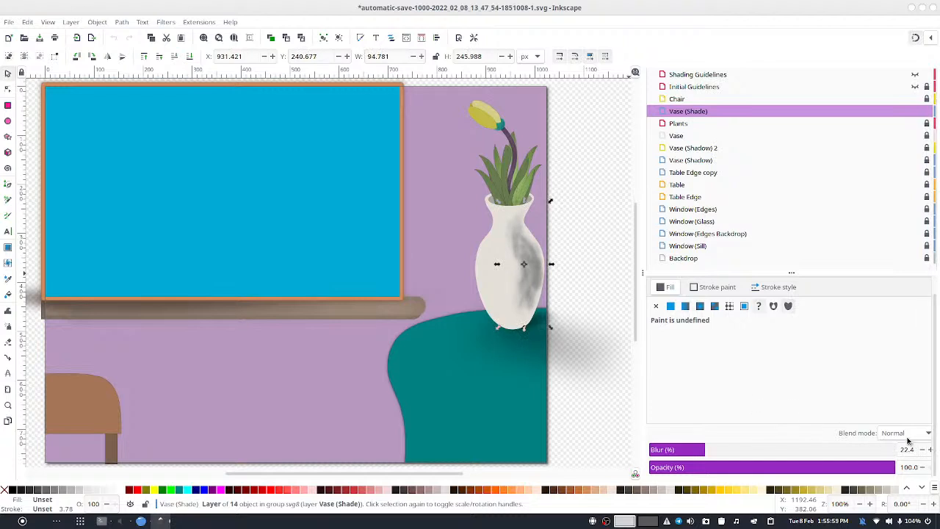
{"action": "left_click", "coordinate": [910, 449]}
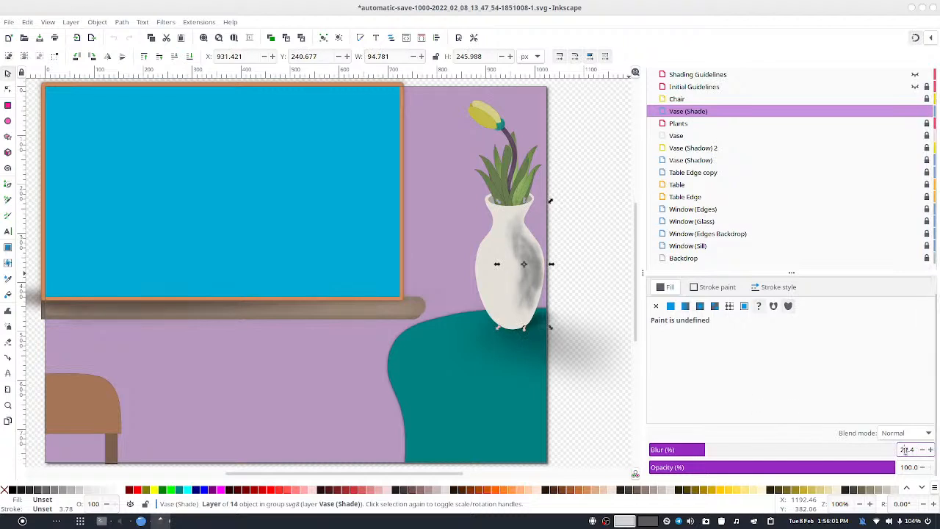
{"action": "left_click_drag", "start_coordinate": [905, 449], "coordinate": [909, 449]}
{"action": "type", "text": "3"}
{"action": "key", "text": "BackSpace"}
{"action": "type", "text": "6"}
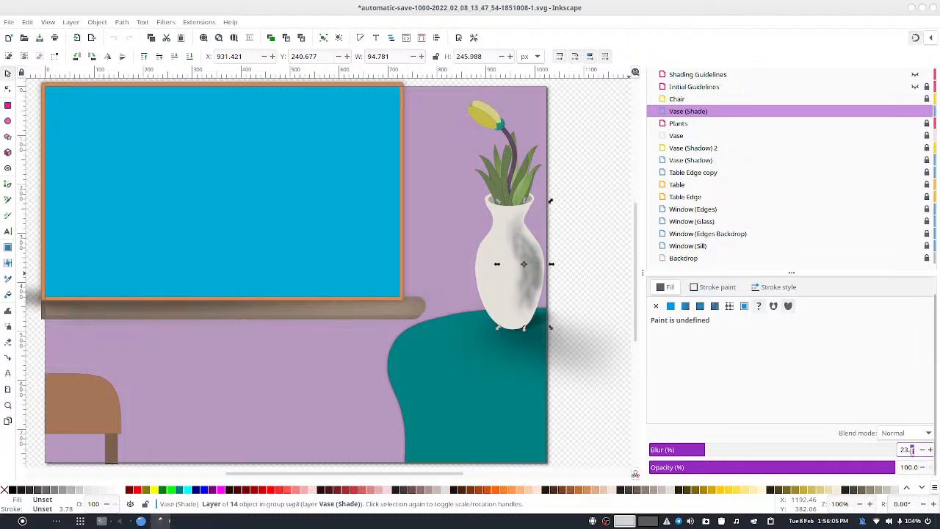
Step: Lower the Vase (Shade) layer's blur to 16.6% and set its blend mode to Multiply after trying Overlay and Hard Light
{"action": "left_click", "coordinate": [902, 435]}
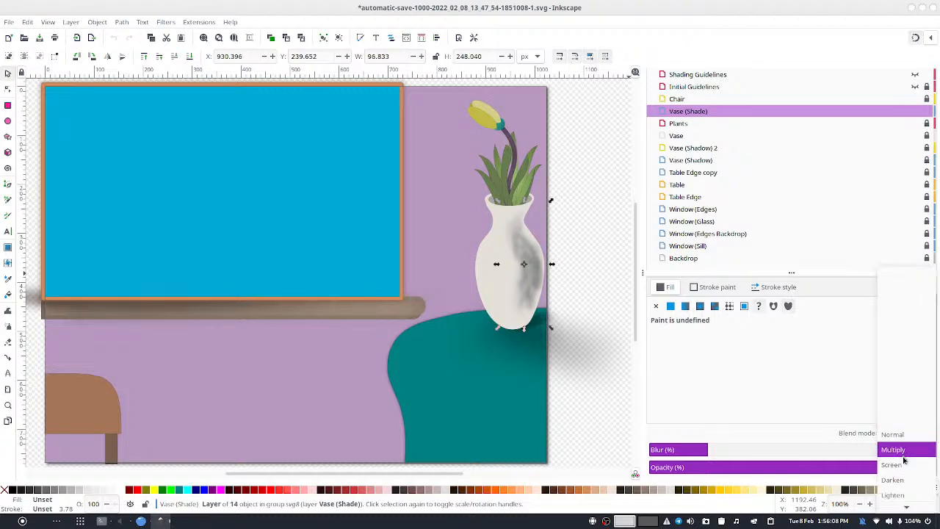
{"action": "mouse_move", "coordinate": [905, 506]}
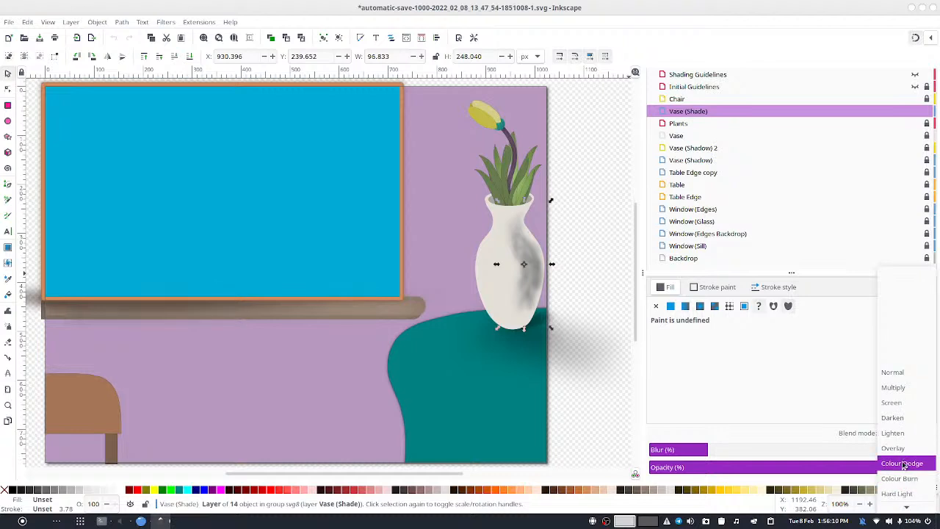
{"action": "left_click", "coordinate": [903, 449]}
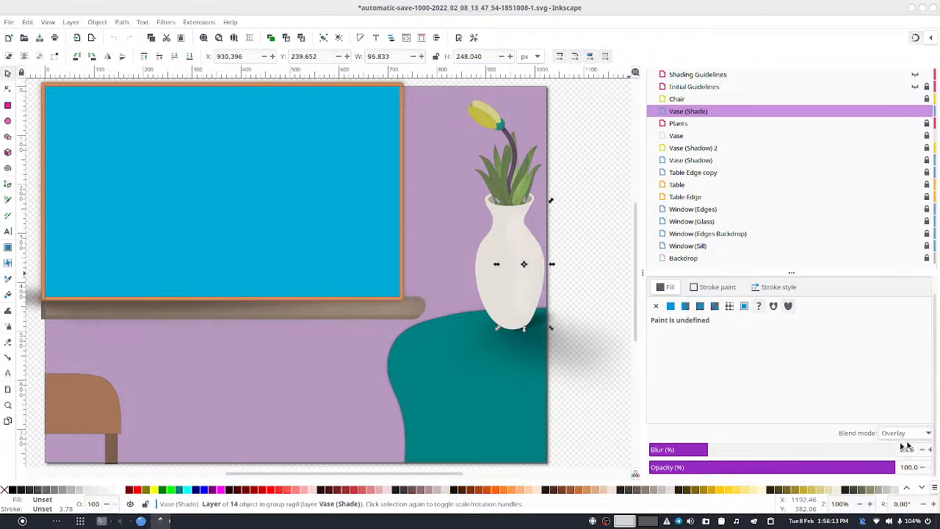
{"action": "scroll", "coordinate": [906, 449], "scroll_direction": "down", "scroll_amount": 7}
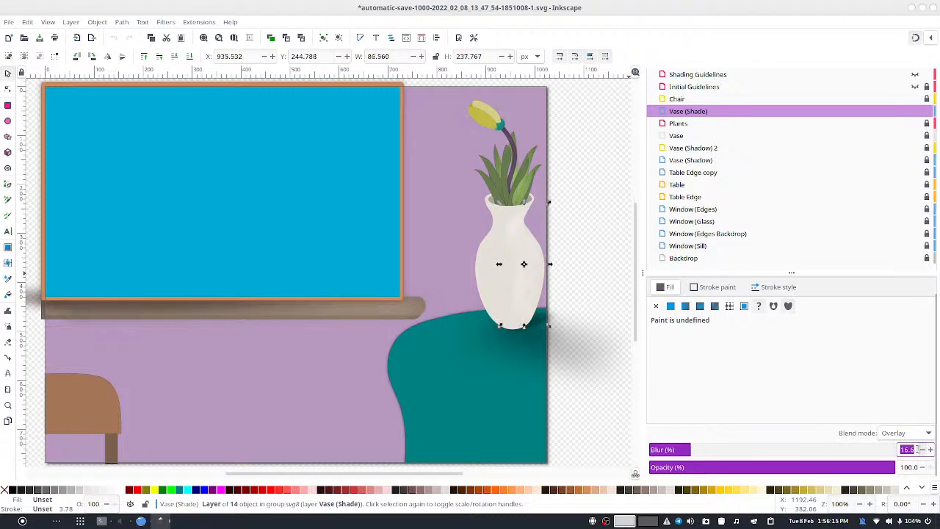
{"action": "left_click", "coordinate": [887, 436]}
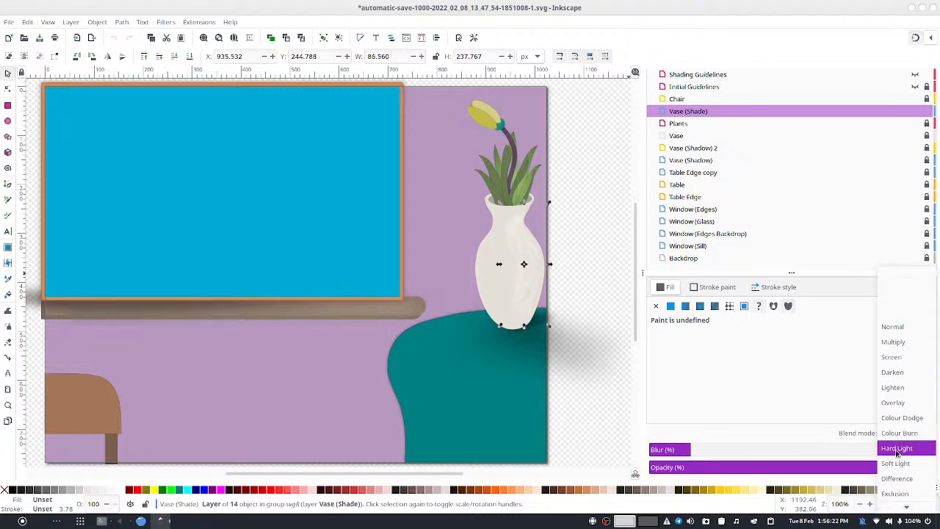
{"action": "left_click", "coordinate": [899, 449]}
{"action": "left_click", "coordinate": [891, 436]}
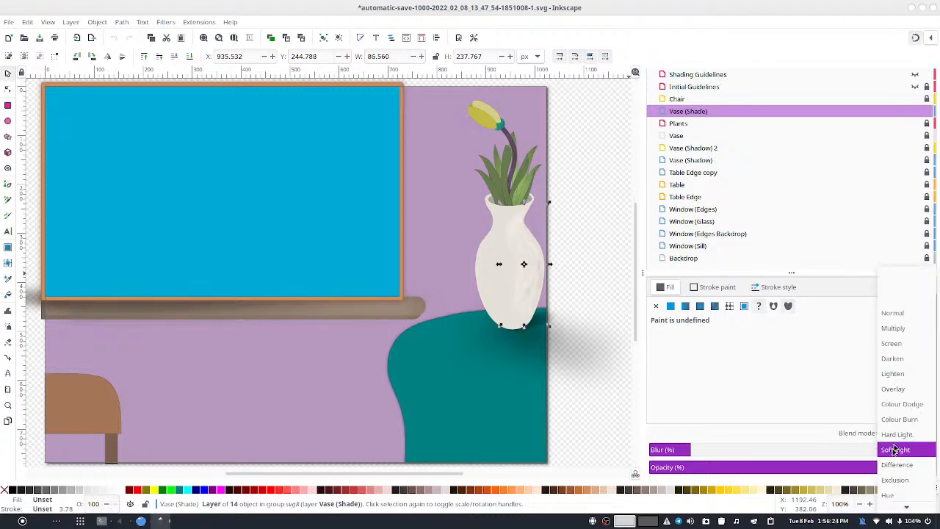
{"action": "left_click", "coordinate": [905, 319]}
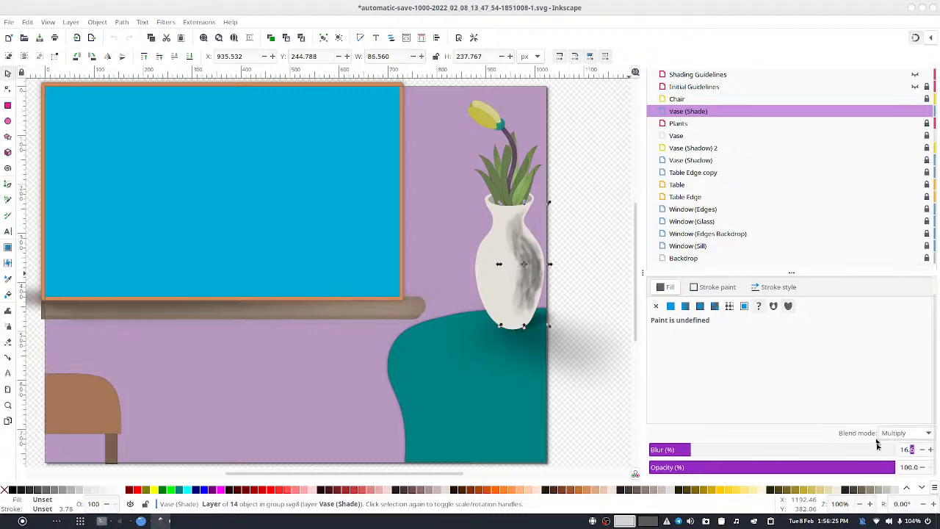
Step: Set the Vase (Shade) layer's blur to 17.6% and its opacity to 15.6%
{"action": "left_click", "coordinate": [922, 450]}
{"action": "left_click", "coordinate": [922, 450]}
{"action": "left_click", "coordinate": [930, 450]}
{"action": "left_click", "coordinate": [930, 450]}
{"action": "left_click", "coordinate": [930, 450]}
{"action": "mouse_move", "coordinate": [772, 468]}
{"action": "left_mouse_down"}
{"action": "mouse_move", "coordinate": [783, 468]}
{"action": "mouse_move", "coordinate": [684, 461]}
{"action": "left_mouse_up"}
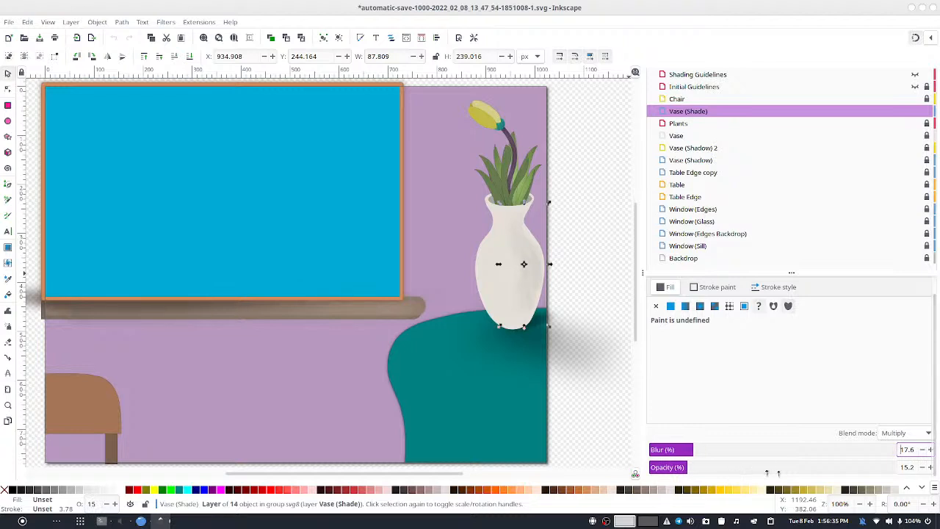
{"action": "left_click_drag", "start_coordinate": [907, 467], "coordinate": [925, 468]}
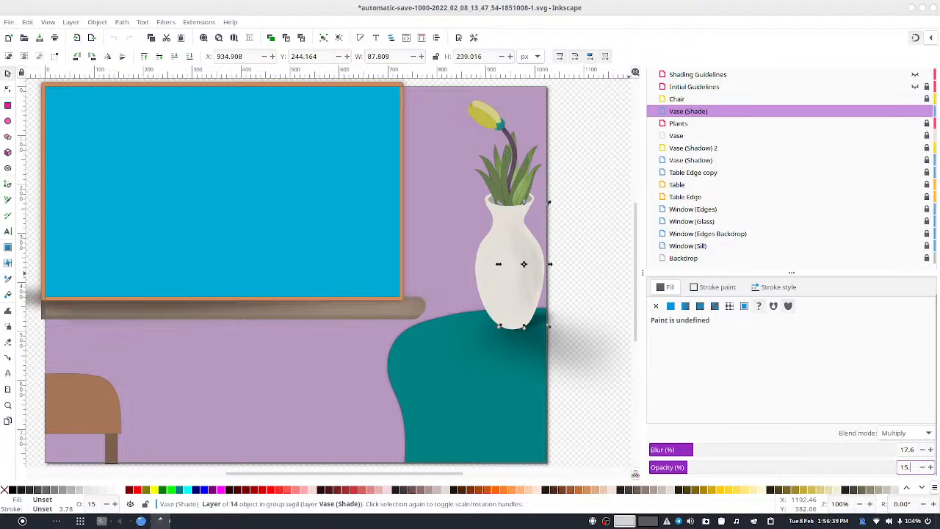
{"action": "type", "text": ".6"}
{"action": "key", "text": "Return"}
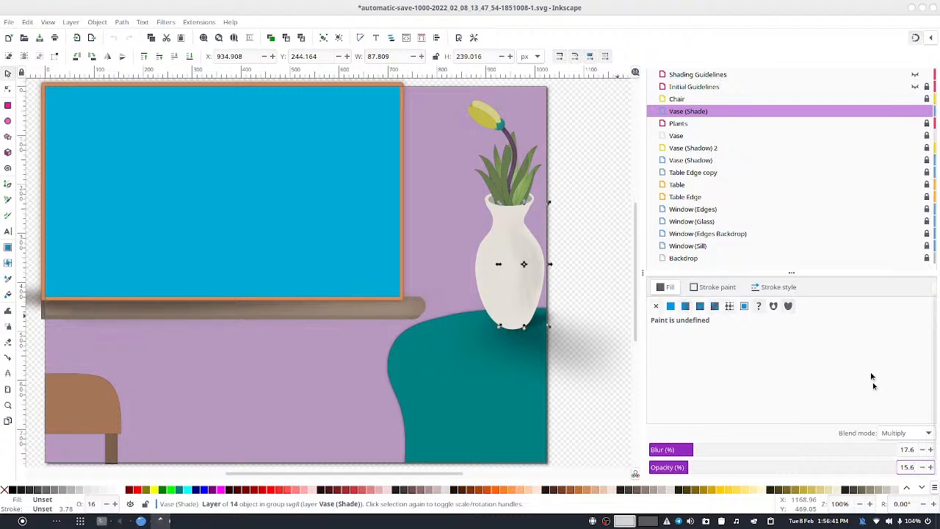
Step: Fine-tune the vase shading by raising the layer's blur to 29.6% and its opacity to 16.6%
{"action": "left_click", "coordinate": [923, 468]}
{"action": "left_click", "coordinate": [923, 469]}
{"action": "left_click", "coordinate": [929, 468]}
{"action": "left_click", "coordinate": [930, 467]}
{"action": "left_click", "coordinate": [923, 468]}
{"action": "left_click", "coordinate": [922, 469]}
{"action": "left_click", "coordinate": [930, 450]}
{"action": "left_click", "coordinate": [929, 449]}
{"action": "left_click", "coordinate": [929, 450]}
{"action": "left_click", "coordinate": [928, 450]}
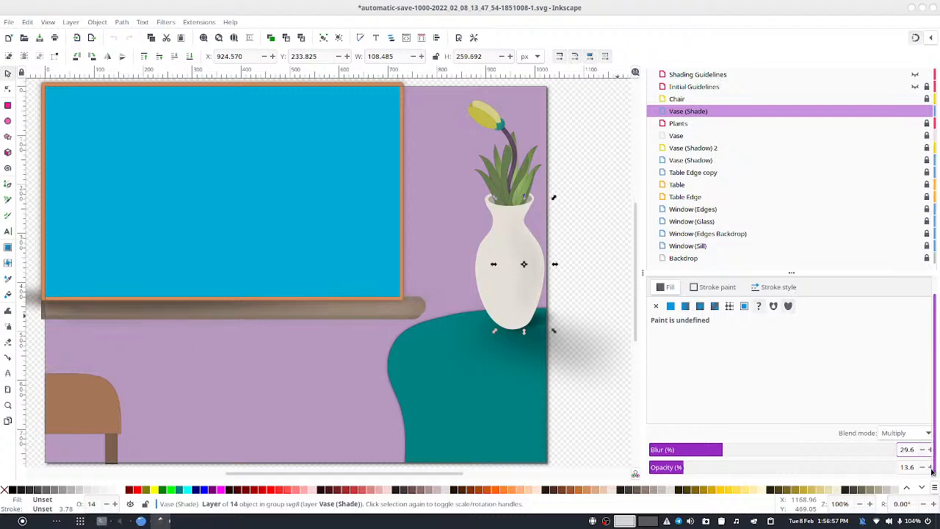
{"action": "left_click", "coordinate": [930, 468]}
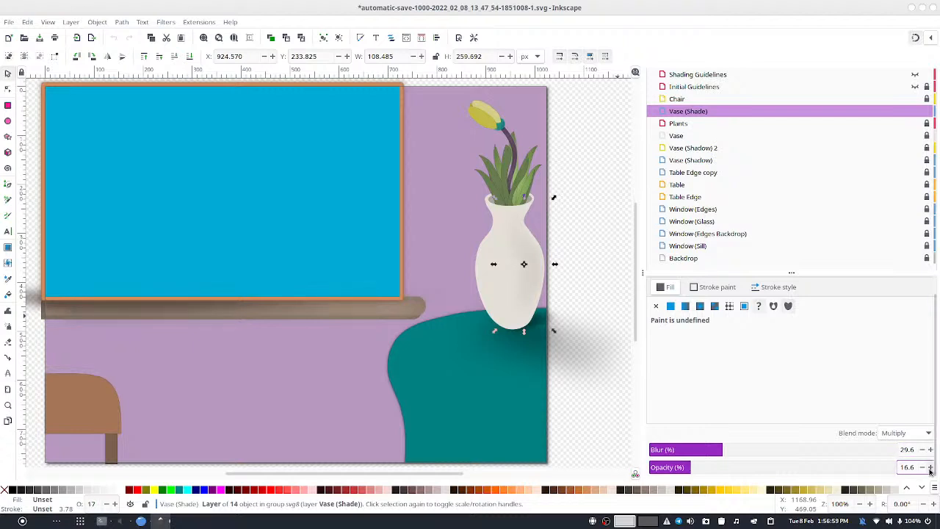
Step: Set the Vase (Shade) layer's opacity to 17.6% and lower its blur to 23.6%
{"action": "left_click", "coordinate": [929, 468]}
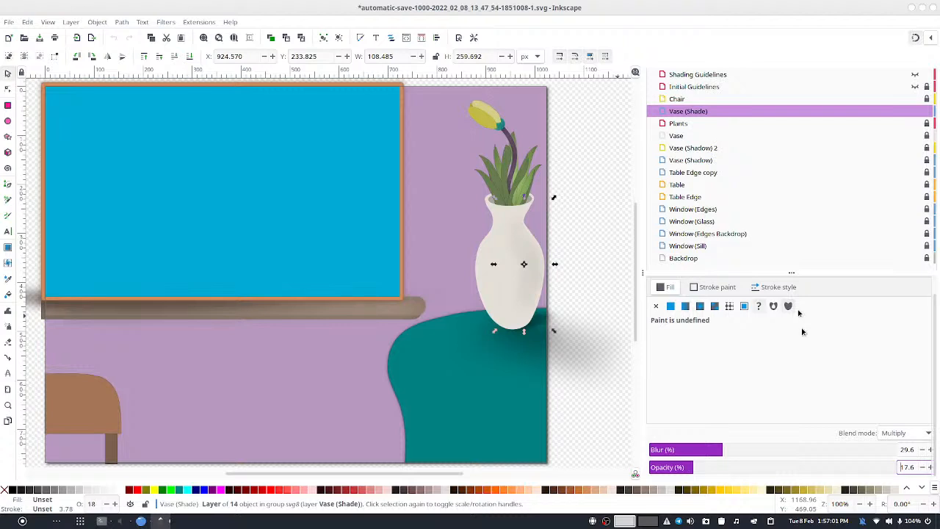
{"action": "scroll", "coordinate": [614, 332], "scroll_direction": "up", "scroll_amount": 1}
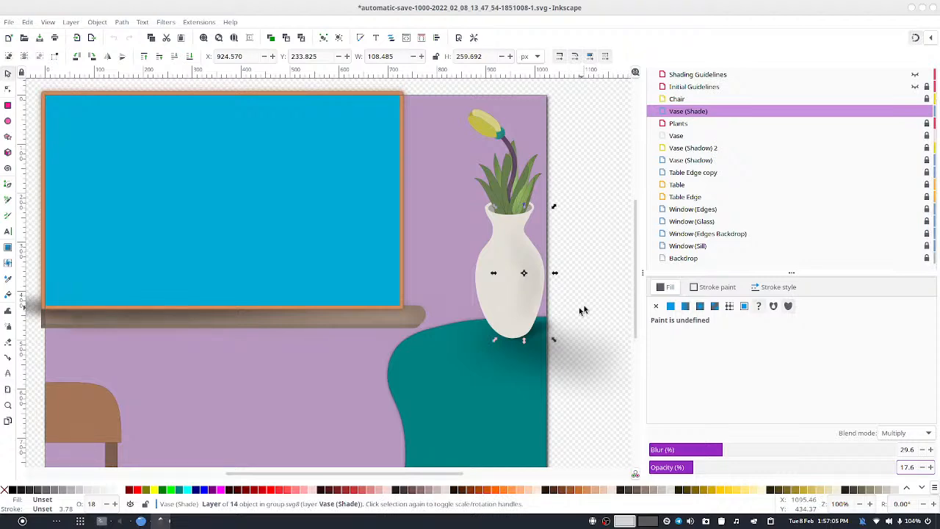
{"action": "scroll", "coordinate": [580, 310], "scroll_direction": "up", "scroll_amount": 1}
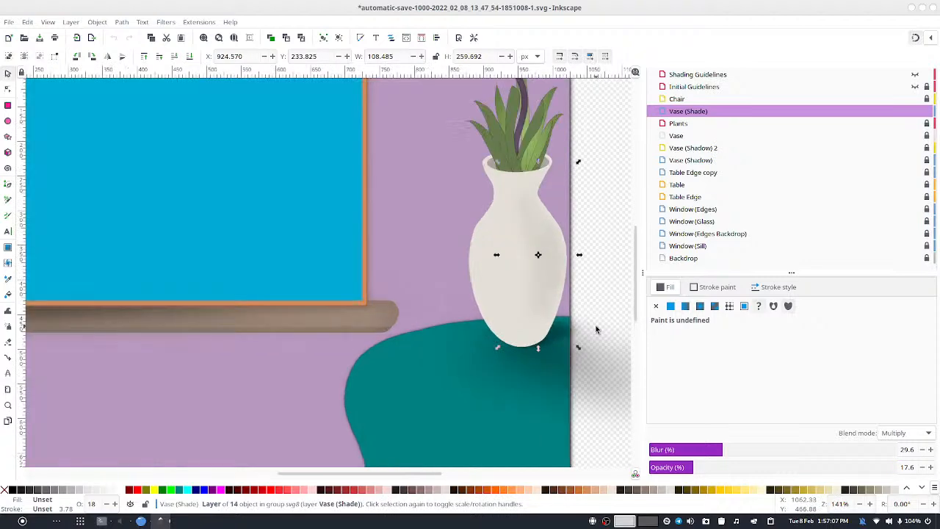
{"action": "scroll", "coordinate": [591, 316], "scroll_direction": "up", "scroll_amount": 2}
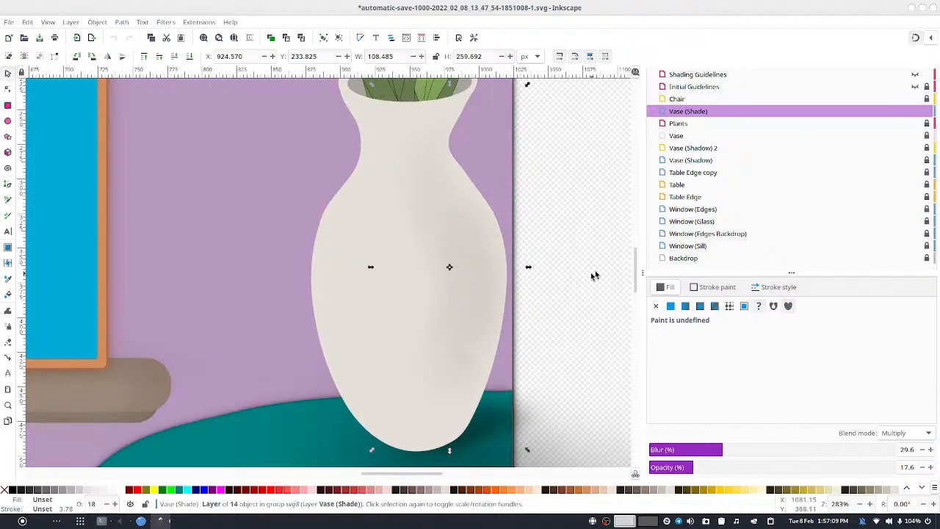
{"action": "left_click", "coordinate": [921, 449]}
{"action": "left_click", "coordinate": [920, 450]}
{"action": "left_click", "coordinate": [921, 450]}
{"action": "left_click", "coordinate": [920, 449]}
{"action": "left_click", "coordinate": [921, 449]}
{"action": "left_click", "coordinate": [920, 449]}
{"action": "left_click", "coordinate": [920, 449]}
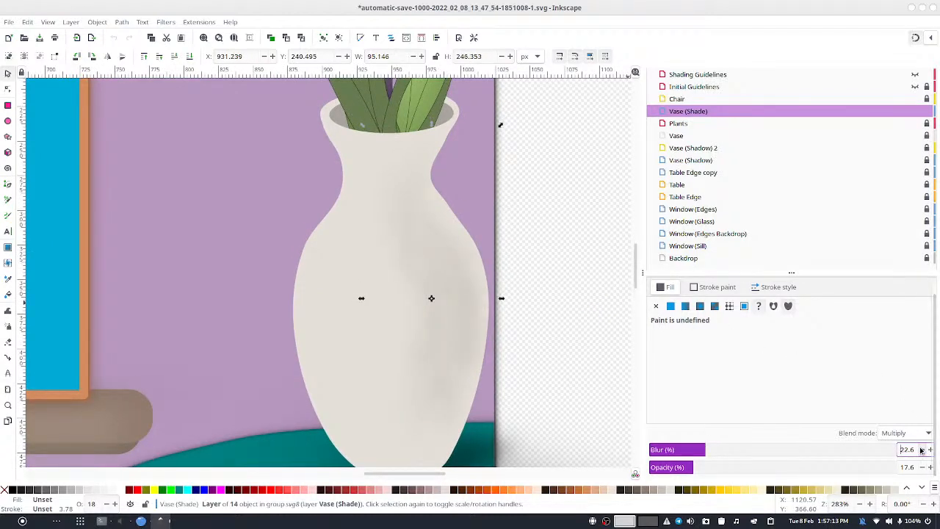
{"action": "left_click", "coordinate": [928, 449]}
Step: Raise the Vase (Shade) layer's opacity to 23.6% and deselect the layer's artwork
{"action": "left_click", "coordinate": [930, 467]}
{"action": "left_click", "coordinate": [930, 467]}
{"action": "left_click", "coordinate": [930, 467]}
{"action": "left_click", "coordinate": [930, 467]}
{"action": "left_click", "coordinate": [929, 467]}
{"action": "left_click", "coordinate": [930, 467]}
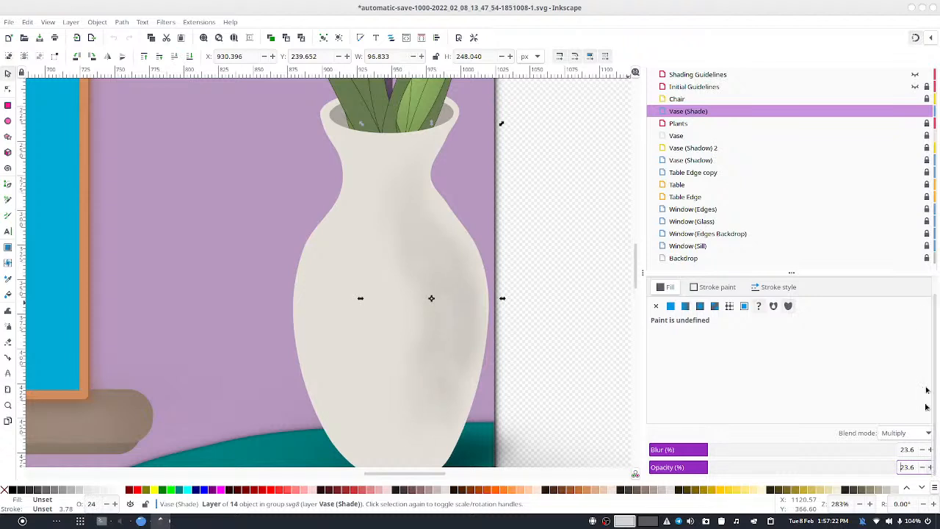
{"action": "left_click", "coordinate": [531, 310]}
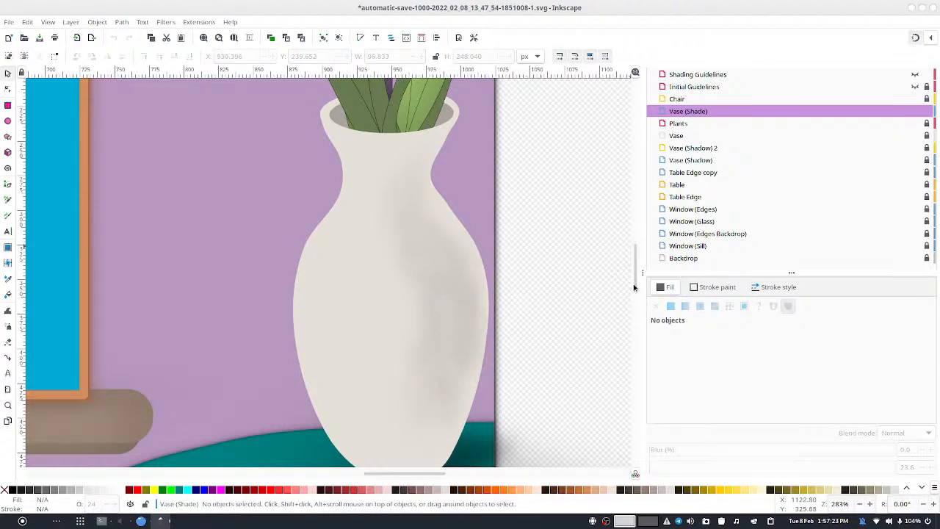
{"action": "left_click_drag", "start_coordinate": [636, 284], "coordinate": [638, 278]}
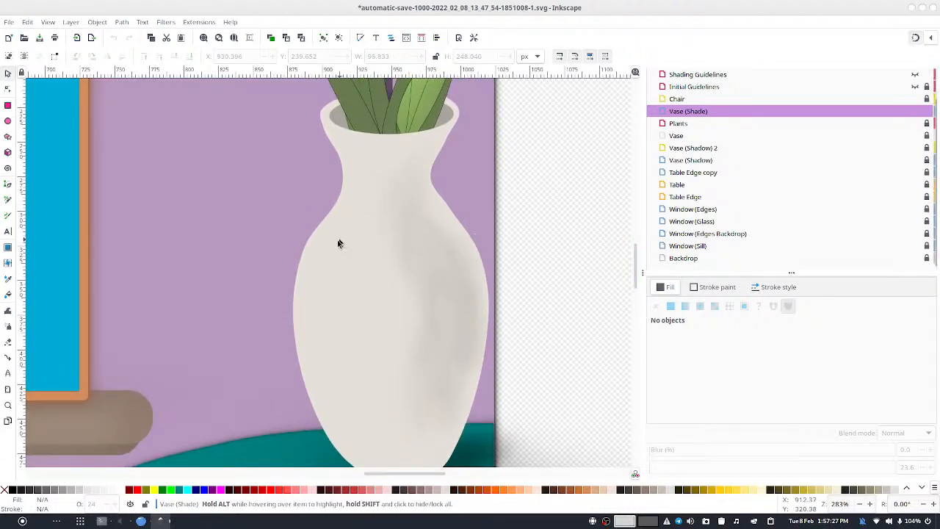
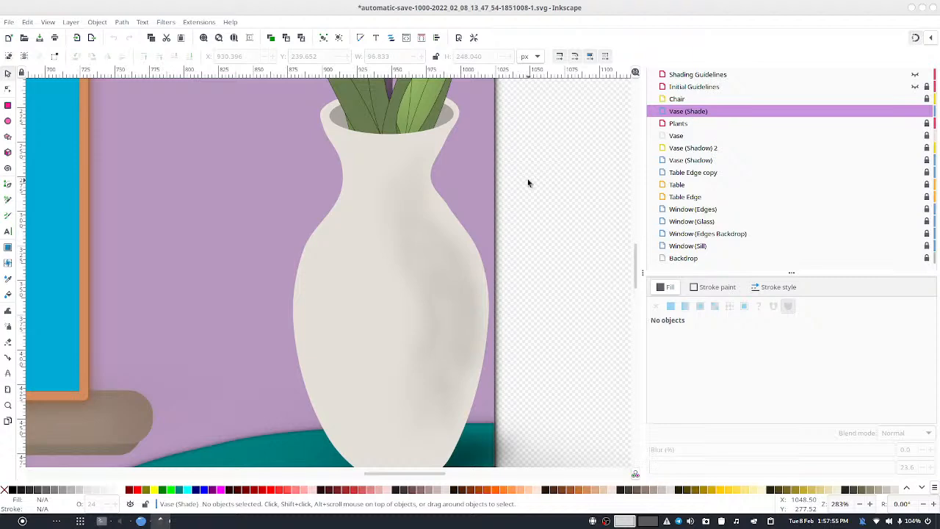
Step: Draw Dip pen calligraphic shading strokes down the vase's left edge from neck to base, undoing the last two strokes
{"action": "scroll", "coordinate": [508, 170], "scroll_direction": "down", "scroll_amount": 6}
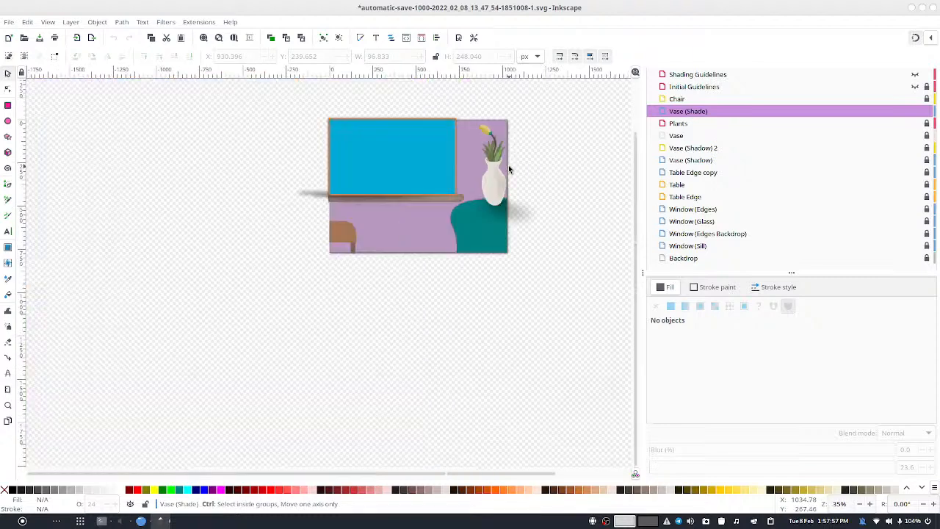
{"action": "scroll", "coordinate": [508, 170], "scroll_direction": "up", "scroll_amount": 4}
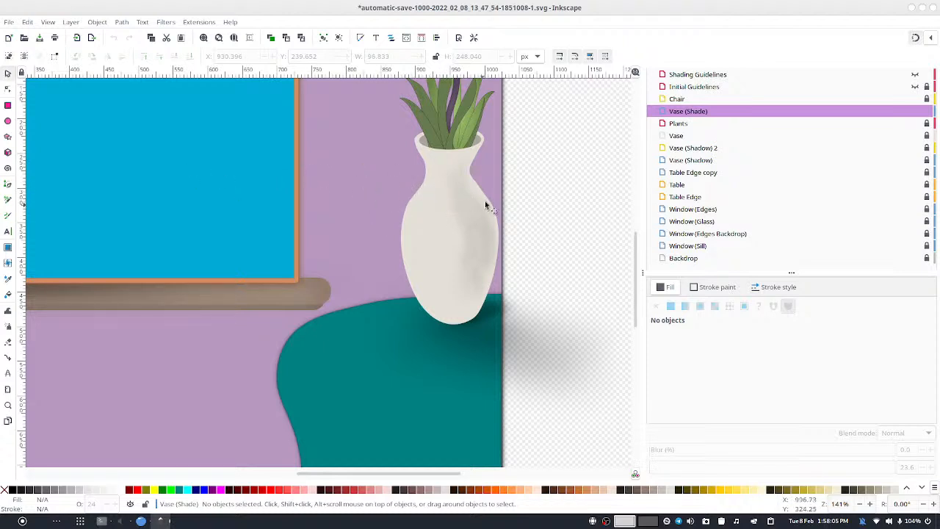
{"action": "scroll", "coordinate": [489, 199], "scroll_direction": "up", "scroll_amount": 2}
{"action": "scroll", "coordinate": [489, 198], "scroll_direction": "up", "scroll_amount": 2}
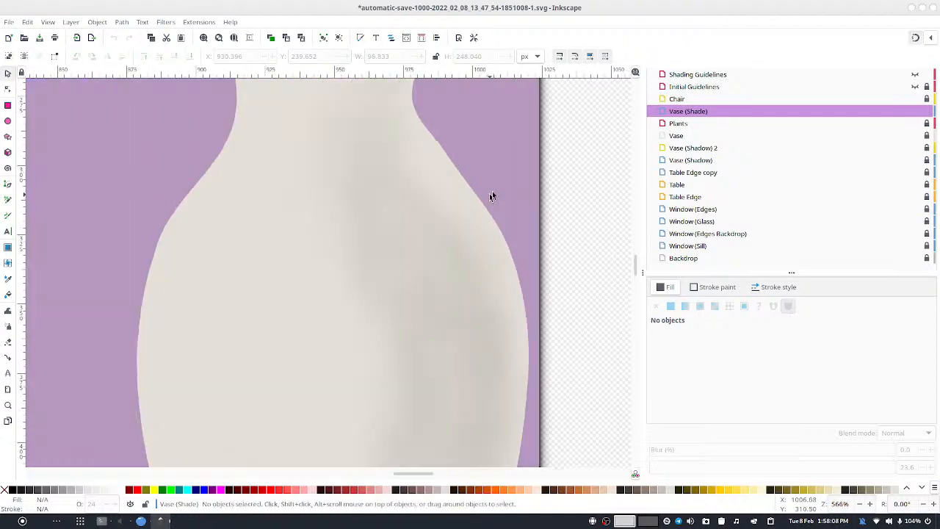
{"action": "scroll", "coordinate": [496, 193], "scroll_direction": "down", "scroll_amount": 2}
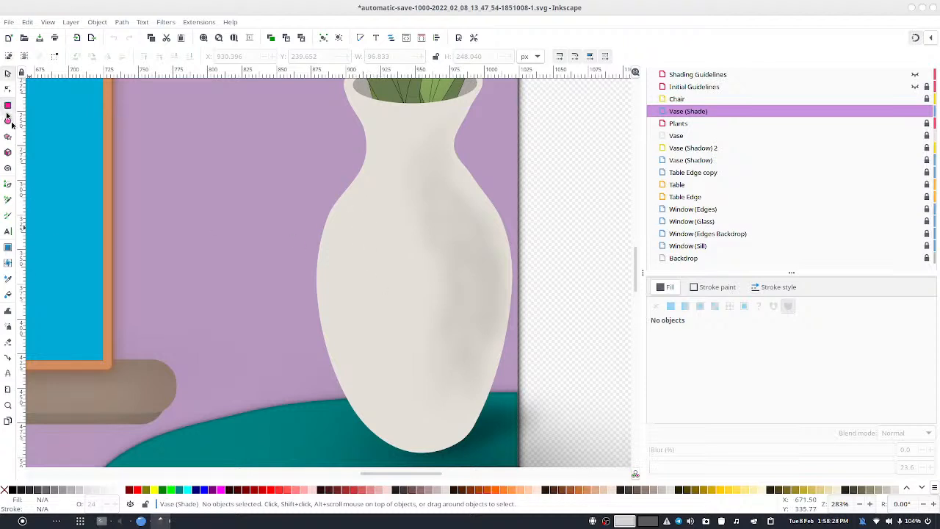
{"action": "left_click", "coordinate": [8, 214]}
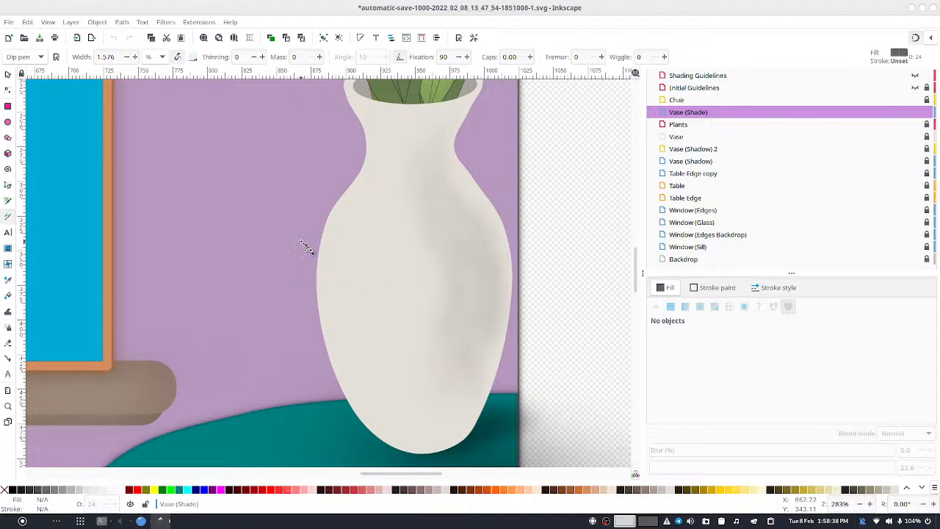
{"action": "mouse_move", "coordinate": [325, 275]}
{"action": "left_mouse_down"}
{"action": "mouse_move", "coordinate": [321, 327]}
{"action": "mouse_move", "coordinate": [323, 267]}
{"action": "left_mouse_up"}
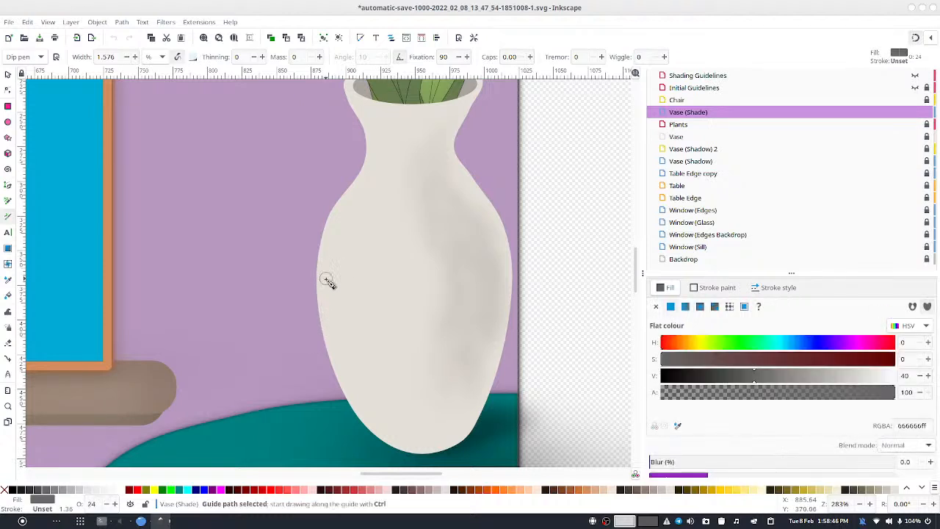
{"action": "mouse_move", "coordinate": [328, 233]}
{"action": "left_mouse_down"}
{"action": "mouse_move", "coordinate": [321, 269]}
{"action": "mouse_move", "coordinate": [332, 214]}
{"action": "mouse_move", "coordinate": [364, 169]}
{"action": "left_mouse_up"}
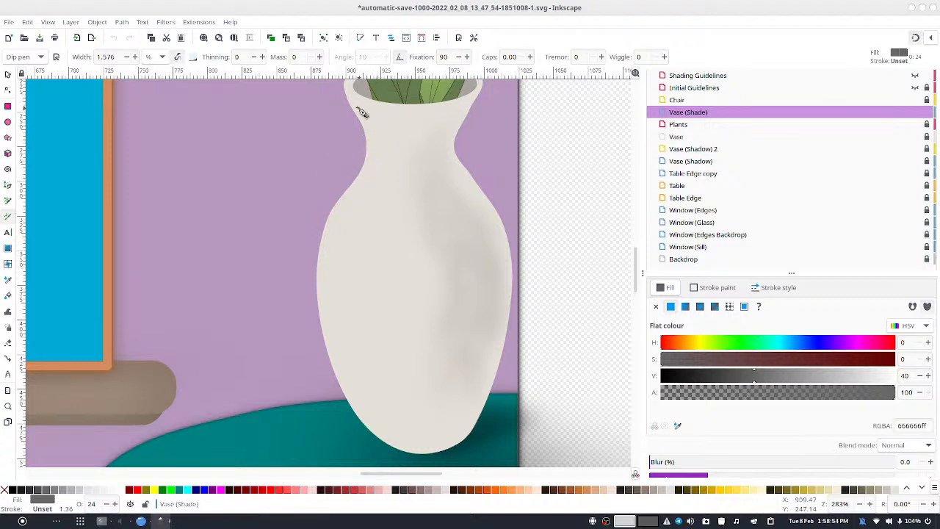
{"action": "mouse_move", "coordinate": [361, 118]}
{"action": "left_mouse_down"}
{"action": "mouse_move", "coordinate": [368, 174]}
{"action": "mouse_move", "coordinate": [367, 164]}
{"action": "mouse_move", "coordinate": [321, 266]}
{"action": "left_mouse_up"}
{"action": "mouse_move", "coordinate": [332, 355]}
{"action": "left_mouse_down"}
{"action": "mouse_move", "coordinate": [351, 403]}
{"action": "mouse_move", "coordinate": [406, 451]}
{"action": "left_mouse_up"}
{"action": "mouse_move", "coordinate": [360, 406]}
{"action": "left_mouse_down"}
{"action": "mouse_move", "coordinate": [328, 245]}
{"action": "mouse_move", "coordinate": [333, 349]}
{"action": "mouse_move", "coordinate": [389, 443]}
{"action": "mouse_move", "coordinate": [379, 432]}
{"action": "left_mouse_up"}
{"action": "mouse_move", "coordinate": [340, 211]}
{"action": "left_mouse_down"}
{"action": "mouse_move", "coordinate": [329, 283]}
{"action": "mouse_move", "coordinate": [328, 253]}
{"action": "mouse_move", "coordinate": [321, 268]}
{"action": "mouse_move", "coordinate": [339, 363]}
{"action": "mouse_move", "coordinate": [331, 288]}
{"action": "mouse_move", "coordinate": [364, 182]}
{"action": "mouse_move", "coordinate": [340, 209]}
{"action": "mouse_move", "coordinate": [371, 178]}
{"action": "mouse_move", "coordinate": [369, 154]}
{"action": "mouse_move", "coordinate": [318, 259]}
{"action": "left_mouse_up"}
{"action": "mouse_move", "coordinate": [359, 393]}
{"action": "left_mouse_down"}
{"action": "mouse_move", "coordinate": [390, 443]}
{"action": "mouse_move", "coordinate": [332, 351]}
{"action": "mouse_move", "coordinate": [340, 359]}
{"action": "mouse_move", "coordinate": [332, 276]}
{"action": "mouse_move", "coordinate": [343, 252]}
{"action": "mouse_move", "coordinate": [337, 237]}
{"action": "mouse_move", "coordinate": [325, 268]}
{"action": "mouse_move", "coordinate": [330, 238]}
{"action": "mouse_move", "coordinate": [365, 184]}
{"action": "mouse_move", "coordinate": [336, 250]}
{"action": "mouse_move", "coordinate": [324, 323]}
{"action": "left_mouse_up"}
{"action": "mouse_move", "coordinate": [372, 420]}
{"action": "left_mouse_down"}
{"action": "mouse_move", "coordinate": [404, 442]}
{"action": "mouse_move", "coordinate": [358, 395]}
{"action": "left_mouse_up"}
{"action": "left_click_drag", "start_coordinate": [333, 331], "coordinate": [328, 249]}
{"action": "mouse_move", "coordinate": [343, 197]}
{"action": "left_mouse_down"}
{"action": "mouse_move", "coordinate": [333, 224]}
{"action": "mouse_move", "coordinate": [363, 174]}
{"action": "mouse_move", "coordinate": [326, 239]}
{"action": "mouse_move", "coordinate": [331, 224]}
{"action": "mouse_move", "coordinate": [327, 324]}
{"action": "mouse_move", "coordinate": [320, 287]}
{"action": "mouse_move", "coordinate": [340, 377]}
{"action": "mouse_move", "coordinate": [353, 394]}
{"action": "mouse_move", "coordinate": [332, 357]}
{"action": "mouse_move", "coordinate": [358, 411]}
{"action": "mouse_move", "coordinate": [349, 390]}
{"action": "mouse_move", "coordinate": [389, 441]}
{"action": "mouse_move", "coordinate": [367, 421]}
{"action": "mouse_move", "coordinate": [418, 454]}
{"action": "mouse_move", "coordinate": [355, 409]}
{"action": "mouse_move", "coordinate": [400, 445]}
{"action": "mouse_move", "coordinate": [358, 408]}
{"action": "mouse_move", "coordinate": [383, 431]}
{"action": "mouse_move", "coordinate": [333, 350]}
{"action": "mouse_move", "coordinate": [342, 370]}
{"action": "mouse_move", "coordinate": [325, 309]}
{"action": "mouse_move", "coordinate": [327, 262]}
{"action": "mouse_move", "coordinate": [342, 369]}
{"action": "mouse_move", "coordinate": [327, 315]}
{"action": "mouse_move", "coordinate": [352, 381]}
{"action": "mouse_move", "coordinate": [325, 298]}
{"action": "mouse_move", "coordinate": [357, 393]}
{"action": "left_mouse_up"}
{"action": "key", "text": "ctrl+z"}
{"action": "key", "text": "ctrl+z"}
Step: Redraw calligraphic shading strokes from the vase's neck over its left shoulder and down the body
{"action": "mouse_move", "coordinate": [370, 137]}
{"action": "left_mouse_down"}
{"action": "mouse_move", "coordinate": [369, 163]}
{"action": "mouse_move", "coordinate": [365, 129]}
{"action": "mouse_move", "coordinate": [370, 147]}
{"action": "mouse_move", "coordinate": [350, 185]}
{"action": "mouse_move", "coordinate": [365, 163]}
{"action": "mouse_move", "coordinate": [338, 218]}
{"action": "mouse_move", "coordinate": [331, 279]}
{"action": "left_mouse_up"}
{"action": "scroll", "coordinate": [373, 128], "scroll_direction": "up", "scroll_amount": 1}
{"action": "mouse_move", "coordinate": [363, 161]}
{"action": "left_mouse_down"}
{"action": "mouse_move", "coordinate": [356, 184]}
{"action": "mouse_move", "coordinate": [364, 184]}
{"action": "mouse_move", "coordinate": [316, 286]}
{"action": "mouse_move", "coordinate": [328, 230]}
{"action": "mouse_move", "coordinate": [313, 341]}
{"action": "mouse_move", "coordinate": [315, 267]}
{"action": "mouse_move", "coordinate": [315, 337]}
{"action": "left_mouse_up"}
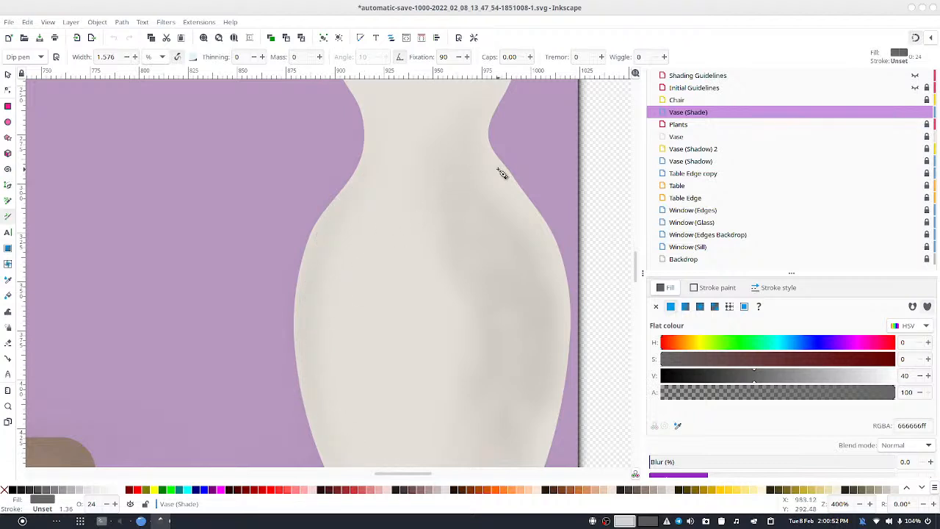
Step: Deepen the shading along the vase's left contour with short calligraphic strokes between the shoulder and the base
{"action": "key", "text": "minus"}
{"action": "key", "text": "minus"}
{"action": "key", "text": "minus"}
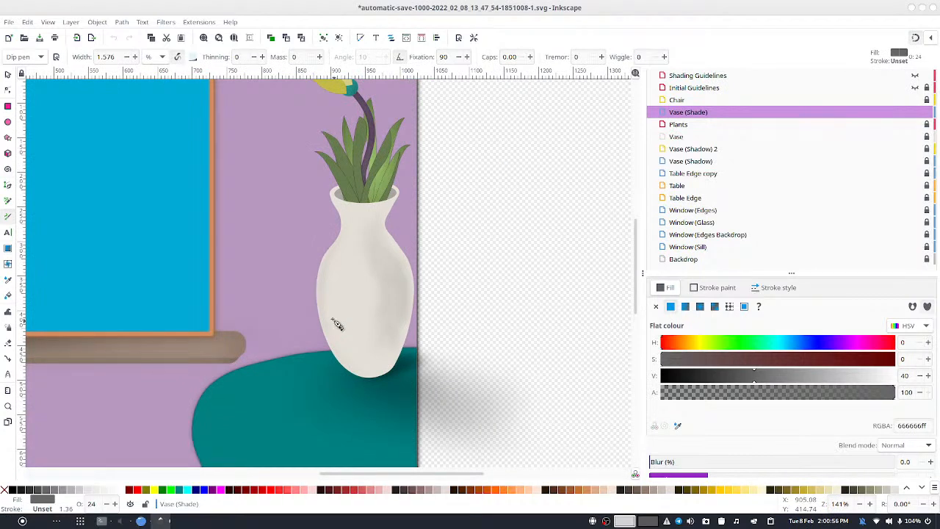
{"action": "mouse_move", "coordinate": [340, 353]}
{"action": "left_mouse_down"}
{"action": "mouse_move", "coordinate": [346, 367]}
{"action": "mouse_move", "coordinate": [342, 358]}
{"action": "left_mouse_up"}
{"action": "left_click_drag", "start_coordinate": [323, 289], "coordinate": [322, 265]}
{"action": "mouse_move", "coordinate": [317, 279]}
{"action": "left_mouse_down"}
{"action": "mouse_move", "coordinate": [326, 312]}
{"action": "mouse_move", "coordinate": [324, 268]}
{"action": "mouse_move", "coordinate": [343, 233]}
{"action": "mouse_move", "coordinate": [346, 241]}
{"action": "mouse_move", "coordinate": [338, 204]}
{"action": "mouse_move", "coordinate": [355, 213]}
{"action": "mouse_move", "coordinate": [336, 203]}
{"action": "mouse_move", "coordinate": [340, 236]}
{"action": "left_mouse_up"}
{"action": "mouse_move", "coordinate": [323, 308]}
{"action": "left_mouse_down"}
{"action": "mouse_move", "coordinate": [330, 273]}
{"action": "mouse_move", "coordinate": [333, 340]}
{"action": "mouse_move", "coordinate": [324, 310]}
{"action": "mouse_move", "coordinate": [343, 358]}
{"action": "mouse_move", "coordinate": [324, 296]}
{"action": "mouse_move", "coordinate": [324, 308]}
{"action": "mouse_move", "coordinate": [330, 254]}
{"action": "mouse_move", "coordinate": [329, 337]}
{"action": "mouse_move", "coordinate": [324, 317]}
{"action": "mouse_move", "coordinate": [333, 341]}
{"action": "mouse_move", "coordinate": [325, 308]}
{"action": "mouse_move", "coordinate": [347, 364]}
{"action": "mouse_move", "coordinate": [324, 317]}
{"action": "mouse_move", "coordinate": [346, 366]}
{"action": "mouse_move", "coordinate": [326, 320]}
{"action": "mouse_move", "coordinate": [345, 236]}
{"action": "mouse_move", "coordinate": [339, 341]}
{"action": "mouse_move", "coordinate": [331, 316]}
{"action": "mouse_move", "coordinate": [342, 358]}
{"action": "mouse_move", "coordinate": [317, 350]}
{"action": "left_mouse_up"}
Step: Draw calligraphic shading strokes across the vase's neck below the rim, undoing and redrawing one of them
{"action": "mouse_move", "coordinate": [334, 256]}
{"action": "left_mouse_down"}
{"action": "mouse_move", "coordinate": [364, 216]}
{"action": "mouse_move", "coordinate": [345, 213]}
{"action": "mouse_move", "coordinate": [383, 214]}
{"action": "mouse_move", "coordinate": [358, 221]}
{"action": "mouse_move", "coordinate": [378, 223]}
{"action": "mouse_move", "coordinate": [375, 213]}
{"action": "left_mouse_up"}
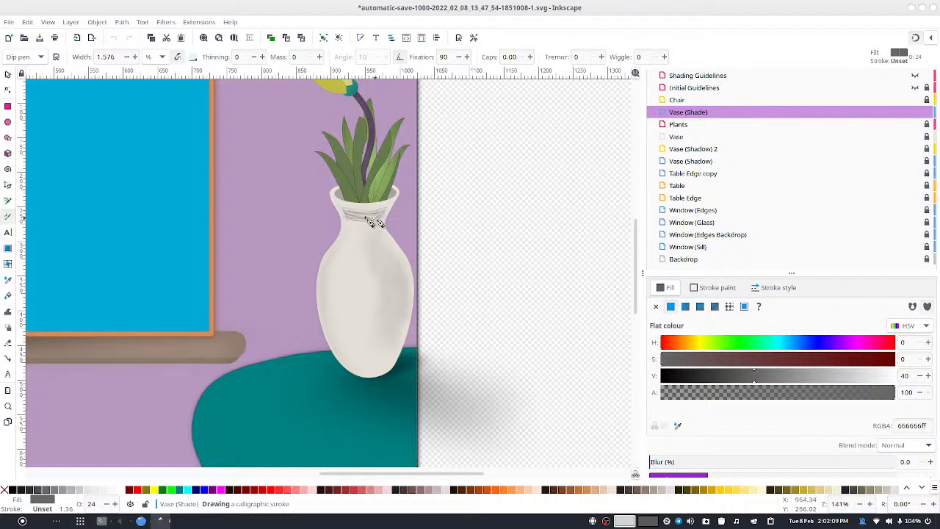
{"action": "key", "text": "ctrl+z"}
{"action": "left_click_drag", "start_coordinate": [365, 218], "coordinate": [368, 216]}
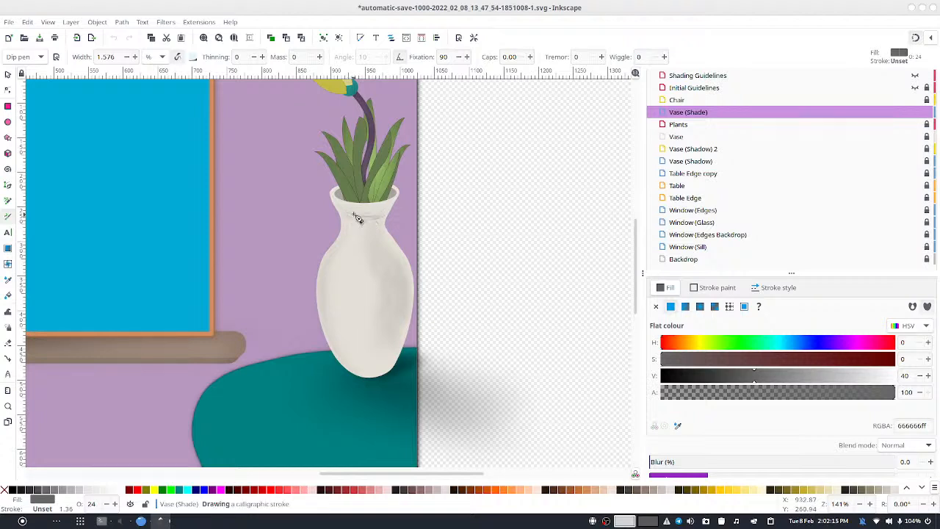
{"action": "left_click_drag", "start_coordinate": [353, 214], "coordinate": [375, 226]}
{"action": "mouse_move", "coordinate": [376, 211]}
{"action": "left_mouse_down"}
{"action": "mouse_move", "coordinate": [380, 217]}
{"action": "mouse_move", "coordinate": [350, 207]}
{"action": "mouse_move", "coordinate": [387, 214]}
{"action": "left_mouse_up"}
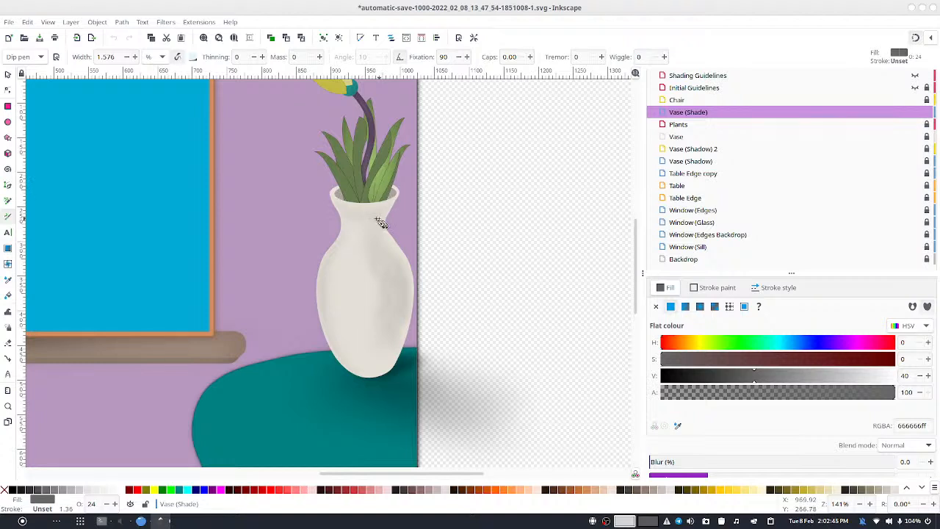
{"action": "mouse_move", "coordinate": [380, 222]}
{"action": "left_mouse_down"}
{"action": "mouse_move", "coordinate": [342, 209]}
{"action": "mouse_move", "coordinate": [369, 219]}
{"action": "left_mouse_up"}
Step: Build up further calligraphic shading on the vase's body, with curved strokes concentrated from the left of the neck down to the base
{"action": "mouse_move", "coordinate": [395, 279]}
{"action": "left_mouse_down"}
{"action": "mouse_move", "coordinate": [403, 316]}
{"action": "mouse_move", "coordinate": [394, 337]}
{"action": "mouse_move", "coordinate": [400, 270]}
{"action": "mouse_move", "coordinate": [386, 253]}
{"action": "mouse_move", "coordinate": [398, 334]}
{"action": "mouse_move", "coordinate": [387, 358]}
{"action": "mouse_move", "coordinate": [397, 273]}
{"action": "mouse_move", "coordinate": [408, 298]}
{"action": "mouse_move", "coordinate": [369, 332]}
{"action": "left_mouse_up"}
{"action": "mouse_move", "coordinate": [328, 317]}
{"action": "left_mouse_down"}
{"action": "mouse_move", "coordinate": [325, 279]}
{"action": "mouse_move", "coordinate": [323, 287]}
{"action": "mouse_move", "coordinate": [339, 245]}
{"action": "mouse_move", "coordinate": [326, 303]}
{"action": "mouse_move", "coordinate": [324, 290]}
{"action": "mouse_move", "coordinate": [332, 345]}
{"action": "mouse_move", "coordinate": [326, 315]}
{"action": "mouse_move", "coordinate": [342, 357]}
{"action": "left_mouse_up"}
{"action": "left_click_drag", "start_coordinate": [343, 350], "coordinate": [347, 357]}
{"action": "mouse_move", "coordinate": [324, 291]}
{"action": "left_mouse_down"}
{"action": "mouse_move", "coordinate": [327, 322]}
{"action": "mouse_move", "coordinate": [322, 269]}
{"action": "mouse_move", "coordinate": [323, 293]}
{"action": "mouse_move", "coordinate": [325, 268]}
{"action": "mouse_move", "coordinate": [345, 240]}
{"action": "left_mouse_up"}
{"action": "mouse_move", "coordinate": [342, 248]}
{"action": "left_mouse_down"}
{"action": "mouse_move", "coordinate": [346, 221]}
{"action": "mouse_move", "coordinate": [320, 290]}
{"action": "mouse_move", "coordinate": [335, 246]}
{"action": "mouse_move", "coordinate": [326, 326]}
{"action": "mouse_move", "coordinate": [323, 311]}
{"action": "mouse_move", "coordinate": [346, 364]}
{"action": "mouse_move", "coordinate": [326, 313]}
{"action": "mouse_move", "coordinate": [328, 263]}
{"action": "mouse_move", "coordinate": [323, 270]}
{"action": "mouse_move", "coordinate": [345, 223]}
{"action": "mouse_move", "coordinate": [328, 277]}
{"action": "left_mouse_up"}
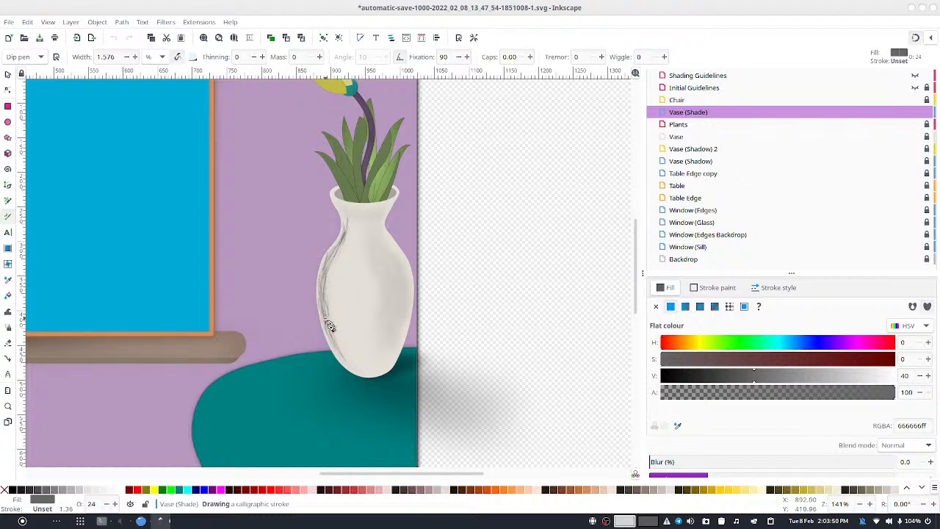
{"action": "mouse_move", "coordinate": [330, 334]}
{"action": "left_mouse_down"}
{"action": "mouse_move", "coordinate": [342, 357]}
{"action": "mouse_move", "coordinate": [331, 279]}
{"action": "mouse_move", "coordinate": [344, 253]}
{"action": "mouse_move", "coordinate": [334, 269]}
{"action": "left_mouse_up"}
{"action": "left_click_drag", "start_coordinate": [326, 269], "coordinate": [334, 355]}
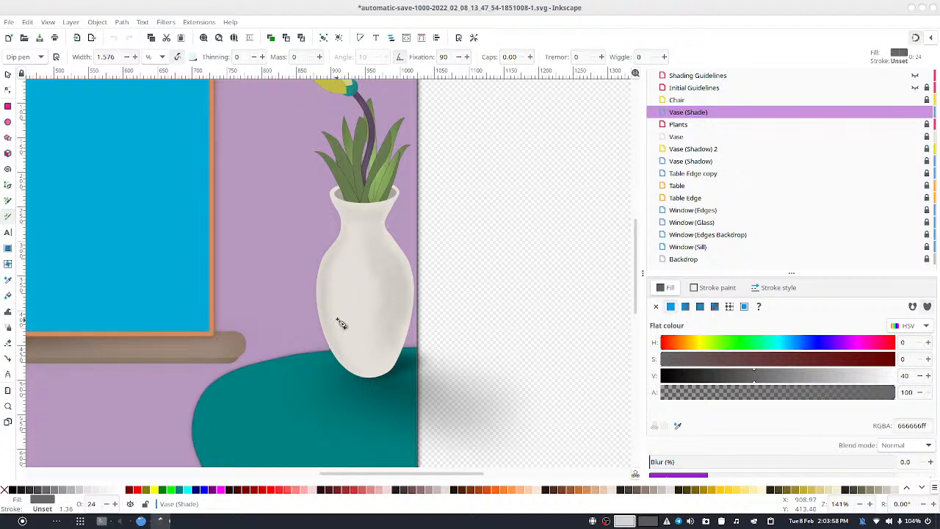
{"action": "left_click_drag", "start_coordinate": [326, 304], "coordinate": [331, 316]}
{"action": "mouse_move", "coordinate": [333, 271]}
{"action": "left_mouse_down"}
{"action": "mouse_move", "coordinate": [326, 315]}
{"action": "mouse_move", "coordinate": [330, 280]}
{"action": "left_mouse_up"}
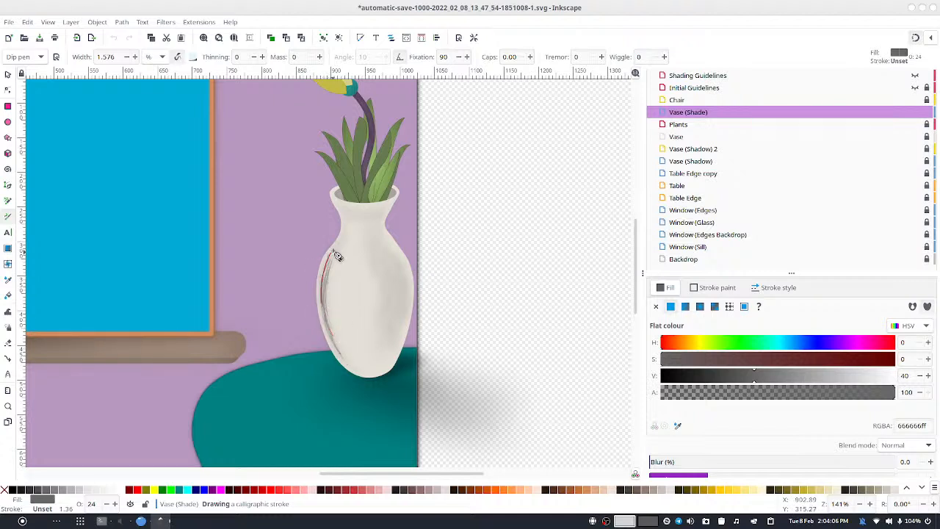
{"action": "mouse_move", "coordinate": [340, 254]}
{"action": "left_mouse_down"}
{"action": "mouse_move", "coordinate": [323, 283]}
{"action": "mouse_move", "coordinate": [333, 263]}
{"action": "mouse_move", "coordinate": [329, 328]}
{"action": "mouse_move", "coordinate": [327, 273]}
{"action": "mouse_move", "coordinate": [328, 314]}
{"action": "mouse_move", "coordinate": [326, 276]}
{"action": "mouse_move", "coordinate": [322, 304]}
{"action": "mouse_move", "coordinate": [325, 273]}
{"action": "mouse_move", "coordinate": [333, 328]}
{"action": "mouse_move", "coordinate": [329, 267]}
{"action": "mouse_move", "coordinate": [323, 301]}
{"action": "mouse_move", "coordinate": [327, 273]}
{"action": "mouse_move", "coordinate": [329, 322]}
{"action": "mouse_move", "coordinate": [325, 273]}
{"action": "mouse_move", "coordinate": [326, 297]}
{"action": "mouse_move", "coordinate": [333, 257]}
{"action": "mouse_move", "coordinate": [324, 294]}
{"action": "mouse_move", "coordinate": [327, 264]}
{"action": "mouse_move", "coordinate": [338, 330]}
{"action": "mouse_move", "coordinate": [327, 303]}
{"action": "mouse_move", "coordinate": [337, 260]}
{"action": "mouse_move", "coordinate": [325, 283]}
{"action": "mouse_move", "coordinate": [338, 250]}
{"action": "mouse_move", "coordinate": [323, 271]}
{"action": "mouse_move", "coordinate": [336, 249]}
{"action": "mouse_move", "coordinate": [328, 283]}
{"action": "mouse_move", "coordinate": [341, 247]}
{"action": "mouse_move", "coordinate": [327, 287]}
{"action": "mouse_move", "coordinate": [328, 255]}
{"action": "mouse_move", "coordinate": [337, 253]}
{"action": "mouse_move", "coordinate": [326, 305]}
{"action": "mouse_move", "coordinate": [328, 280]}
{"action": "left_mouse_up"}
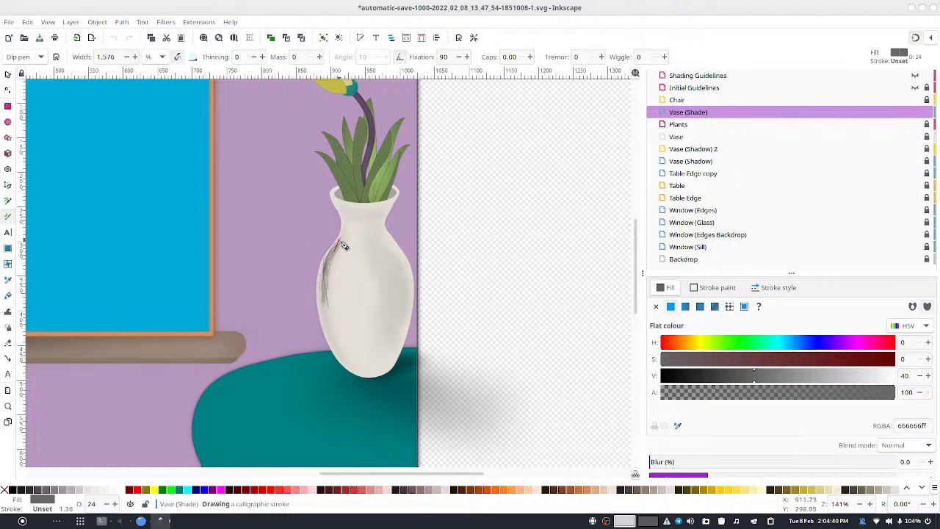
{"action": "left_click_drag", "start_coordinate": [334, 247], "coordinate": [324, 326]}
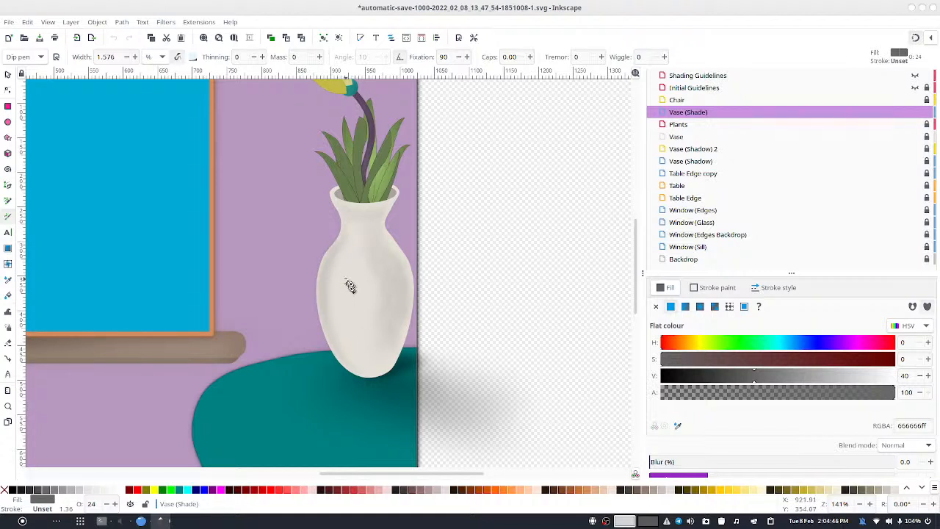
Step: Show the Shading Guidelines layer to compare the vase shading, hide it again, and select the Vase (Shade) layer
{"action": "left_click", "coordinate": [914, 76]}
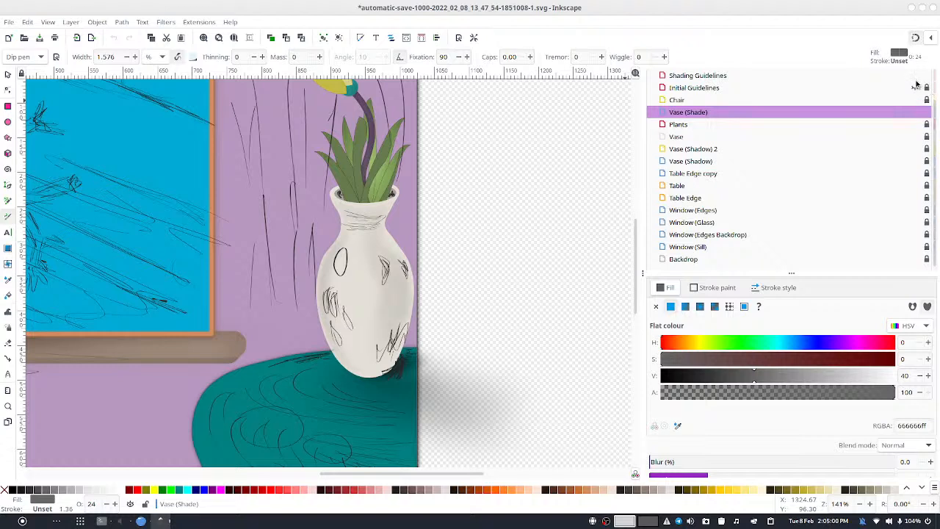
{"action": "left_click", "coordinate": [915, 77]}
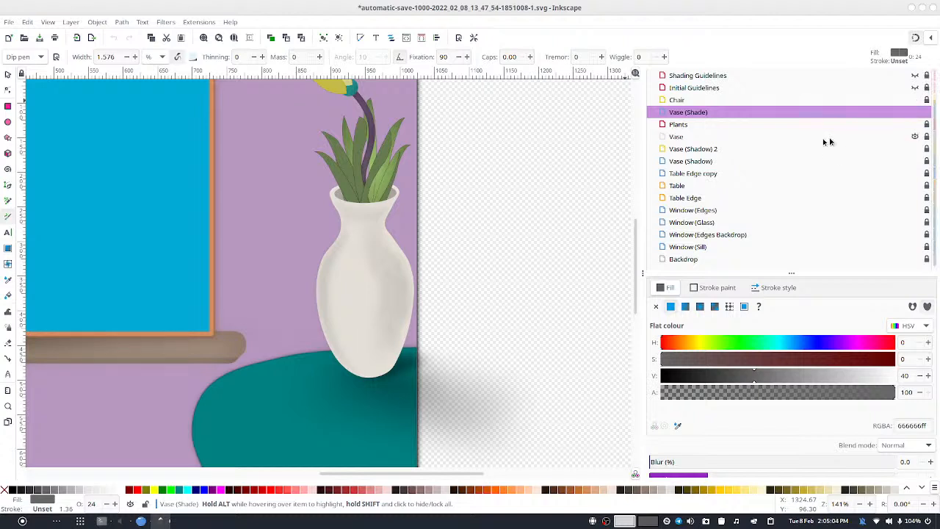
{"action": "left_click", "coordinate": [703, 112]}
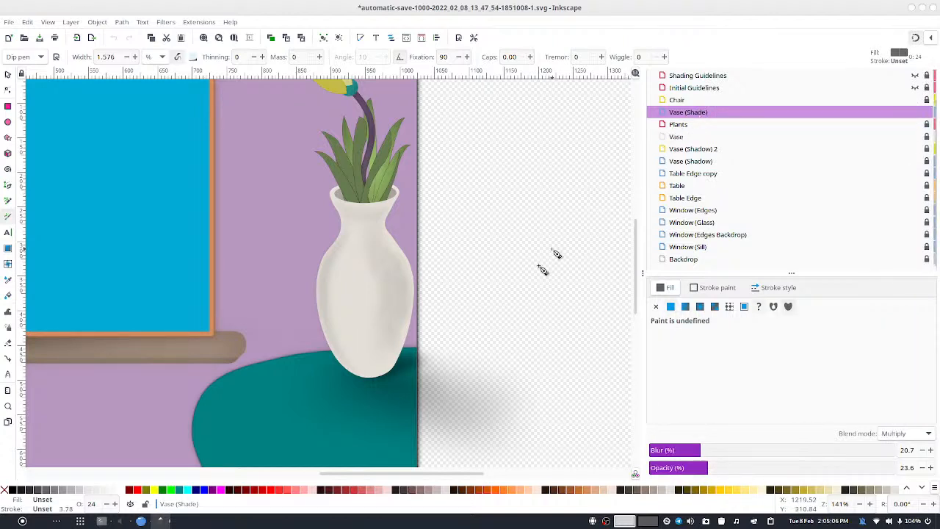
Step: Hatch the vase's left and middle body with diagonal calligraphic shading strokes running down to the base
{"action": "left_click_drag", "start_coordinate": [326, 277], "coordinate": [360, 375]}
{"action": "mouse_move", "coordinate": [328, 315]}
{"action": "left_mouse_down"}
{"action": "mouse_move", "coordinate": [346, 360]}
{"action": "mouse_move", "coordinate": [354, 365]}
{"action": "mouse_move", "coordinate": [344, 343]}
{"action": "mouse_move", "coordinate": [372, 366]}
{"action": "mouse_move", "coordinate": [342, 347]}
{"action": "mouse_move", "coordinate": [379, 364]}
{"action": "left_mouse_up"}
{"action": "mouse_move", "coordinate": [337, 342]}
{"action": "left_mouse_down"}
{"action": "mouse_move", "coordinate": [375, 361]}
{"action": "mouse_move", "coordinate": [373, 348]}
{"action": "left_mouse_up"}
{"action": "mouse_move", "coordinate": [330, 321]}
{"action": "left_mouse_down"}
{"action": "mouse_move", "coordinate": [368, 337]}
{"action": "mouse_move", "coordinate": [378, 329]}
{"action": "mouse_move", "coordinate": [361, 329]}
{"action": "mouse_move", "coordinate": [372, 336]}
{"action": "left_mouse_up"}
{"action": "left_click_drag", "start_coordinate": [329, 300], "coordinate": [401, 323]}
{"action": "mouse_move", "coordinate": [324, 286]}
{"action": "left_mouse_down"}
{"action": "mouse_move", "coordinate": [385, 320]}
{"action": "mouse_move", "coordinate": [356, 300]}
{"action": "mouse_move", "coordinate": [377, 298]}
{"action": "mouse_move", "coordinate": [322, 270]}
{"action": "mouse_move", "coordinate": [366, 292]}
{"action": "left_mouse_up"}
{"action": "mouse_move", "coordinate": [324, 268]}
{"action": "left_mouse_down"}
{"action": "mouse_move", "coordinate": [395, 292]}
{"action": "mouse_move", "coordinate": [382, 291]}
{"action": "mouse_move", "coordinate": [386, 283]}
{"action": "left_mouse_up"}
{"action": "left_click_drag", "start_coordinate": [340, 261], "coordinate": [400, 288]}
{"action": "left_click_drag", "start_coordinate": [345, 279], "coordinate": [405, 314]}
{"action": "left_click_drag", "start_coordinate": [340, 295], "coordinate": [399, 335]}
{"action": "left_click_drag", "start_coordinate": [335, 302], "coordinate": [378, 333]}
{"action": "mouse_move", "coordinate": [332, 303]}
{"action": "left_mouse_down"}
{"action": "mouse_move", "coordinate": [380, 344]}
{"action": "mouse_move", "coordinate": [369, 354]}
{"action": "left_mouse_up"}
{"action": "mouse_move", "coordinate": [337, 341]}
{"action": "left_mouse_down"}
{"action": "mouse_move", "coordinate": [377, 370]}
{"action": "mouse_move", "coordinate": [373, 347]}
{"action": "left_mouse_up"}
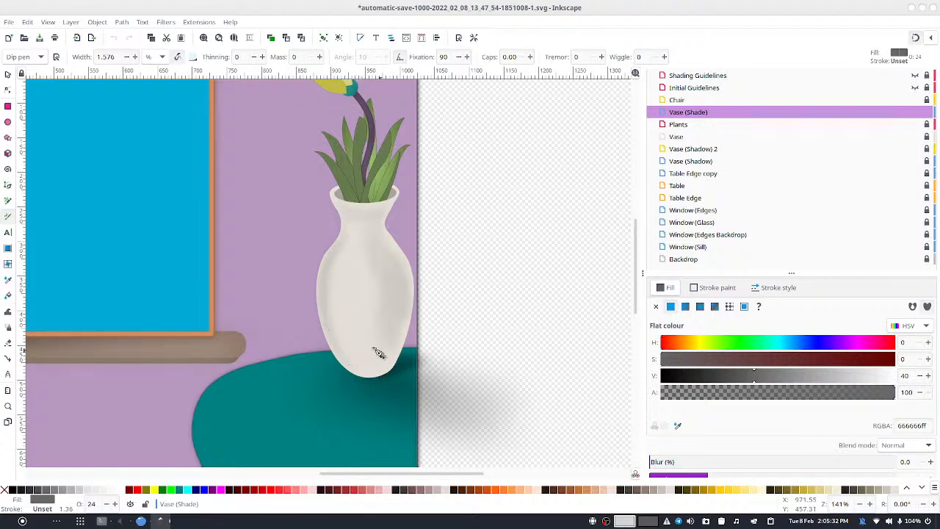
{"action": "mouse_move", "coordinate": [320, 277]}
{"action": "left_mouse_down"}
{"action": "mouse_move", "coordinate": [379, 298]}
{"action": "mouse_move", "coordinate": [331, 272]}
{"action": "mouse_move", "coordinate": [388, 303]}
{"action": "left_mouse_up"}
{"action": "left_click_drag", "start_coordinate": [331, 265], "coordinate": [390, 320]}
{"action": "left_click_drag", "start_coordinate": [331, 292], "coordinate": [392, 332]}
{"action": "mouse_move", "coordinate": [339, 311]}
{"action": "left_mouse_down"}
{"action": "mouse_move", "coordinate": [389, 343]}
{"action": "mouse_move", "coordinate": [374, 363]}
{"action": "left_mouse_up"}
{"action": "left_click_drag", "start_coordinate": [335, 328], "coordinate": [363, 358]}
{"action": "left_click_drag", "start_coordinate": [330, 314], "coordinate": [365, 356]}
{"action": "mouse_move", "coordinate": [330, 298]}
{"action": "left_mouse_down"}
{"action": "mouse_move", "coordinate": [348, 354]}
{"action": "mouse_move", "coordinate": [329, 287]}
{"action": "mouse_move", "coordinate": [356, 342]}
{"action": "mouse_move", "coordinate": [343, 311]}
{"action": "left_mouse_up"}
Step: Add near-vertical calligraphic shading strokes down the left half of the vase's body, following its outer contour
{"action": "left_click_drag", "start_coordinate": [333, 264], "coordinate": [342, 314]}
{"action": "mouse_move", "coordinate": [357, 249]}
{"action": "left_mouse_down"}
{"action": "mouse_move", "coordinate": [367, 338]}
{"action": "mouse_move", "coordinate": [351, 327]}
{"action": "left_mouse_up"}
{"action": "mouse_move", "coordinate": [339, 253]}
{"action": "left_mouse_down"}
{"action": "mouse_move", "coordinate": [346, 340]}
{"action": "mouse_move", "coordinate": [341, 323]}
{"action": "left_mouse_up"}
{"action": "left_click_drag", "start_coordinate": [325, 277], "coordinate": [340, 347]}
{"action": "left_click_drag", "start_coordinate": [325, 257], "coordinate": [327, 338]}
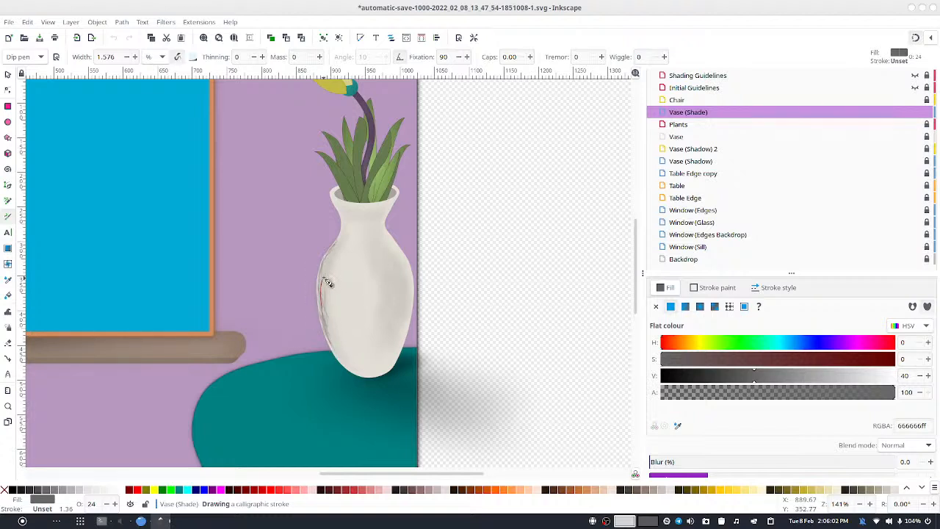
{"action": "mouse_move", "coordinate": [321, 284]}
{"action": "left_mouse_down"}
{"action": "mouse_move", "coordinate": [325, 314]}
{"action": "mouse_move", "coordinate": [321, 291]}
{"action": "left_mouse_up"}
{"action": "left_click_drag", "start_coordinate": [340, 237], "coordinate": [342, 235]}
{"action": "left_click_drag", "start_coordinate": [330, 293], "coordinate": [325, 300]}
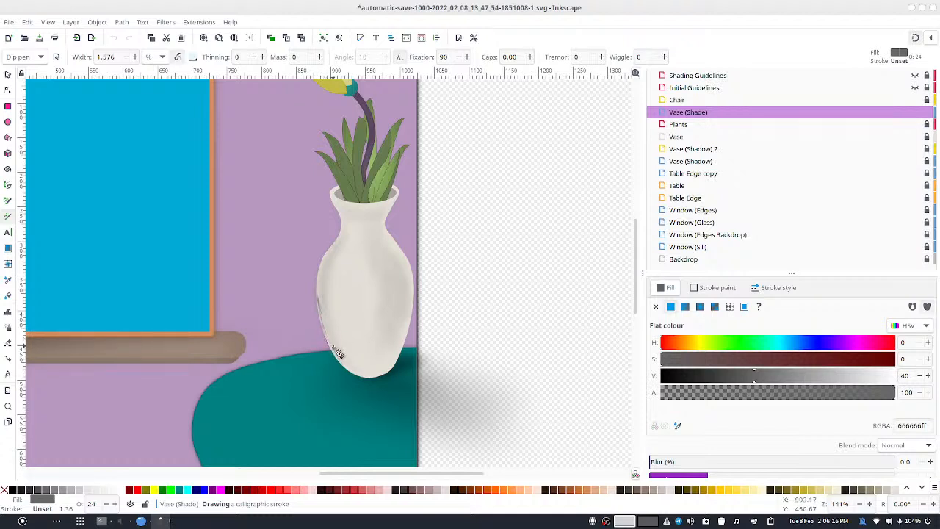
{"action": "mouse_move", "coordinate": [332, 342]}
{"action": "left_mouse_down"}
{"action": "mouse_move", "coordinate": [337, 353]}
{"action": "mouse_move", "coordinate": [320, 264]}
{"action": "mouse_move", "coordinate": [325, 273]}
{"action": "left_mouse_up"}
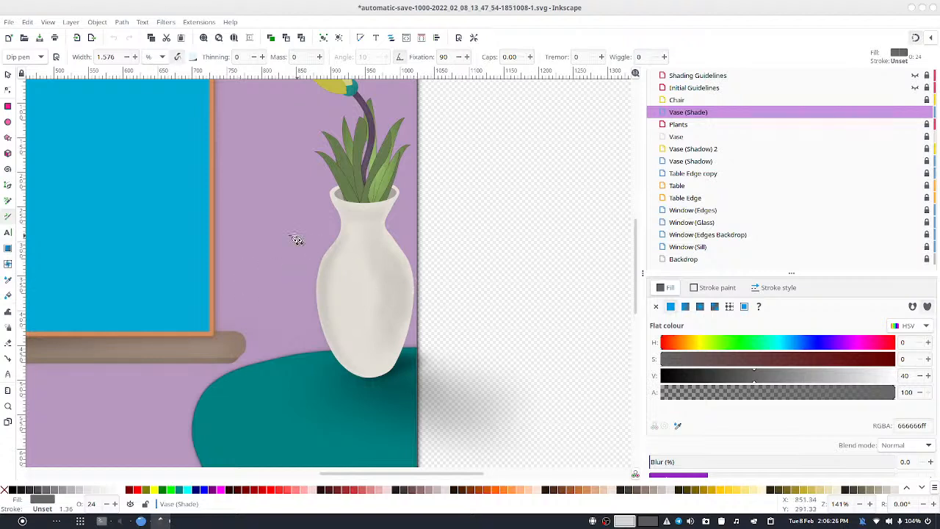
{"action": "scroll", "coordinate": [325, 246], "scroll_direction": "up", "scroll_amount": 2}
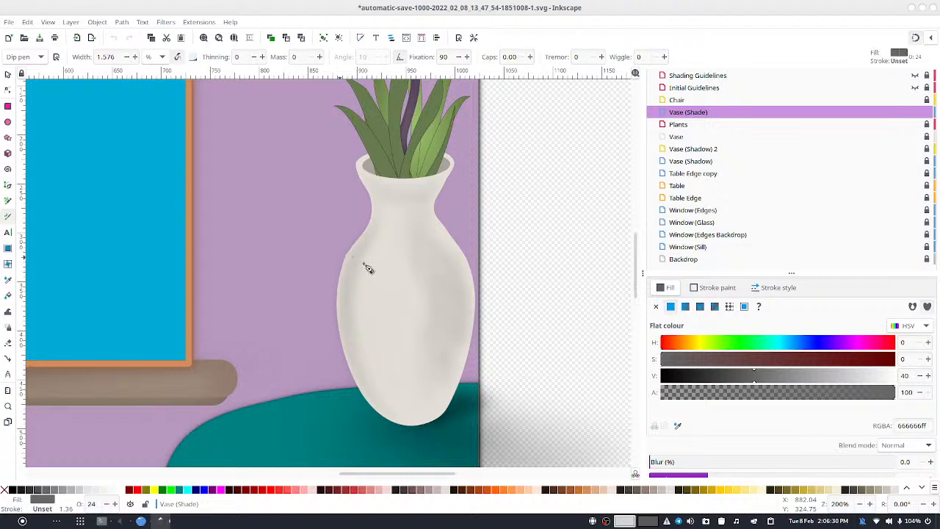
{"action": "scroll", "coordinate": [338, 257], "scroll_direction": "up", "scroll_amount": 5}
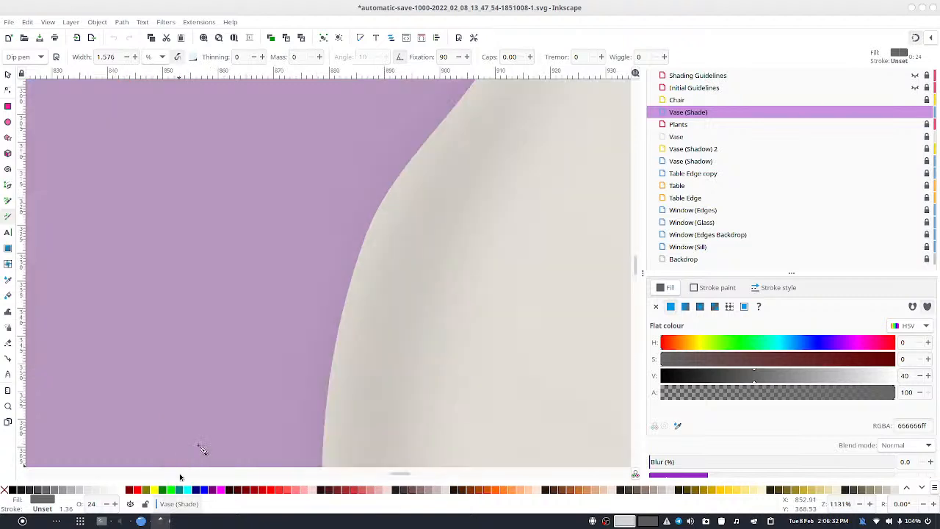
Step: Build up near-vertical calligraphic shading strokes along the vase's left outline, from the shoulder down the side of the body
{"action": "mouse_move", "coordinate": [372, 284]}
{"action": "left_mouse_down"}
{"action": "mouse_move", "coordinate": [359, 315]}
{"action": "mouse_move", "coordinate": [372, 260]}
{"action": "mouse_move", "coordinate": [363, 274]}
{"action": "mouse_move", "coordinate": [388, 201]}
{"action": "mouse_move", "coordinate": [399, 199]}
{"action": "mouse_move", "coordinate": [375, 238]}
{"action": "left_mouse_up"}
{"action": "left_click_drag", "start_coordinate": [357, 286], "coordinate": [355, 328]}
{"action": "mouse_move", "coordinate": [343, 357]}
{"action": "left_mouse_down"}
{"action": "mouse_move", "coordinate": [333, 395]}
{"action": "mouse_move", "coordinate": [354, 273]}
{"action": "mouse_move", "coordinate": [382, 198]}
{"action": "left_mouse_up"}
{"action": "mouse_move", "coordinate": [358, 257]}
{"action": "left_mouse_down"}
{"action": "mouse_move", "coordinate": [353, 301]}
{"action": "mouse_move", "coordinate": [368, 239]}
{"action": "mouse_move", "coordinate": [338, 386]}
{"action": "mouse_move", "coordinate": [352, 289]}
{"action": "mouse_move", "coordinate": [338, 338]}
{"action": "mouse_move", "coordinate": [349, 312]}
{"action": "mouse_move", "coordinate": [337, 389]}
{"action": "mouse_move", "coordinate": [350, 310]}
{"action": "mouse_move", "coordinate": [335, 352]}
{"action": "mouse_move", "coordinate": [341, 342]}
{"action": "mouse_move", "coordinate": [334, 395]}
{"action": "mouse_move", "coordinate": [377, 230]}
{"action": "mouse_move", "coordinate": [364, 250]}
{"action": "mouse_move", "coordinate": [422, 156]}
{"action": "mouse_move", "coordinate": [361, 262]}
{"action": "mouse_move", "coordinate": [389, 210]}
{"action": "mouse_move", "coordinate": [365, 274]}
{"action": "mouse_move", "coordinate": [403, 203]}
{"action": "mouse_move", "coordinate": [361, 295]}
{"action": "mouse_move", "coordinate": [366, 286]}
{"action": "mouse_move", "coordinate": [353, 376]}
{"action": "mouse_move", "coordinate": [385, 239]}
{"action": "mouse_move", "coordinate": [413, 196]}
{"action": "mouse_move", "coordinate": [403, 204]}
{"action": "mouse_move", "coordinate": [422, 157]}
{"action": "mouse_move", "coordinate": [362, 269]}
{"action": "mouse_move", "coordinate": [400, 193]}
{"action": "mouse_move", "coordinate": [356, 315]}
{"action": "mouse_move", "coordinate": [370, 235]}
{"action": "mouse_move", "coordinate": [356, 308]}
{"action": "mouse_move", "coordinate": [384, 217]}
{"action": "mouse_move", "coordinate": [356, 308]}
{"action": "mouse_move", "coordinate": [361, 265]}
{"action": "mouse_move", "coordinate": [422, 159]}
{"action": "mouse_move", "coordinate": [356, 290]}
{"action": "mouse_move", "coordinate": [341, 385]}
{"action": "mouse_move", "coordinate": [371, 257]}
{"action": "mouse_move", "coordinate": [350, 315]}
{"action": "mouse_move", "coordinate": [359, 256]}
{"action": "mouse_move", "coordinate": [373, 236]}
{"action": "mouse_move", "coordinate": [339, 376]}
{"action": "left_mouse_up"}
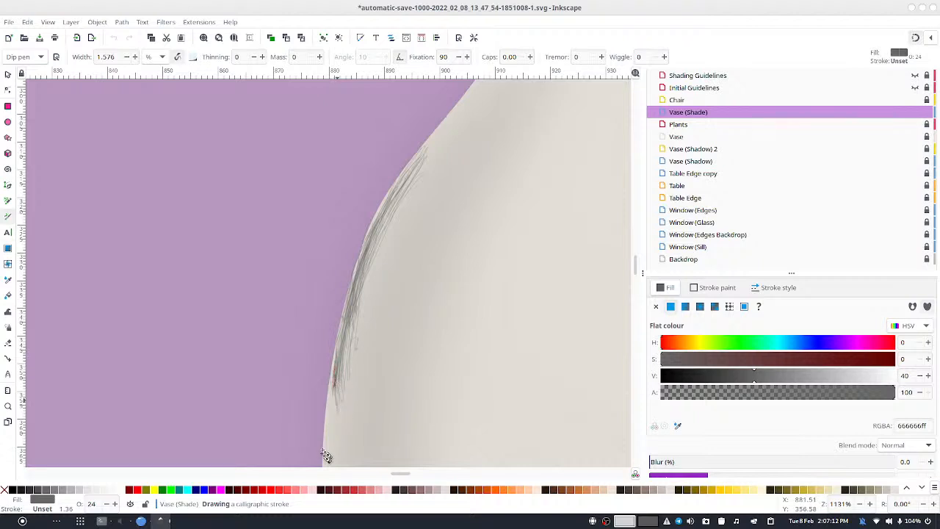
{"action": "left_click_drag", "start_coordinate": [323, 450], "coordinate": [322, 454]}
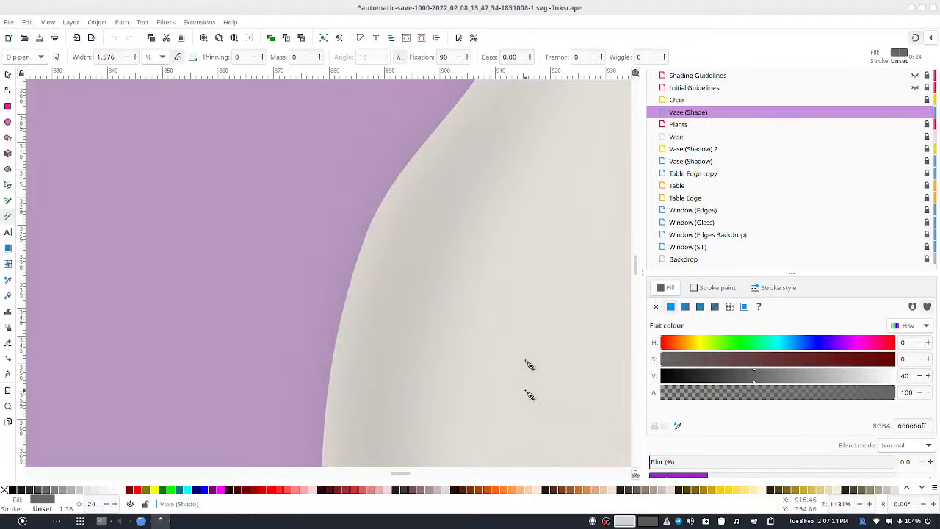
Step: Shade the vase's neck just below the rim with curved, mostly horizontal calligraphic strokes across its full width
{"action": "scroll", "coordinate": [530, 218], "scroll_direction": "down", "scroll_amount": 2}
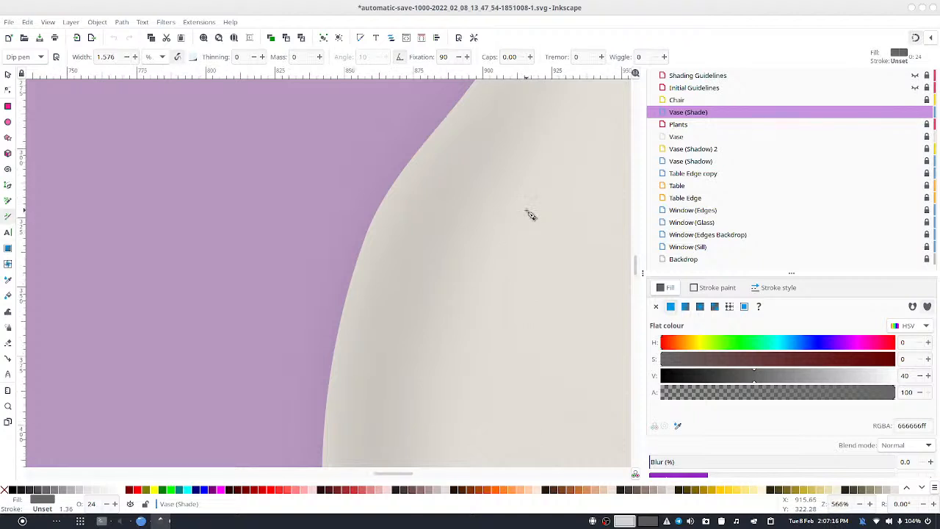
{"action": "scroll", "coordinate": [530, 214], "scroll_direction": "down", "scroll_amount": 4}
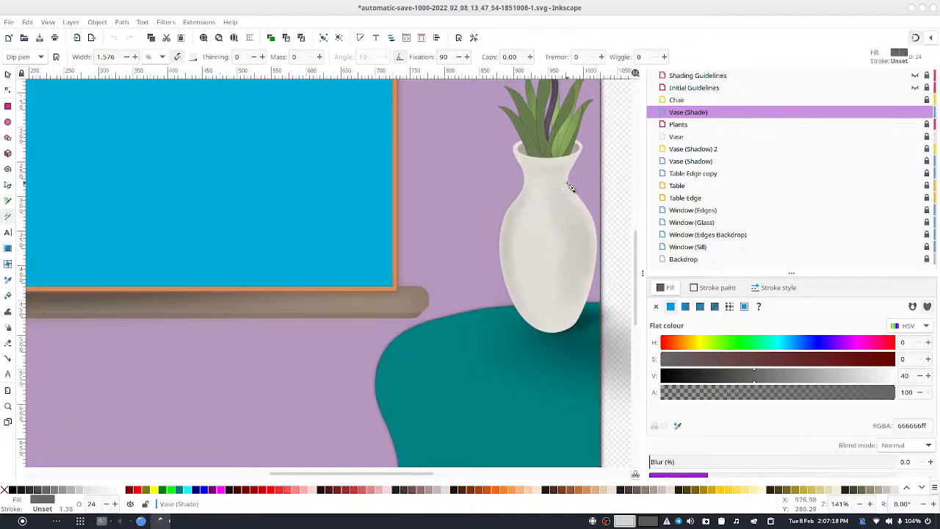
{"action": "left_click_drag", "start_coordinate": [582, 187], "coordinate": [525, 214]}
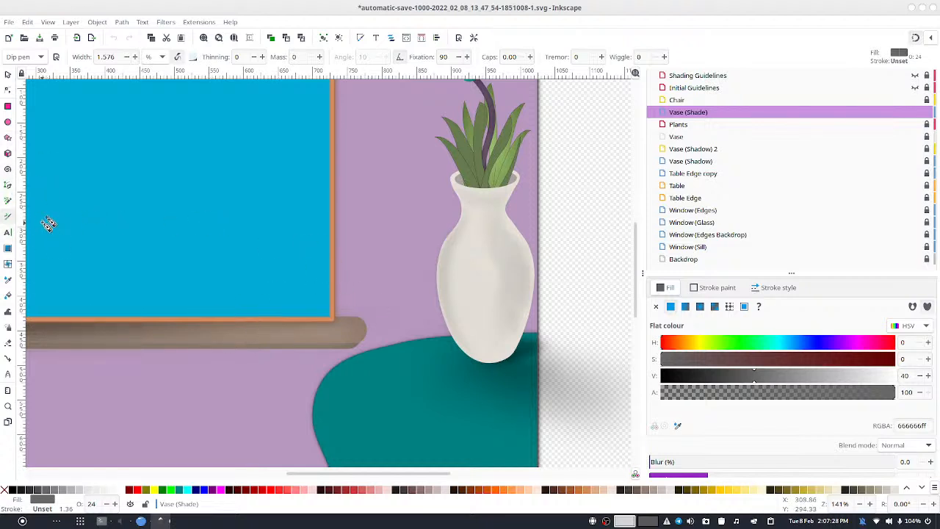
{"action": "left_click_drag", "start_coordinate": [508, 219], "coordinate": [396, 248]}
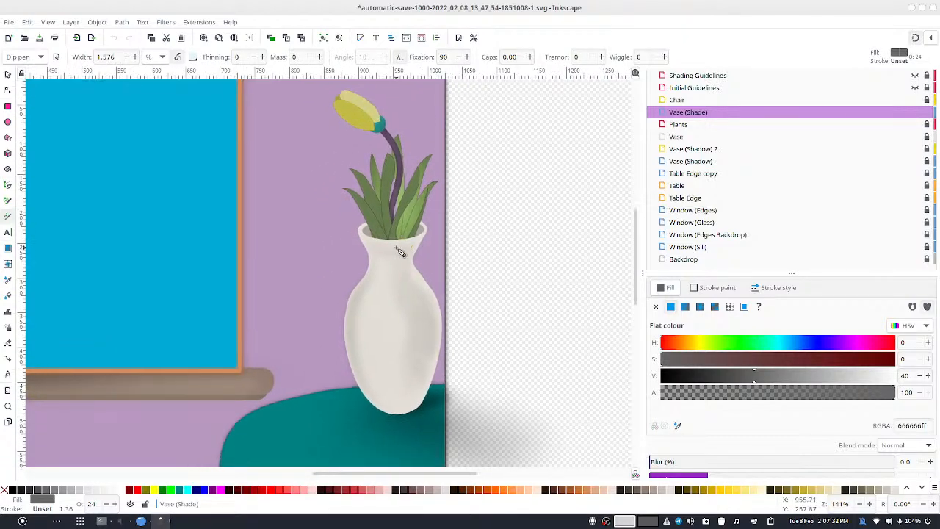
{"action": "scroll", "coordinate": [403, 258], "scroll_direction": "up", "scroll_amount": 1}
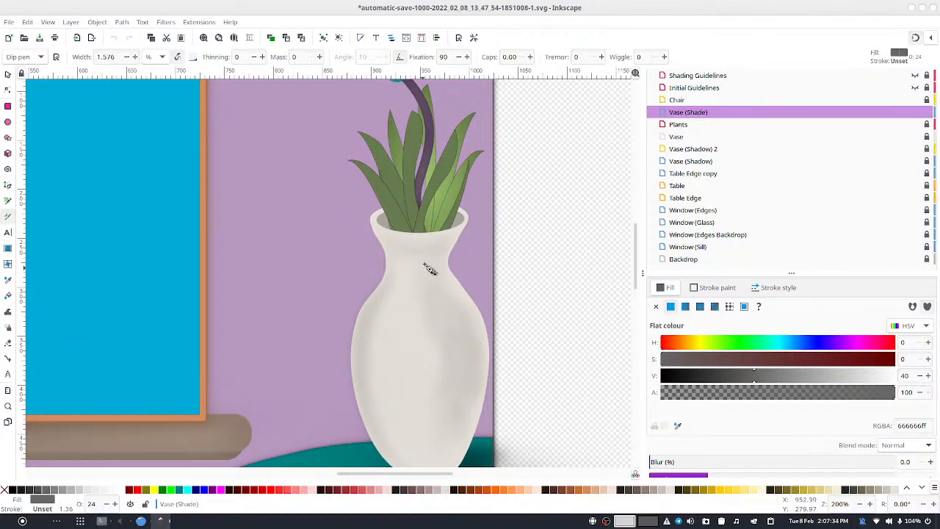
{"action": "scroll", "coordinate": [422, 251], "scroll_direction": "up", "scroll_amount": 1}
{"action": "mouse_move", "coordinate": [389, 249]}
{"action": "left_mouse_down"}
{"action": "mouse_move", "coordinate": [431, 256]}
{"action": "mouse_move", "coordinate": [396, 248]}
{"action": "mouse_move", "coordinate": [414, 244]}
{"action": "mouse_move", "coordinate": [386, 229]}
{"action": "mouse_move", "coordinate": [443, 233]}
{"action": "mouse_move", "coordinate": [416, 242]}
{"action": "mouse_move", "coordinate": [458, 231]}
{"action": "mouse_move", "coordinate": [421, 255]}
{"action": "mouse_move", "coordinate": [442, 252]}
{"action": "mouse_move", "coordinate": [433, 254]}
{"action": "mouse_move", "coordinate": [406, 253]}
{"action": "left_mouse_up"}
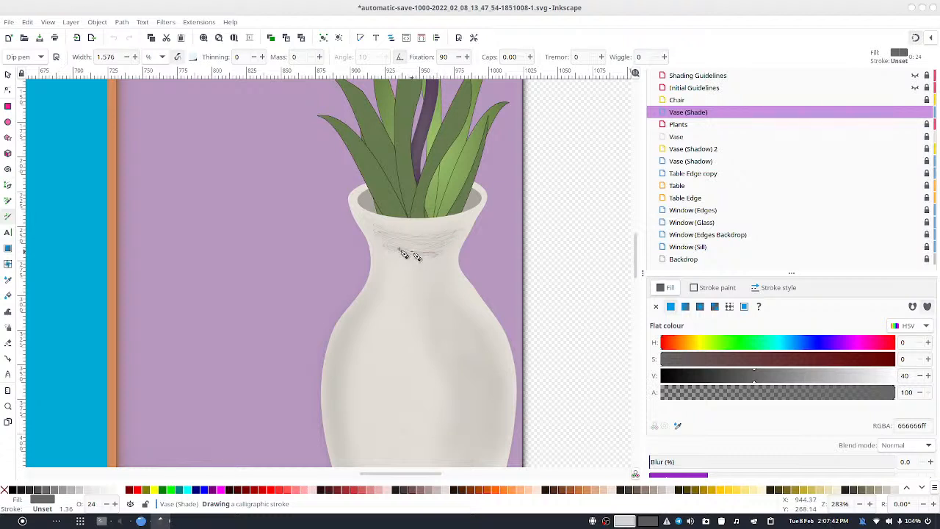
{"action": "mouse_move", "coordinate": [363, 220]}
{"action": "left_mouse_down"}
{"action": "mouse_move", "coordinate": [409, 234]}
{"action": "mouse_move", "coordinate": [390, 230]}
{"action": "mouse_move", "coordinate": [465, 221]}
{"action": "mouse_move", "coordinate": [382, 227]}
{"action": "mouse_move", "coordinate": [456, 229]}
{"action": "left_mouse_up"}
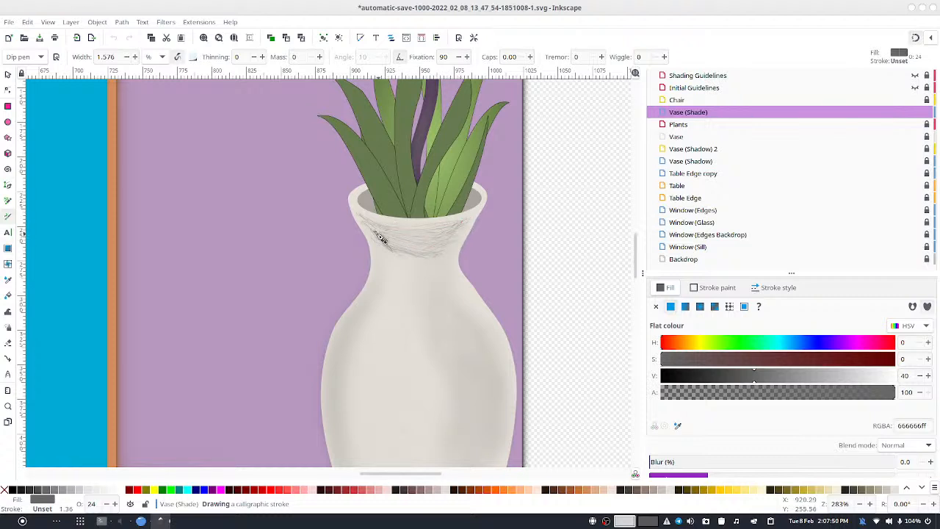
{"action": "mouse_move", "coordinate": [381, 244]}
{"action": "left_mouse_down"}
{"action": "mouse_move", "coordinate": [365, 230]}
{"action": "mouse_move", "coordinate": [405, 256]}
{"action": "mouse_move", "coordinate": [436, 253]}
{"action": "mouse_move", "coordinate": [463, 229]}
{"action": "mouse_move", "coordinate": [406, 237]}
{"action": "mouse_move", "coordinate": [437, 233]}
{"action": "mouse_move", "coordinate": [372, 223]}
{"action": "mouse_move", "coordinate": [448, 246]}
{"action": "mouse_move", "coordinate": [438, 246]}
{"action": "mouse_move", "coordinate": [461, 233]}
{"action": "mouse_move", "coordinate": [428, 250]}
{"action": "mouse_move", "coordinate": [431, 240]}
{"action": "mouse_move", "coordinate": [403, 239]}
{"action": "mouse_move", "coordinate": [430, 246]}
{"action": "mouse_move", "coordinate": [414, 252]}
{"action": "mouse_move", "coordinate": [420, 257]}
{"action": "mouse_move", "coordinate": [435, 243]}
{"action": "mouse_move", "coordinate": [402, 235]}
{"action": "mouse_move", "coordinate": [434, 251]}
{"action": "mouse_move", "coordinate": [419, 250]}
{"action": "mouse_move", "coordinate": [443, 237]}
{"action": "mouse_move", "coordinate": [394, 234]}
{"action": "mouse_move", "coordinate": [437, 230]}
{"action": "mouse_move", "coordinate": [455, 250]}
{"action": "mouse_move", "coordinate": [470, 227]}
{"action": "mouse_move", "coordinate": [456, 254]}
{"action": "mouse_move", "coordinate": [470, 228]}
{"action": "mouse_move", "coordinate": [453, 253]}
{"action": "mouse_move", "coordinate": [460, 248]}
{"action": "mouse_move", "coordinate": [438, 253]}
{"action": "mouse_move", "coordinate": [453, 240]}
{"action": "mouse_move", "coordinate": [398, 263]}
{"action": "mouse_move", "coordinate": [422, 265]}
{"action": "mouse_move", "coordinate": [413, 265]}
{"action": "mouse_move", "coordinate": [423, 269]}
{"action": "mouse_move", "coordinate": [418, 278]}
{"action": "mouse_move", "coordinate": [404, 260]}
{"action": "left_mouse_up"}
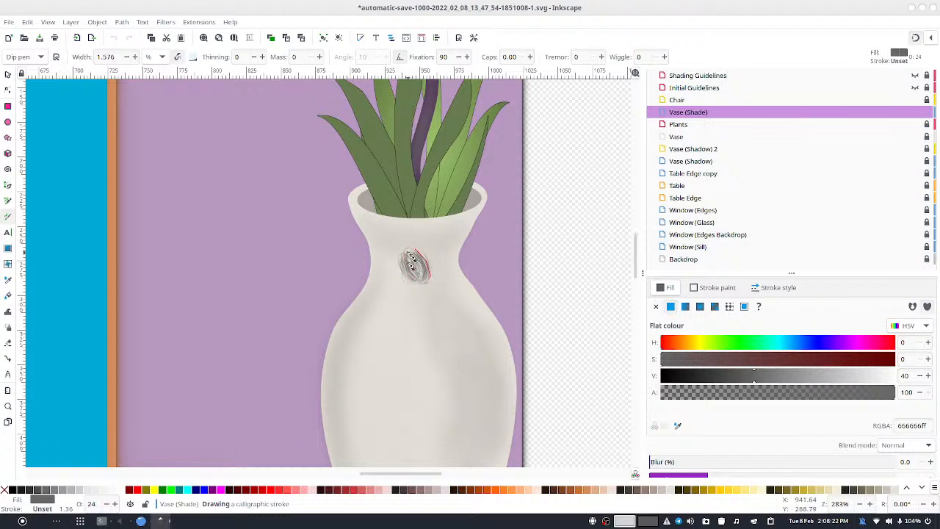
Step: Scribble overlapping oval calligraphic strokes from the middle of the vase's neck down towards its right shoulder
{"action": "left_click_drag", "start_coordinate": [433, 250], "coordinate": [443, 264]}
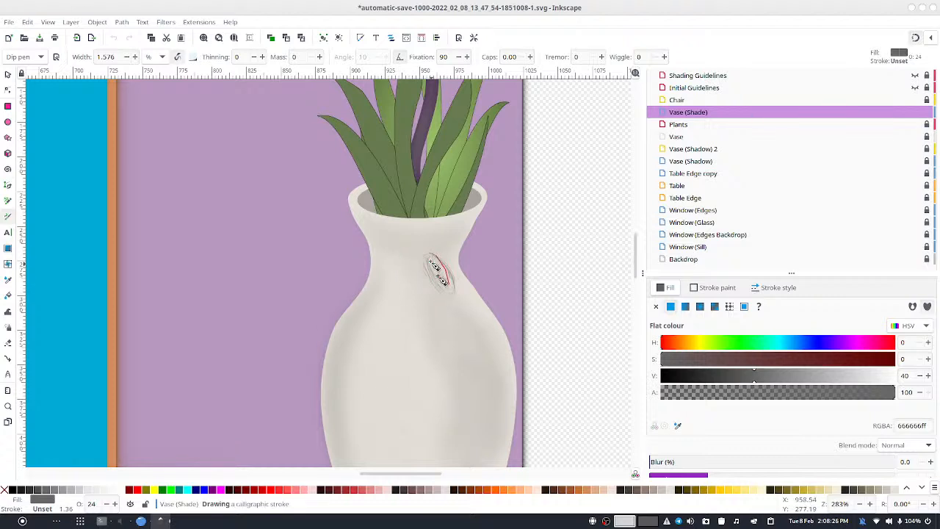
{"action": "left_click_drag", "start_coordinate": [449, 290], "coordinate": [439, 255]}
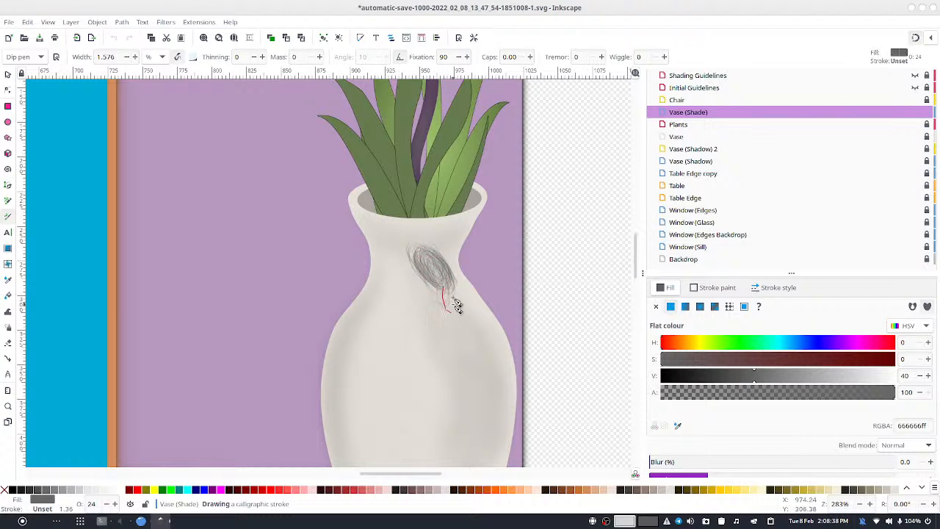
{"action": "mouse_move", "coordinate": [445, 316]}
{"action": "left_mouse_down"}
{"action": "mouse_move", "coordinate": [447, 302]}
{"action": "mouse_move", "coordinate": [451, 309]}
{"action": "left_mouse_up"}
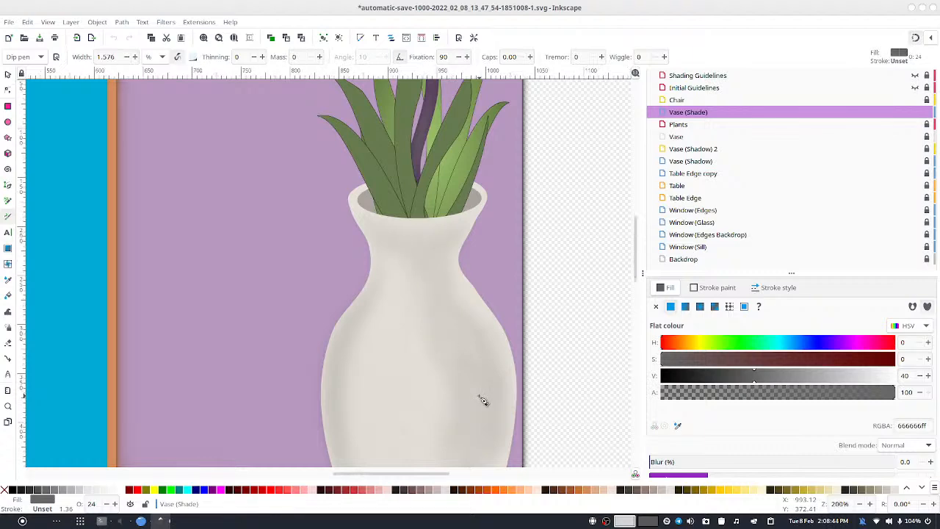
{"action": "scroll", "coordinate": [485, 396], "scroll_direction": "down", "scroll_amount": 2}
{"action": "scroll", "coordinate": [537, 331], "scroll_direction": "down", "scroll_amount": 1}
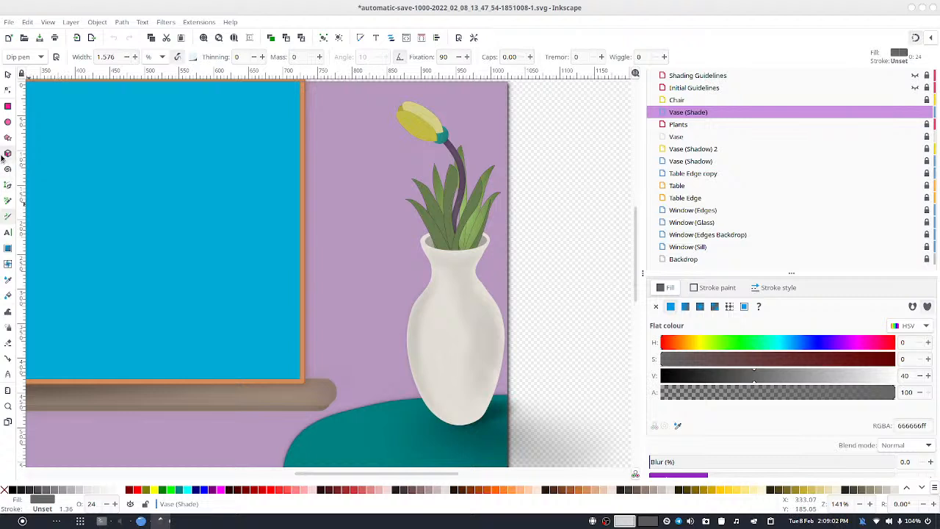
Step: Draw a white ellipse with radii of about 13.5 × 15 px on the vase's upper-left body, then deselect it
{"action": "left_click", "coordinate": [8, 122]}
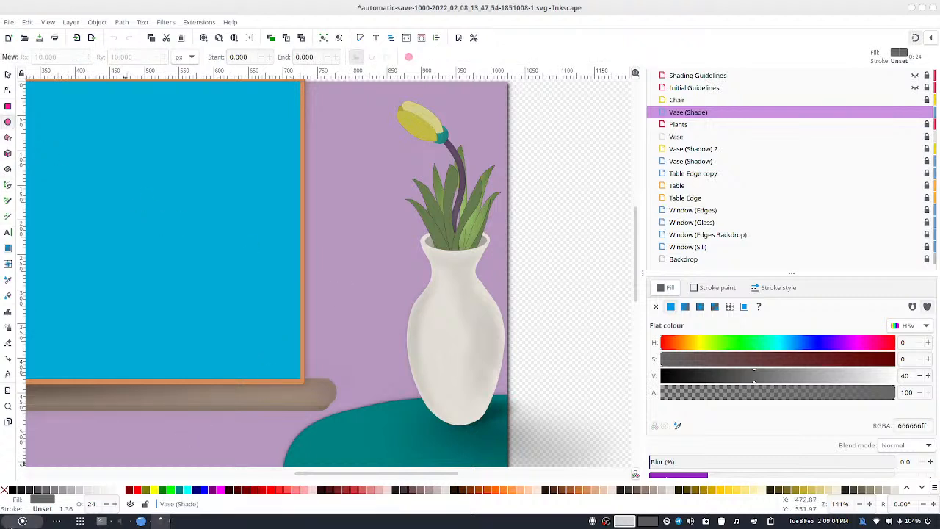
{"action": "left_click", "coordinate": [120, 491]}
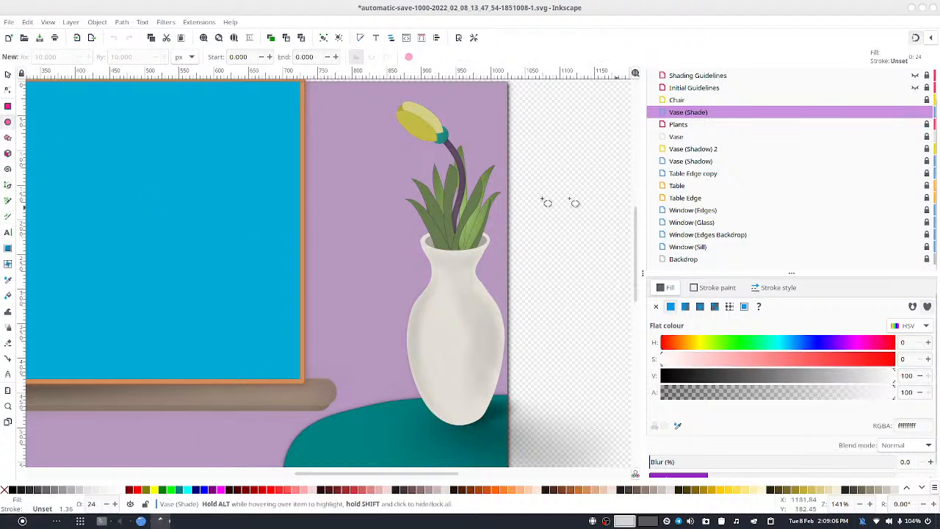
{"action": "left_click_drag", "start_coordinate": [432, 300], "coordinate": [449, 318]}
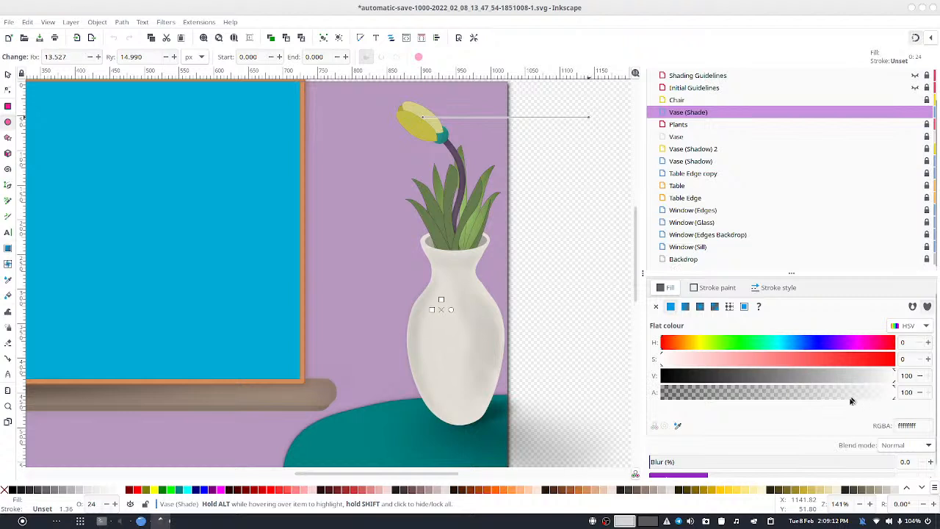
{"action": "left_click", "coordinate": [7, 74]}
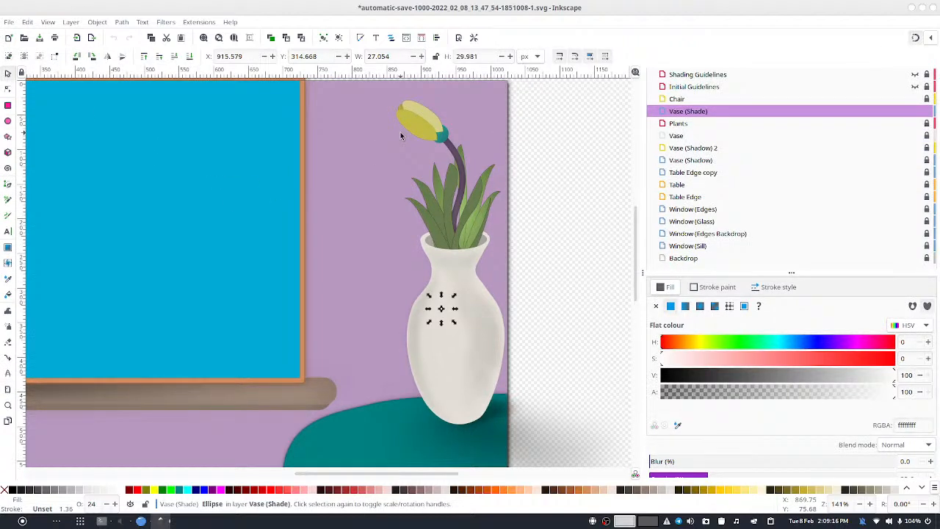
{"action": "left_click", "coordinate": [401, 136]}
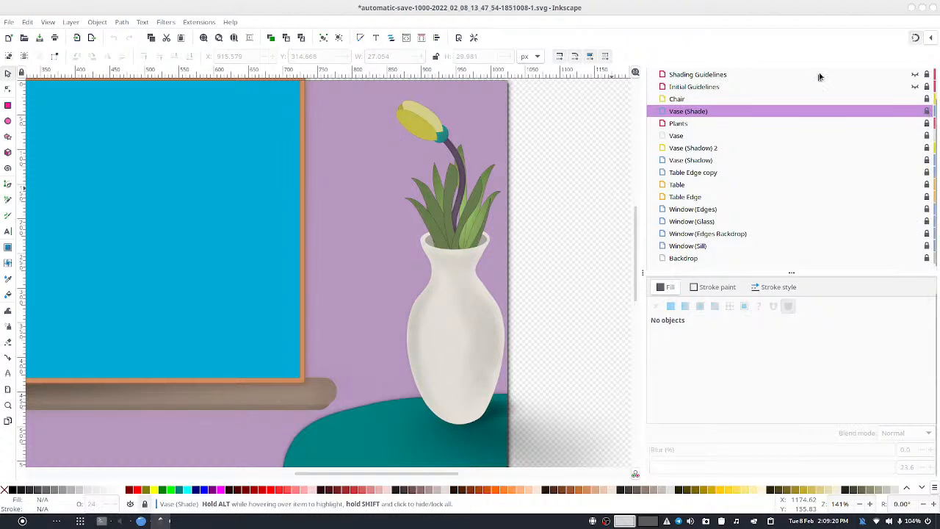
Step: Add a new layer named Vase (Shade) 2 above the Vase (Shade) layer
{"action": "scroll", "coordinate": [713, 129], "scroll_direction": "up", "scroll_amount": 2}
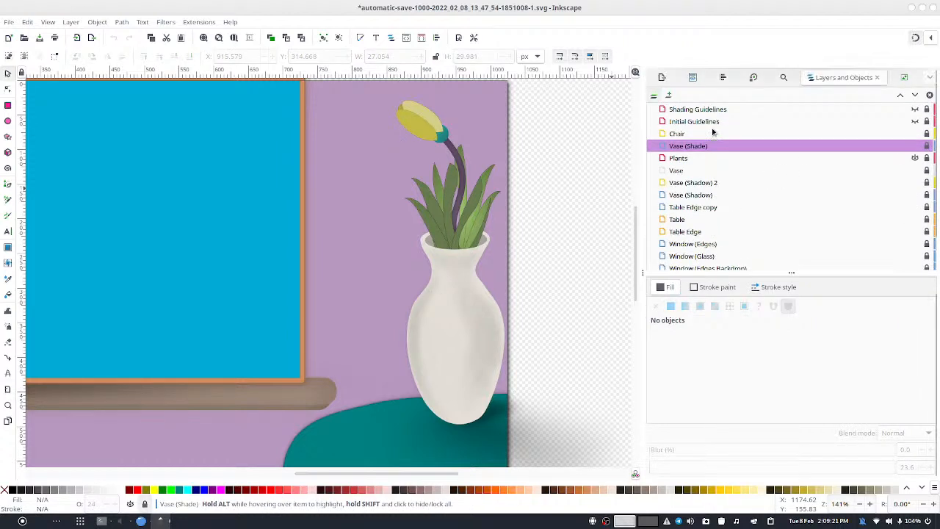
{"action": "left_click", "coordinate": [674, 99]}
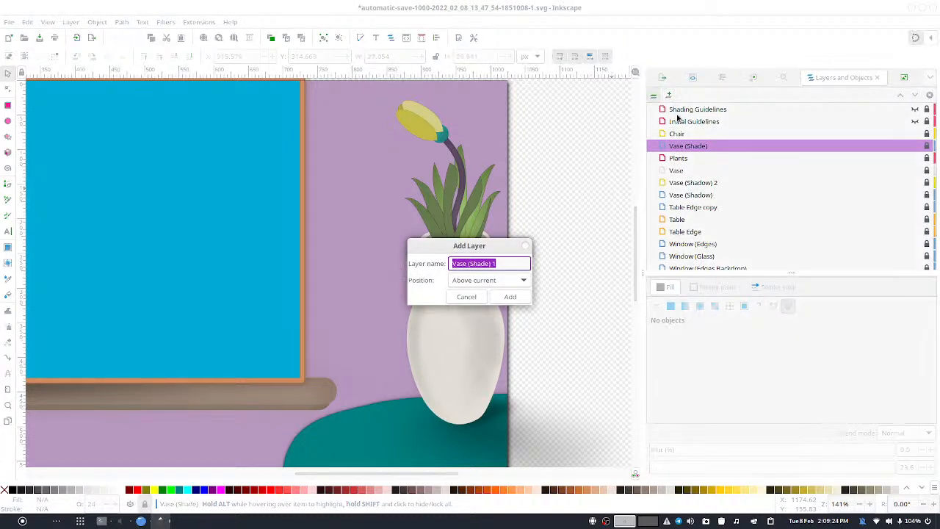
{"action": "left_click", "coordinate": [499, 265]}
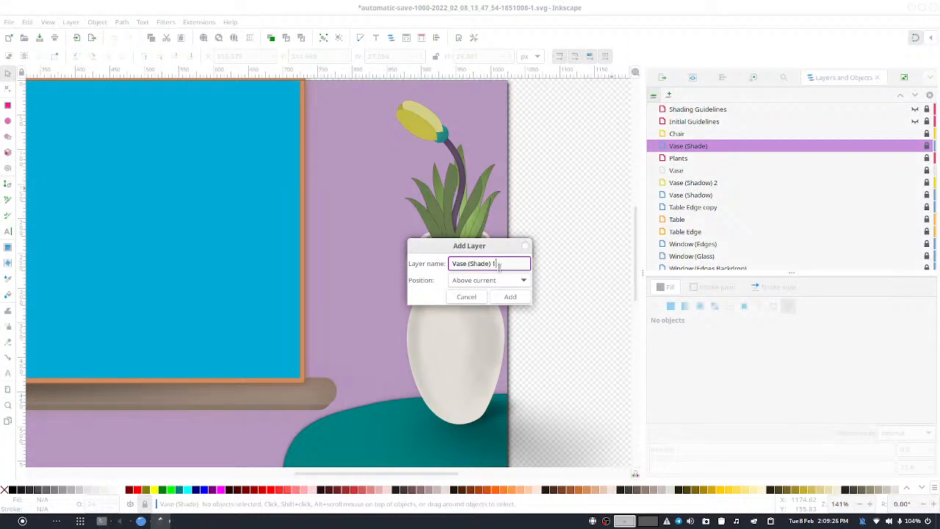
{"action": "left_click", "coordinate": [509, 296]}
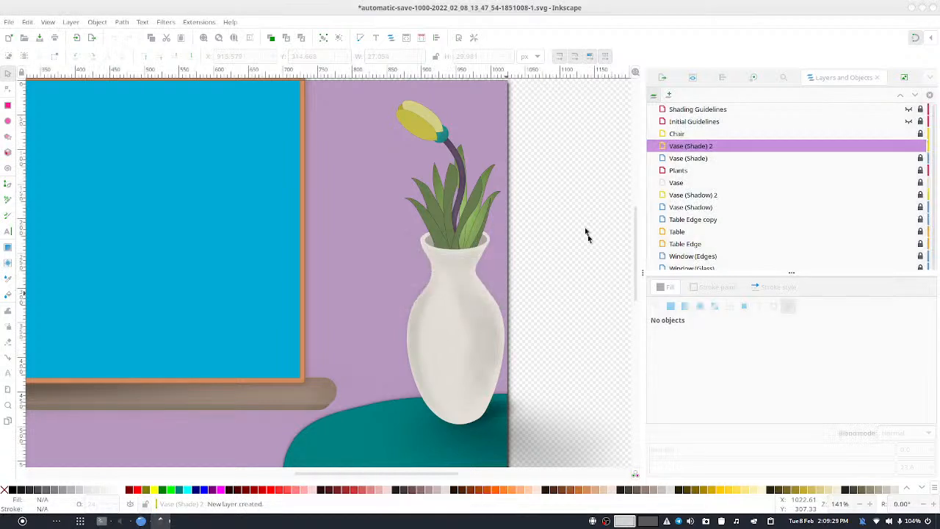
Step: Draw a white ellipse with radii of about 15.8 × 19 px on the vase's upper-left body and set its opacity to 100%
{"action": "left_click", "coordinate": [7, 122]}
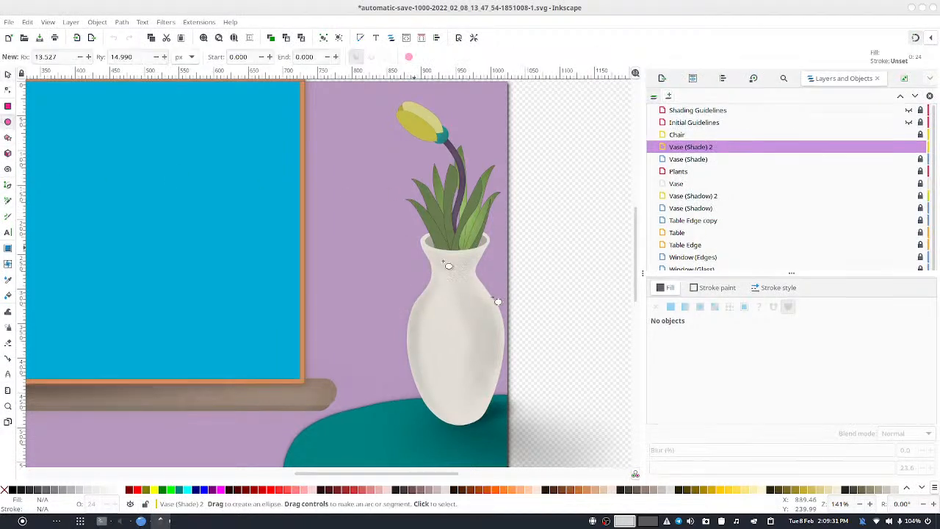
{"action": "left_click_drag", "start_coordinate": [432, 306], "coordinate": [454, 331]}
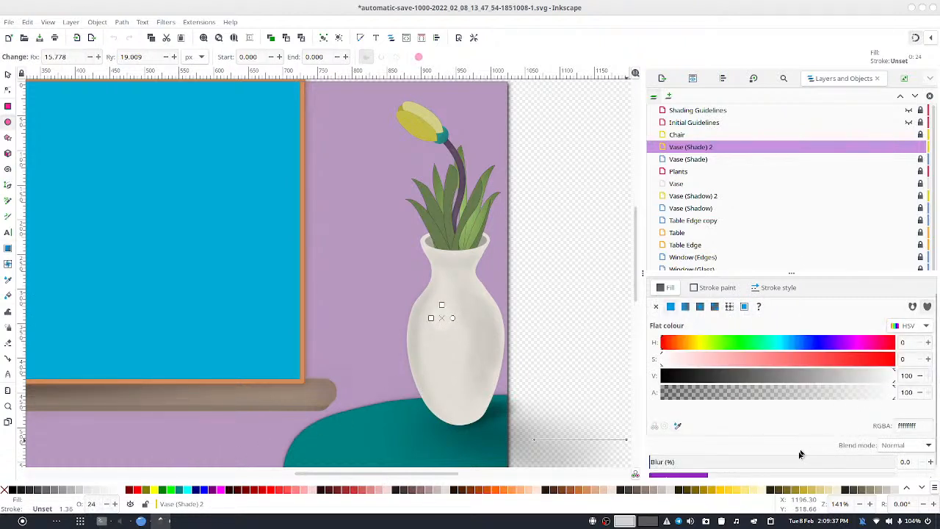
{"action": "scroll", "coordinate": [932, 457], "scroll_direction": "down", "scroll_amount": 1}
{"action": "left_click", "coordinate": [895, 469]}
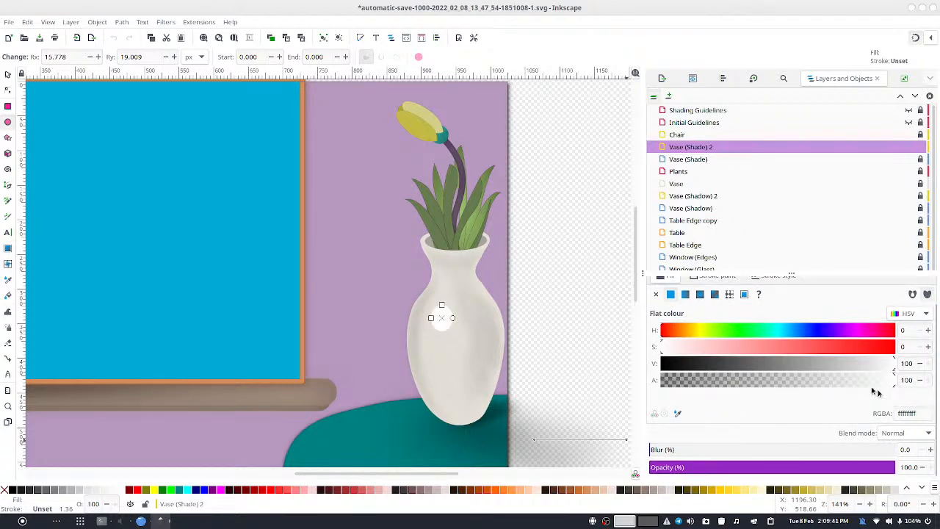
Step: Shrink the white ellipse to about 15 × 22.1 px, keeping it on the vase's upper-left body
{"action": "left_click", "coordinate": [8, 74]}
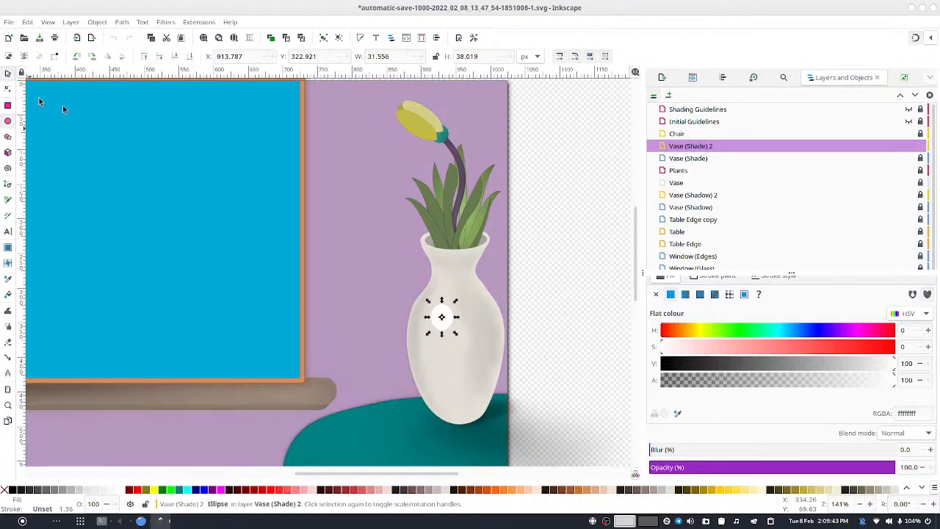
{"action": "left_click_drag", "start_coordinate": [455, 333], "coordinate": [445, 325]}
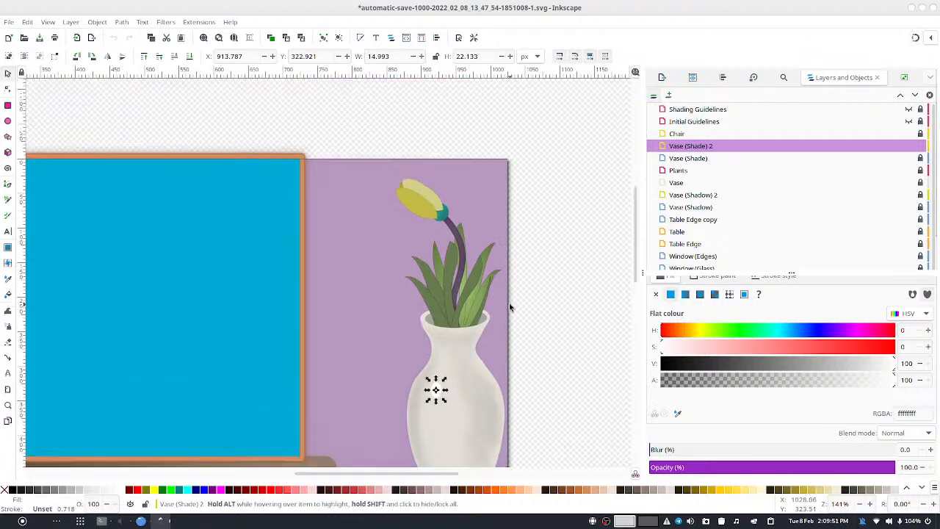
{"action": "scroll", "coordinate": [477, 319], "scroll_direction": "up", "scroll_amount": 6}
{"action": "scroll", "coordinate": [478, 319], "scroll_direction": "up", "scroll_amount": 2}
{"action": "scroll", "coordinate": [480, 323], "scroll_direction": "down", "scroll_amount": 6}
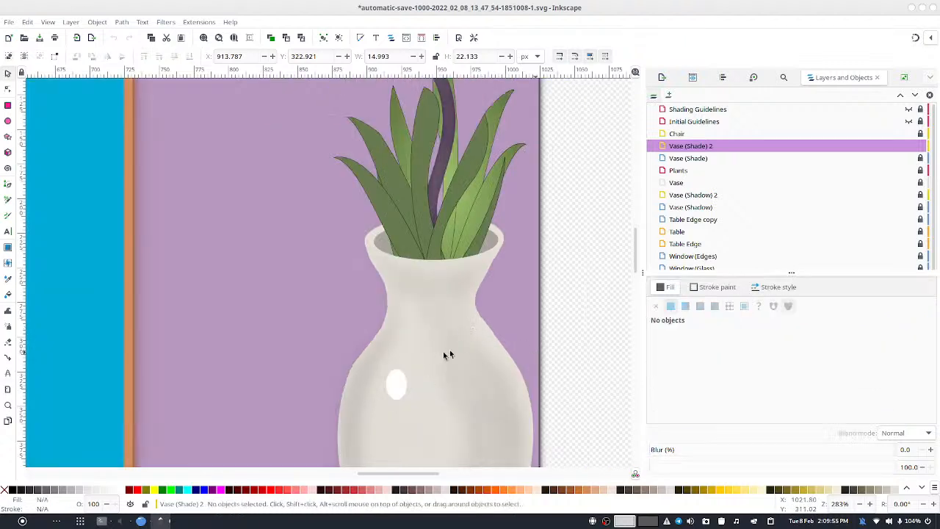
Step: Tilt the white highlight ellipse clockwise to follow the vase's shoulder, giving it overall dimensions of about 16.1 × 21.3 px
{"action": "left_click_drag", "start_coordinate": [408, 379], "coordinate": [426, 362]}
{"action": "left_click", "coordinate": [412, 372]}
{"action": "left_click", "coordinate": [563, 333]}
{"action": "left_click_drag", "start_coordinate": [564, 333], "coordinate": [526, 189]}
{"action": "left_click", "coordinate": [365, 241]}
{"action": "key", "text": "ctrl+e"}
{"action": "left_click_drag", "start_coordinate": [371, 231], "coordinate": [365, 287]}
{"action": "scroll", "coordinate": [582, 261], "scroll_direction": "up", "scroll_amount": 6, "text": "ctrl"}
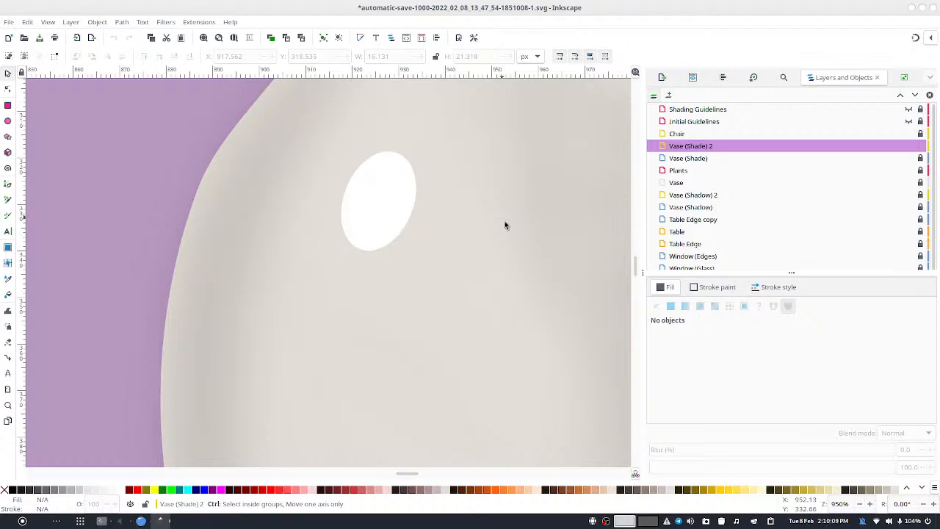
{"action": "scroll", "coordinate": [505, 226], "scroll_direction": "down", "scroll_amount": 5, "text": "ctrl"}
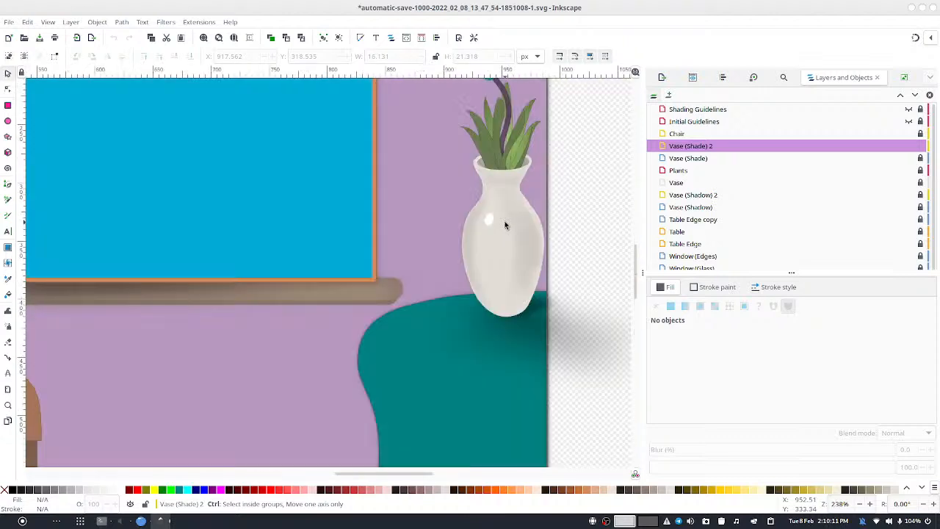
Step: Enlarge the tilted white highlight to about 21.8 × 27.6 px on the vase's upper-left body
{"action": "scroll", "coordinate": [505, 225], "scroll_direction": "up", "scroll_amount": 1, "text": "ctrl"}
{"action": "left_click", "coordinate": [474, 217]}
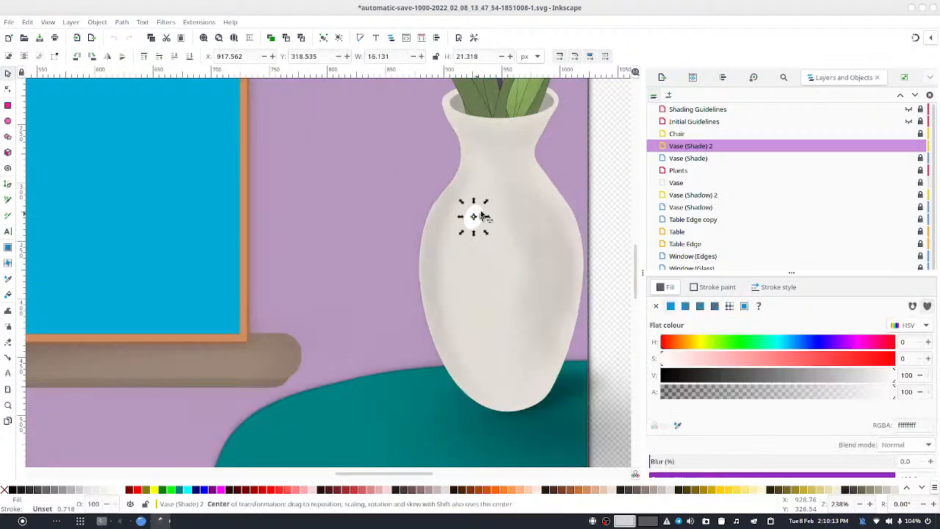
{"action": "scroll", "coordinate": [477, 215], "scroll_direction": "down", "scroll_amount": 2, "text": "ctrl"}
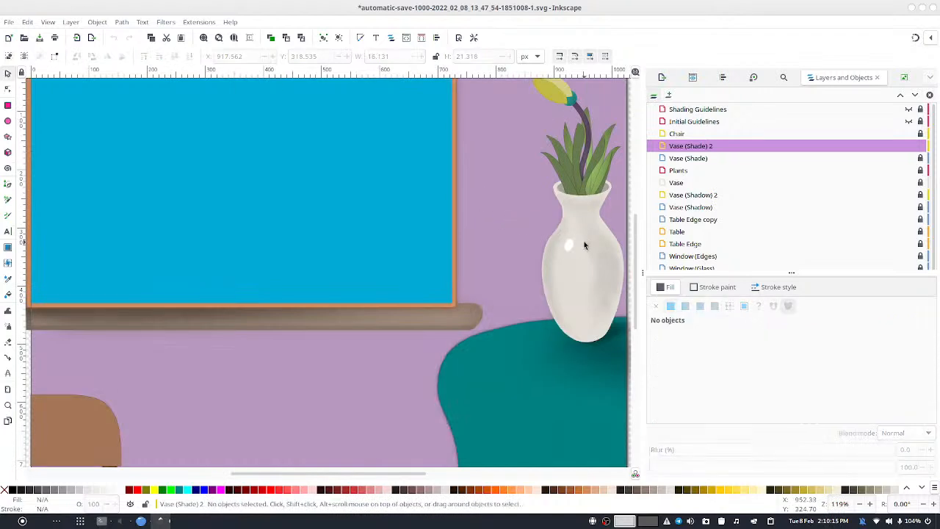
{"action": "mouse_move", "coordinate": [570, 245]}
{"action": "left_mouse_down"}
{"action": "mouse_move", "coordinate": [578, 286]}
{"action": "mouse_move", "coordinate": [560, 263]}
{"action": "mouse_move", "coordinate": [577, 235]}
{"action": "left_mouse_up"}
{"action": "left_click", "coordinate": [555, 248]}
{"action": "left_click", "coordinate": [571, 254]}
{"action": "left_click", "coordinate": [568, 246]}
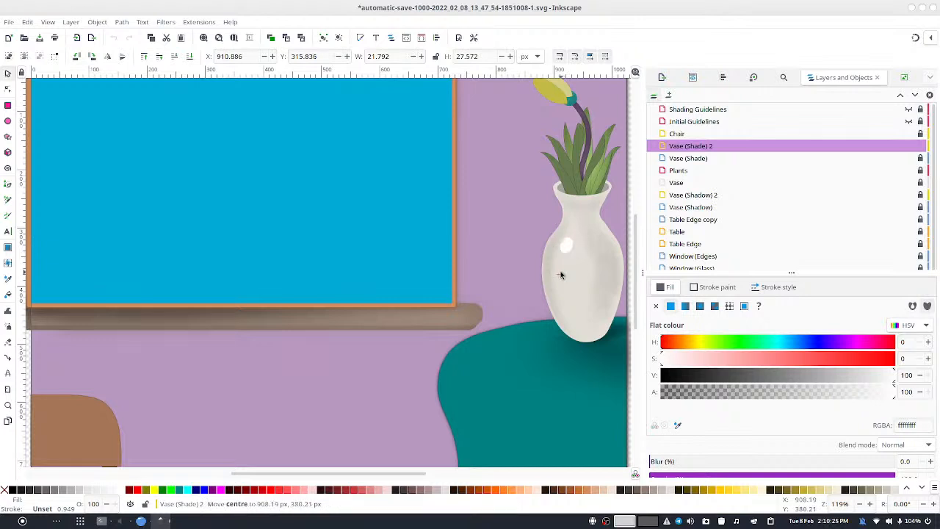
{"action": "left_click_drag", "start_coordinate": [536, 236], "coordinate": [556, 260]}
{"action": "key", "text": "ctrl+z"}
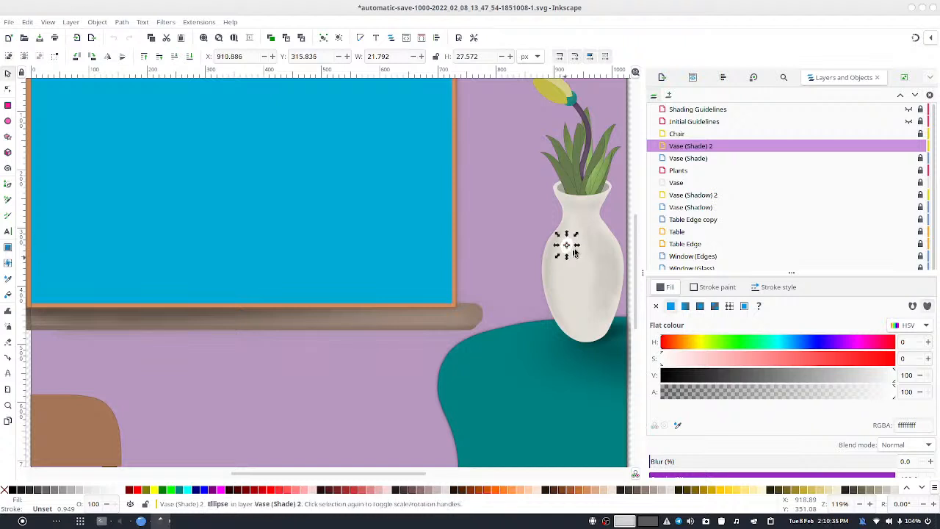
Step: Duplicate the white highlight, place the copy lower on the vase's left side and tilt it counterclockwise, giving about 20.6 × 28.5 px
{"action": "key", "text": "Escape"}
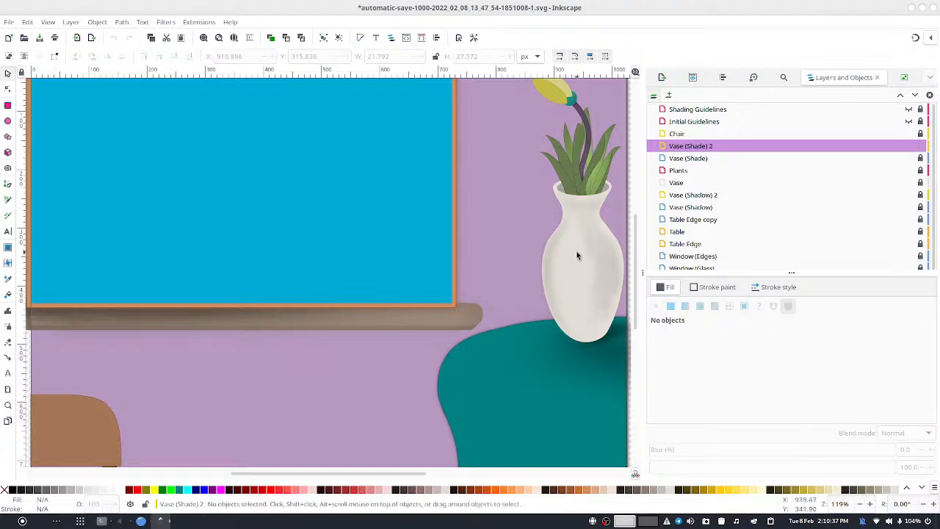
{"action": "key", "text": "Delete"}
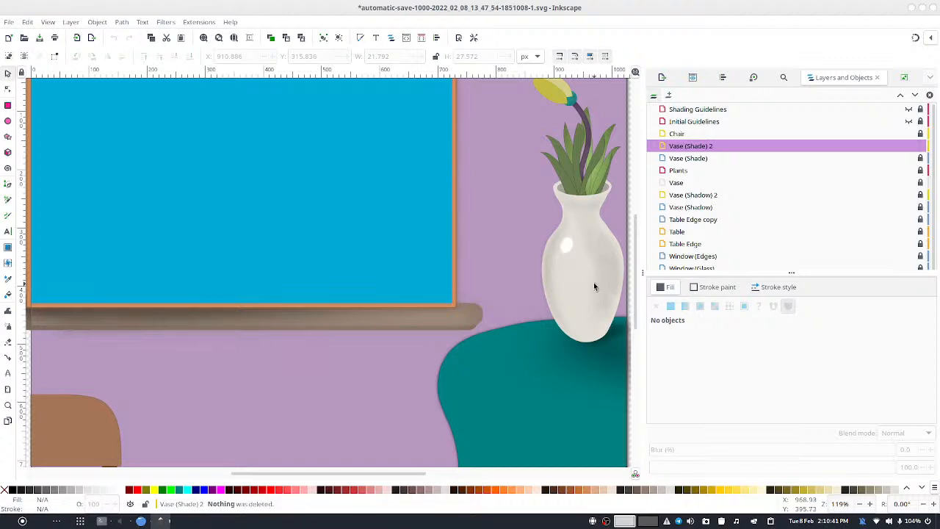
{"action": "left_click", "coordinate": [574, 254]}
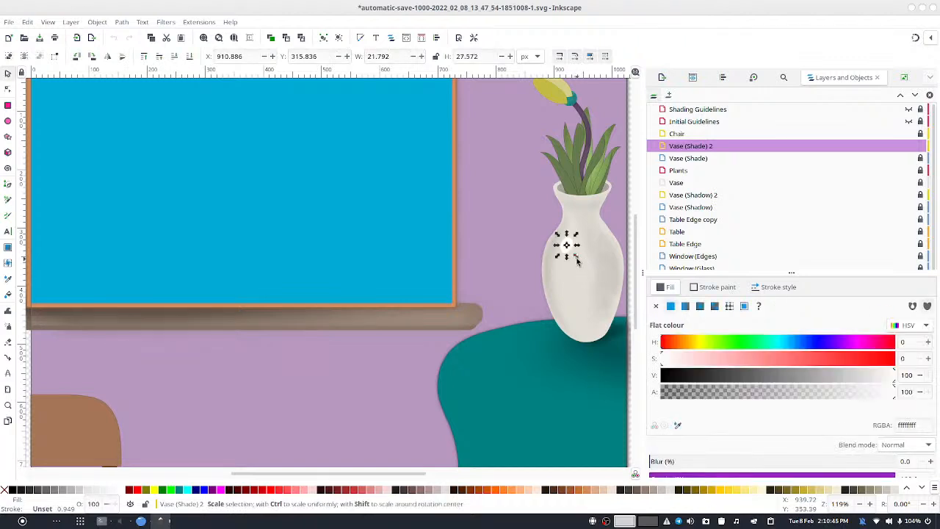
{"action": "left_click", "coordinate": [599, 223]}
{"action": "left_click_drag", "start_coordinate": [570, 247], "coordinate": [576, 295]}
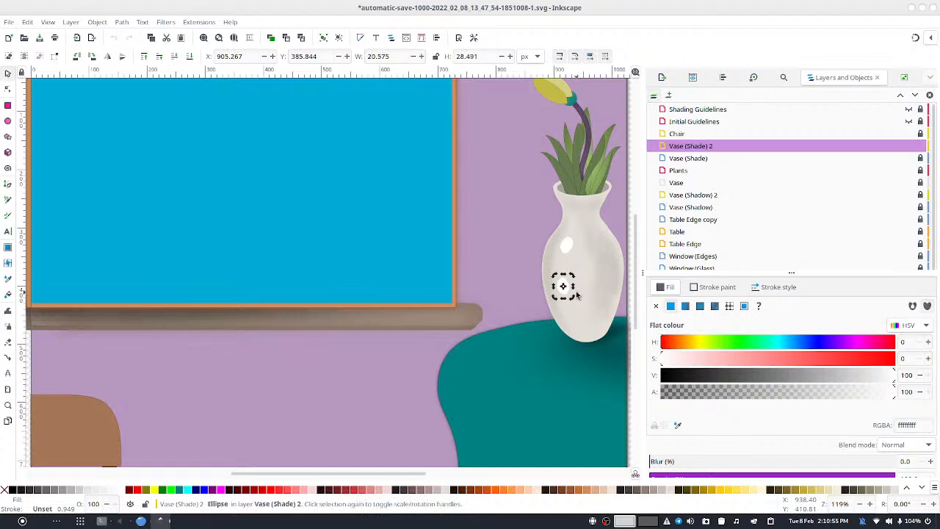
{"action": "left_click", "coordinate": [575, 288]}
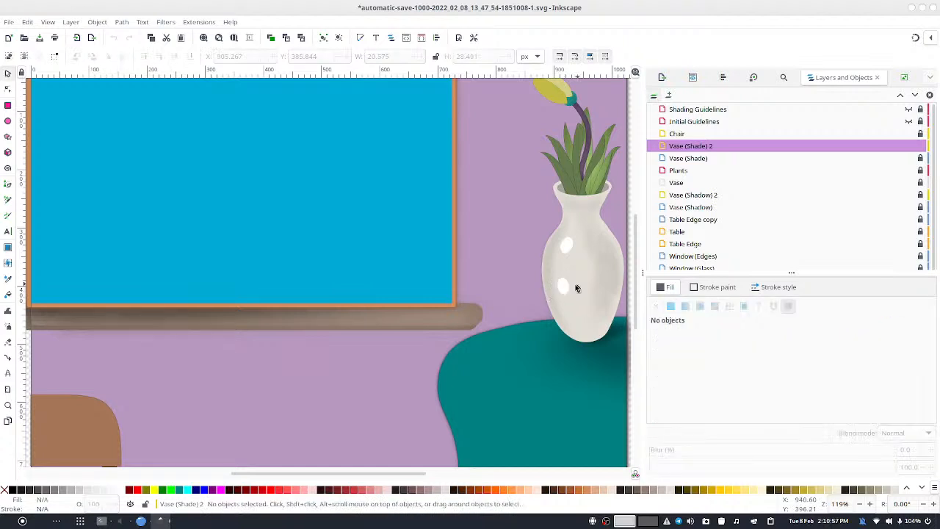
Step: Shrink the lower-left highlight proportionally to about 11.9 × 16.5 px, keeping it near the vase's left edge
{"action": "left_click", "coordinate": [575, 278]}
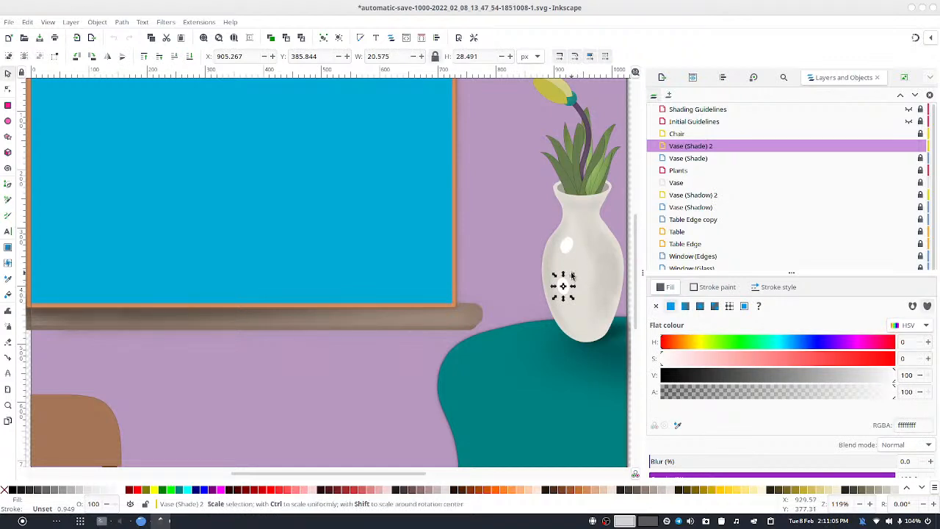
{"action": "left_click_drag", "start_coordinate": [576, 277], "coordinate": [567, 282]}
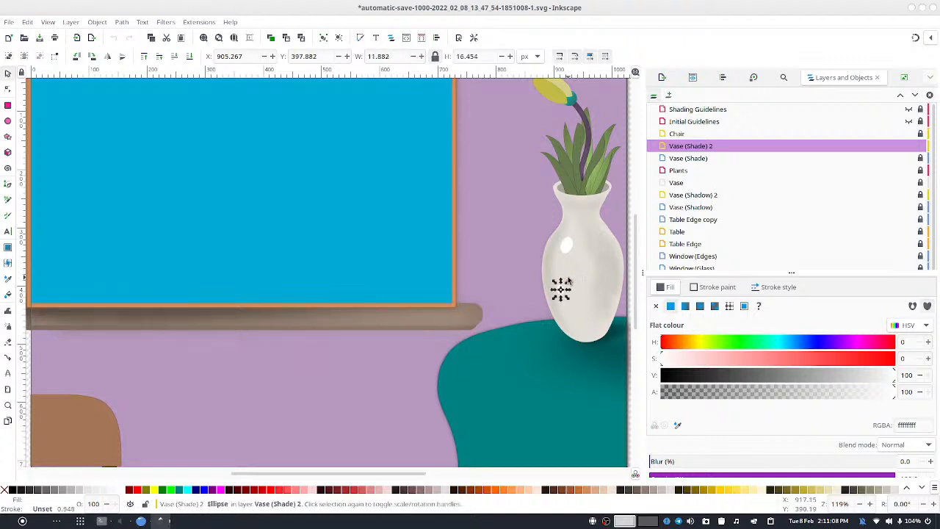
{"action": "left_click", "coordinate": [610, 221]}
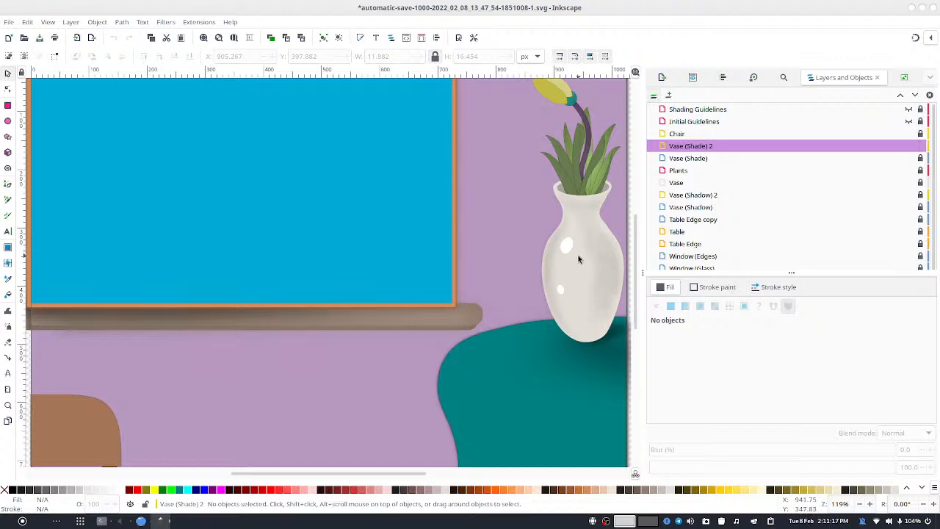
Step: Duplicate the upper-left highlight and place the copy near the vase's base, reduced to about 17.1 × 21.7 px
{"action": "left_click", "coordinate": [565, 257]}
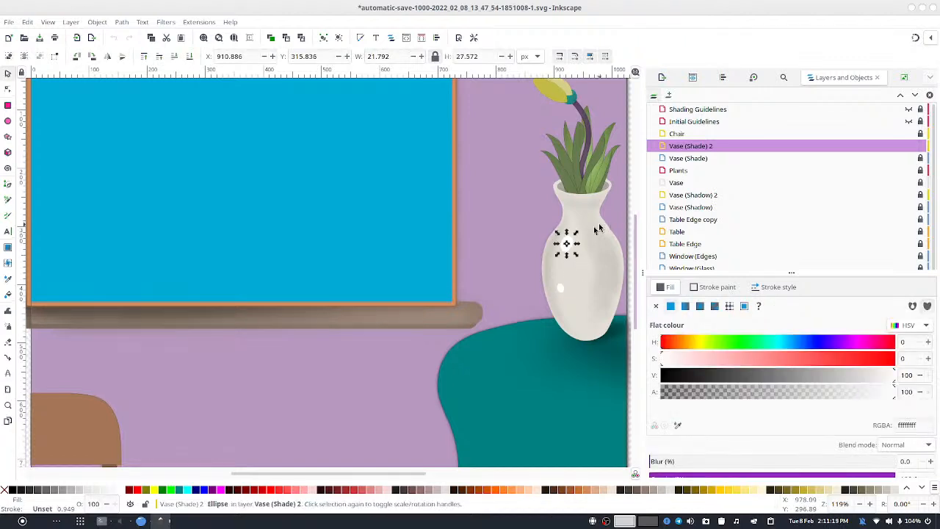
{"action": "scroll", "coordinate": [590, 228], "scroll_direction": "up", "scroll_amount": 2, "text": "ctrl"}
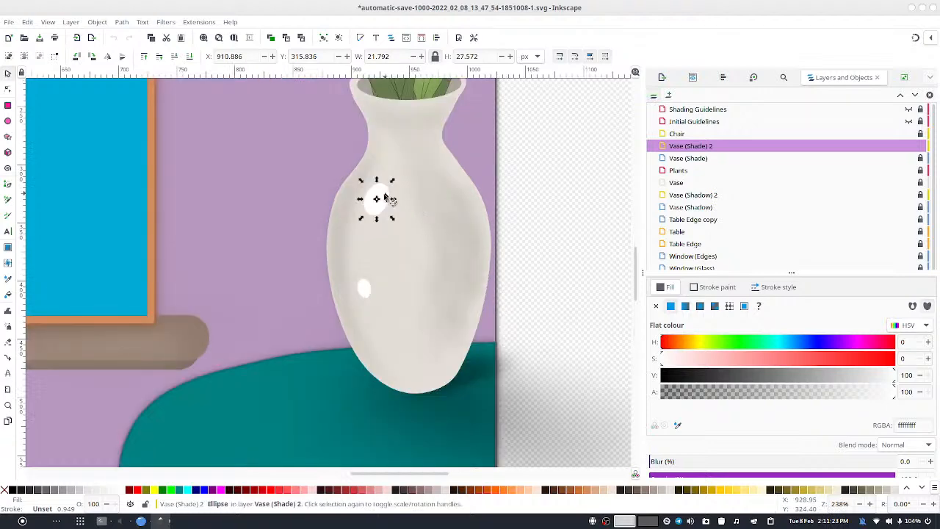
{"action": "left_click", "coordinate": [563, 179]}
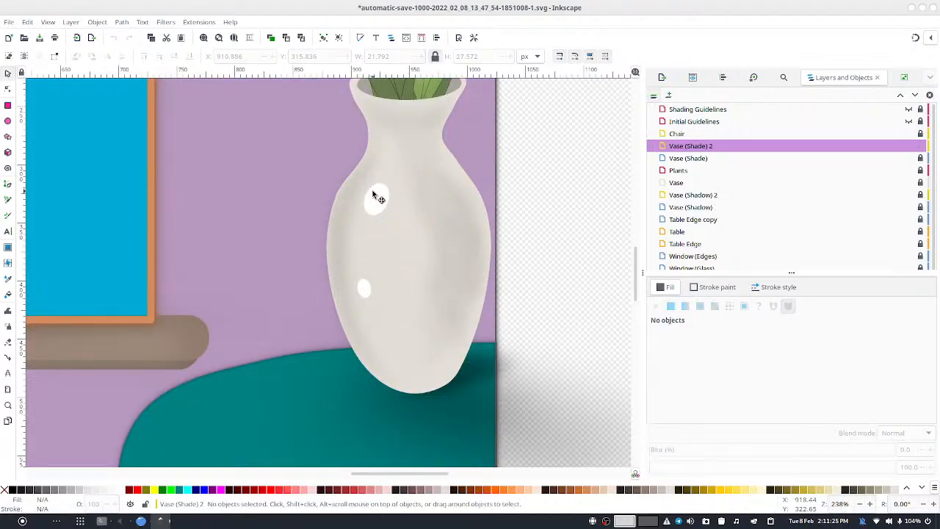
{"action": "left_click", "coordinate": [376, 196]}
{"action": "key", "text": "ctrl+d"}
{"action": "left_click_drag", "start_coordinate": [379, 193], "coordinate": [419, 369]}
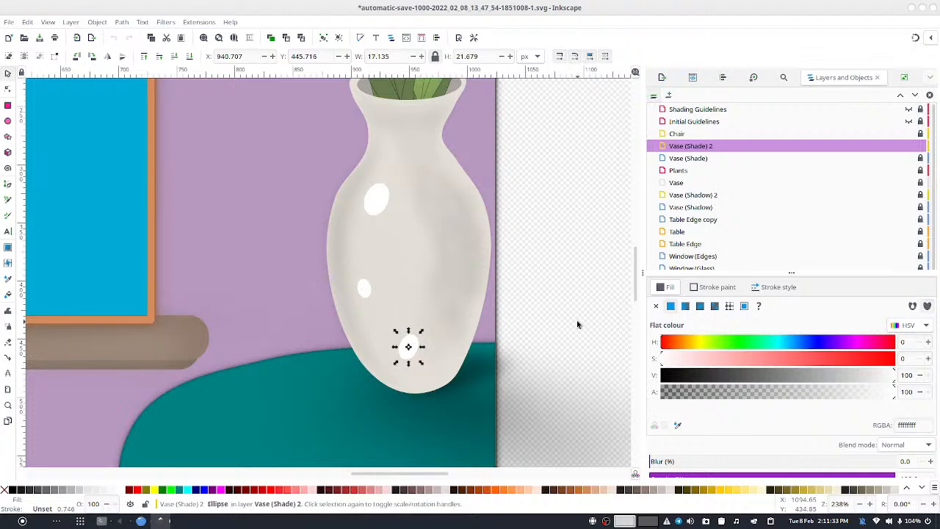
{"action": "left_click", "coordinate": [526, 282]}
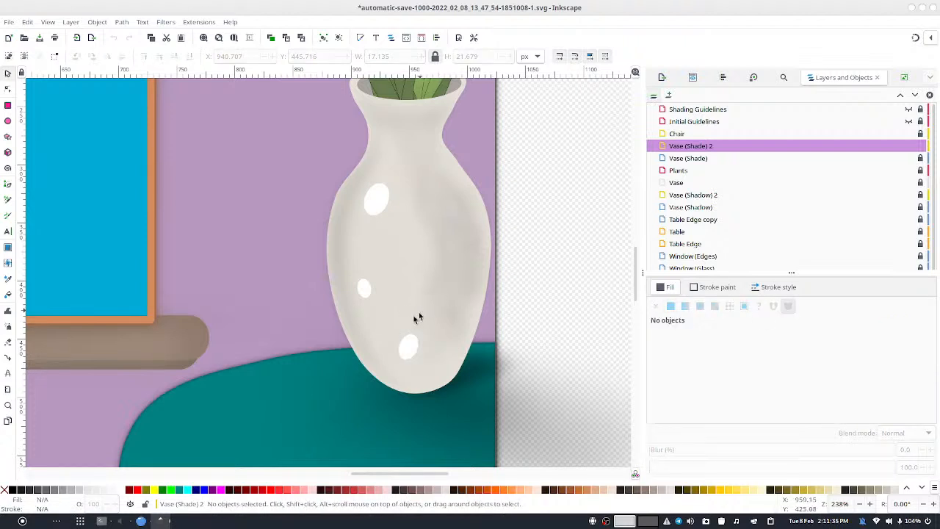
Step: Duplicate the base highlight, move the copy to the right side of the vase's body and tilt it counterclockwise to follow the contour
{"action": "left_click", "coordinate": [411, 342]}
{"action": "key", "text": "ctrl+d"}
{"action": "left_click_drag", "start_coordinate": [412, 342], "coordinate": [450, 233]}
{"action": "left_click", "coordinate": [450, 234]}
{"action": "left_click", "coordinate": [440, 234]}
{"action": "left_click", "coordinate": [440, 234]}
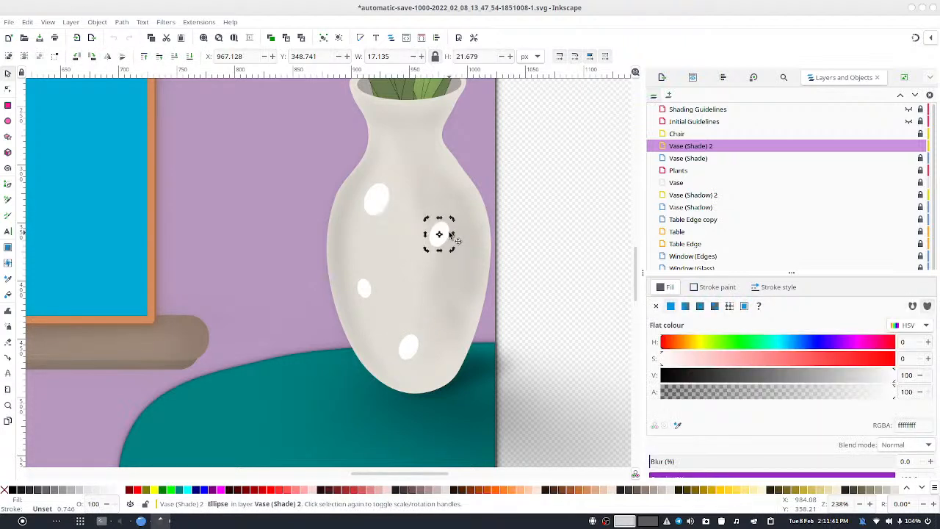
{"action": "left_click_drag", "start_coordinate": [455, 222], "coordinate": [438, 200]}
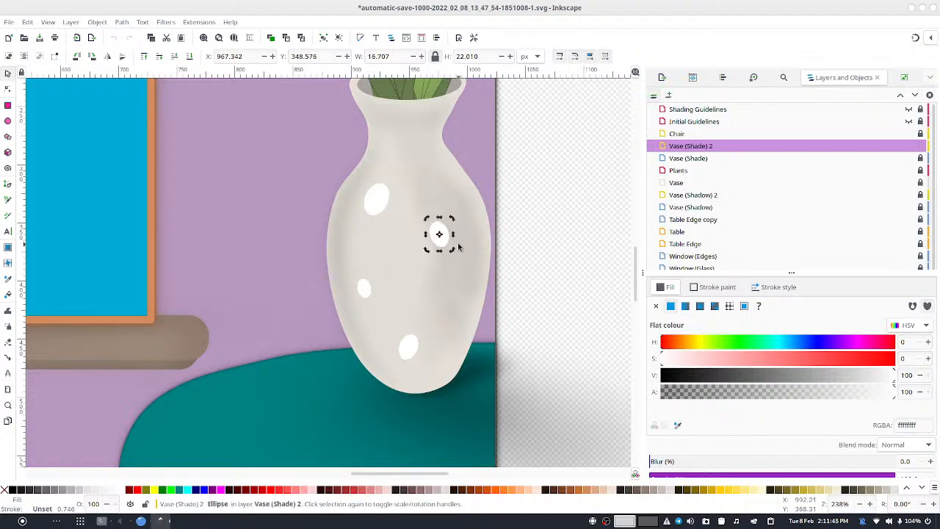
Step: Enlarge the highlight on the vase's right side proportionally to about 24.5 × 32.2 px
{"action": "left_click", "coordinate": [489, 218]}
{"action": "left_click", "coordinate": [441, 234]}
{"action": "mouse_move", "coordinate": [452, 251]}
{"action": "left_mouse_down"}
{"action": "mouse_move", "coordinate": [471, 277]}
{"action": "mouse_move", "coordinate": [464, 262]}
{"action": "left_mouse_up"}
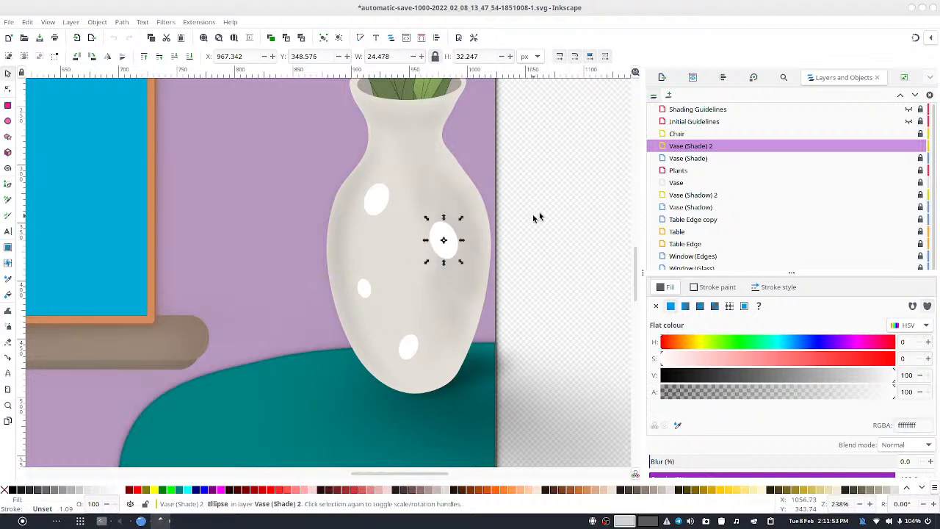
{"action": "left_click", "coordinate": [546, 211]}
Step: Select the whole Vase (Shade) 2 layer and set its blur to 43.6%
{"action": "scroll", "coordinate": [509, 273], "scroll_direction": "down", "scroll_amount": 4}
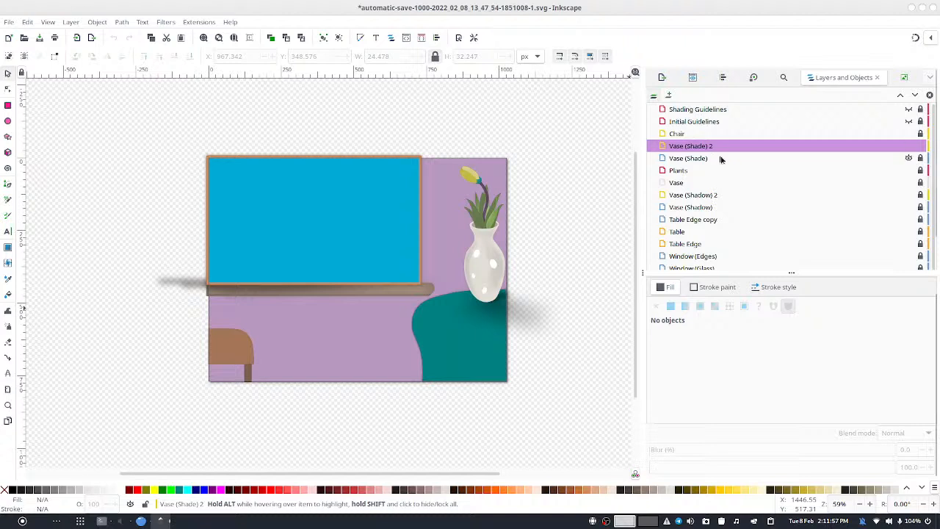
{"action": "scroll", "coordinate": [717, 145], "scroll_direction": "down", "scroll_amount": 1}
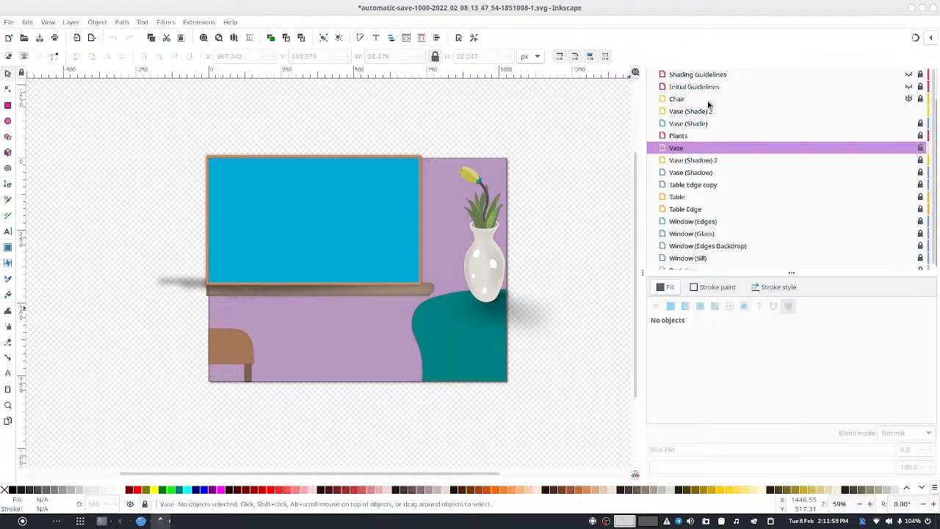
{"action": "left_click", "coordinate": [703, 111]}
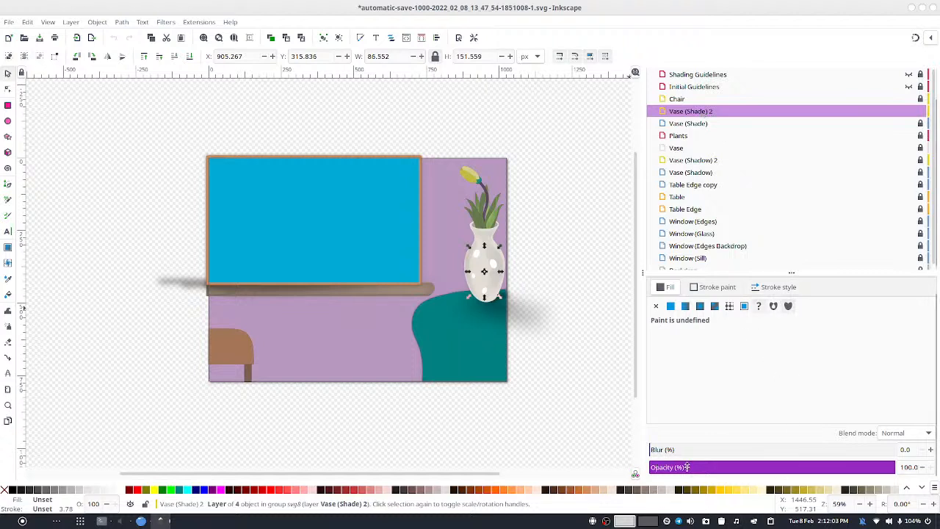
{"action": "left_click", "coordinate": [712, 450]}
{"action": "left_click_drag", "start_coordinate": [712, 449], "coordinate": [759, 467]}
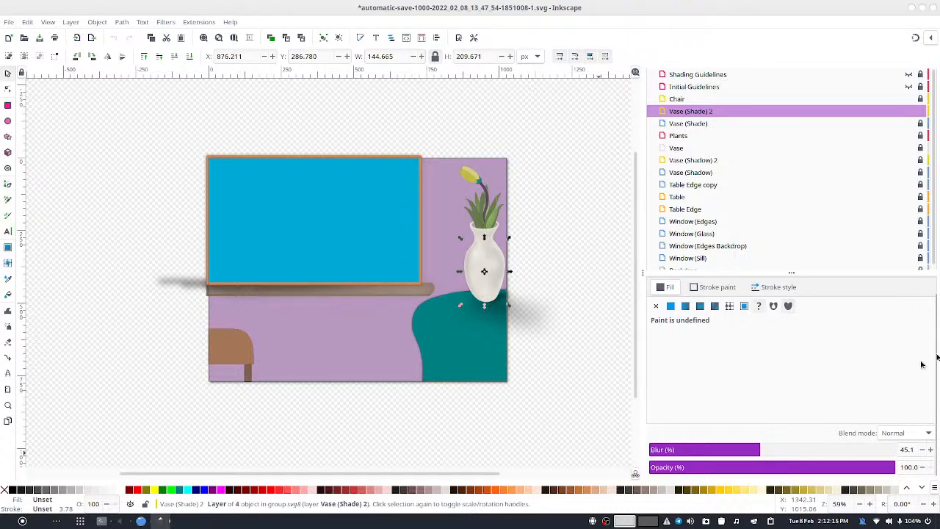
{"action": "left_click_drag", "start_coordinate": [909, 448], "coordinate": [914, 450]}
{"action": "left_click", "coordinate": [923, 450]}
{"action": "left_click", "coordinate": [923, 450]}
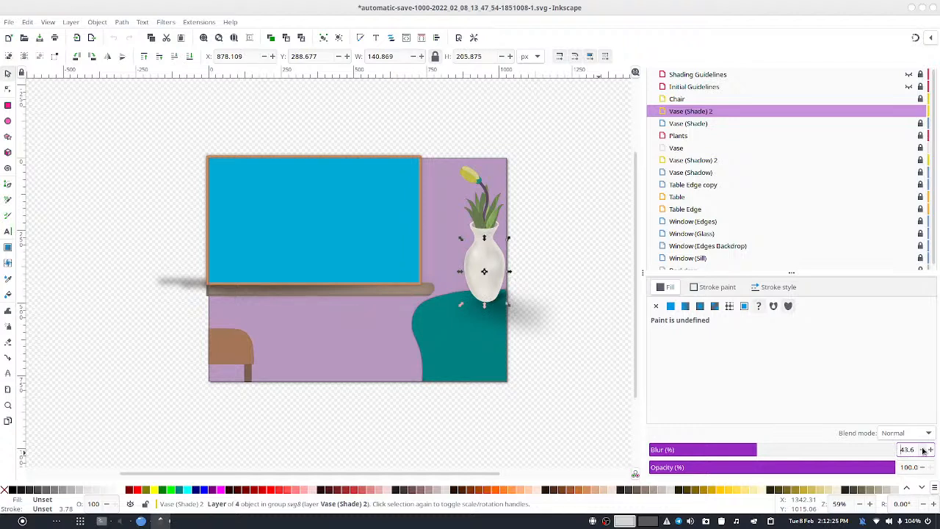
Step: Group a duplicate of the blurred highlights and shift it slightly down and to the right on the vase
{"action": "left_click", "coordinate": [490, 250]}
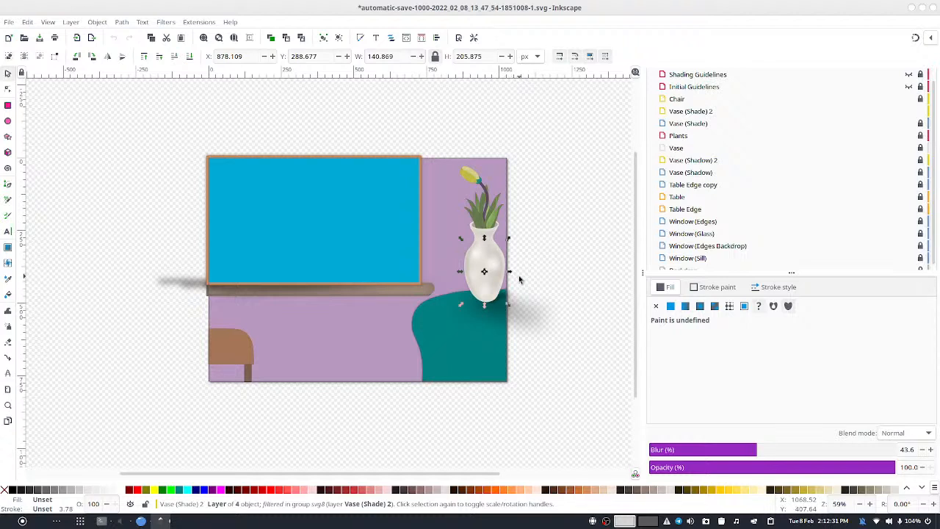
{"action": "scroll", "coordinate": [518, 278], "scroll_direction": "up", "scroll_amount": 2}
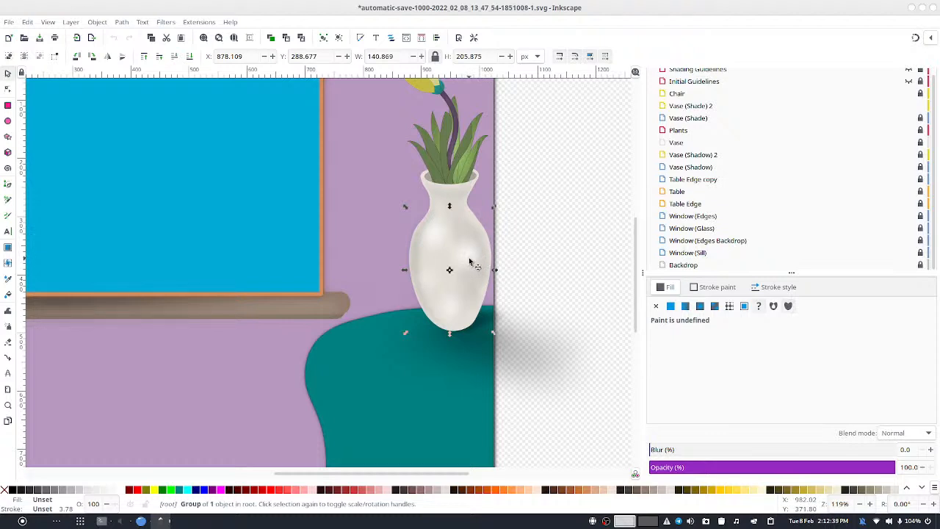
{"action": "mouse_move", "coordinate": [468, 257]}
{"action": "left_mouse_down"}
{"action": "mouse_move", "coordinate": [455, 265]}
{"action": "mouse_move", "coordinate": [469, 270]}
{"action": "left_mouse_up"}
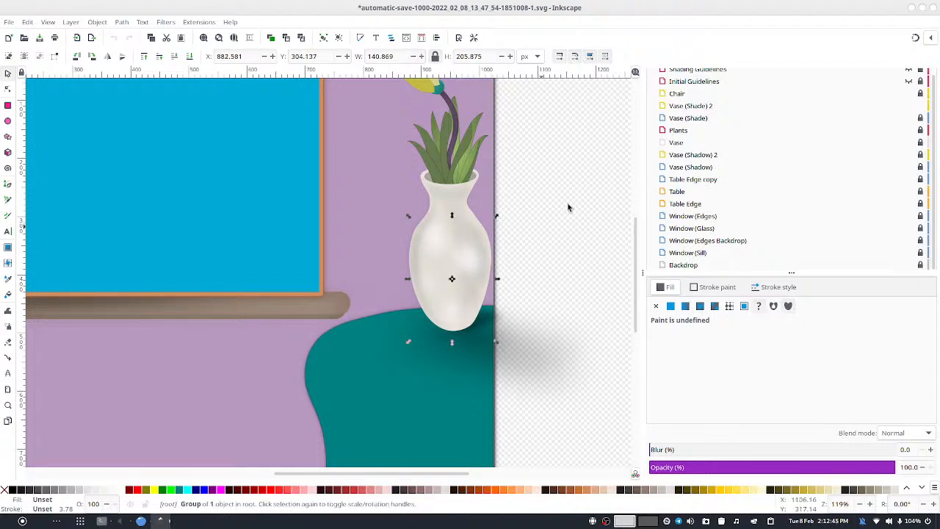
{"action": "right_click", "coordinate": [471, 254]}
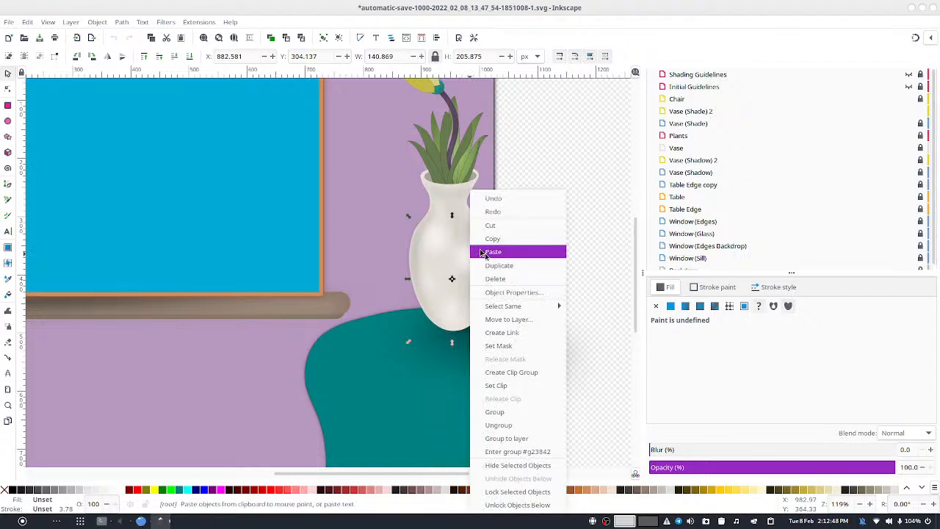
{"action": "left_click", "coordinate": [544, 319]}
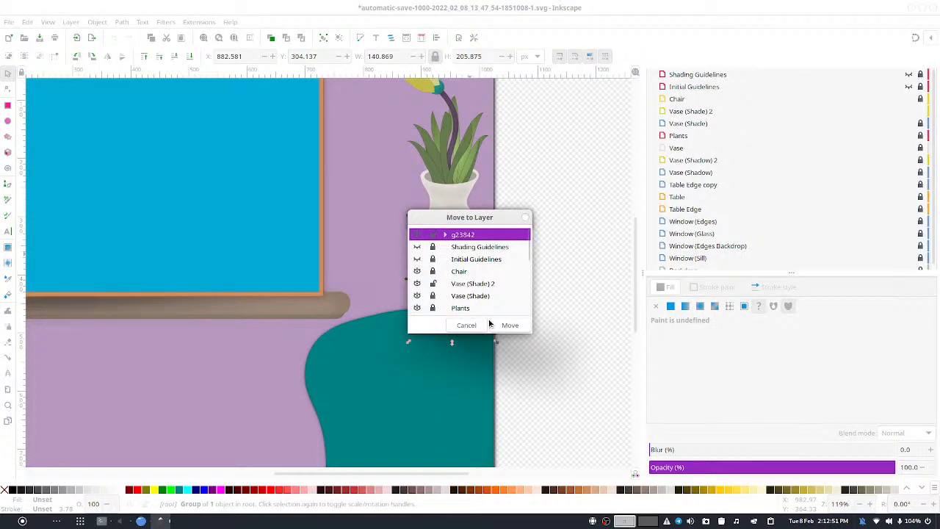
{"action": "left_click", "coordinate": [478, 324]}
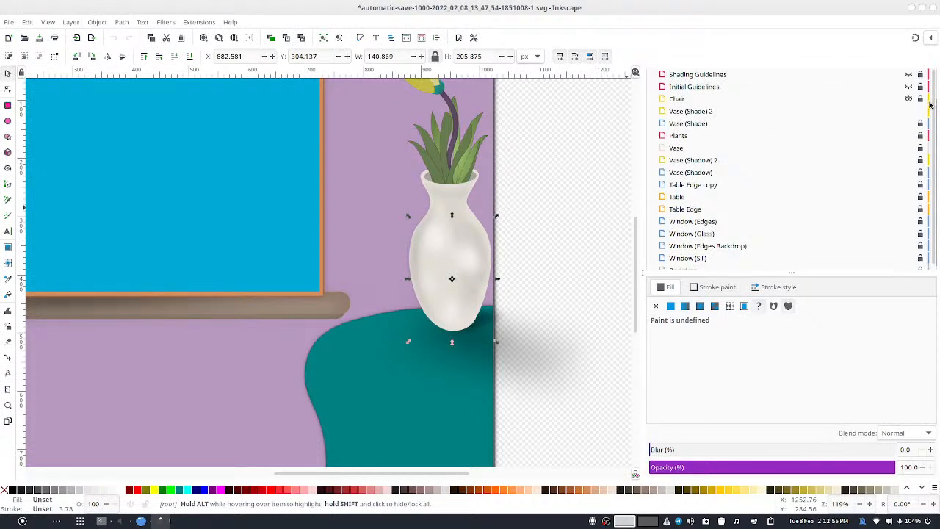
Step: Show the objects in the layer list, move group g23842 into the Vase (Shade) 2 layer and take its nested sublayer out of the group
{"action": "scroll", "coordinate": [936, 100], "scroll_direction": "up", "scroll_amount": 2}
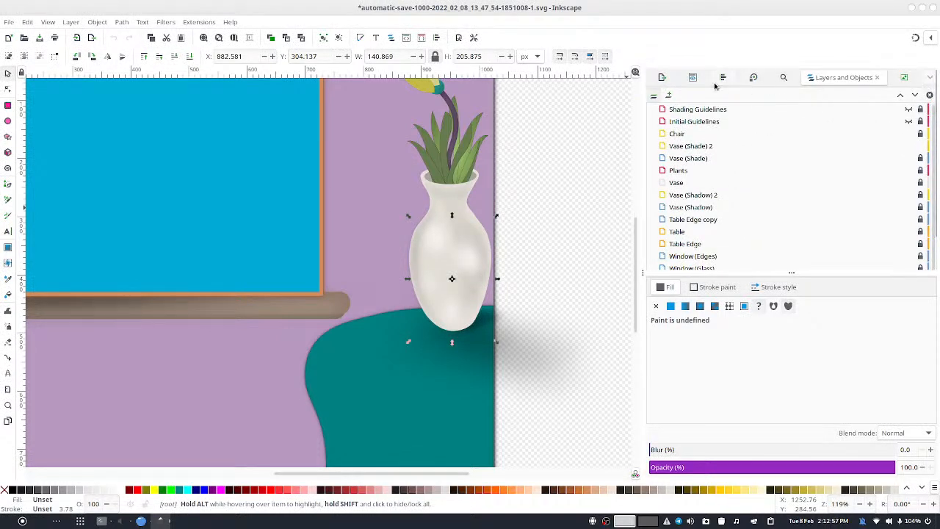
{"action": "left_click", "coordinate": [653, 96]}
{"action": "scroll", "coordinate": [681, 106], "scroll_direction": "down", "scroll_amount": 2}
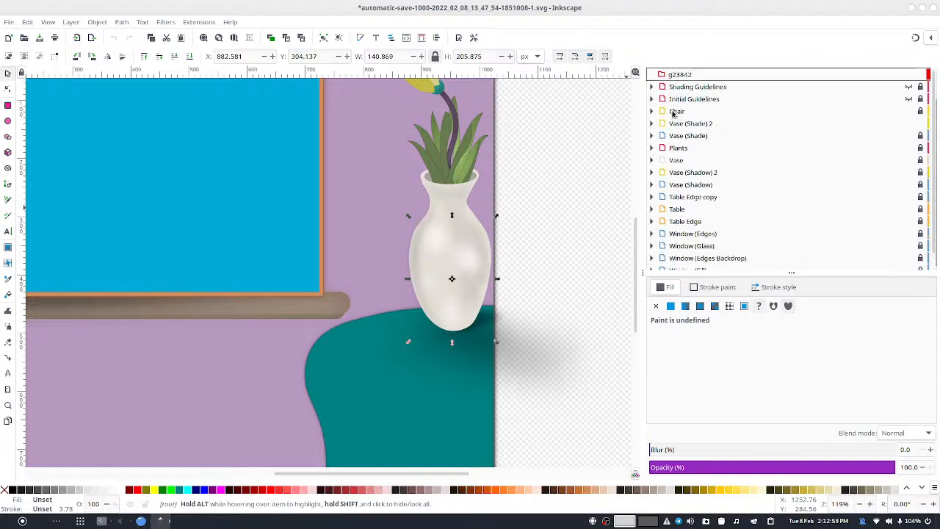
{"action": "left_click_drag", "start_coordinate": [675, 80], "coordinate": [737, 133]}
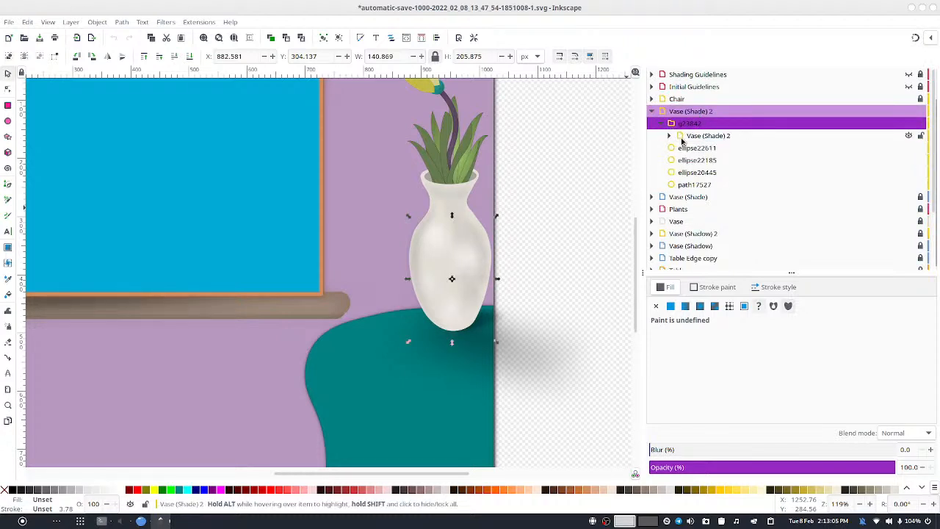
{"action": "left_click_drag", "start_coordinate": [681, 138], "coordinate": [719, 129]}
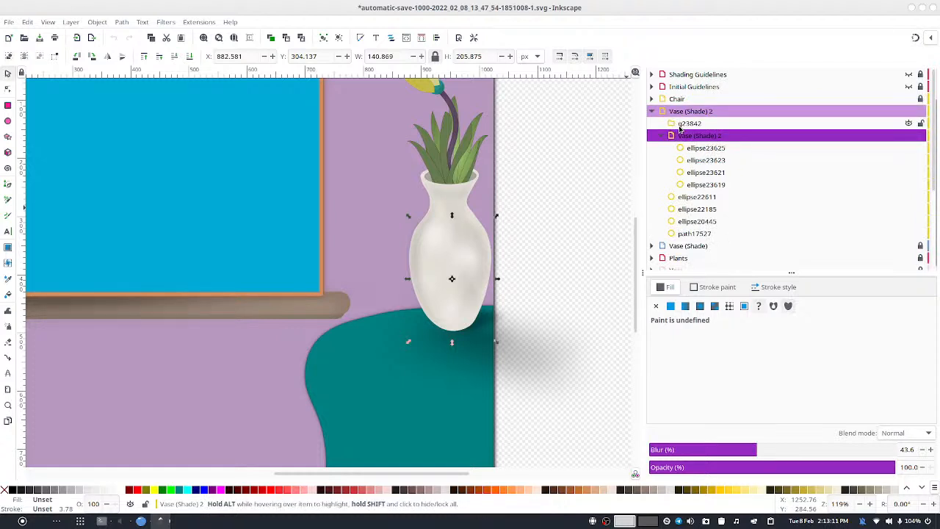
Step: Delete the empty group g23842 from the Vase (Shade) 2 layer
{"action": "left_click", "coordinate": [679, 126]}
{"action": "right_click", "coordinate": [679, 126]}
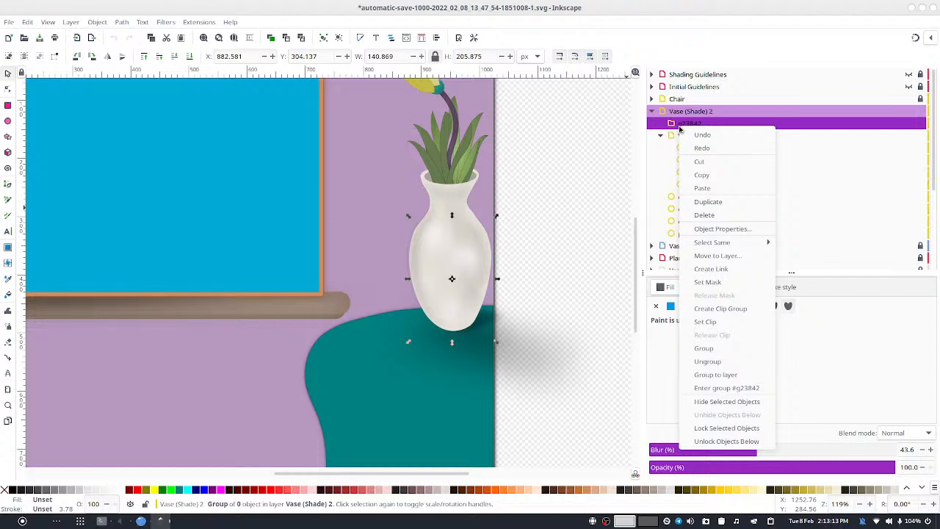
{"action": "left_click", "coordinate": [547, 141]}
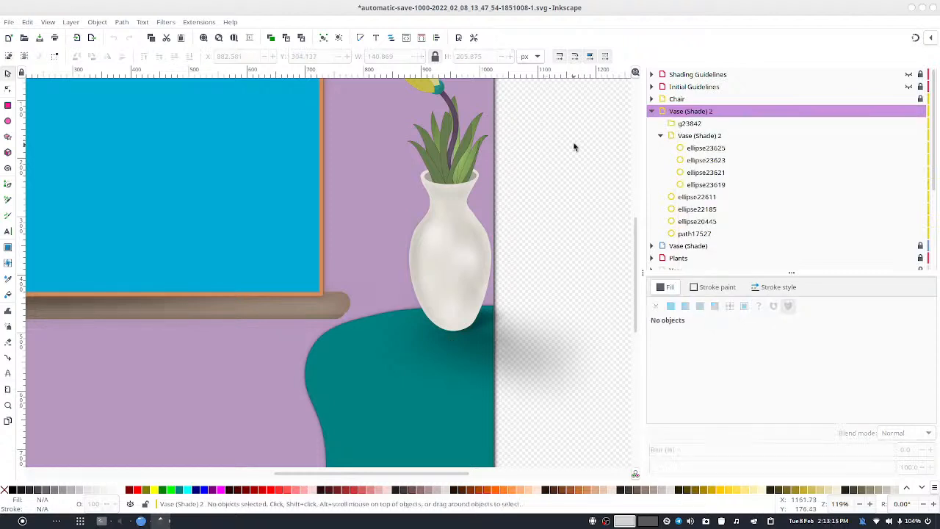
{"action": "left_click", "coordinate": [688, 123]}
{"action": "right_click", "coordinate": [694, 125]}
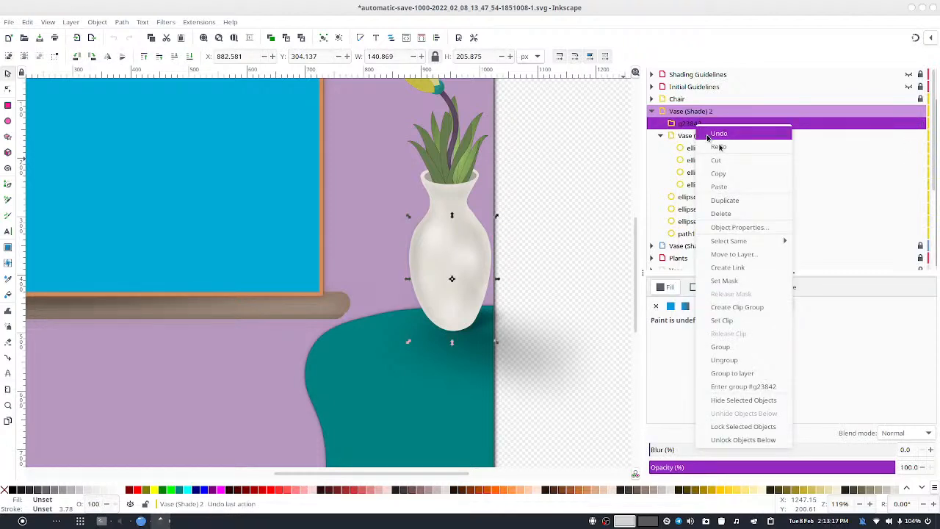
{"action": "left_click", "coordinate": [753, 214]}
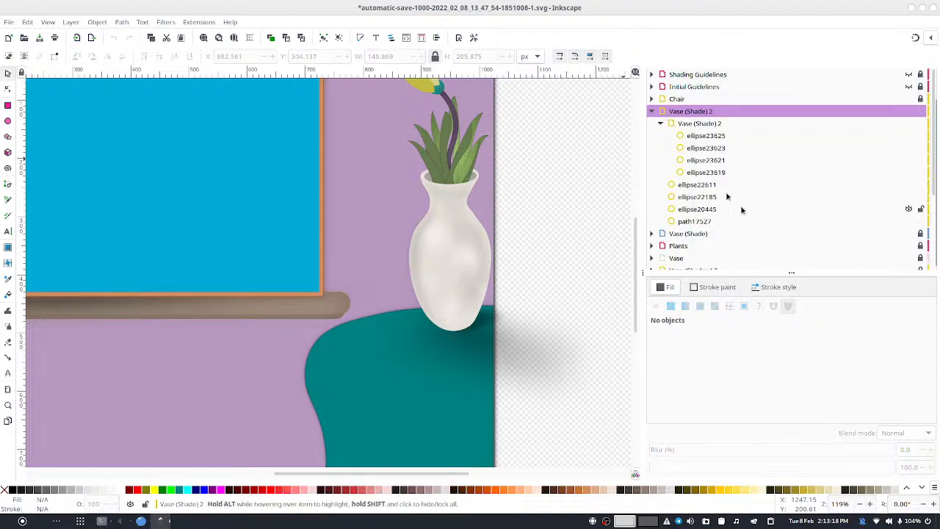
Step: Rename the sublayer nested inside the Vase (Shade) 2 layer as Shade2
{"action": "left_click", "coordinate": [708, 125]}
{"action": "right_click", "coordinate": [708, 125]}
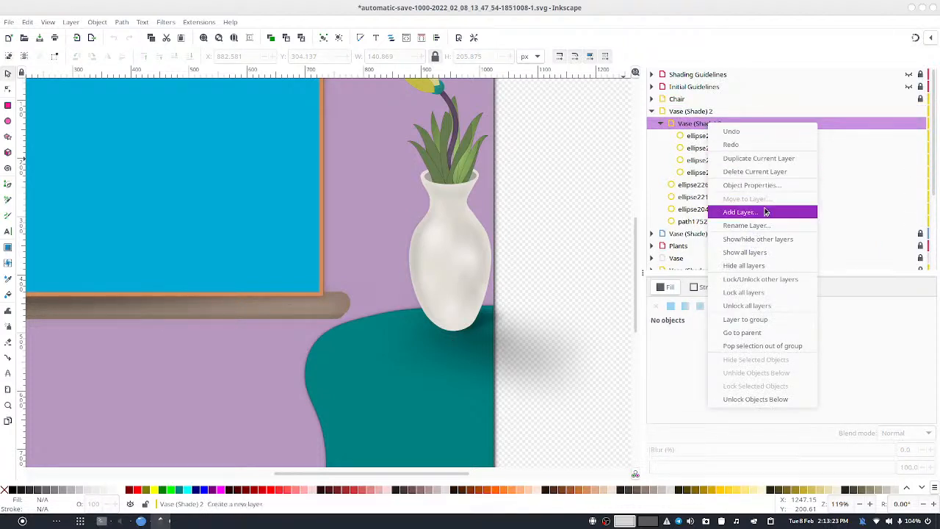
{"action": "left_click", "coordinate": [745, 224]}
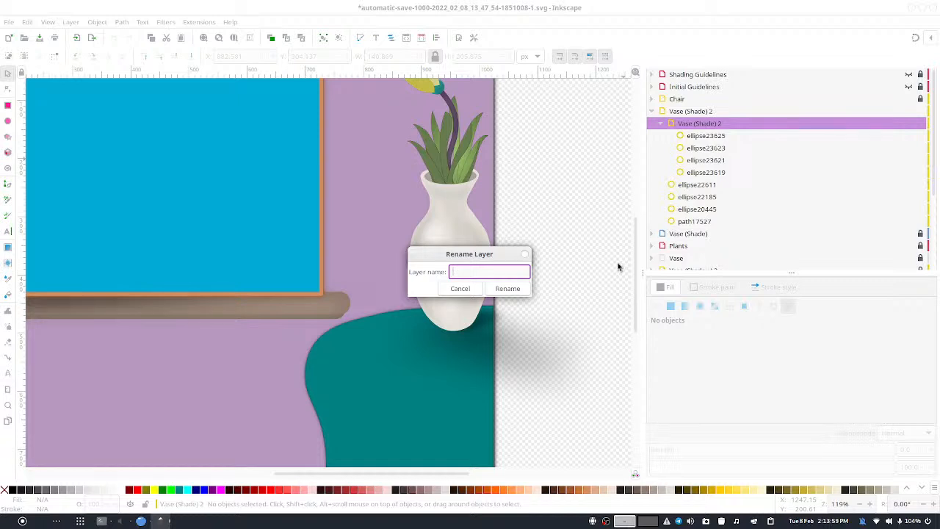
{"action": "type", "text": "Shade2"}
{"action": "key", "text": "Return"}
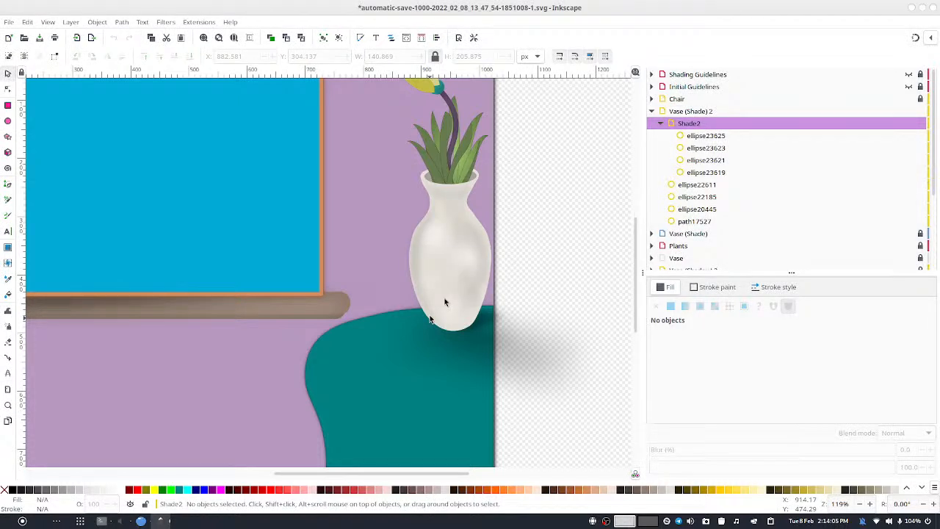
Step: Select the whole Shade2 sublayer and scale its blurred highlights to about 131 by 191 px on the vase
{"action": "left_click", "coordinate": [469, 266]}
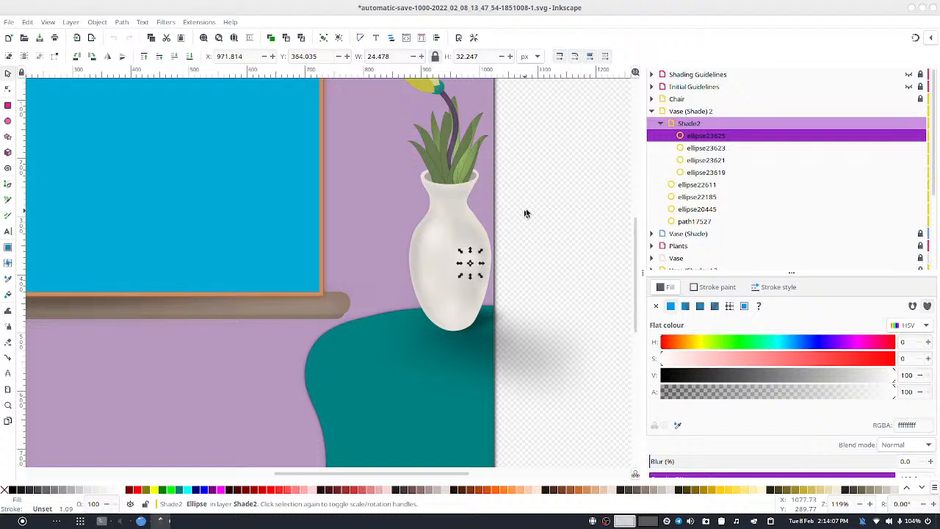
{"action": "left_click", "coordinate": [680, 122]}
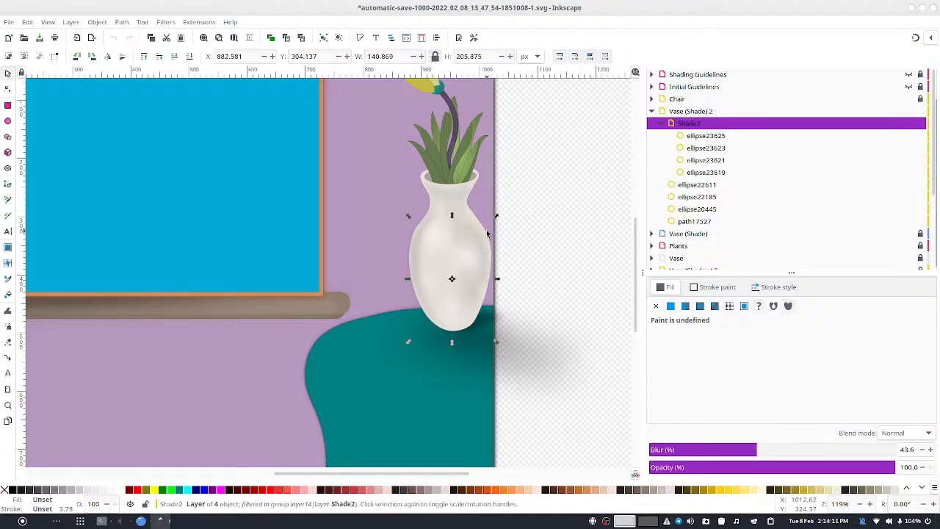
{"action": "left_click_drag", "start_coordinate": [496, 215], "coordinate": [505, 211]}
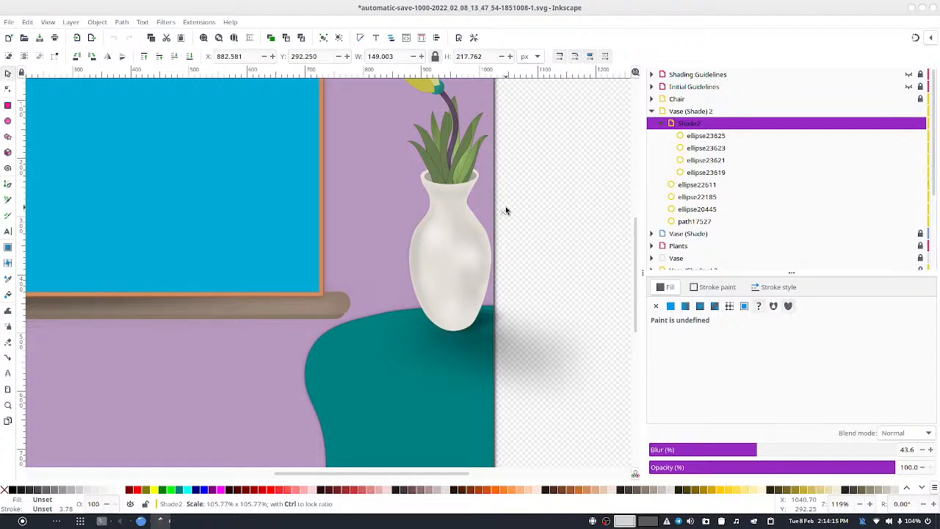
{"action": "left_click_drag", "start_coordinate": [505, 211], "coordinate": [491, 225]}
Step: Duplicate the Shade2 sublayer repeatedly, shifting copies slightly over the vase body to build up stronger highlights
{"action": "key", "text": "ctrl+d"}
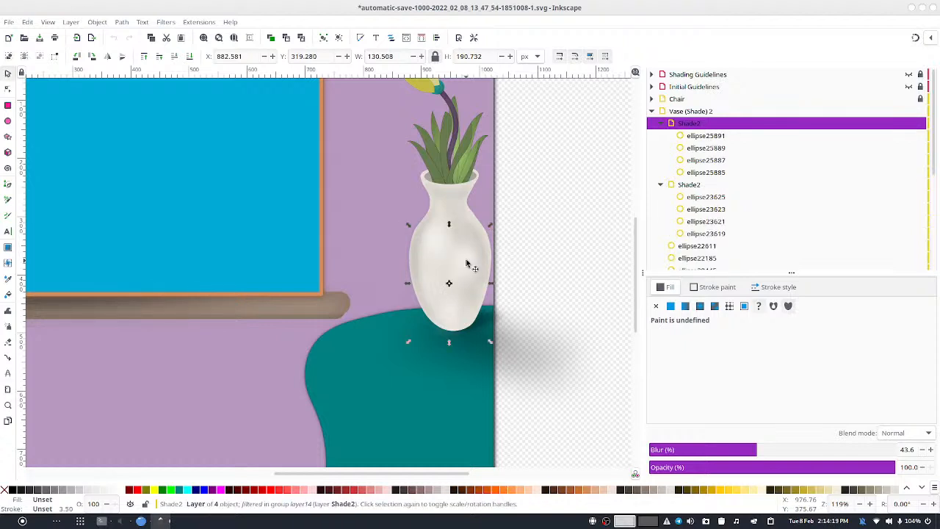
{"action": "key", "text": "ctrl+d"}
{"action": "mouse_move", "coordinate": [467, 265]}
{"action": "left_mouse_down"}
{"action": "mouse_move", "coordinate": [461, 247]}
{"action": "mouse_move", "coordinate": [468, 257]}
{"action": "left_mouse_up"}
{"action": "key", "text": "ctrl+d"}
{"action": "key", "text": "ctrl+d"}
{"action": "key", "text": "ctrl+d"}
{"action": "key", "text": "ctrl+d"}
{"action": "key", "text": "ctrl+d"}
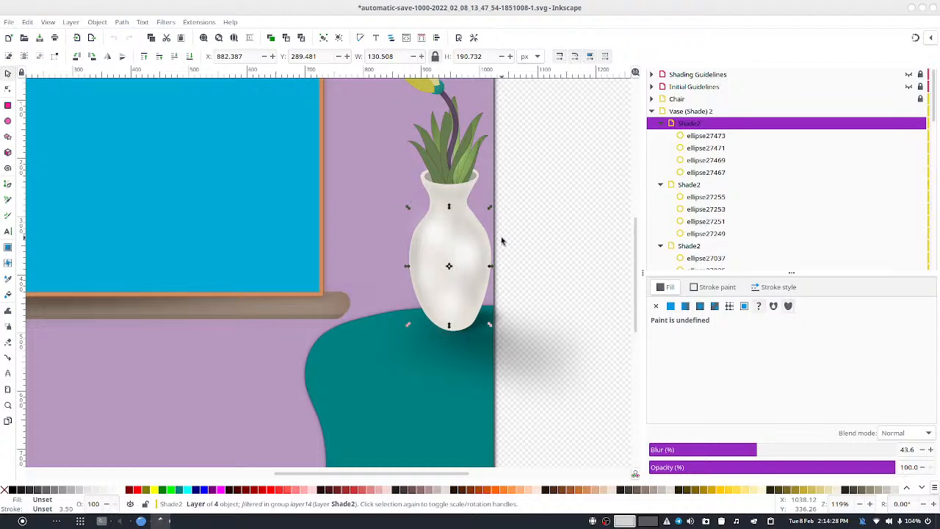
{"action": "mouse_move", "coordinate": [467, 257]}
{"action": "left_mouse_down"}
{"action": "mouse_move", "coordinate": [488, 266]}
{"action": "mouse_move", "coordinate": [474, 267]}
{"action": "mouse_move", "coordinate": [474, 256]}
{"action": "left_mouse_up"}
{"action": "left_click", "coordinate": [491, 244]}
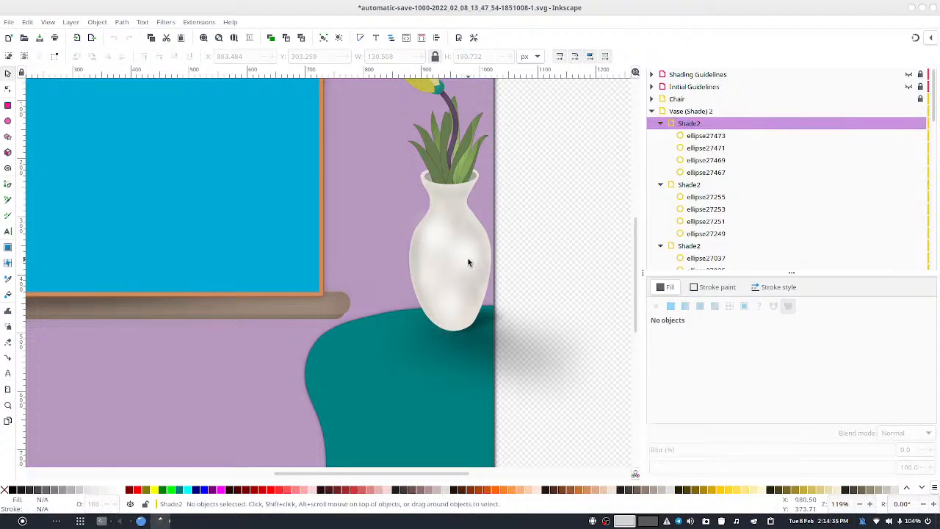
Step: Select the whole topmost Shade2 sublayer and add two more duplicates of it
{"action": "left_click", "coordinate": [467, 259], "text": "ctrl"}
{"action": "left_click", "coordinate": [574, 185]}
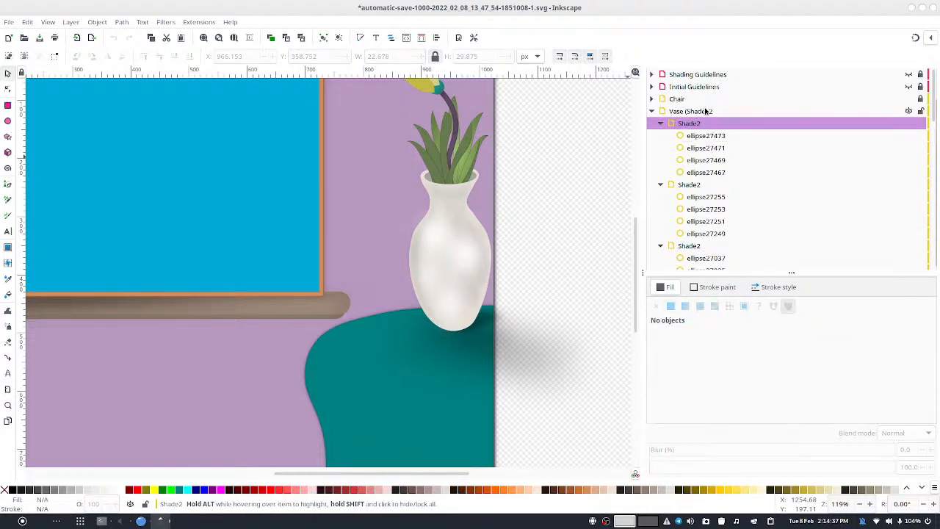
{"action": "left_click", "coordinate": [699, 129]}
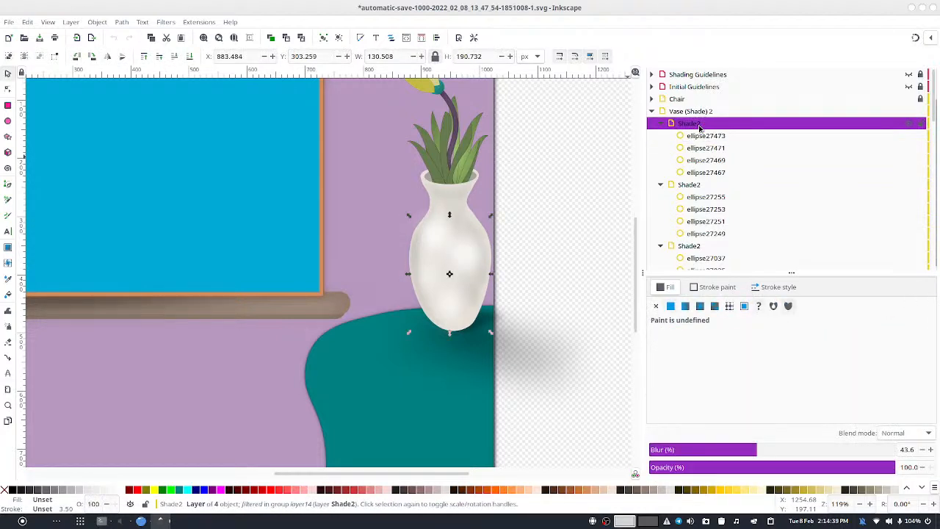
{"action": "left_click", "coordinate": [549, 207]}
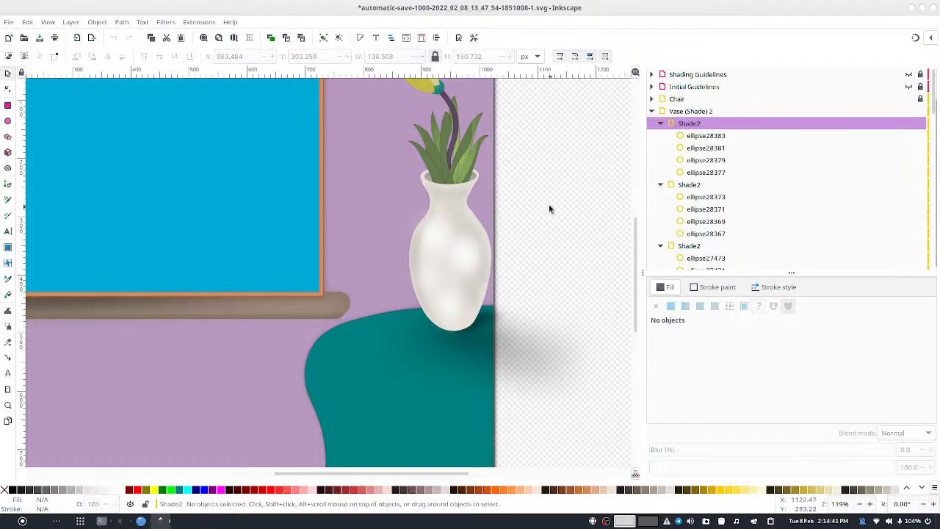
Step: Move individual highlight ellipses of the topmost Shade2 sublayer slightly, placing ellipse28377 at about X 910, Y 339 px
{"action": "left_click", "coordinate": [439, 248]}
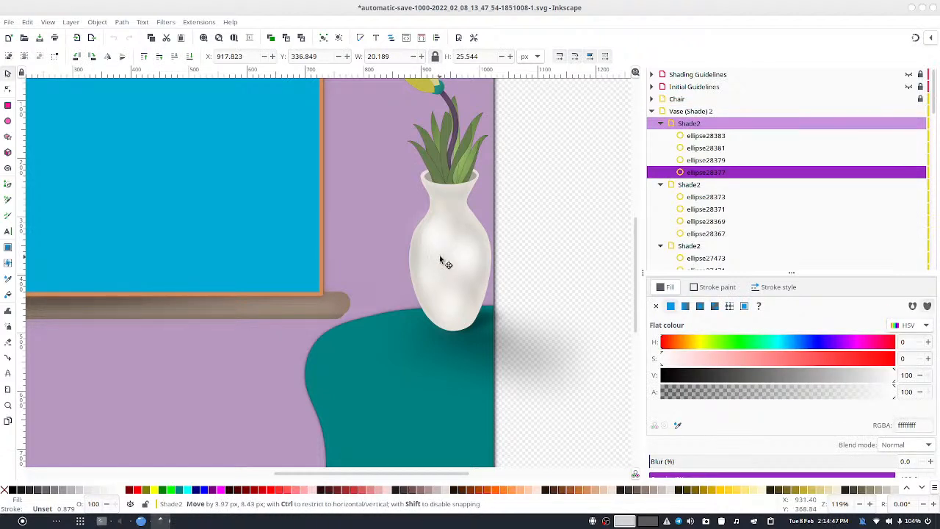
{"action": "left_click", "coordinate": [456, 228]}
{"action": "left_click_drag", "start_coordinate": [434, 240], "coordinate": [431, 251]}
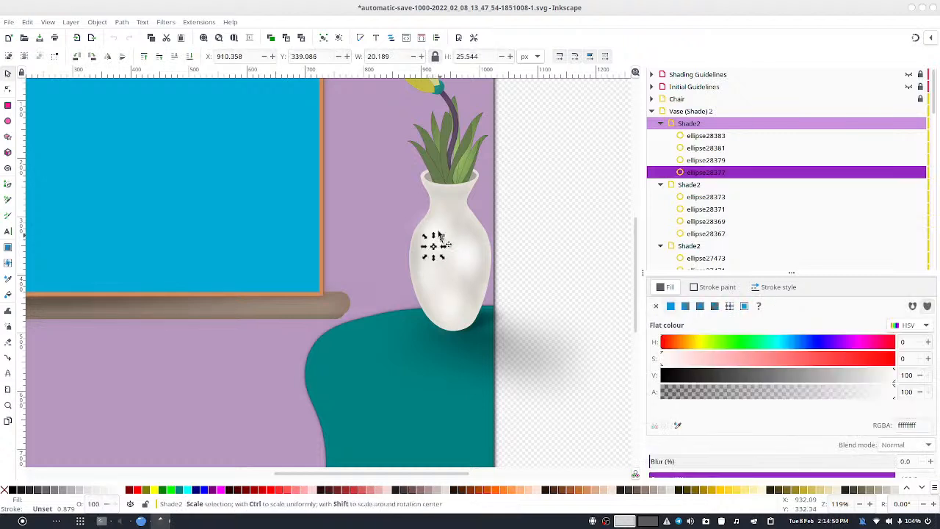
{"action": "left_click", "coordinate": [535, 221]}
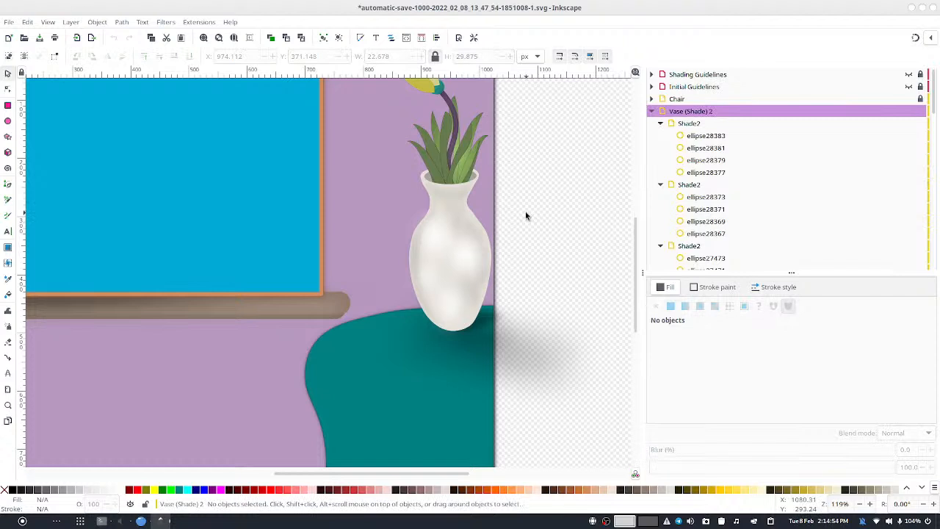
Step: Select the whole Vase (Shade) 2 layer and set its opacity to 92.3%
{"action": "scroll", "coordinate": [525, 215], "scroll_direction": "down", "scroll_amount": 4}
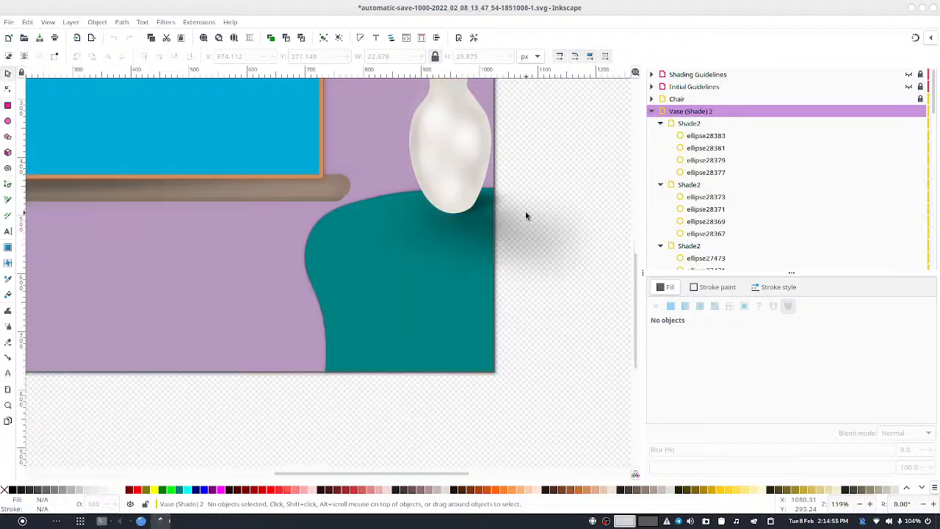
{"action": "scroll", "coordinate": [525, 215], "scroll_direction": "up", "scroll_amount": 1}
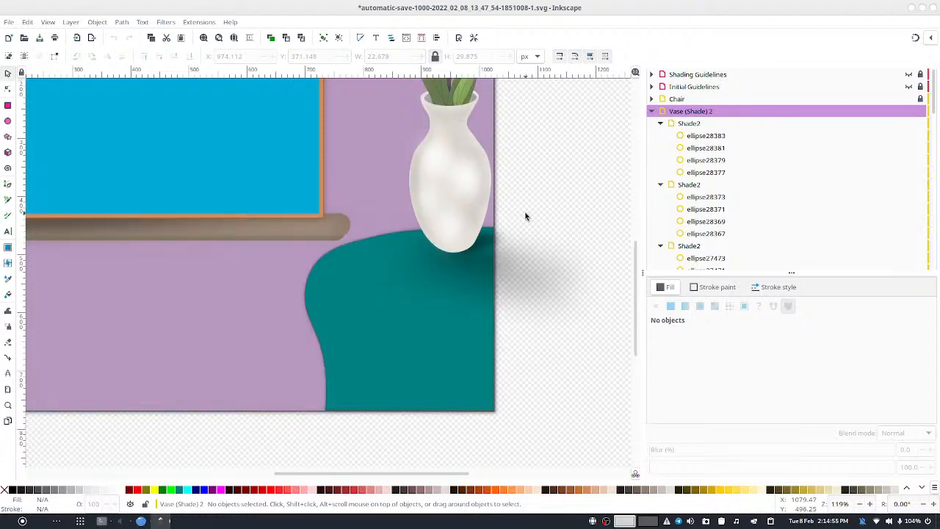
{"action": "scroll", "coordinate": [525, 215], "scroll_direction": "down", "scroll_amount": 1}
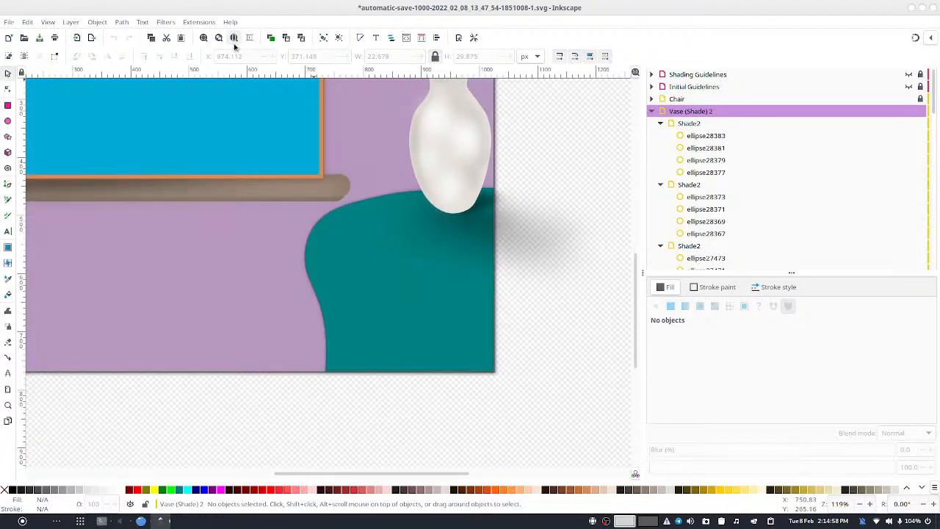
{"action": "left_click", "coordinate": [234, 39]}
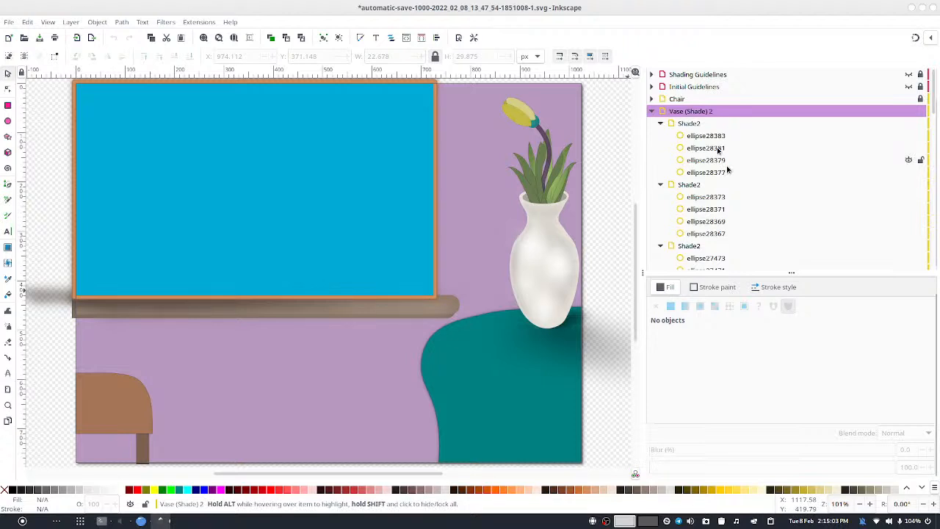
{"action": "left_click", "coordinate": [690, 111]}
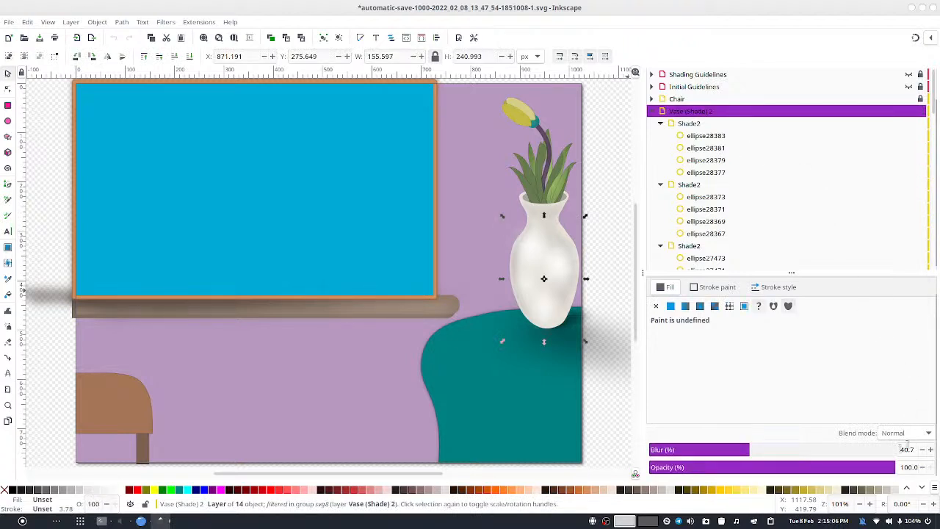
{"action": "left_click", "coordinate": [867, 467]}
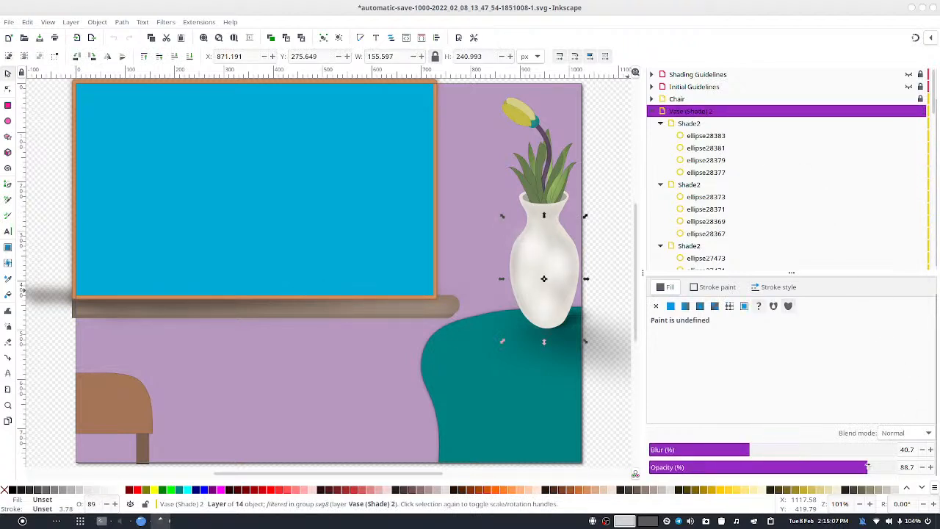
{"action": "left_click_drag", "start_coordinate": [867, 467], "coordinate": [876, 467]}
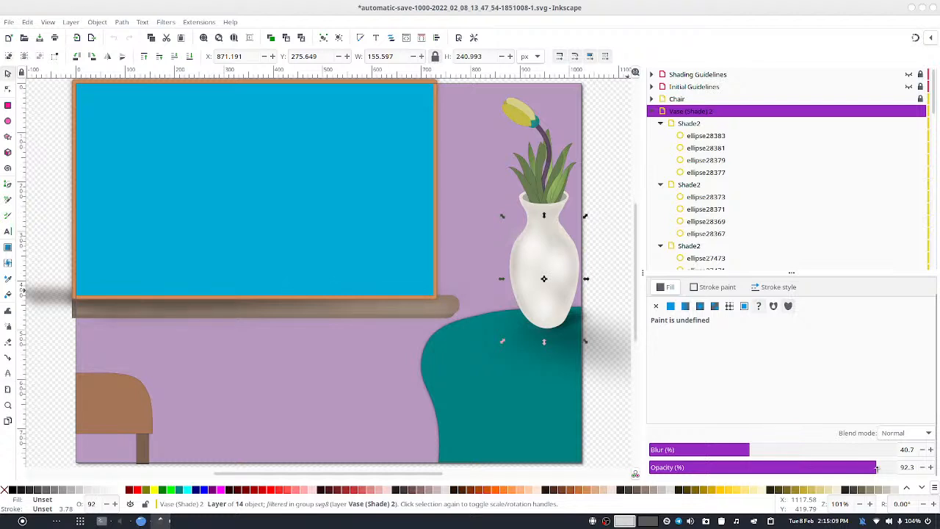
Step: Set the blur of the Vase (Shade) 2 layer to 39.6%
{"action": "left_click", "coordinate": [922, 451]}
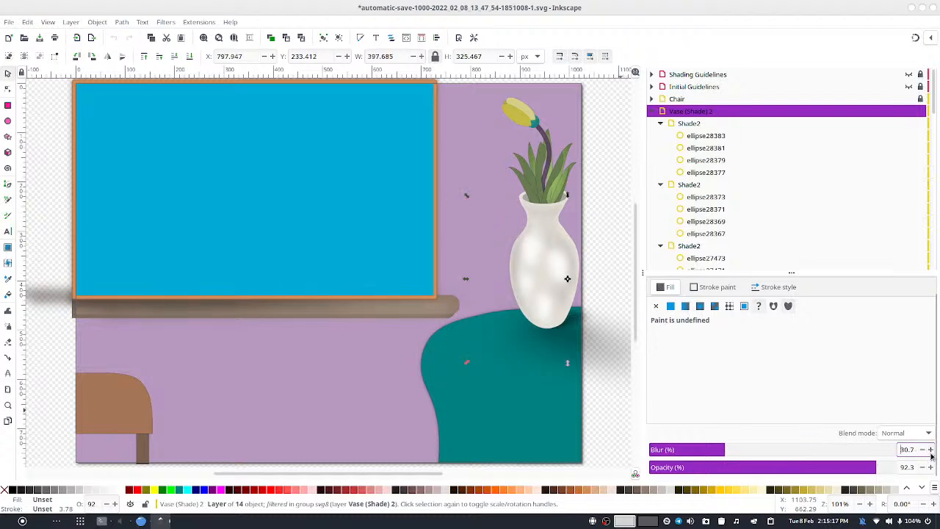
{"action": "left_click", "coordinate": [930, 453]}
{"action": "left_click", "coordinate": [930, 455]}
{"action": "left_click_drag", "start_coordinate": [909, 449], "coordinate": [919, 452]}
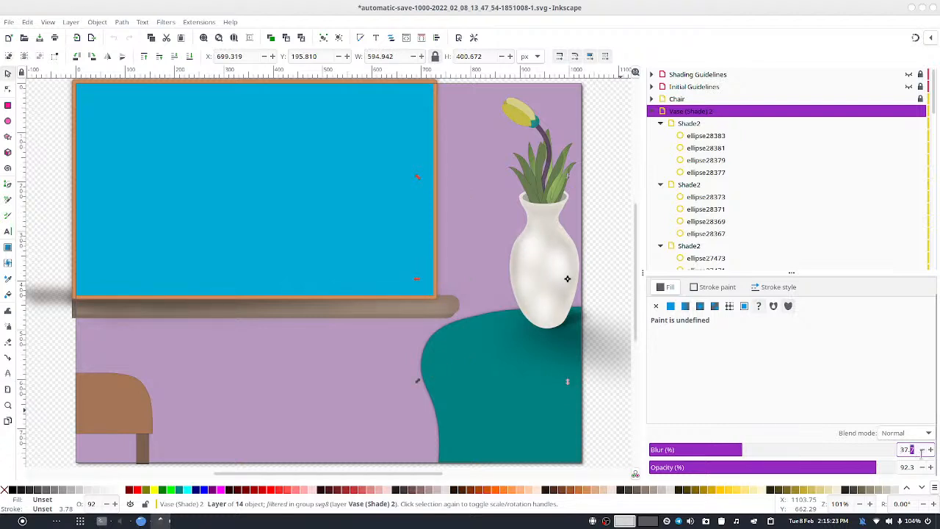
{"action": "type", "text": "6"}
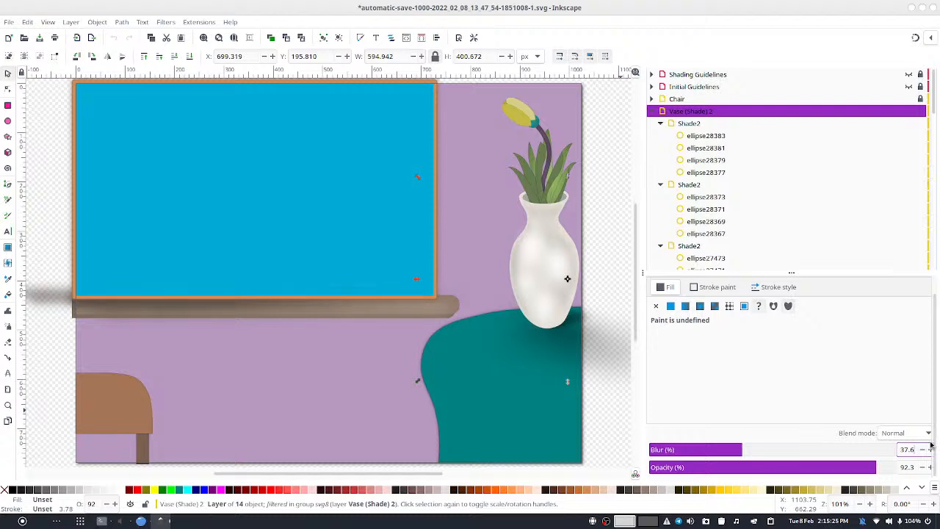
{"action": "left_click", "coordinate": [930, 447]}
{"action": "left_click", "coordinate": [930, 447]}
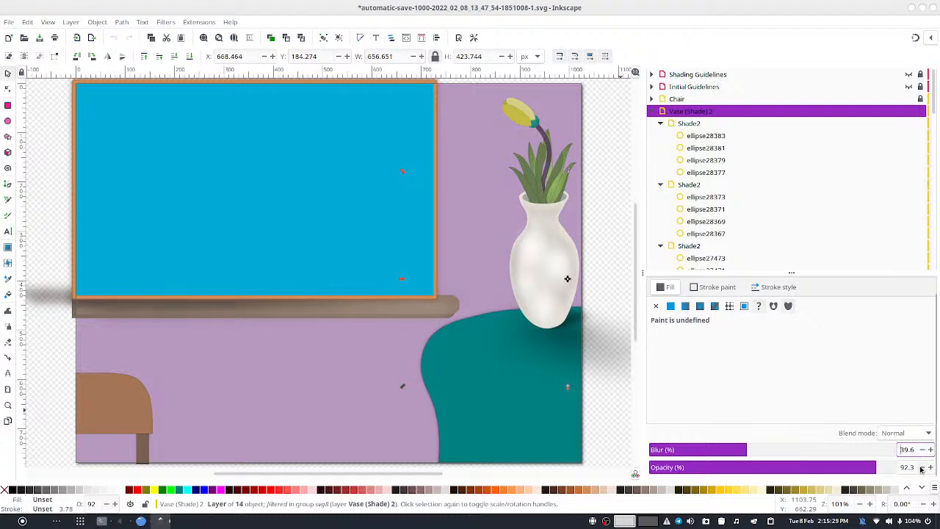
Step: Lower the opacity of the Vase (Shade) 2 layer to 73.6%
{"action": "left_click", "coordinate": [922, 468]}
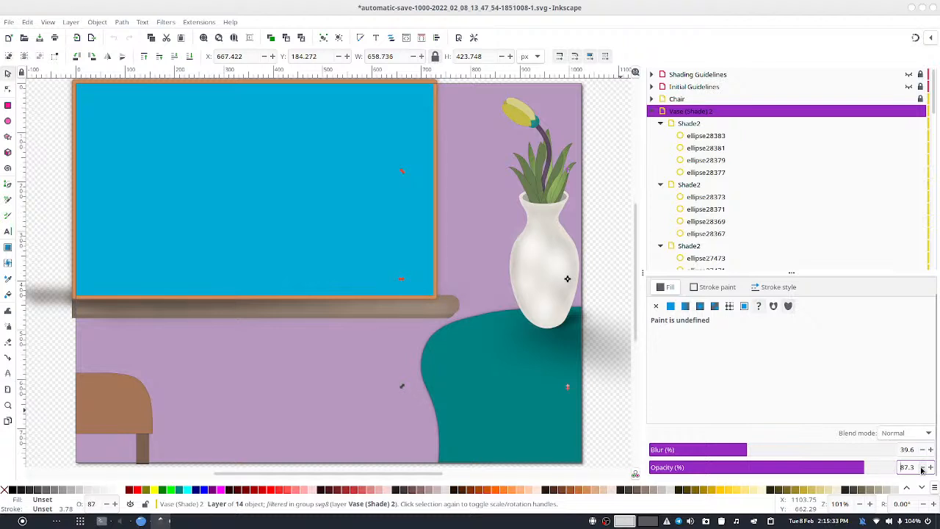
{"action": "left_click", "coordinate": [922, 468]}
{"action": "left_click", "coordinate": [922, 469]}
{"action": "left_click", "coordinate": [922, 469]}
{"action": "left_click", "coordinate": [922, 469]}
{"action": "left_click", "coordinate": [922, 468]}
{"action": "left_click", "coordinate": [922, 468]}
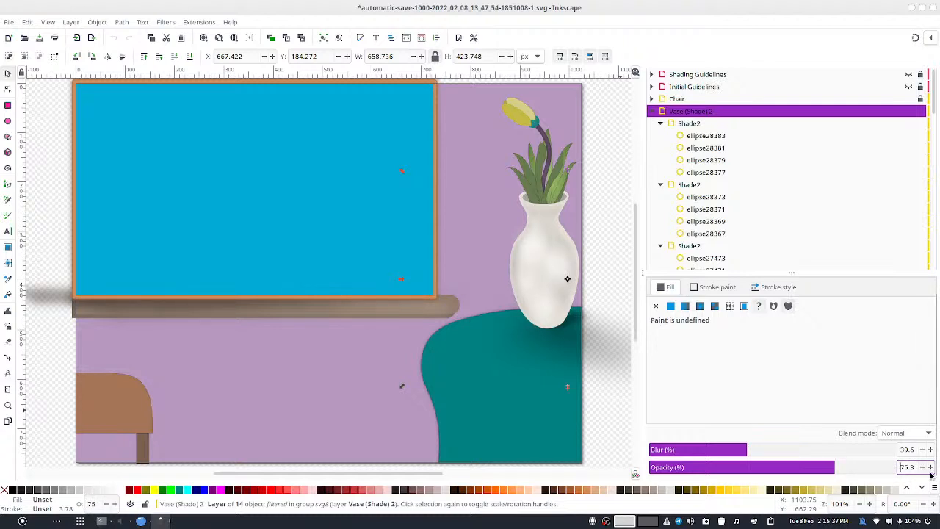
{"action": "left_click_drag", "start_coordinate": [913, 467], "coordinate": [923, 468]}
{"action": "type", "text": "6"}
{"action": "left_click", "coordinate": [922, 469]}
{"action": "left_click", "coordinate": [922, 468]}
{"action": "left_click", "coordinate": [922, 469]}
Step: Deselect everything, lock the Vase (Shade) 2 layer and collapse it in the layer list
{"action": "left_click", "coordinate": [594, 199]}
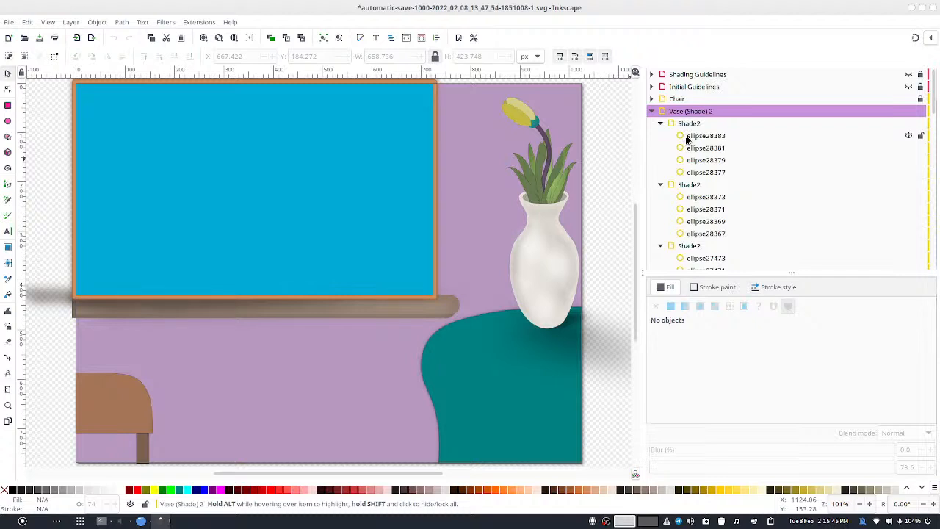
{"action": "left_click", "coordinate": [921, 112]}
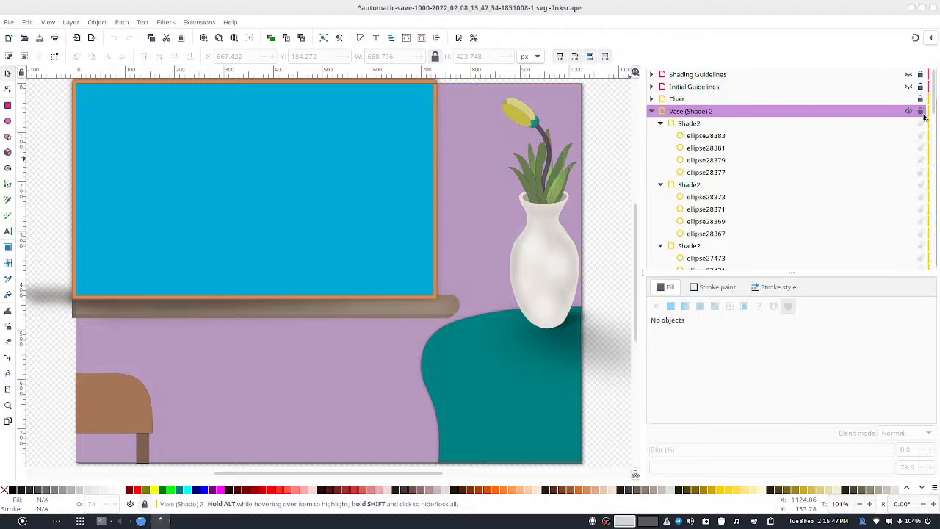
{"action": "left_click", "coordinate": [652, 113]}
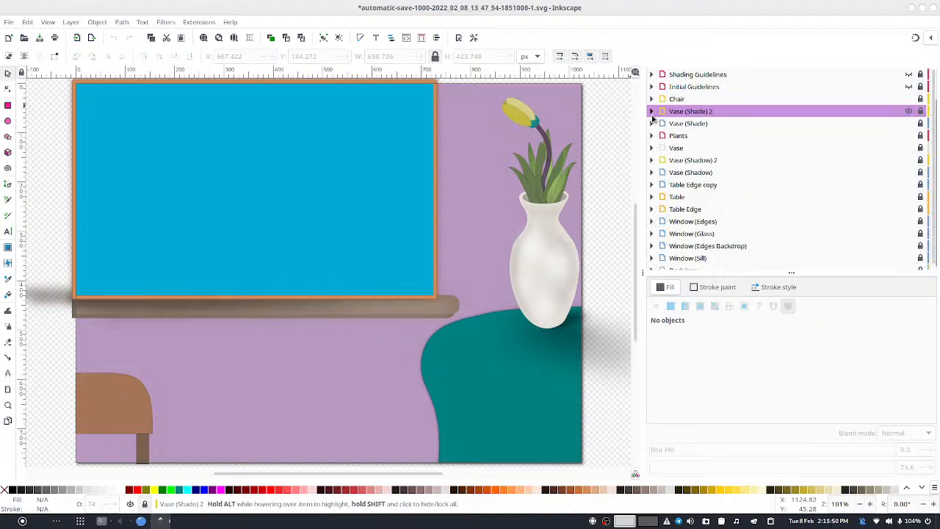
Step: Duplicate the Vase (Shade) 2 layer and select the whole copy
{"action": "right_click", "coordinate": [715, 115]}
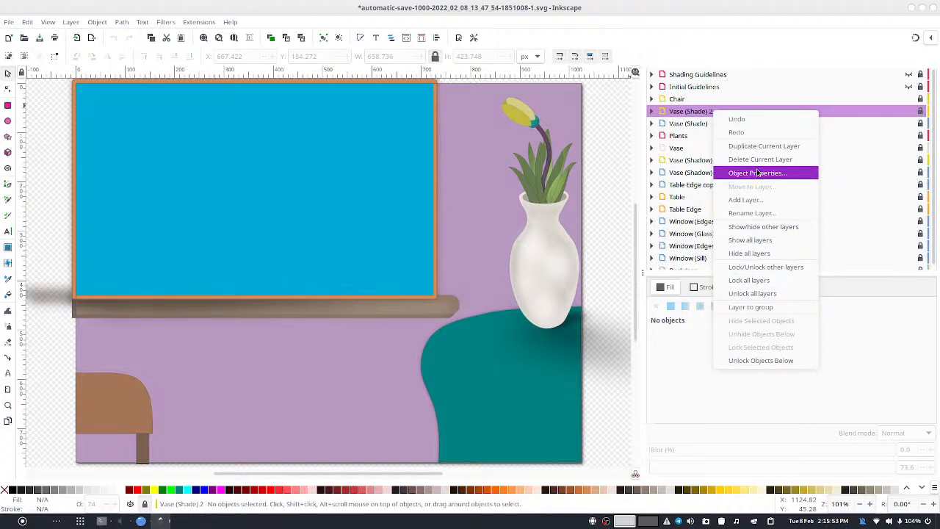
{"action": "left_click", "coordinate": [765, 146]}
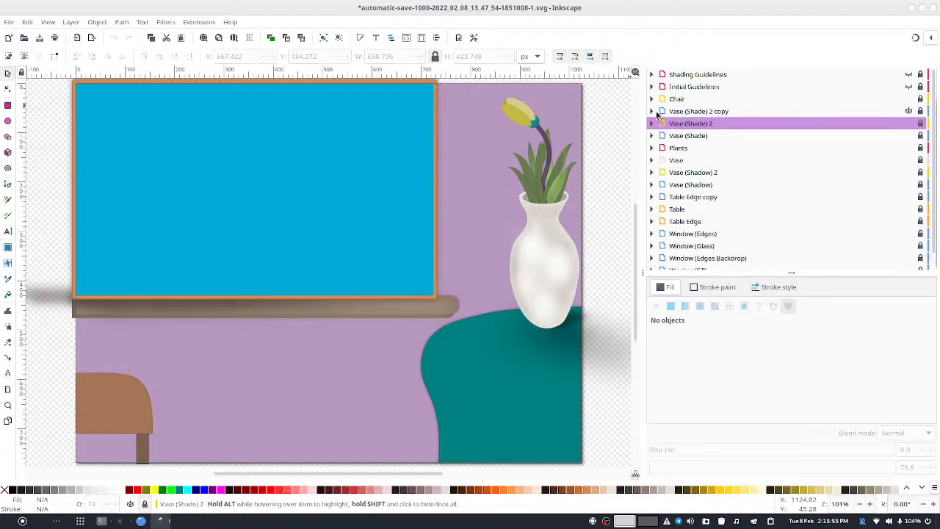
{"action": "left_click", "coordinate": [701, 117]}
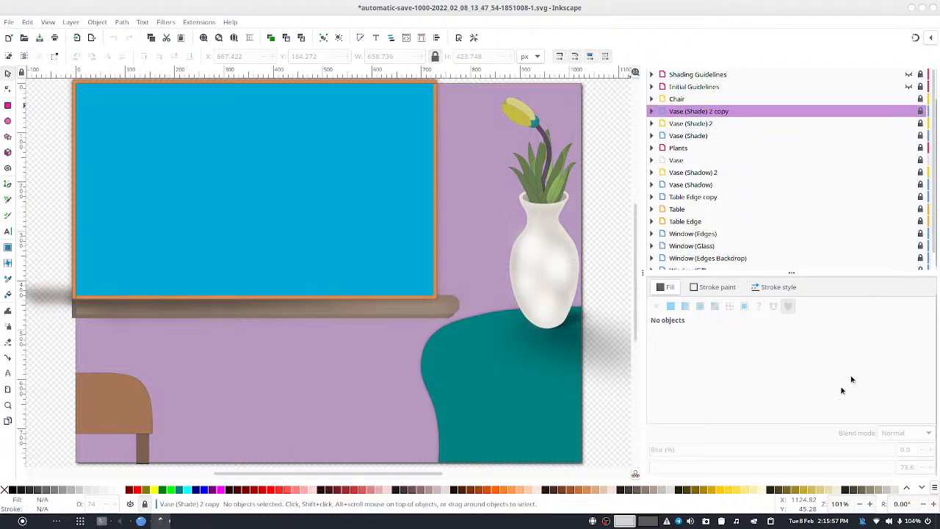
{"action": "left_click", "coordinate": [797, 110]}
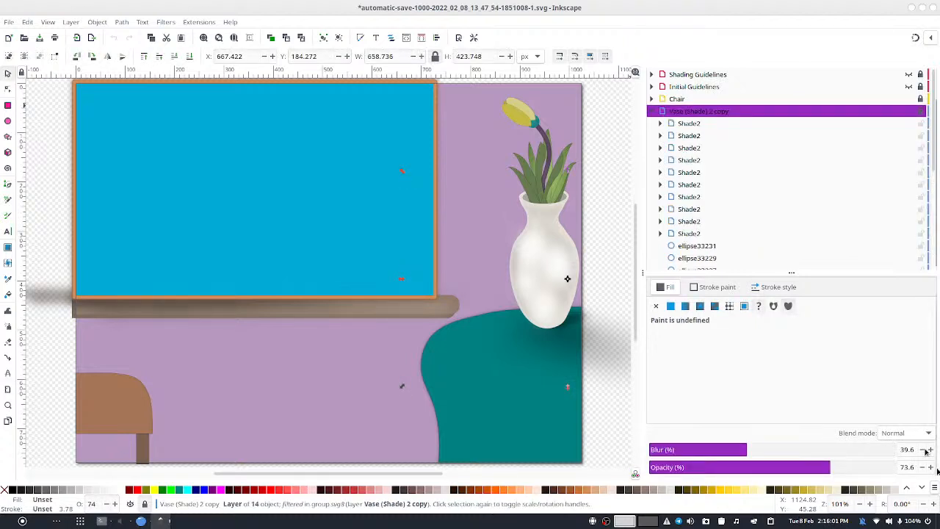
Step: Set the blend mode of the Vase (Shade) 2 copy layer to Soft Light after trying Hard Light
{"action": "left_click", "coordinate": [904, 433]}
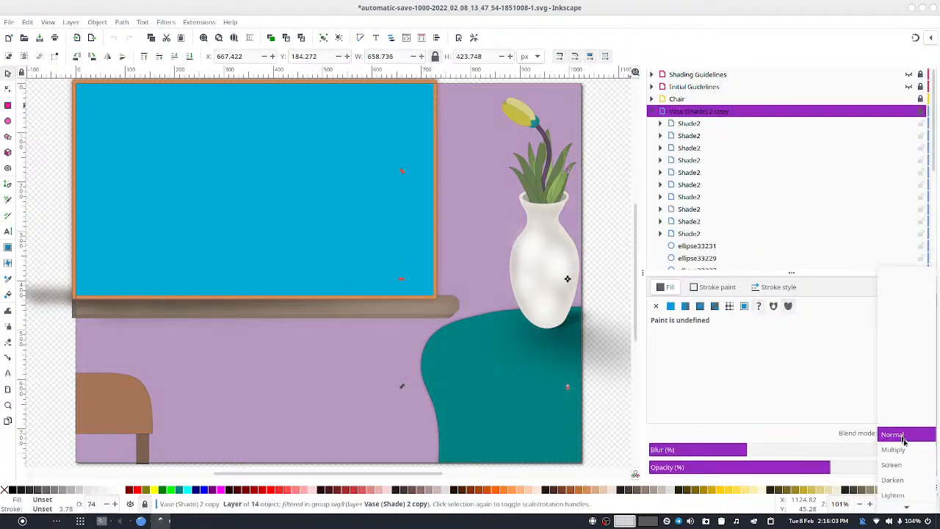
{"action": "left_click", "coordinate": [896, 462]}
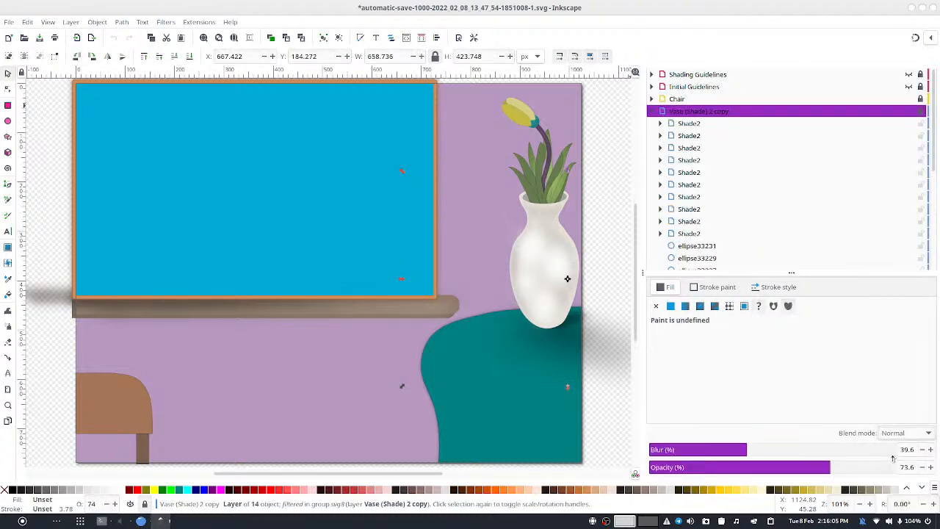
{"action": "left_click", "coordinate": [894, 433]}
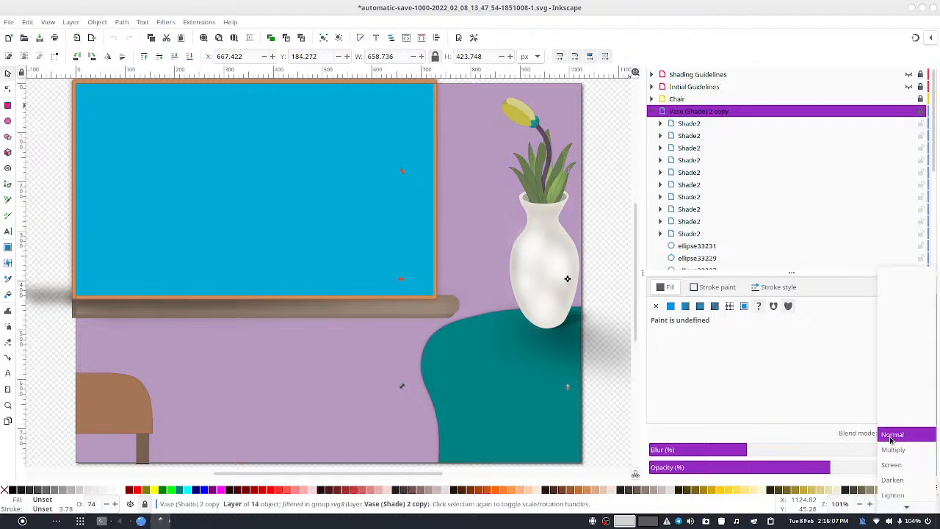
{"action": "mouse_move", "coordinate": [902, 506]}
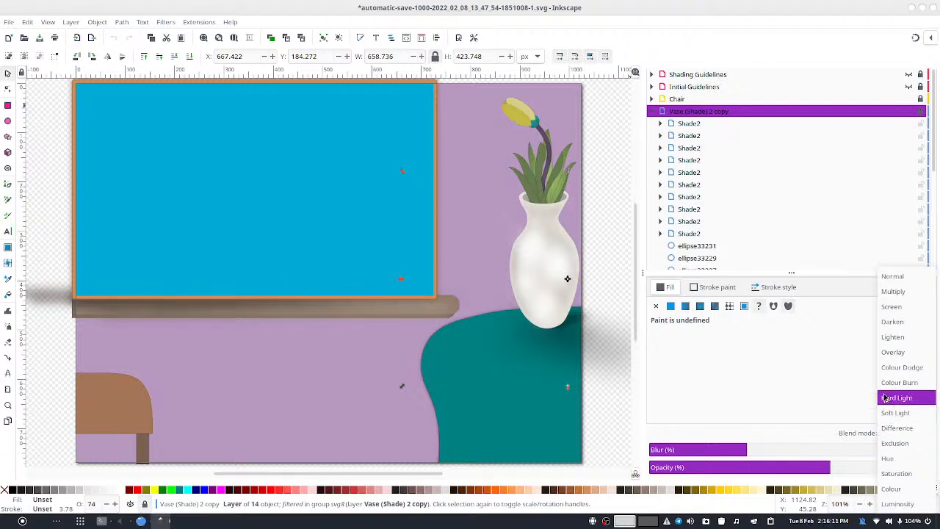
{"action": "left_click", "coordinate": [890, 394]}
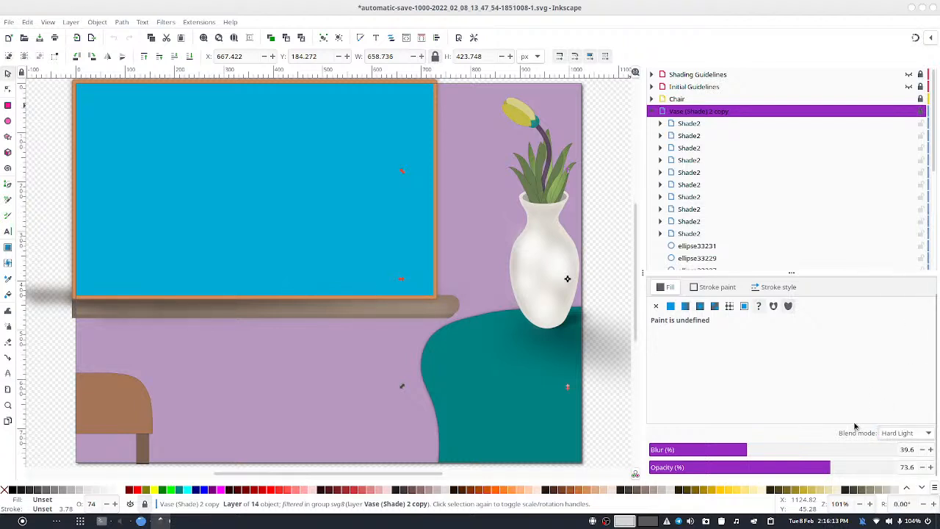
{"action": "left_click", "coordinate": [894, 434]}
{"action": "left_click", "coordinate": [897, 448]}
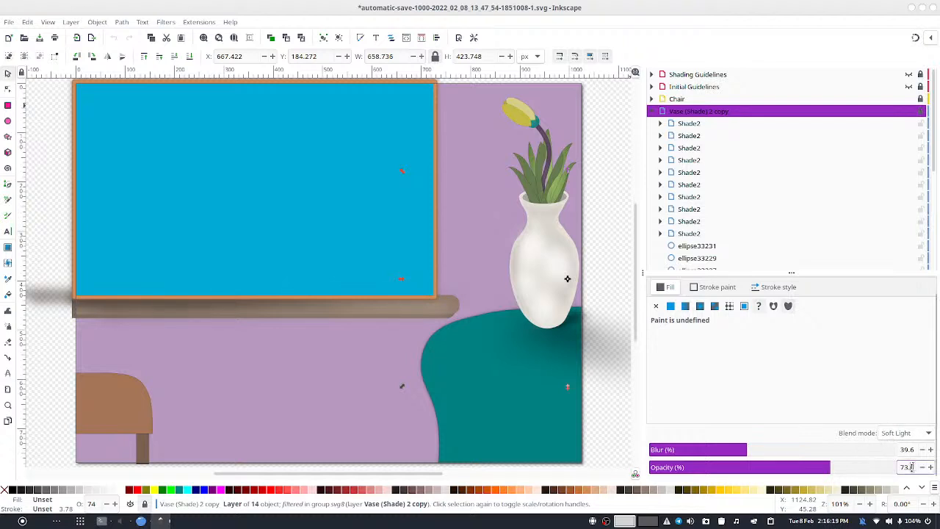
Step: Raise the opacity of the Vase (Shade) 2 copy layer to 97.6%, deselect it and collapse it in the layer list
{"action": "scroll", "coordinate": [907, 467], "scroll_direction": "up", "scroll_amount": 4}
{"action": "scroll", "coordinate": [907, 467], "scroll_direction": "up", "scroll_amount": 6}
{"action": "scroll", "coordinate": [907, 467], "scroll_direction": "up", "scroll_amount": 7}
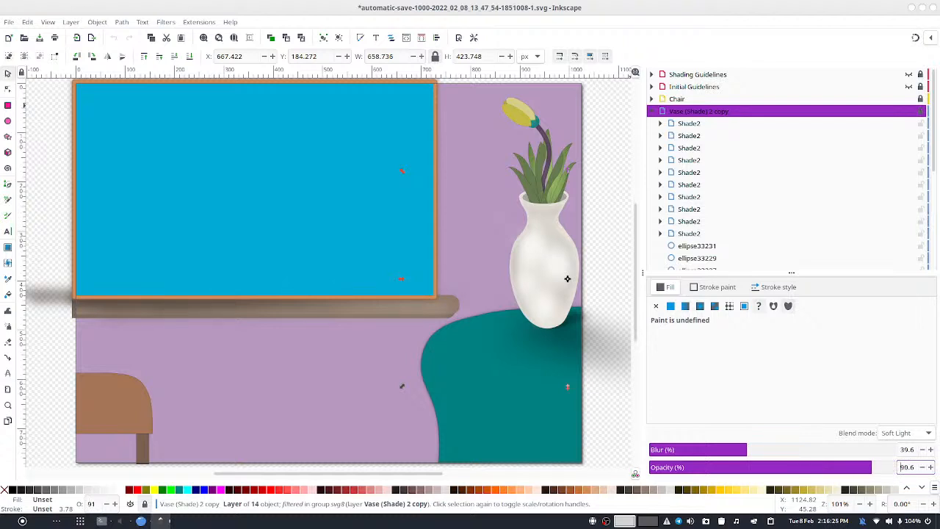
{"action": "scroll", "coordinate": [908, 466], "scroll_direction": "up", "scroll_amount": 1}
{"action": "scroll", "coordinate": [908, 467], "scroll_direction": "up", "scroll_amount": 1}
{"action": "scroll", "coordinate": [901, 467], "scroll_direction": "up", "scroll_amount": 1}
{"action": "scroll", "coordinate": [901, 466], "scroll_direction": "up", "scroll_amount": 2}
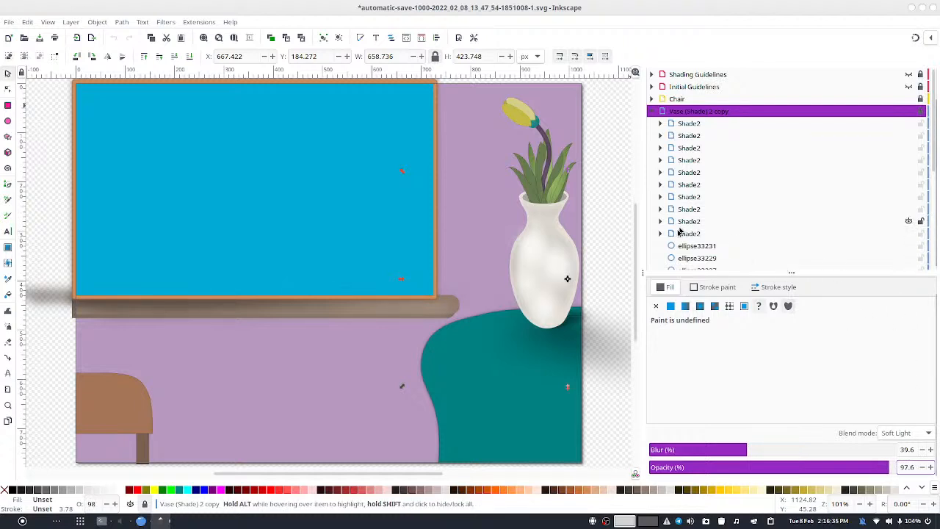
{"action": "left_click", "coordinate": [588, 217]}
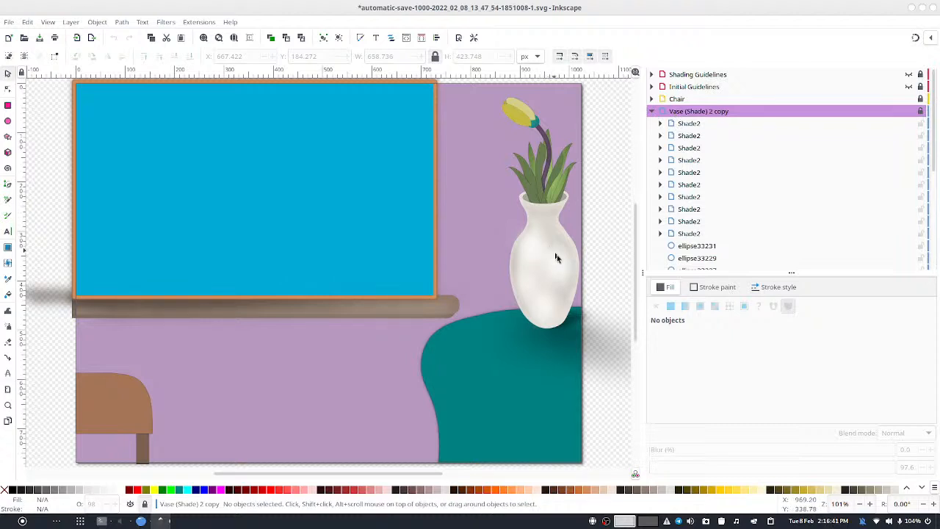
{"action": "left_click", "coordinate": [651, 112]}
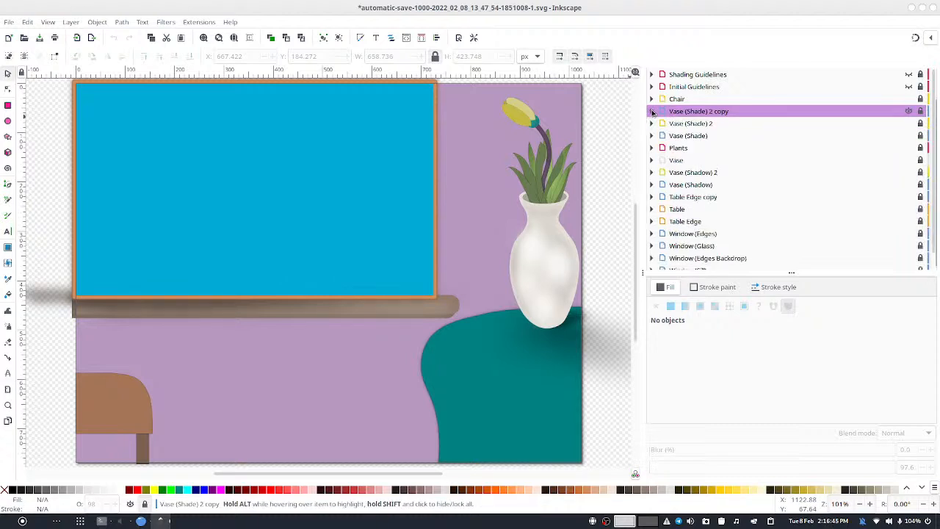
Step: Copy the vase body path rect80005 from the Vase layer and collapse that layer
{"action": "left_click", "coordinate": [651, 161]}
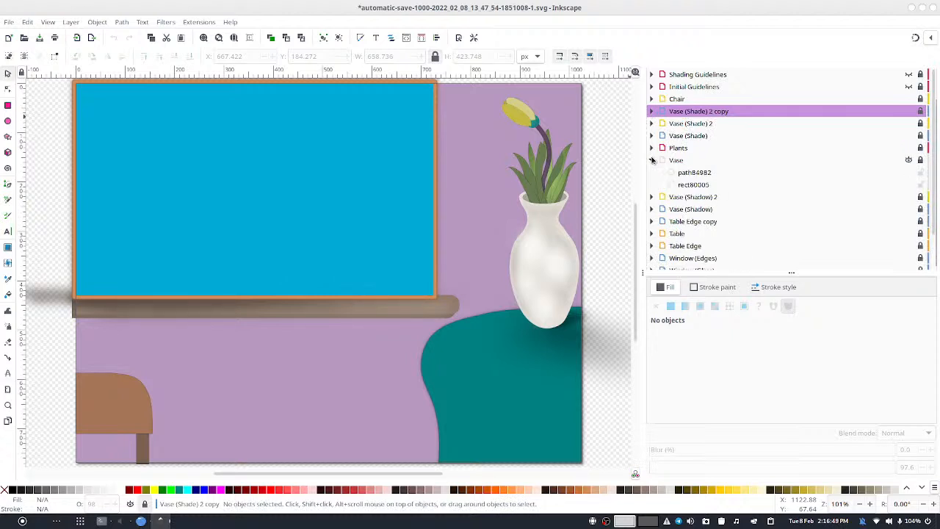
{"action": "left_click", "coordinate": [683, 176]}
{"action": "left_click", "coordinate": [692, 185]}
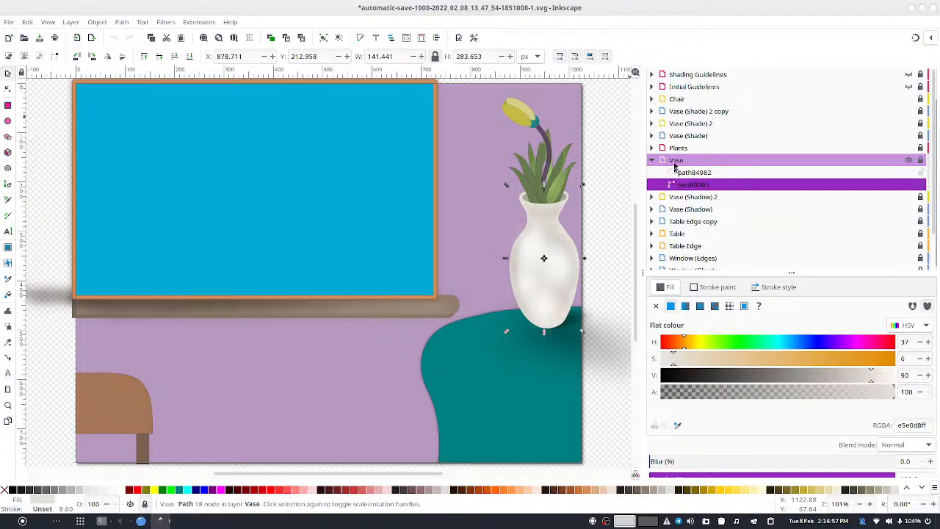
{"action": "left_click", "coordinate": [674, 163]}
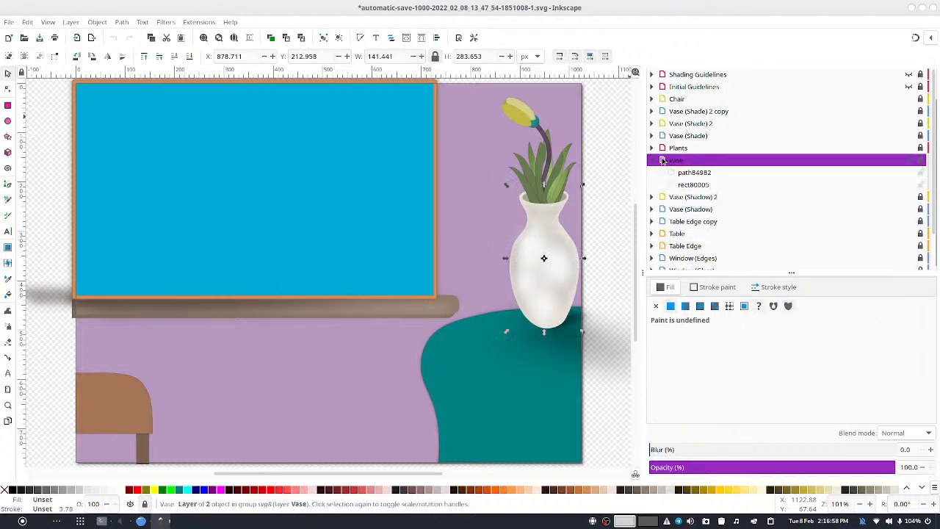
{"action": "left_click", "coordinate": [690, 185]}
{"action": "right_click", "coordinate": [690, 187]}
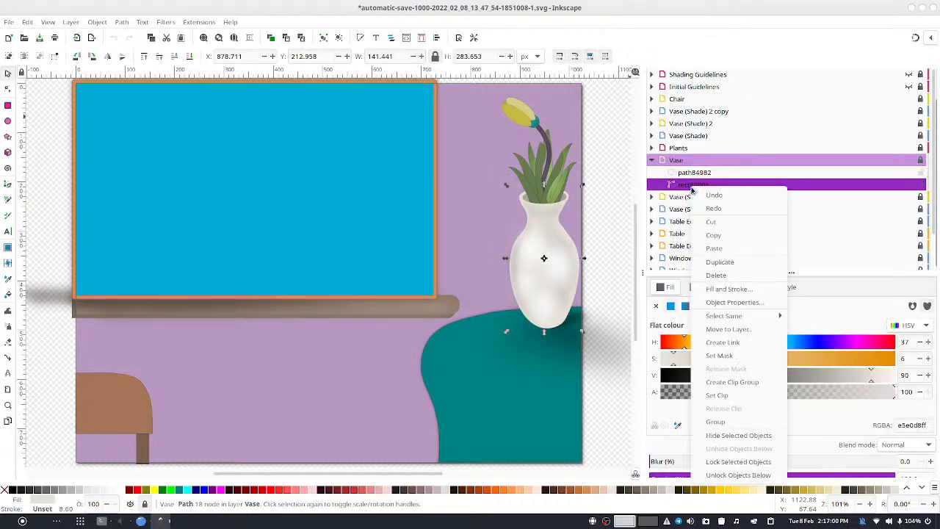
{"action": "left_click", "coordinate": [756, 235]}
{"action": "left_click", "coordinate": [650, 161]}
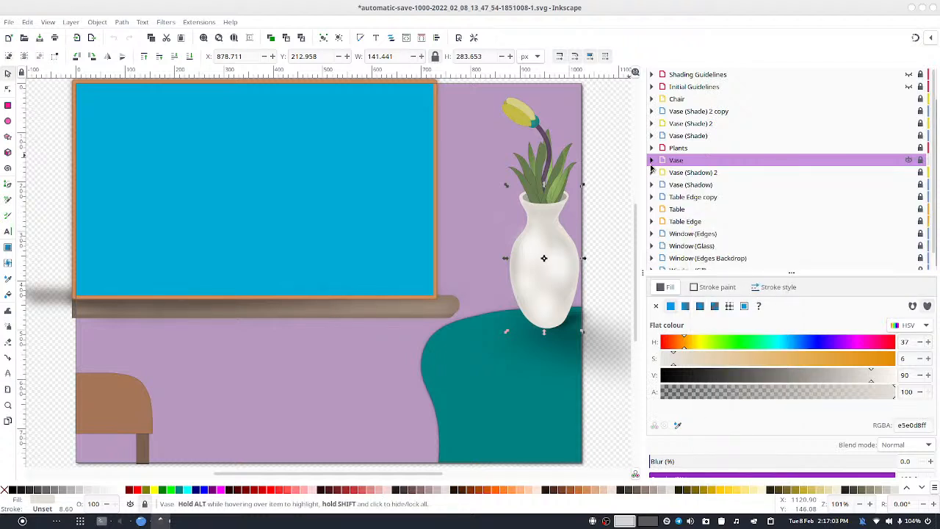
Step: Add a new layer named Vase (Blend) directly above the Vase (Shade) 2 copy layer
{"action": "left_click", "coordinate": [726, 114]}
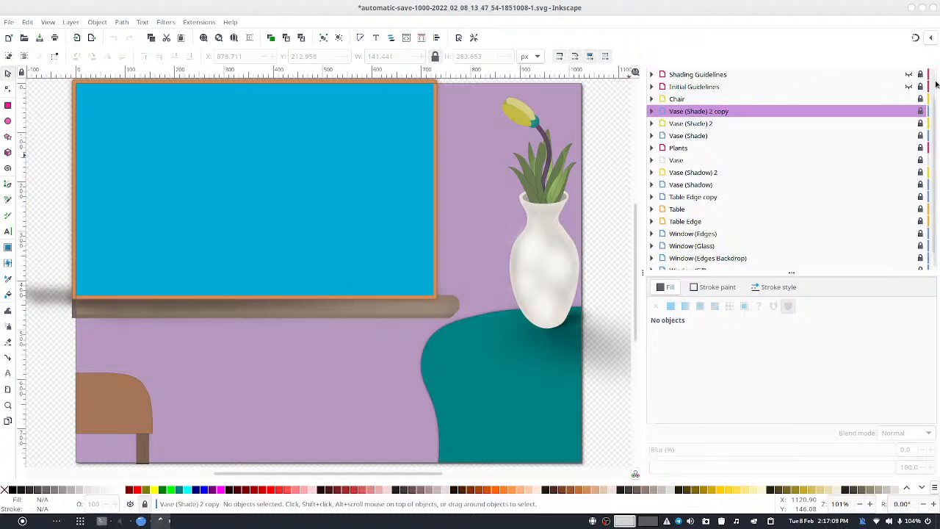
{"action": "scroll", "coordinate": [936, 84], "scroll_direction": "up", "scroll_amount": 2}
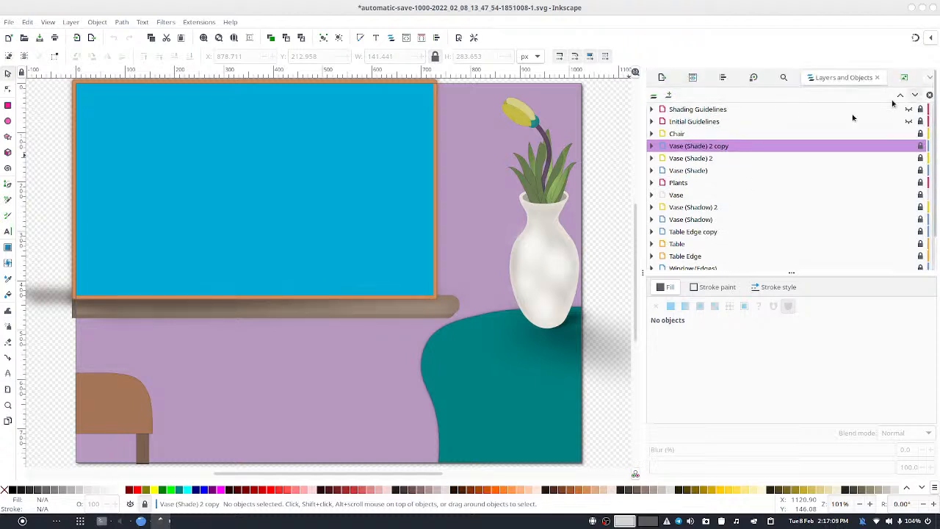
{"action": "left_click", "coordinate": [668, 97]}
{"action": "type", "text": "Vase (Blend"}
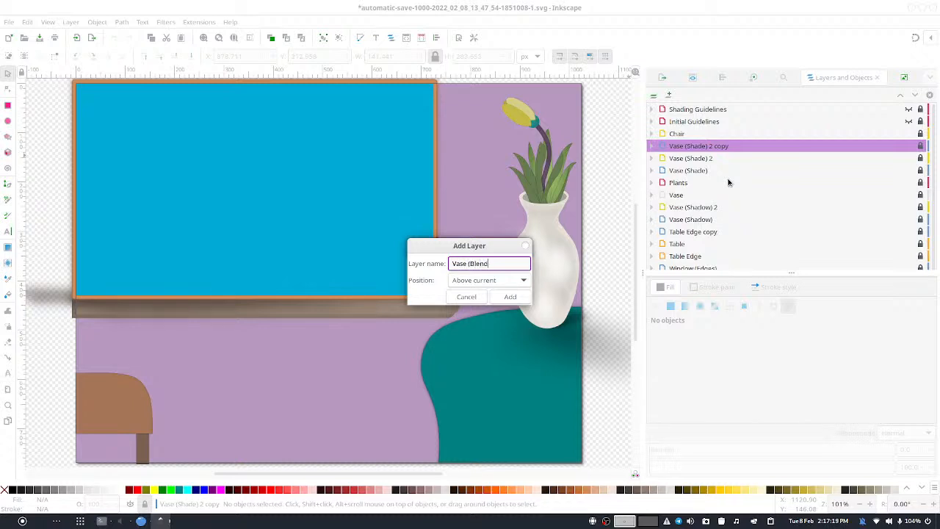
{"action": "key", "text": "Return"}
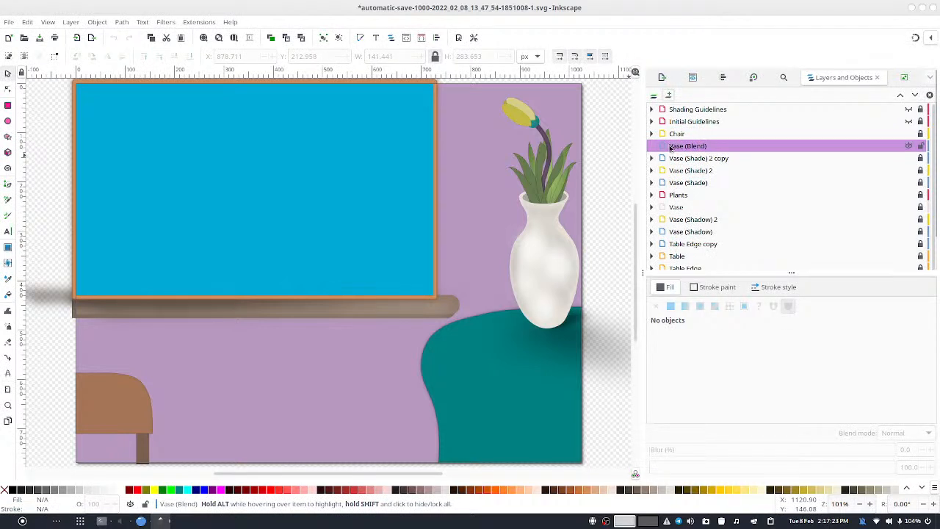
Step: Paste the copied vase body into the Vase (Blend) layer and move it over the original vase, at about X 880, Y 212 px
{"action": "right_click", "coordinate": [670, 148]}
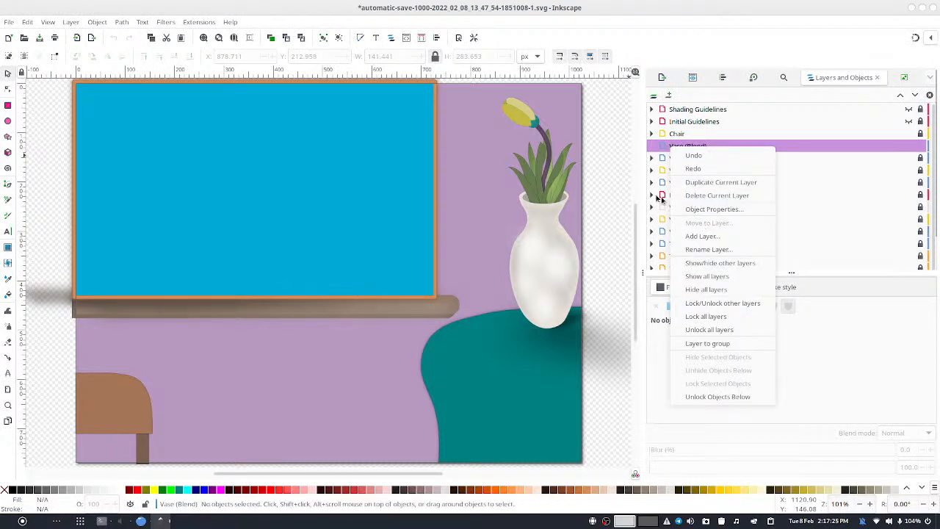
{"action": "right_click", "coordinate": [616, 194]}
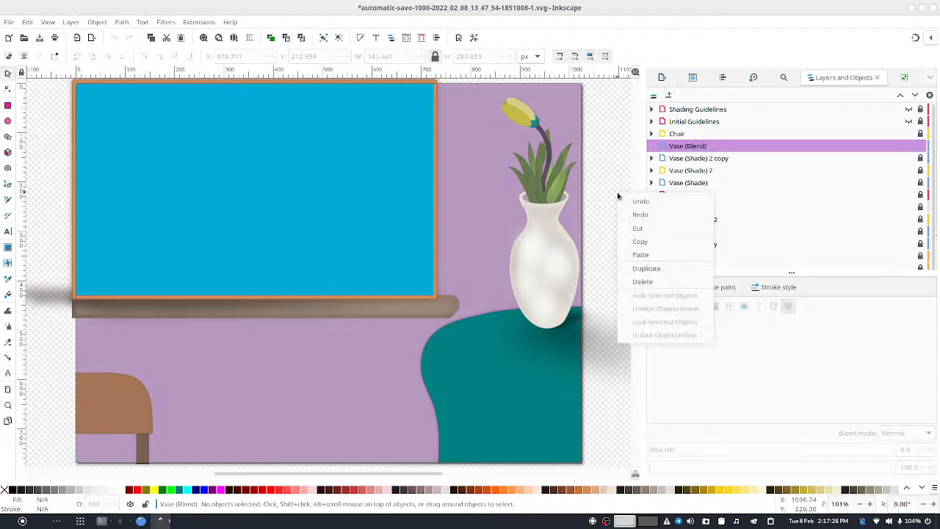
{"action": "left_click", "coordinate": [669, 254]}
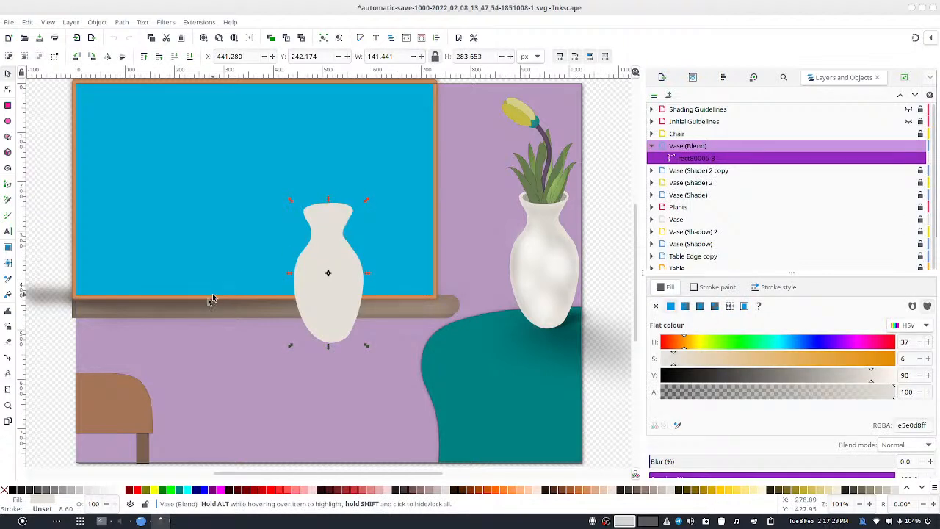
{"action": "left_click_drag", "start_coordinate": [301, 266], "coordinate": [544, 244]}
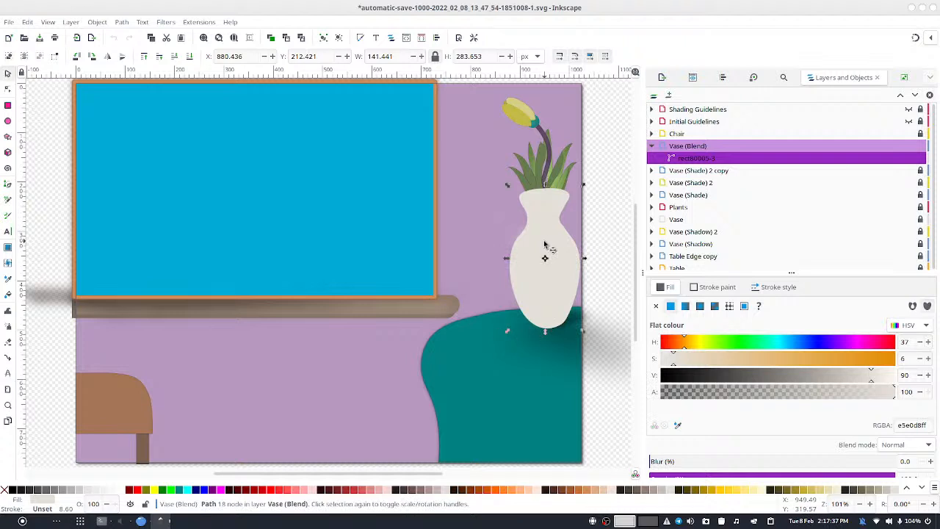
Step: Delete the six rim and neck nodes from the pasted vase shape
{"action": "key", "text": "n"}
{"action": "left_click_drag", "start_coordinate": [576, 184], "coordinate": [513, 221]}
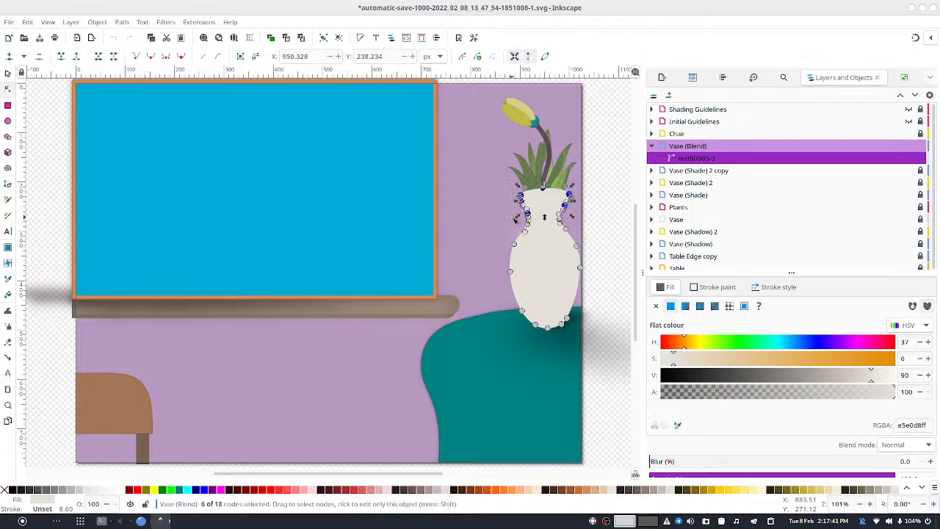
{"action": "left_click", "coordinate": [40, 56]}
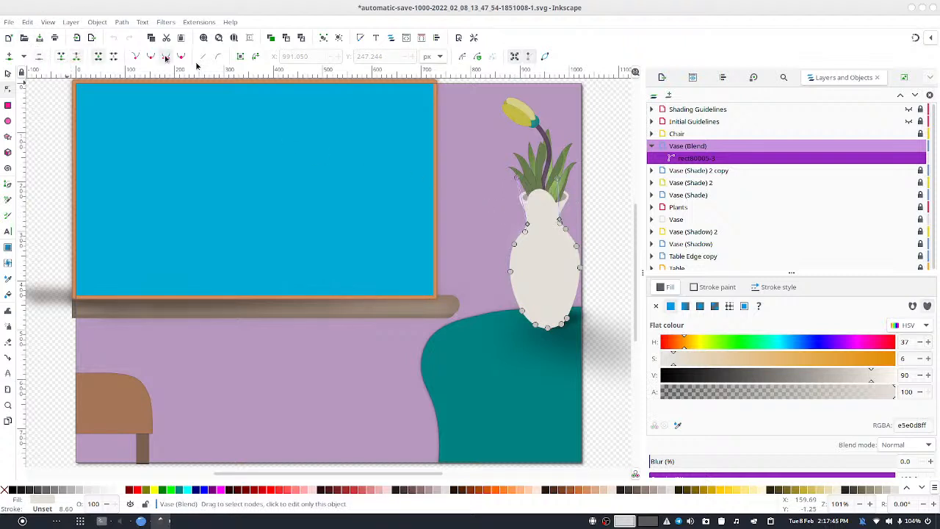
Step: Flatten the top edge between the shape's shoulders, make its three nodes auto-smooth and deselect the shape
{"action": "left_click_drag", "start_coordinate": [492, 204], "coordinate": [586, 233]}
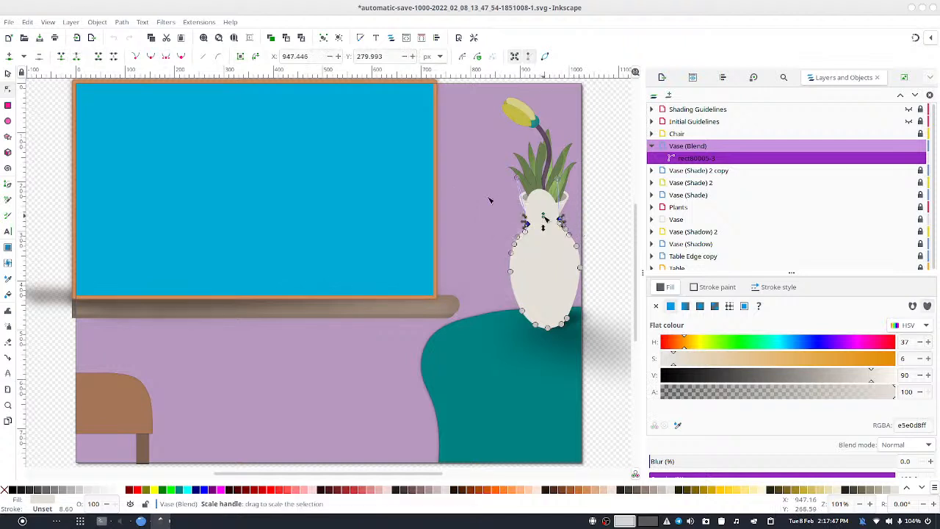
{"action": "left_click", "coordinate": [136, 56]}
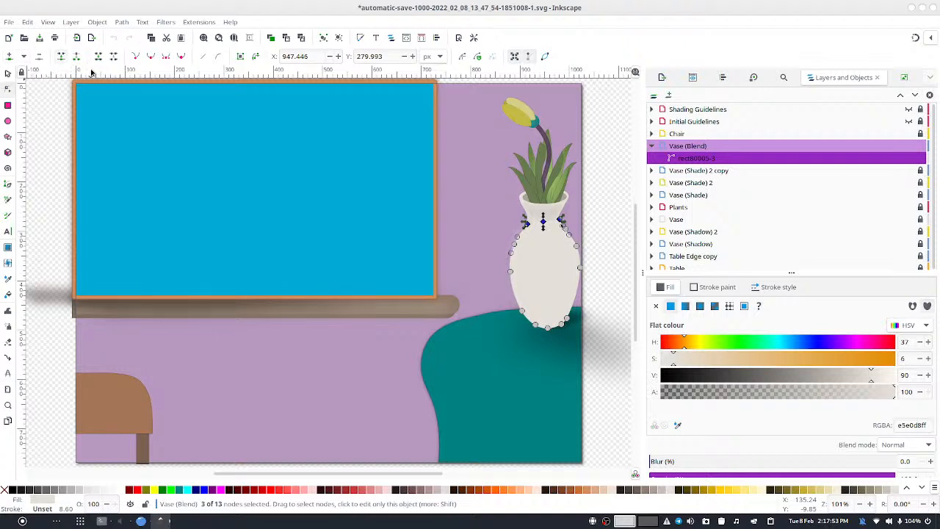
{"action": "left_click", "coordinate": [181, 59]}
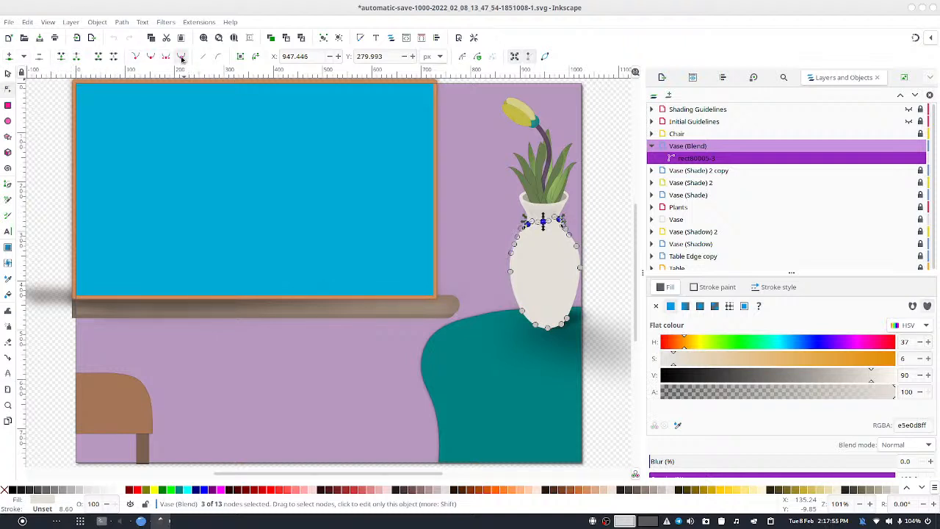
{"action": "left_click", "coordinate": [592, 203]}
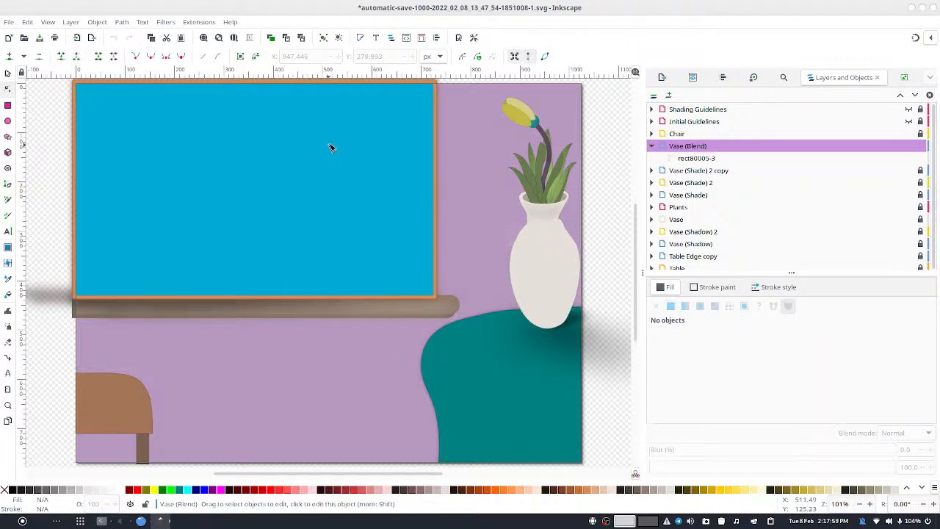
Step: Scale the trimmed shape proportionally to about 111 × 175 px and shift it inside the vase body, to about X 895, Y 304 px
{"action": "left_click", "coordinate": [8, 72]}
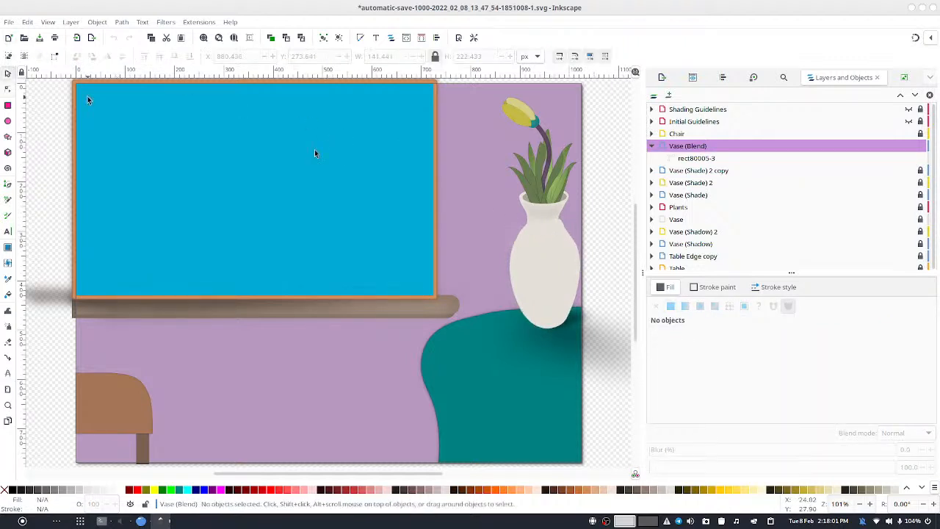
{"action": "left_click", "coordinate": [544, 260]}
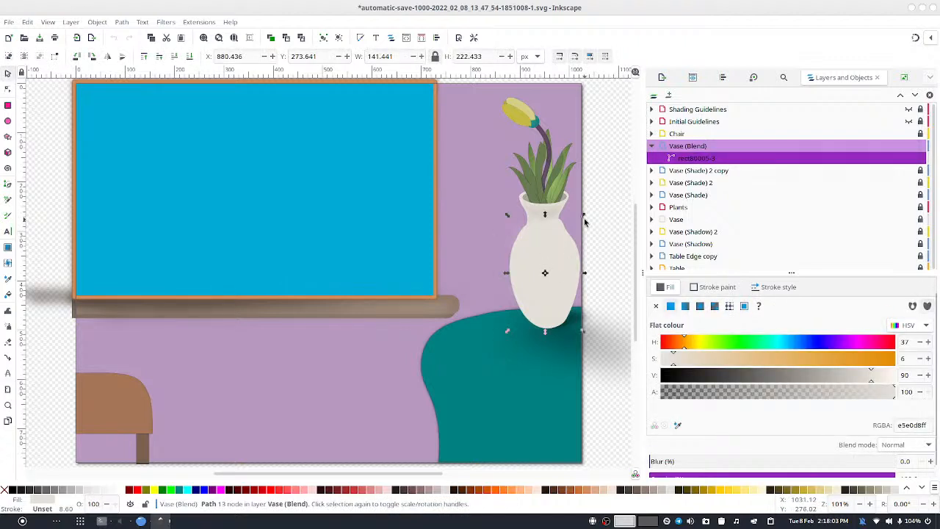
{"action": "left_click_drag", "start_coordinate": [584, 217], "coordinate": [576, 227]}
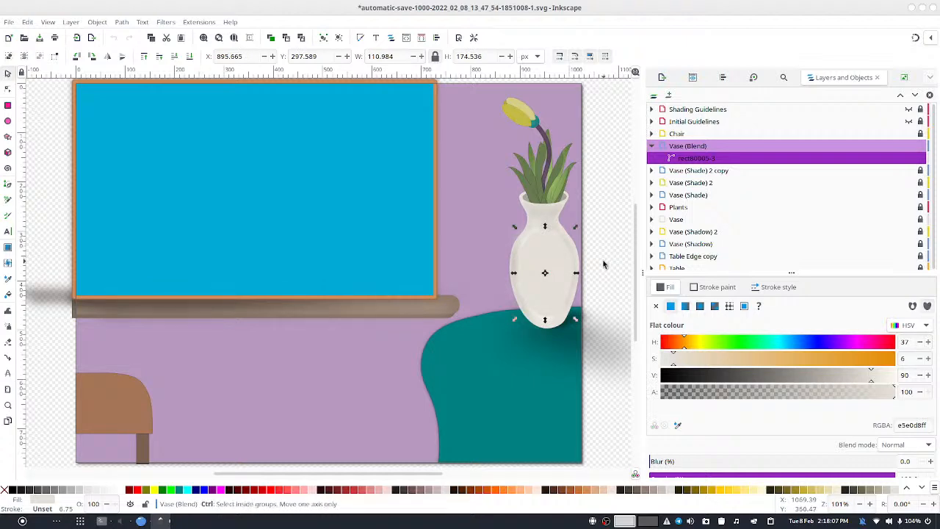
{"action": "scroll", "coordinate": [603, 265], "scroll_direction": "up", "scroll_amount": 3}
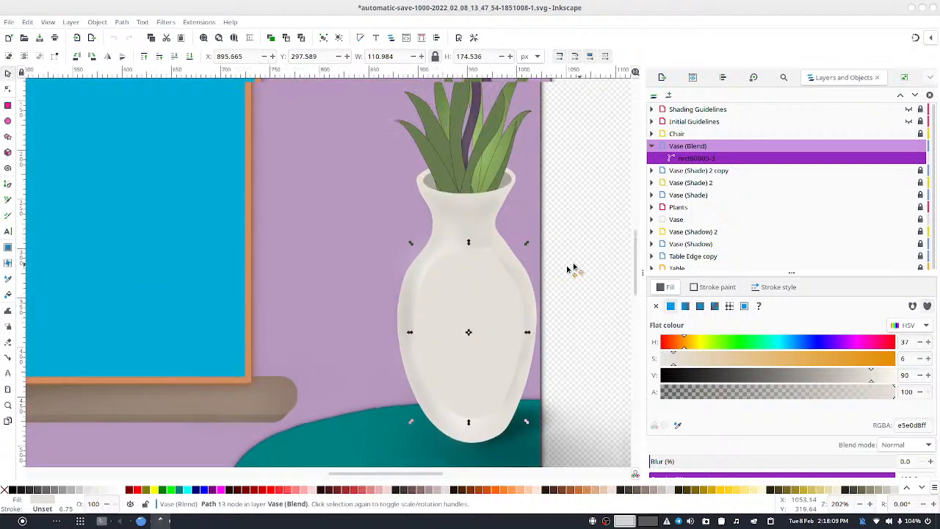
{"action": "left_click_drag", "start_coordinate": [439, 276], "coordinate": [435, 286]}
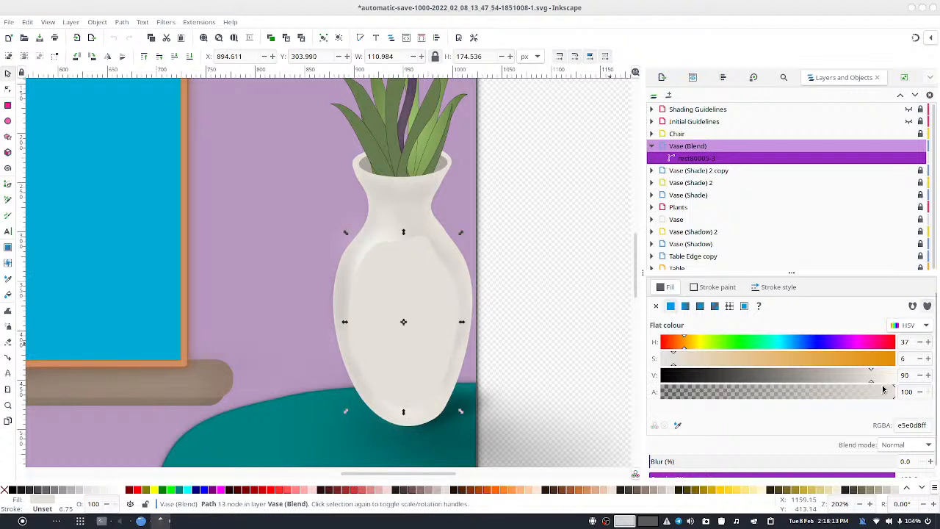
Step: Brighten the Vase (Blend) shape's fill to an HSV value of 100 and set its alpha to 36
{"action": "left_click_drag", "start_coordinate": [885, 381], "coordinate": [894, 382]}
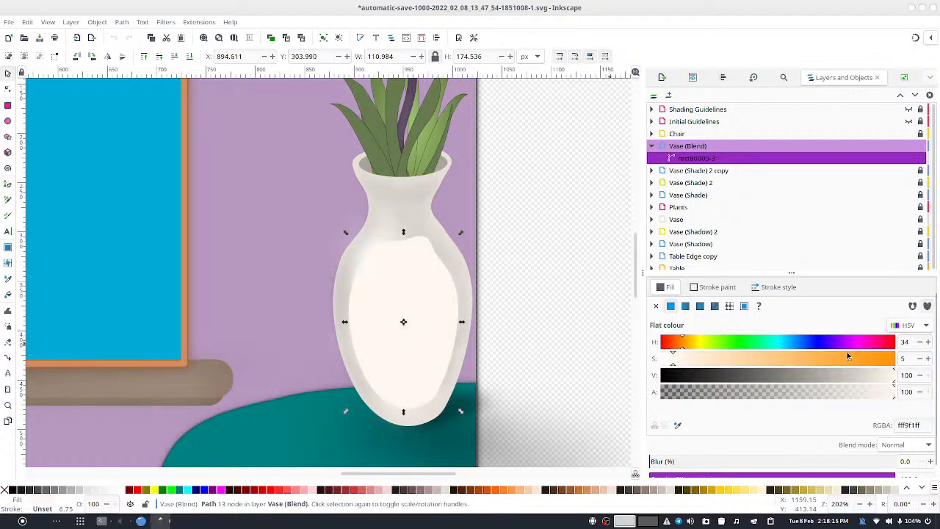
{"action": "left_click_drag", "start_coordinate": [795, 392], "coordinate": [776, 390]}
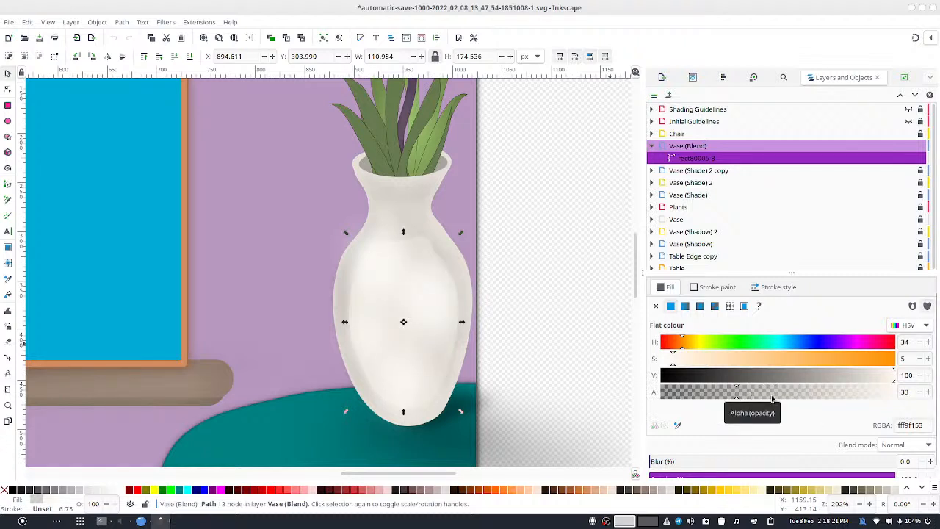
{"action": "left_click_drag", "start_coordinate": [737, 400], "coordinate": [741, 399]}
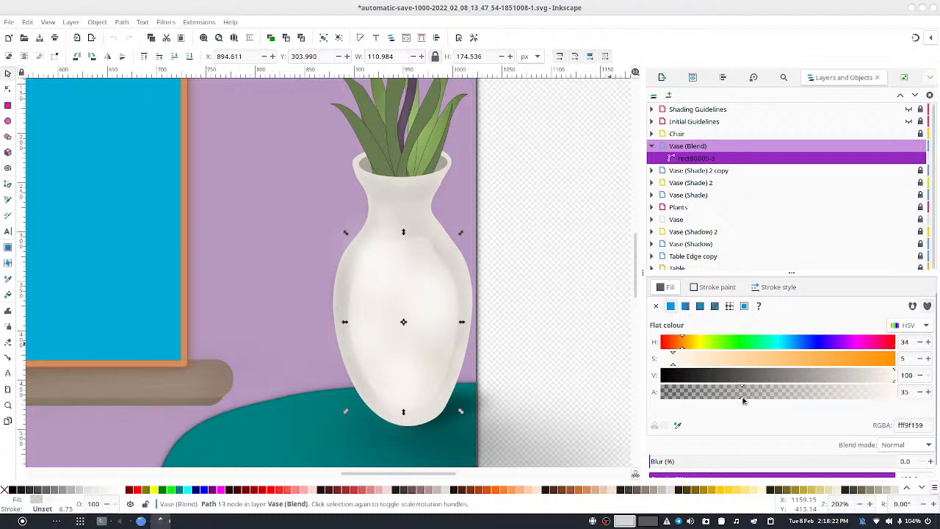
{"action": "left_click", "coordinate": [928, 392]}
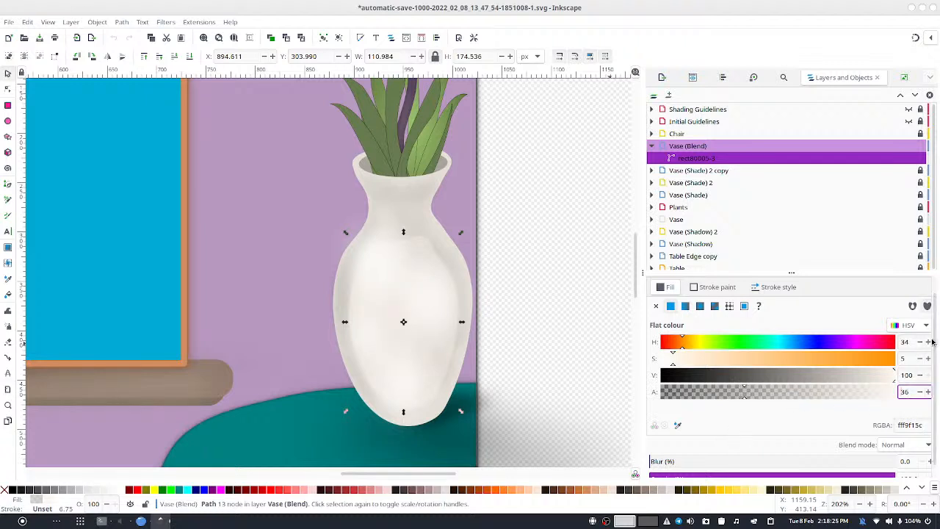
Step: Blur the light shape on the vase body by 37.6%
{"action": "scroll", "coordinate": [844, 367], "scroll_direction": "down", "scroll_amount": 1}
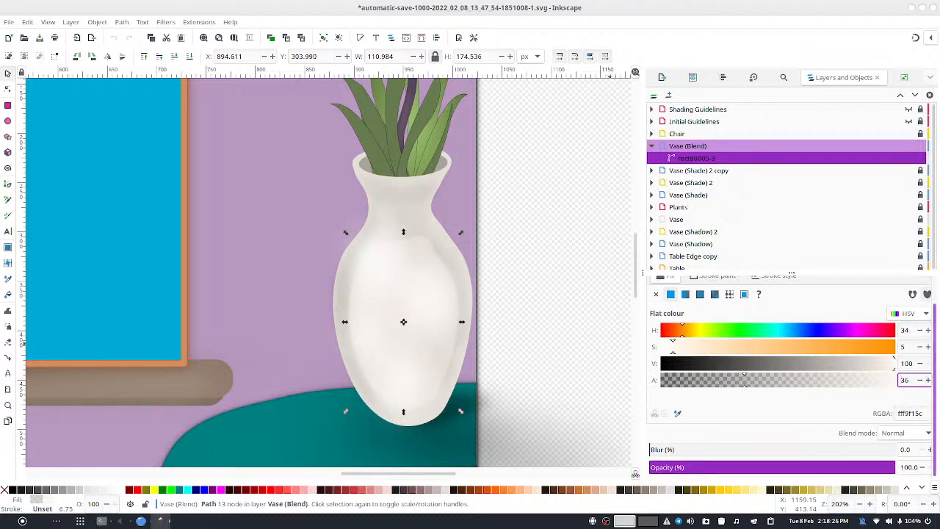
{"action": "left_click", "coordinate": [711, 445]}
{"action": "left_click_drag", "start_coordinate": [733, 447], "coordinate": [742, 449]}
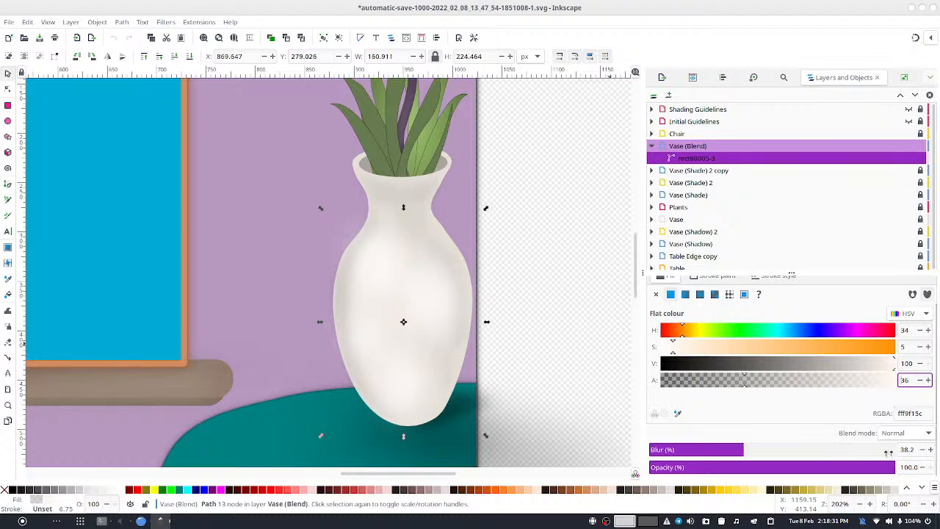
{"action": "left_click", "coordinate": [910, 449]}
{"action": "key", "text": "Down"}
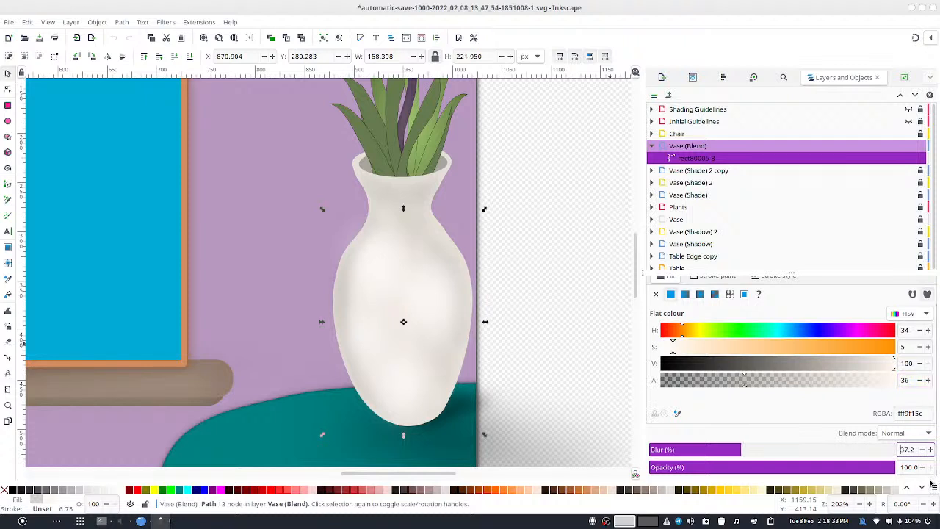
{"action": "key", "text": "Up"}
{"action": "key", "text": "Up"}
{"action": "key", "text": "Up"}
{"action": "key", "text": "Up"}
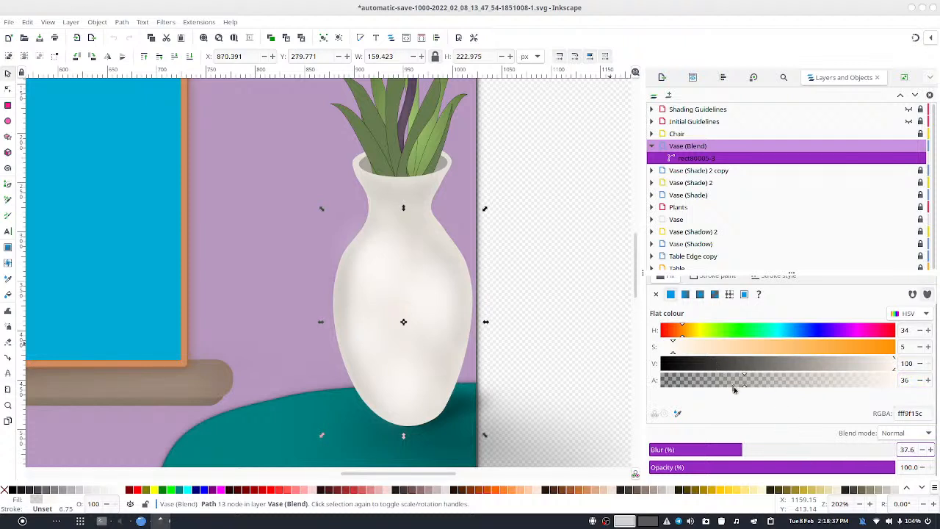
Step: Reduce the blurred light shape's fill alpha to 18
{"action": "mouse_move", "coordinate": [729, 381]}
{"action": "left_mouse_down"}
{"action": "mouse_move", "coordinate": [683, 361]}
{"action": "mouse_move", "coordinate": [708, 377]}
{"action": "mouse_move", "coordinate": [694, 377]}
{"action": "left_mouse_up"}
{"action": "key", "text": "Up"}
{"action": "key", "text": "Up"}
{"action": "key", "text": "Up"}
{"action": "key", "text": "Up"}
{"action": "key", "text": "Down"}
{"action": "key", "text": "Down"}
{"action": "key", "text": "Down"}
{"action": "key", "text": "Down"}
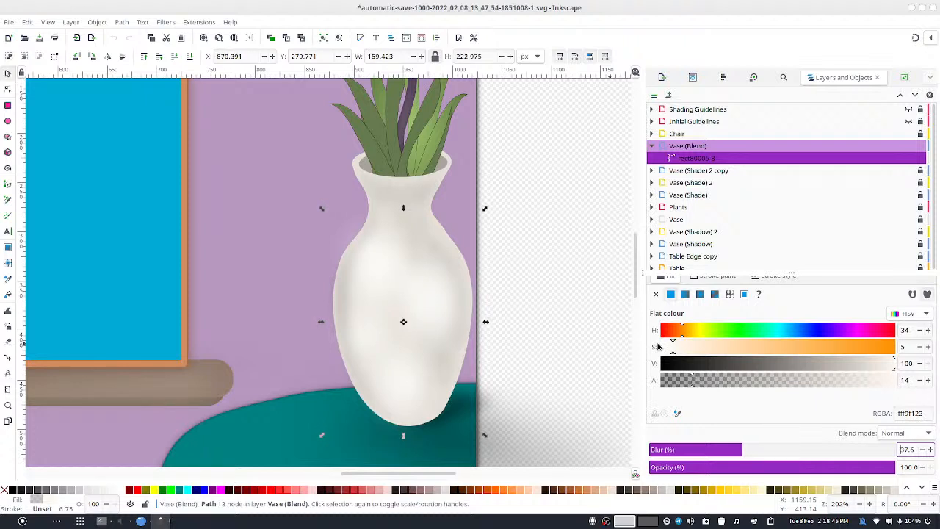
{"action": "left_click", "coordinate": [905, 380]}
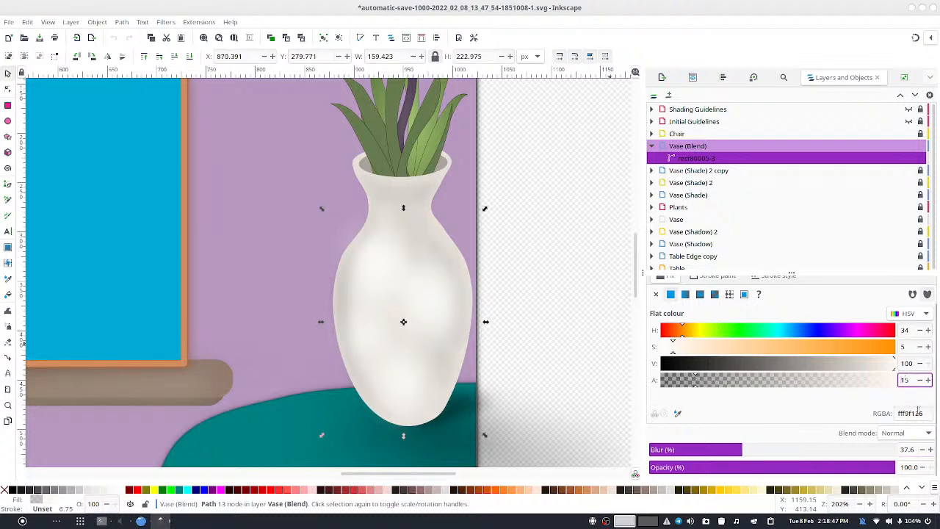
{"action": "key", "text": "Up"}
{"action": "key", "text": "Up"}
{"action": "key", "text": "Up"}
Step: Move the light shape and scale it proportionally to about 132 × 184 px at X 898, Y 294 px, and deselect it
{"action": "mouse_move", "coordinate": [422, 288]}
{"action": "left_mouse_down"}
{"action": "mouse_move", "coordinate": [433, 293]}
{"action": "mouse_move", "coordinate": [438, 283]}
{"action": "left_mouse_up"}
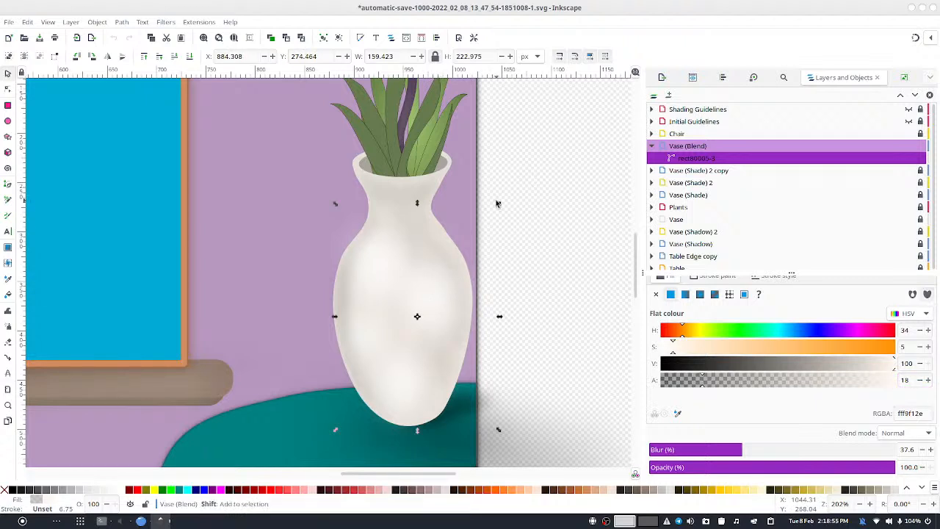
{"action": "left_click_drag", "start_coordinate": [498, 206], "coordinate": [486, 225]}
{"action": "left_click", "coordinate": [532, 194]}
{"action": "scroll", "coordinate": [533, 185], "scroll_direction": "down", "scroll_amount": 4, "text": "ctrl"}
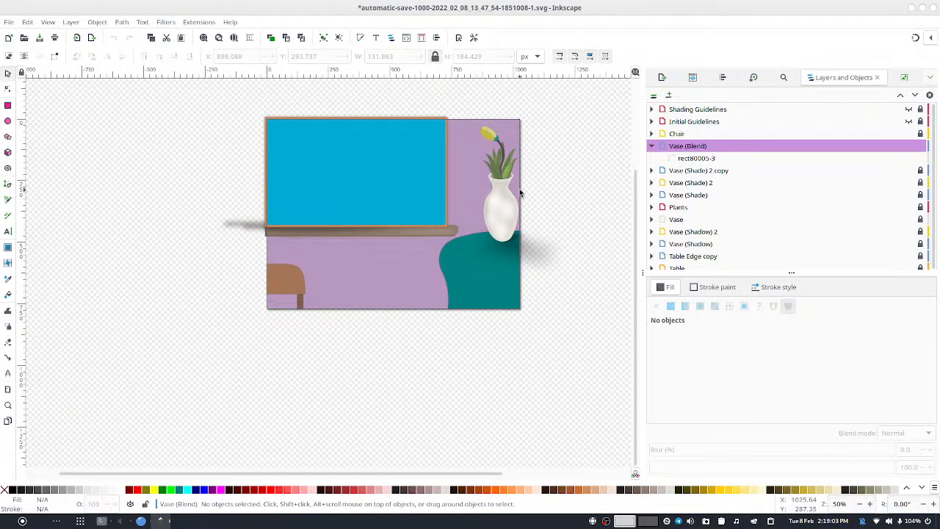
Step: Scale the light shape proportionally about its centre to about 100 × 139 px
{"action": "left_click", "coordinate": [509, 208]}
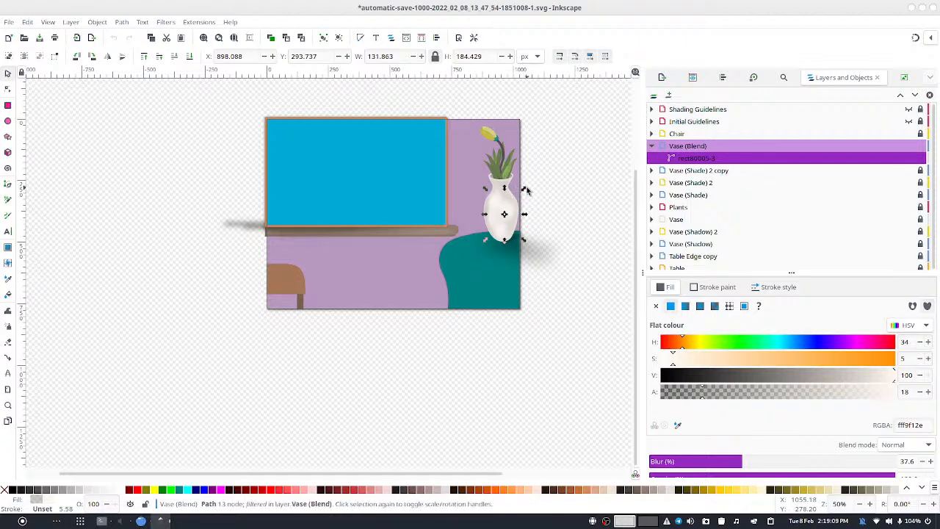
{"action": "left_click_drag", "start_coordinate": [523, 190], "coordinate": [535, 196]}
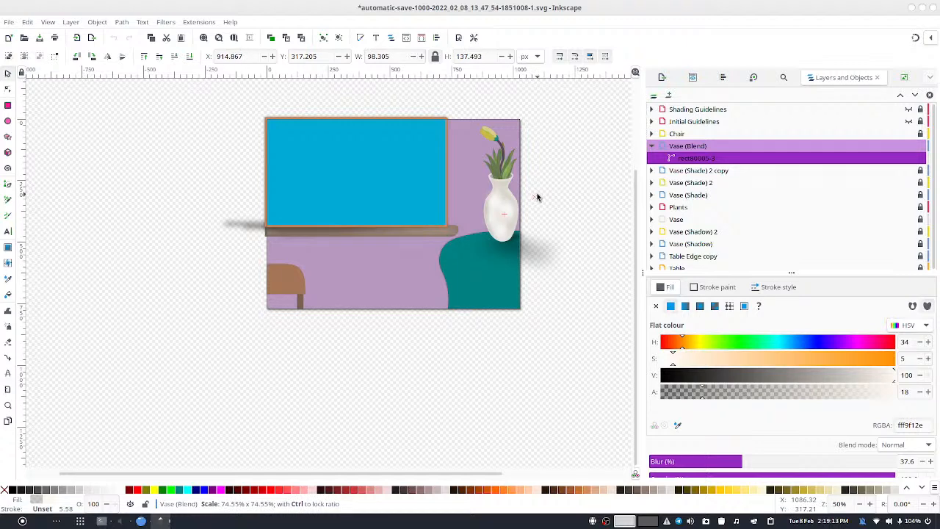
{"action": "left_click_drag", "start_coordinate": [536, 197], "coordinate": [536, 196]}
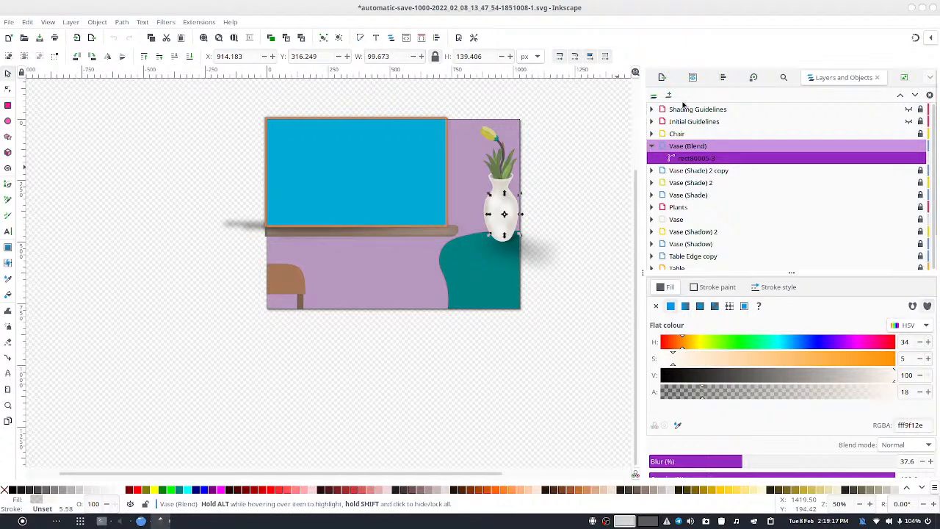
{"action": "scroll", "coordinate": [575, 227], "scroll_direction": "up", "scroll_amount": 1}
{"action": "scroll", "coordinate": [560, 224], "scroll_direction": "up", "scroll_amount": 1}
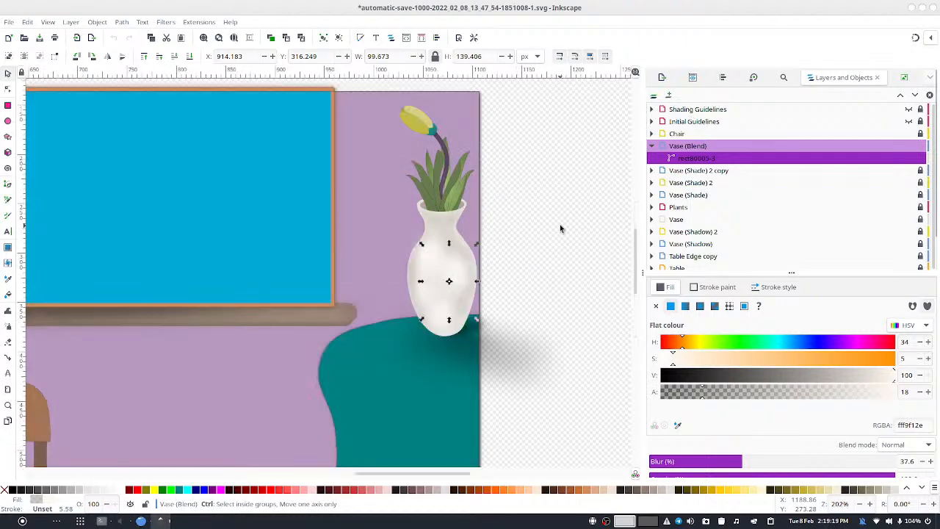
{"action": "scroll", "coordinate": [416, 235], "scroll_direction": "up", "scroll_amount": 1}
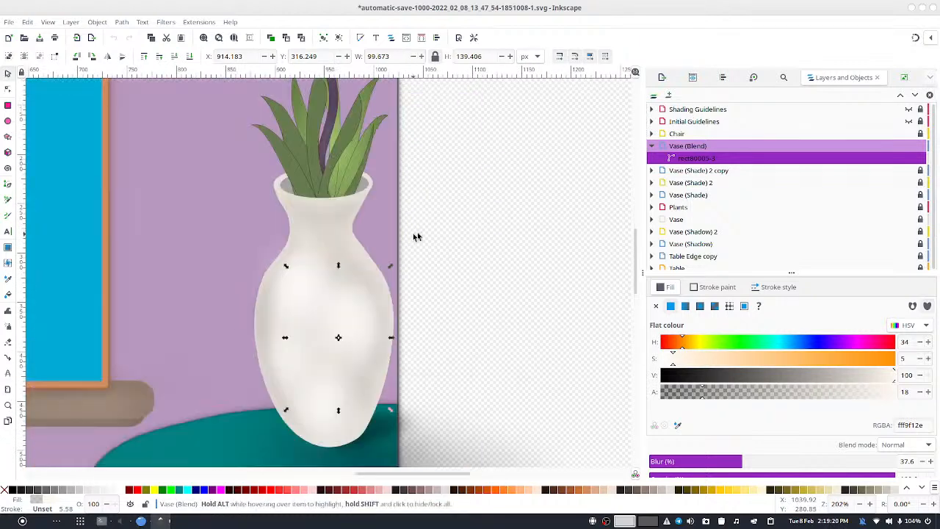
Step: Enlarge the blurred highlight on the vase body to about 115 × 162 px and move it slightly up and left
{"action": "left_click", "coordinate": [394, 269]}
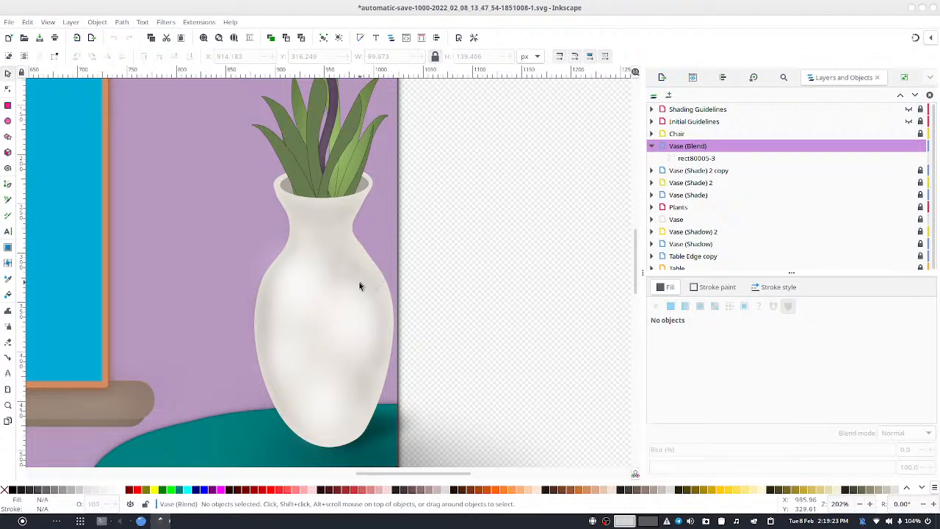
{"action": "left_click", "coordinate": [350, 308]}
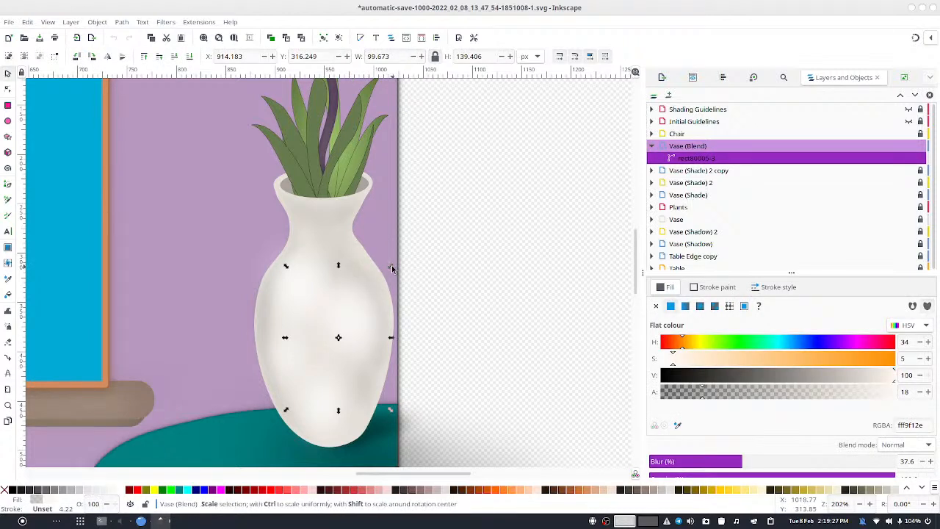
{"action": "left_click_drag", "start_coordinate": [394, 267], "coordinate": [451, 248]}
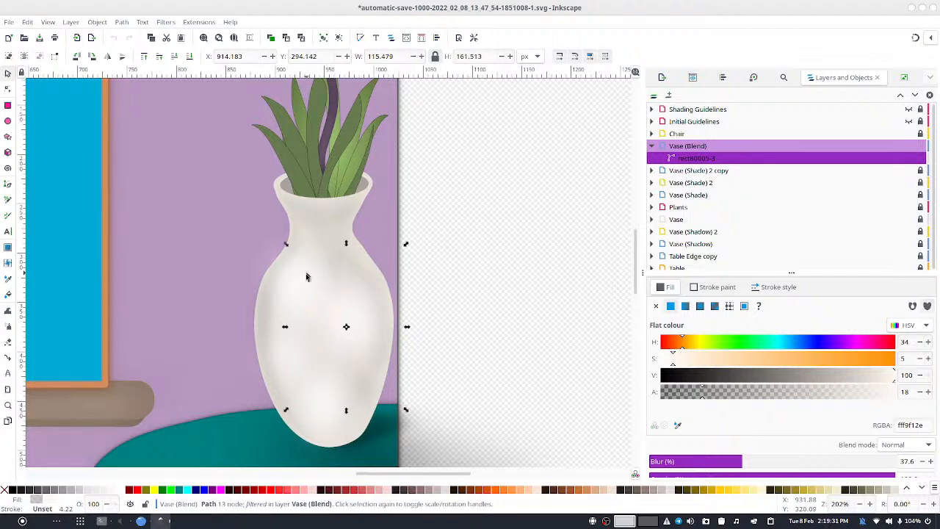
{"action": "left_click_drag", "start_coordinate": [367, 317], "coordinate": [368, 298]}
Step: Duplicate the highlight, scale the copy to about 105 × 147 px, and spread the two over opposite sides of the vase body
{"action": "key", "text": "ctrl+d"}
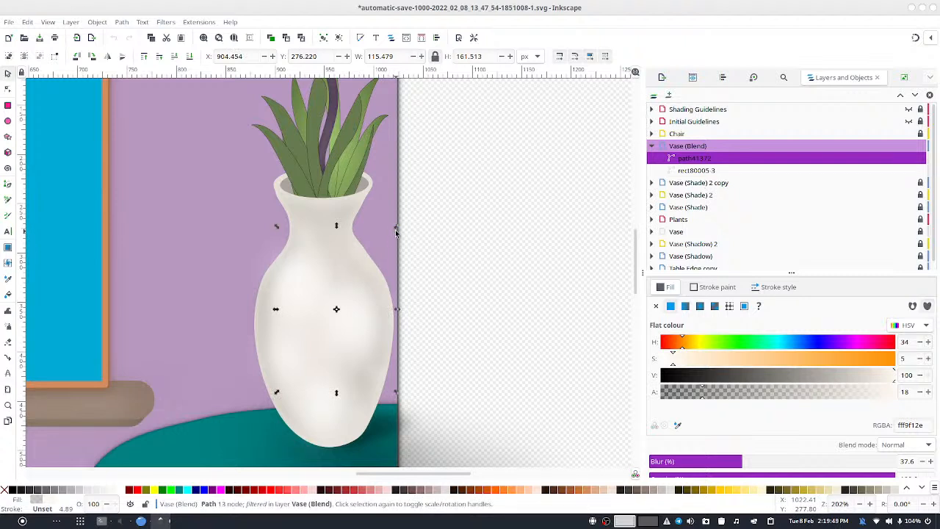
{"action": "left_click_drag", "start_coordinate": [396, 227], "coordinate": [387, 237]}
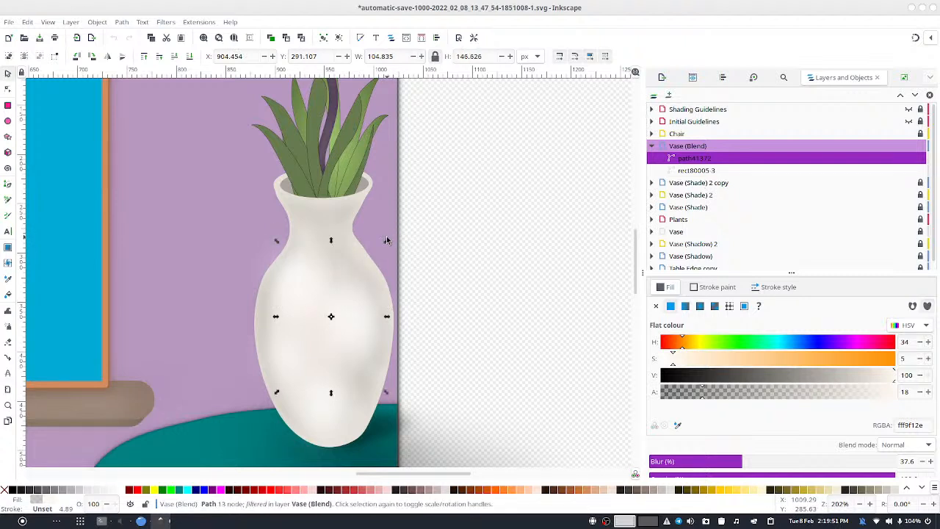
{"action": "left_click_drag", "start_coordinate": [347, 305], "coordinate": [354, 299]}
{"action": "left_click_drag", "start_coordinate": [269, 342], "coordinate": [271, 314]}
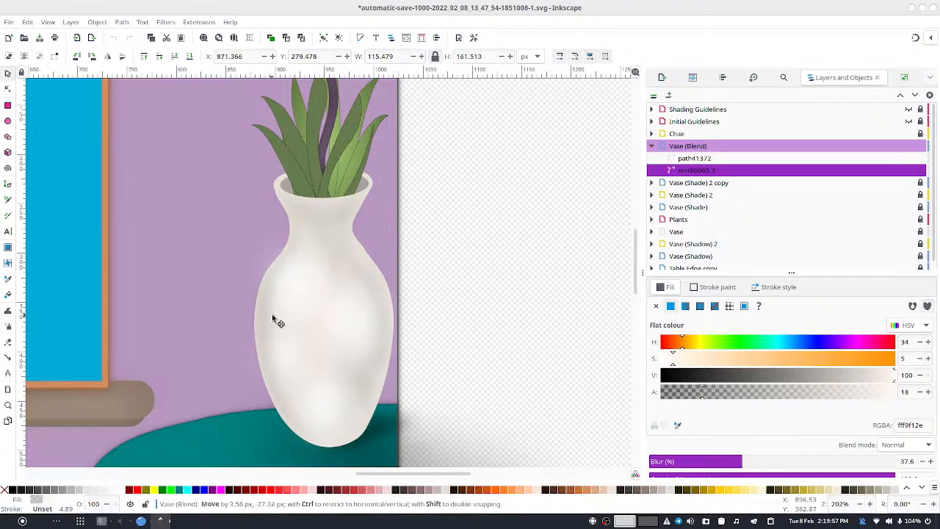
Step: Duplicate the highlight on the vase's left side, place the copy lower at about 95 × 133 px, and duplicate that smaller copy
{"action": "key", "text": "ctrl+d"}
{"action": "left_click_drag", "start_coordinate": [304, 286], "coordinate": [304, 340]}
{"action": "left_click_drag", "start_coordinate": [356, 279], "coordinate": [336, 299]}
{"action": "left_click_drag", "start_coordinate": [293, 347], "coordinate": [331, 366]}
{"action": "key", "text": "ctrl+d"}
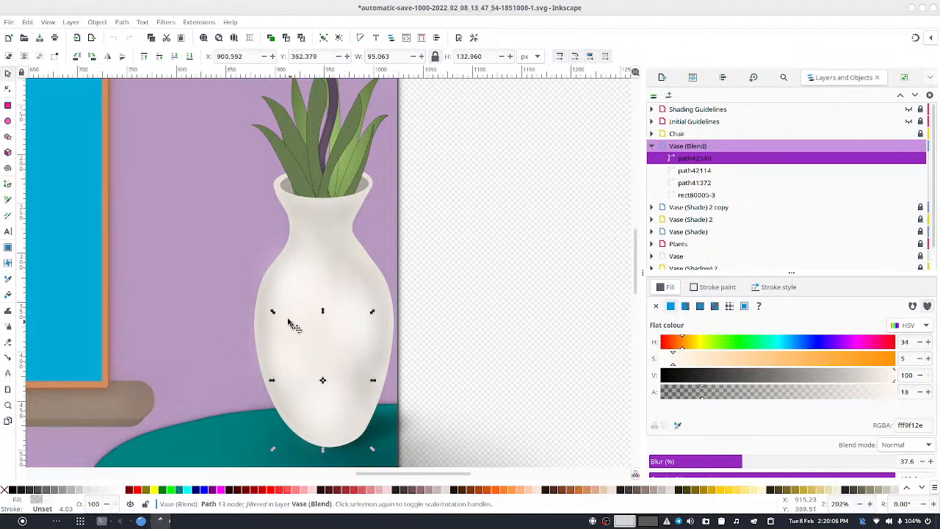
Step: Fine-tune the positions of the highlights on the vase's upper left and right sides
{"action": "left_click", "coordinate": [272, 285]}
{"action": "mouse_move", "coordinate": [278, 287]}
{"action": "left_mouse_down"}
{"action": "mouse_move", "coordinate": [312, 295]}
{"action": "mouse_move", "coordinate": [287, 301]}
{"action": "left_mouse_up"}
{"action": "mouse_move", "coordinate": [362, 310]}
{"action": "left_mouse_down"}
{"action": "mouse_move", "coordinate": [369, 306]}
{"action": "mouse_move", "coordinate": [361, 306]}
{"action": "left_mouse_up"}
{"action": "left_click", "coordinate": [423, 301]}
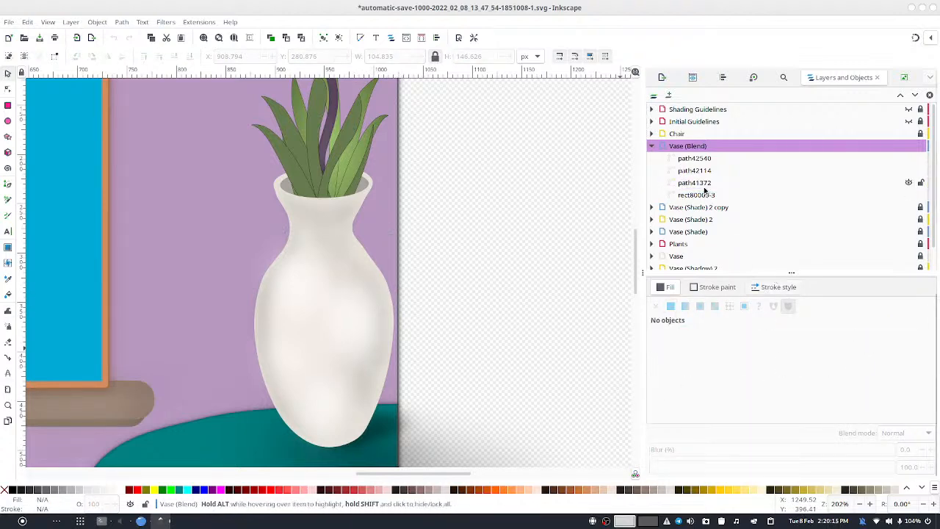
Step: Try the Soft Light blend mode on the Vase (Blend) layer
{"action": "scroll", "coordinate": [728, 151], "scroll_direction": "down", "scroll_amount": 1}
{"action": "left_click", "coordinate": [729, 149]}
{"action": "left_click", "coordinate": [716, 113]}
{"action": "left_click", "coordinate": [717, 113]}
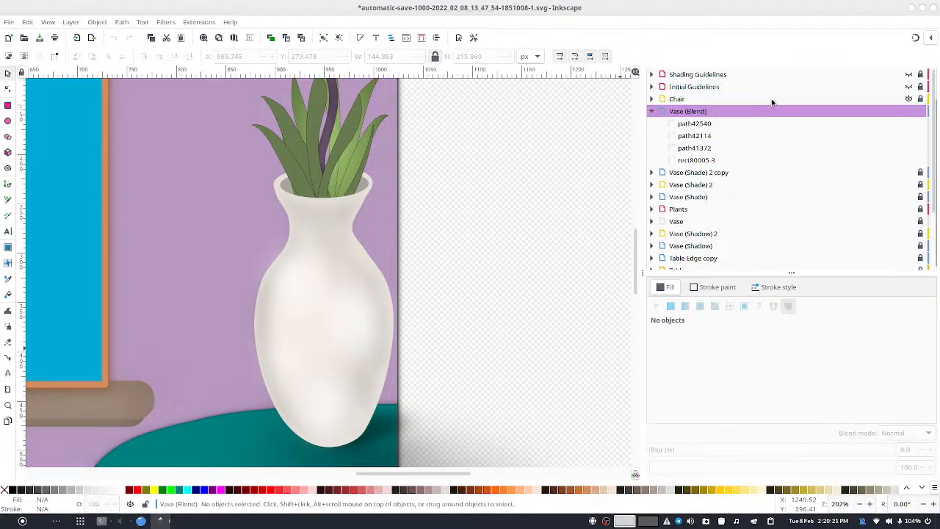
{"action": "left_click", "coordinate": [761, 114]}
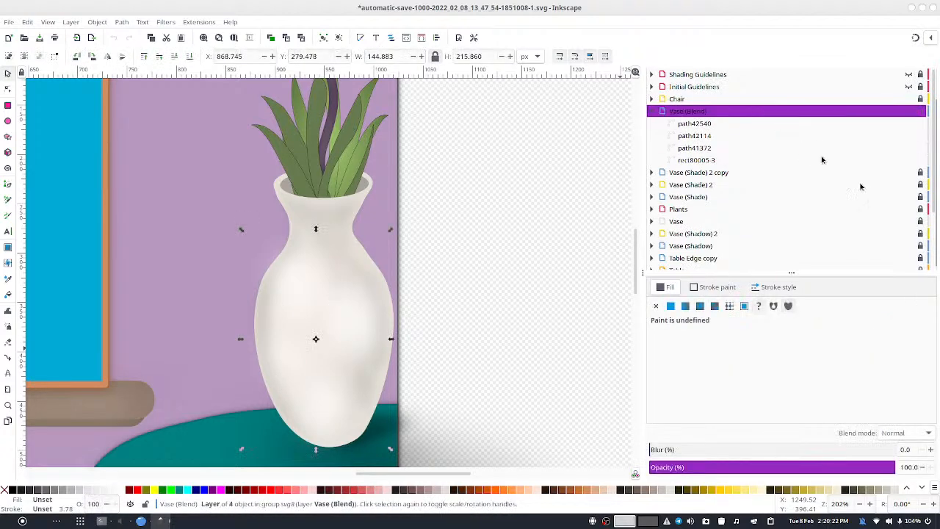
{"action": "left_click", "coordinate": [924, 432]}
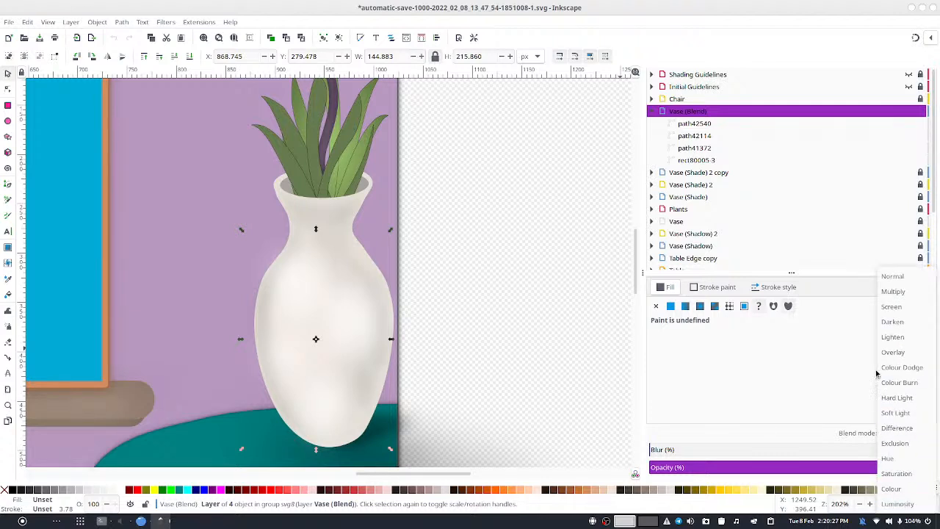
{"action": "left_click", "coordinate": [915, 412]}
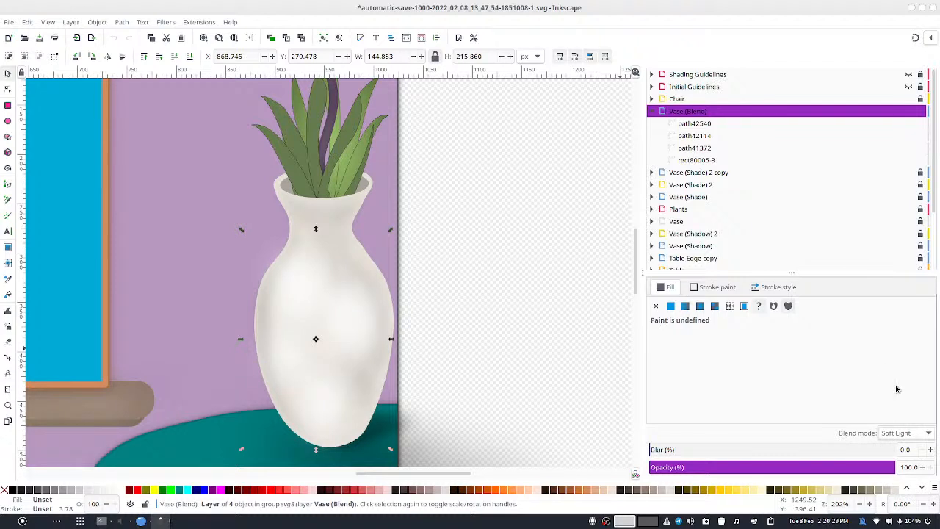
Step: Try the Overlay blend mode on the Vase (Blend) layer and check the vase within the whole picture
{"action": "left_click", "coordinate": [925, 438]}
{"action": "left_click", "coordinate": [906, 378]}
{"action": "left_click", "coordinate": [500, 177]}
{"action": "scroll", "coordinate": [500, 176], "scroll_direction": "down", "scroll_amount": 4}
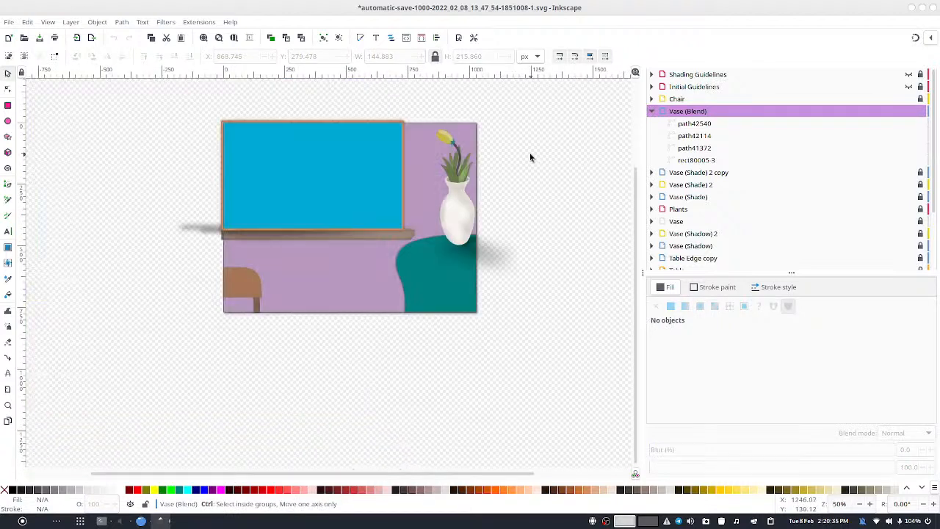
{"action": "scroll", "coordinate": [533, 160], "scroll_direction": "down", "scroll_amount": 2}
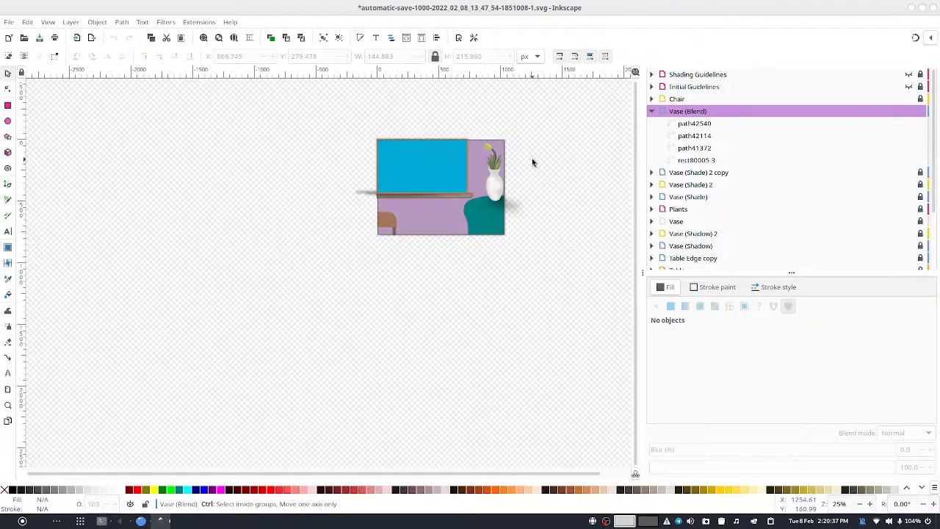
{"action": "scroll", "coordinate": [532, 158], "scroll_direction": "up", "scroll_amount": 2}
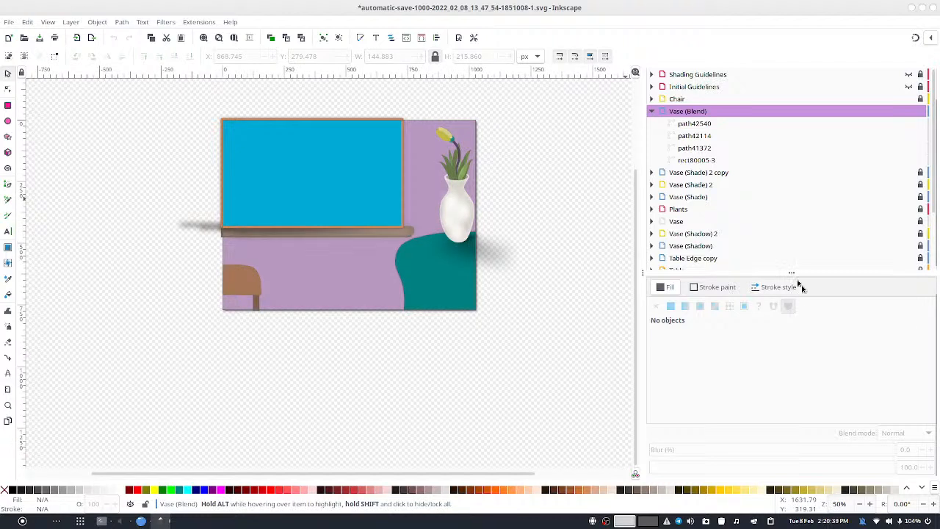
Step: Try Soft Light and Hard Light on the Vase (Blend) layer, and settle on Multiply as its blend mode
{"action": "left_click", "coordinate": [729, 111]}
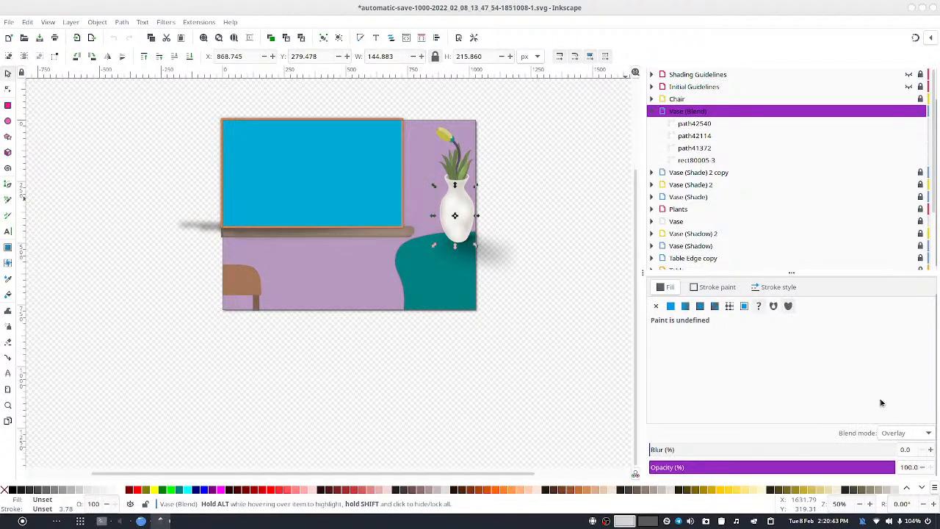
{"action": "left_click", "coordinate": [911, 439]}
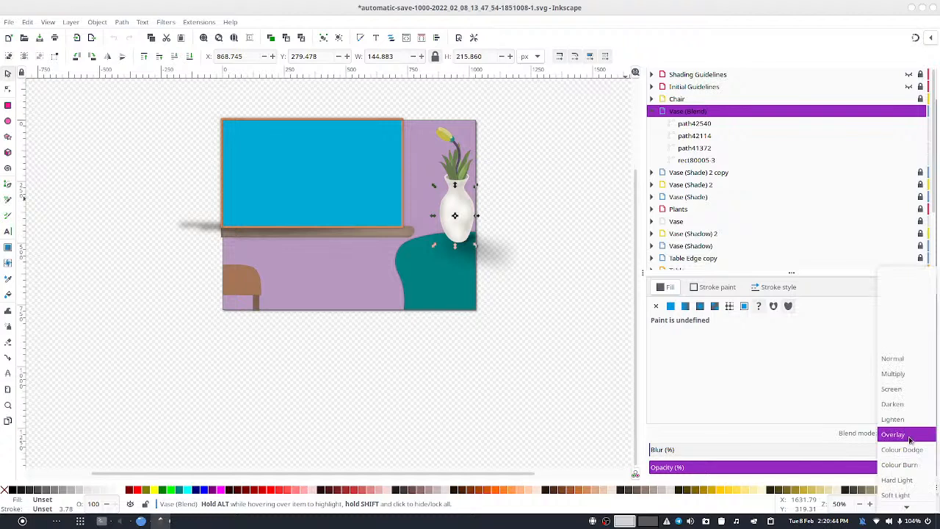
{"action": "left_click", "coordinate": [916, 492]}
{"action": "left_click", "coordinate": [903, 434]}
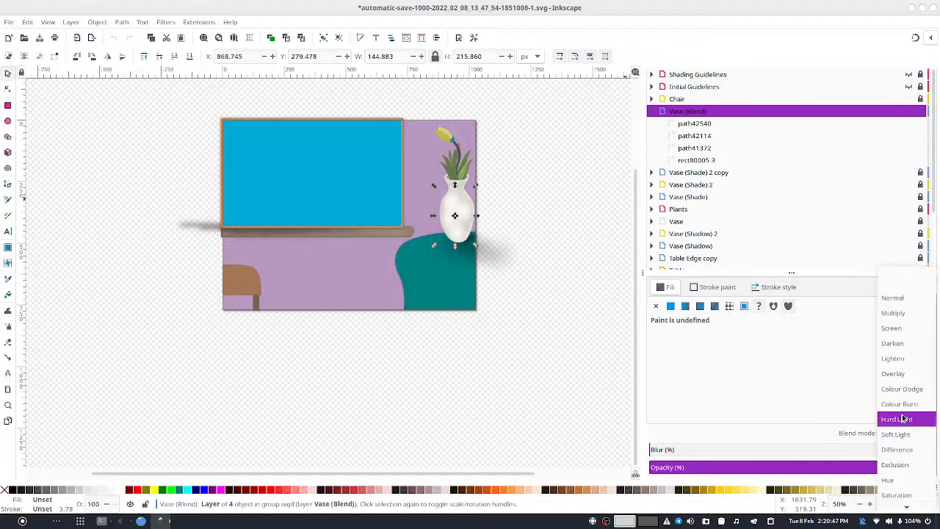
{"action": "left_click", "coordinate": [902, 421]}
{"action": "left_click", "coordinate": [903, 433]}
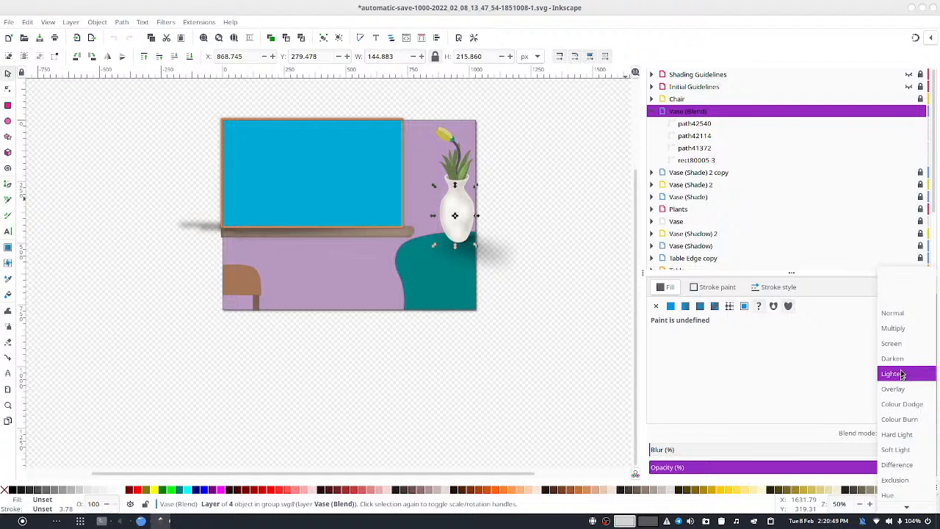
{"action": "left_click", "coordinate": [903, 328]}
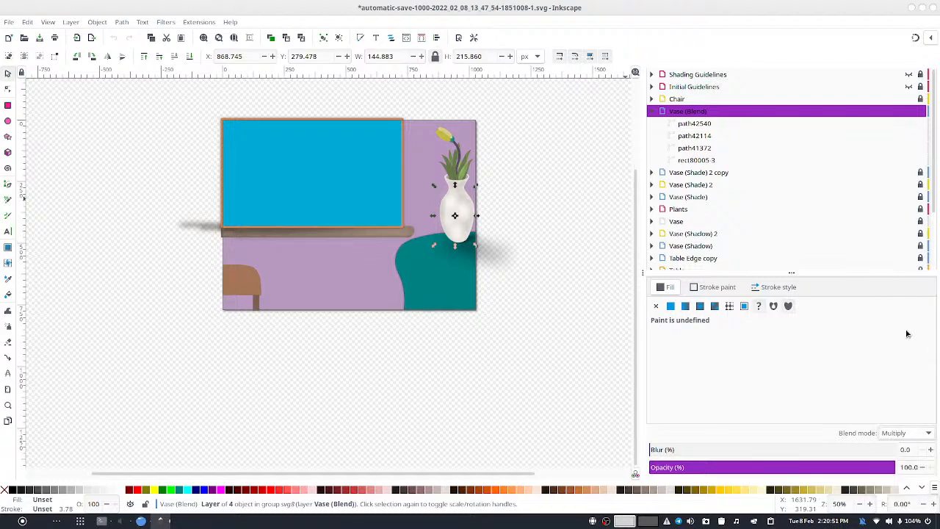
{"action": "left_click", "coordinate": [513, 198]}
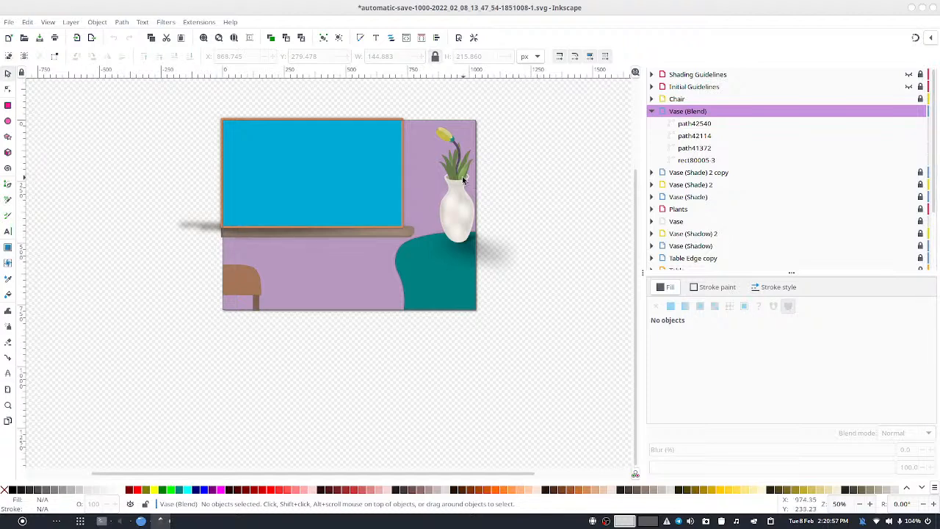
Step: Duplicate the 95 × 133 px highlight, move the copy up the vase body, and duplicate it two more times
{"action": "left_click", "coordinate": [456, 218], "text": "ctrl"}
{"action": "key", "text": "ctrl+d"}
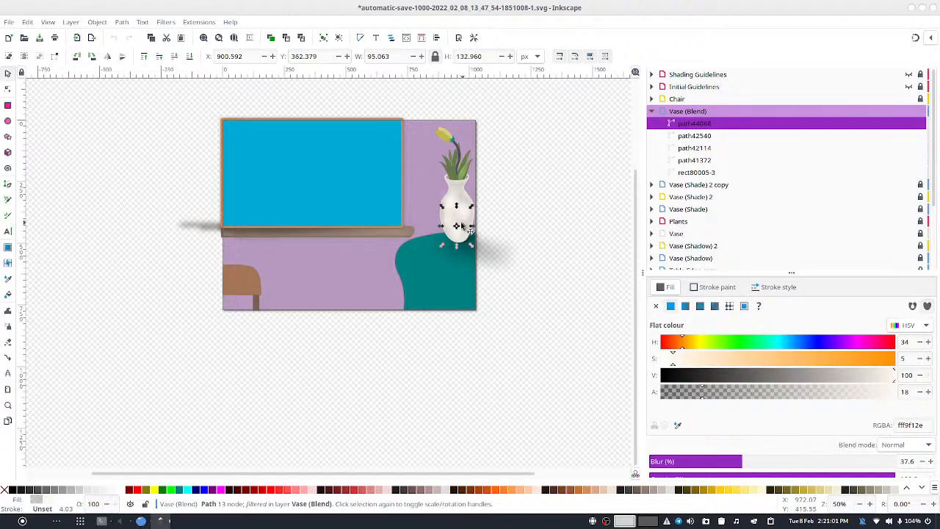
{"action": "left_click_drag", "start_coordinate": [460, 226], "coordinate": [461, 198]}
{"action": "key", "text": "ctrl+d"}
{"action": "key", "text": "ctrl+d"}
{"action": "left_click", "coordinate": [491, 206]}
Step: Inspect the vase shading up close and shift the topmost highlight copy slightly left and down
{"action": "scroll", "coordinate": [491, 207], "scroll_direction": "up", "scroll_amount": 2}
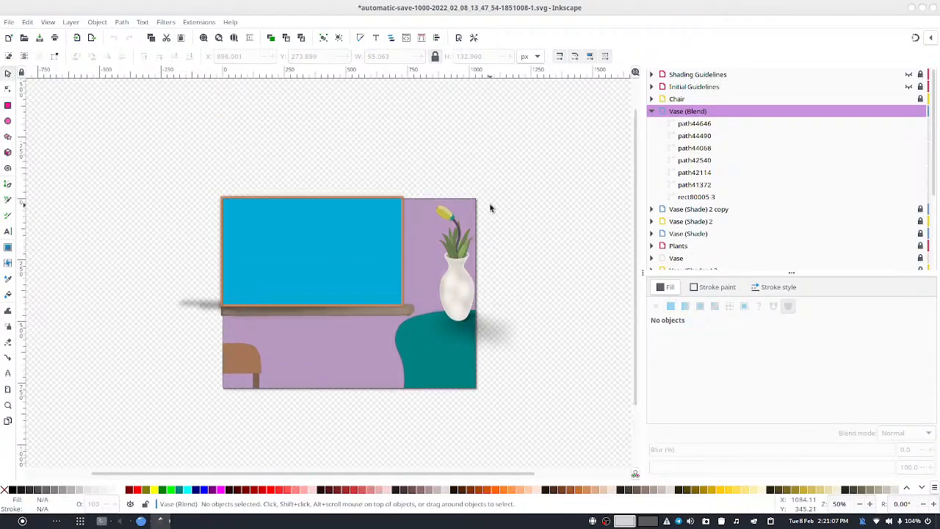
{"action": "scroll", "coordinate": [486, 215], "scroll_direction": "down", "scroll_amount": 1}
{"action": "scroll", "coordinate": [498, 246], "scroll_direction": "up", "scroll_amount": 2}
{"action": "scroll", "coordinate": [498, 246], "scroll_direction": "up", "scroll_amount": 4}
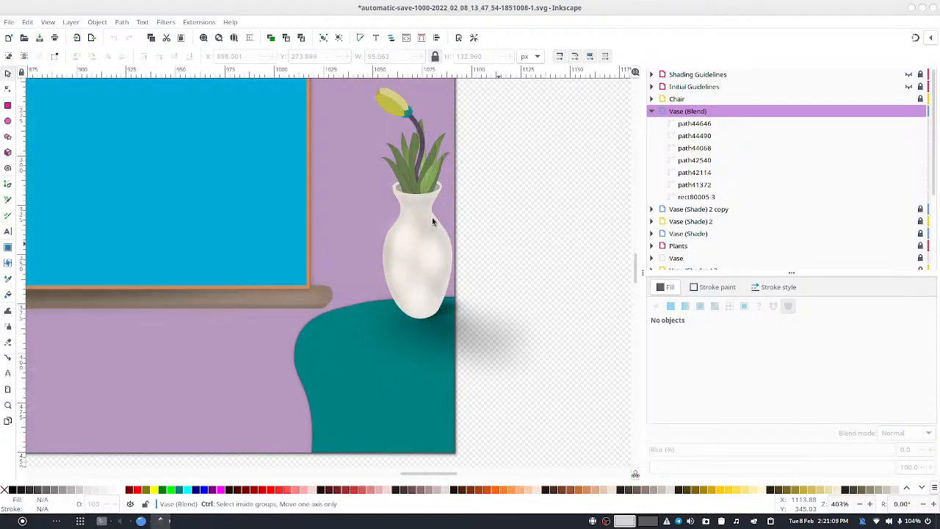
{"action": "scroll", "coordinate": [423, 235], "scroll_direction": "up", "scroll_amount": 2}
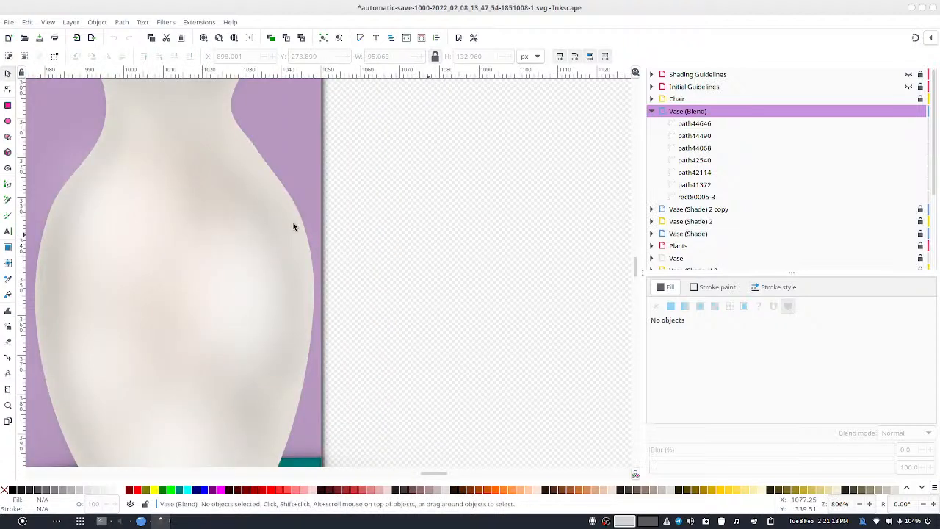
{"action": "scroll", "coordinate": [294, 227], "scroll_direction": "down", "scroll_amount": 4}
{"action": "scroll", "coordinate": [295, 227], "scroll_direction": "down", "scroll_amount": 2}
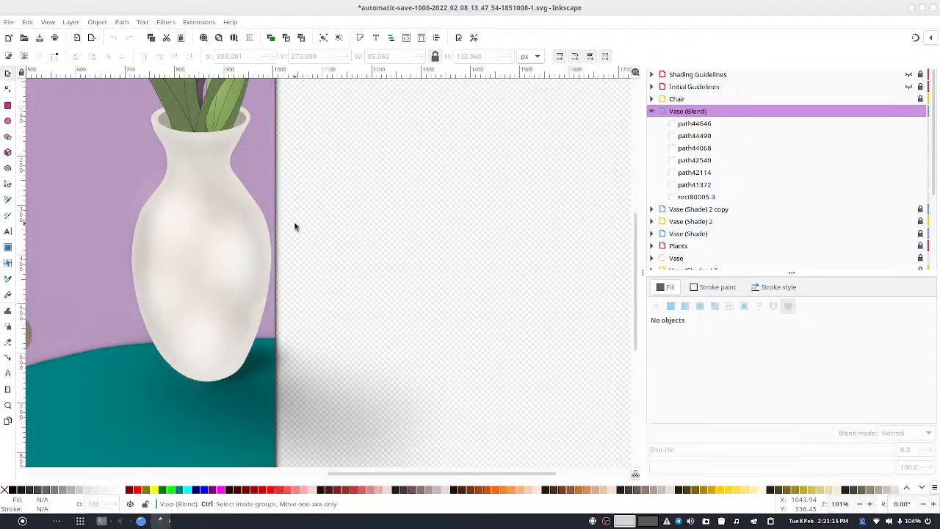
{"action": "mouse_move", "coordinate": [261, 212]}
{"action": "left_mouse_down"}
{"action": "mouse_move", "coordinate": [270, 206]}
{"action": "mouse_move", "coordinate": [260, 218]}
{"action": "left_mouse_up"}
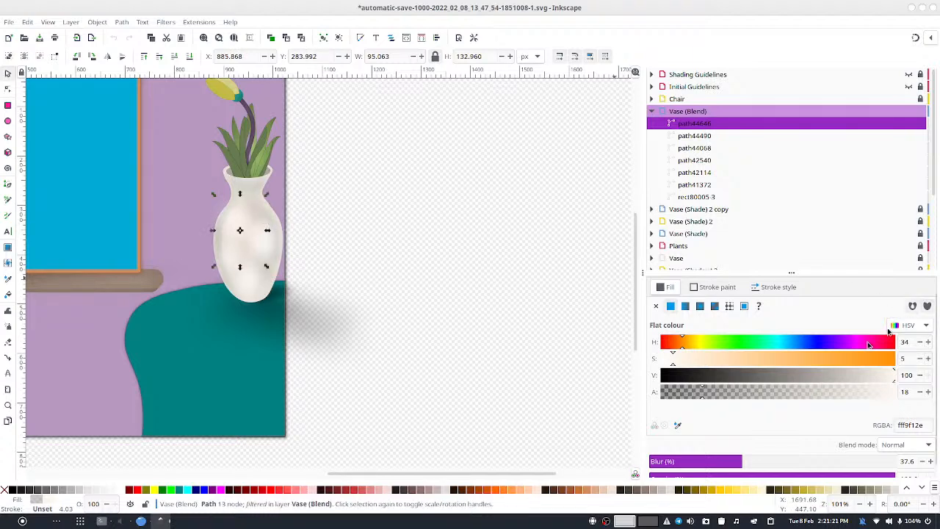
Step: Raise the fill alpha of the topmost highlight copy to 76
{"action": "left_click", "coordinate": [756, 390]}
{"action": "left_click", "coordinate": [800, 394]}
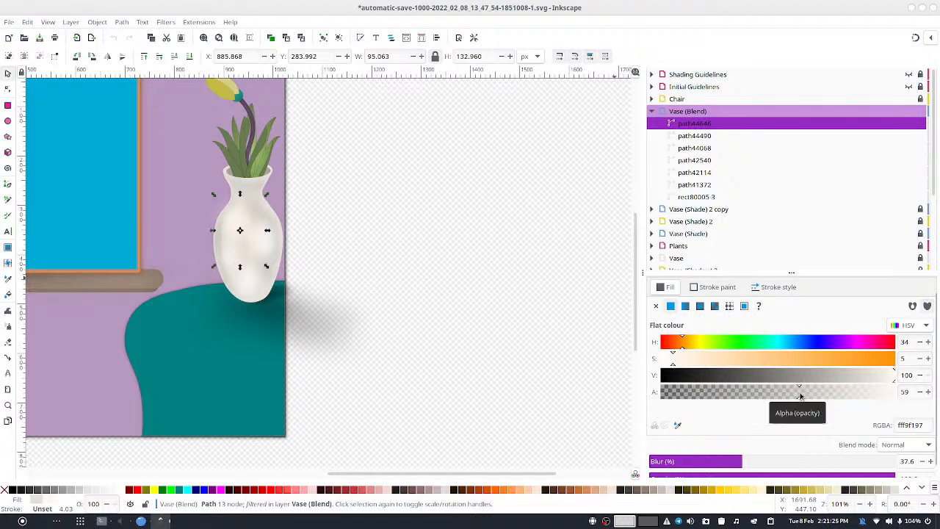
{"action": "left_click", "coordinate": [823, 390]}
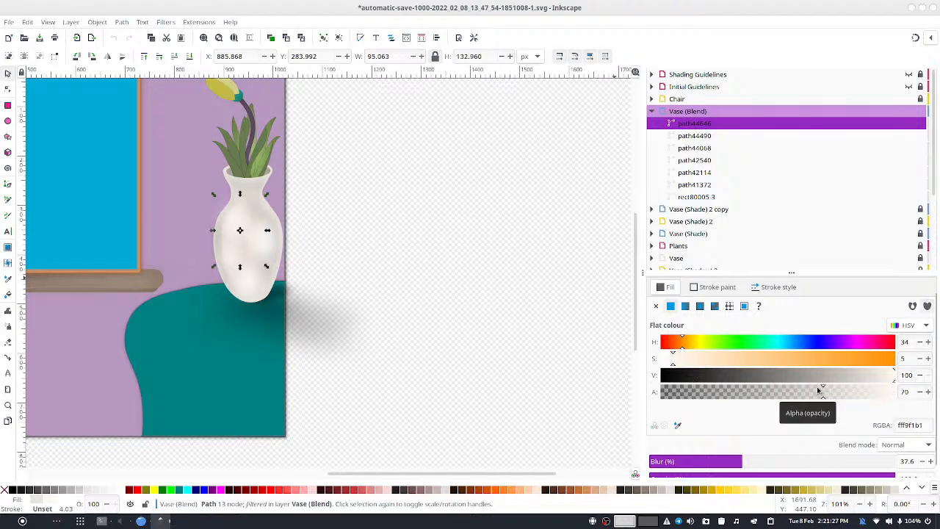
{"action": "left_click", "coordinate": [836, 393]}
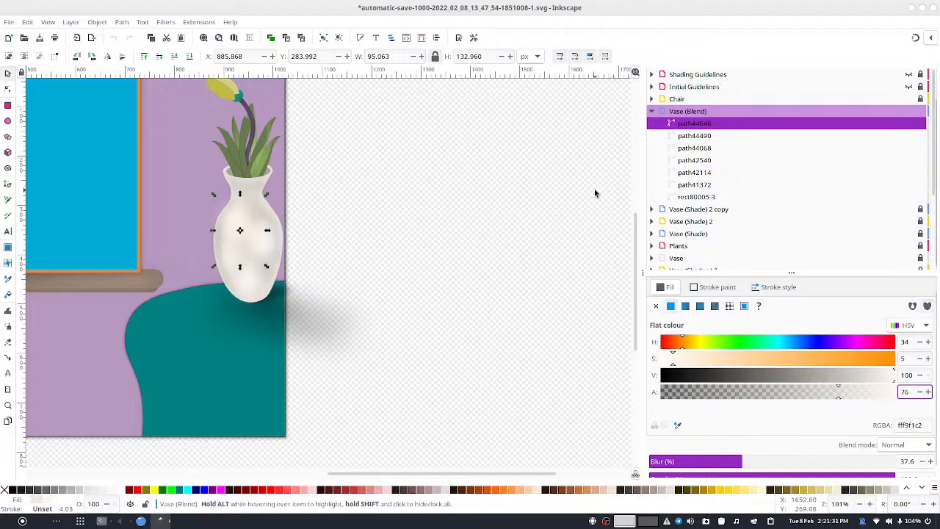
{"action": "left_click", "coordinate": [444, 86]}
Step: Review the whole illustration, lock the Vase (Blend) layer and collapse its contents
{"action": "scroll", "coordinate": [404, 130], "scroll_direction": "down", "scroll_amount": 6, "text": "ctrl"}
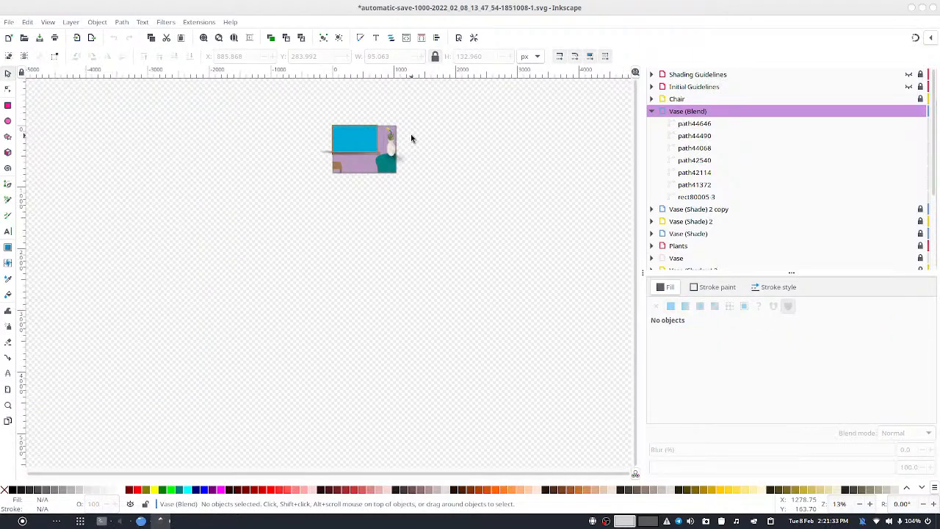
{"action": "scroll", "coordinate": [414, 135], "scroll_direction": "up", "scroll_amount": 2, "text": "ctrl"}
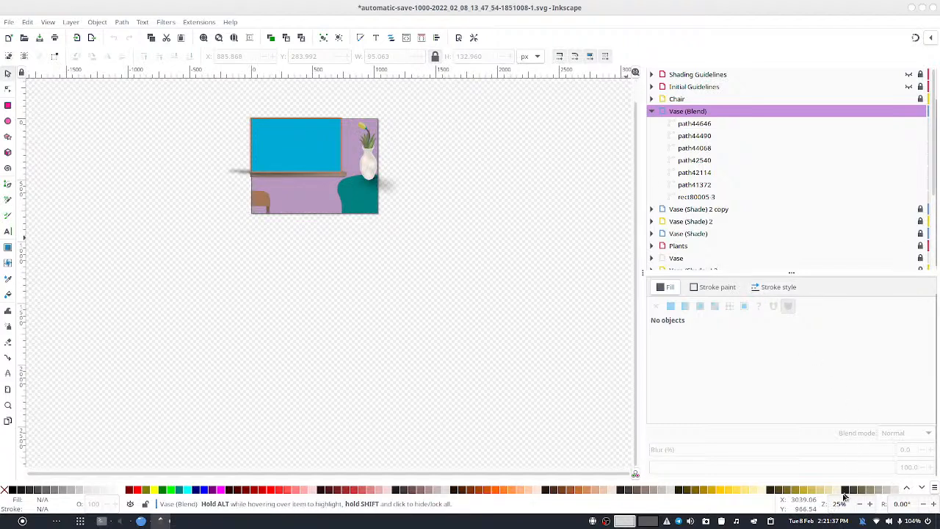
{"action": "left_click", "coordinate": [236, 37]}
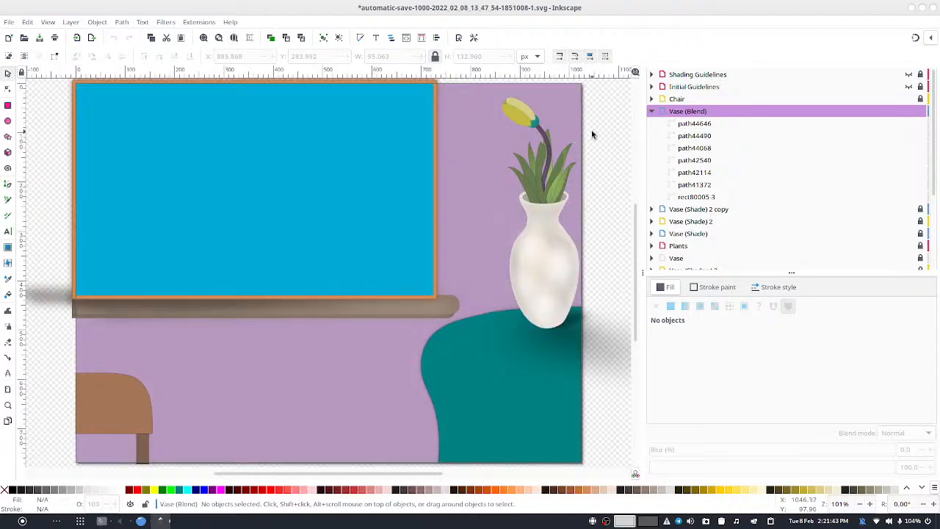
{"action": "left_click", "coordinate": [919, 111]}
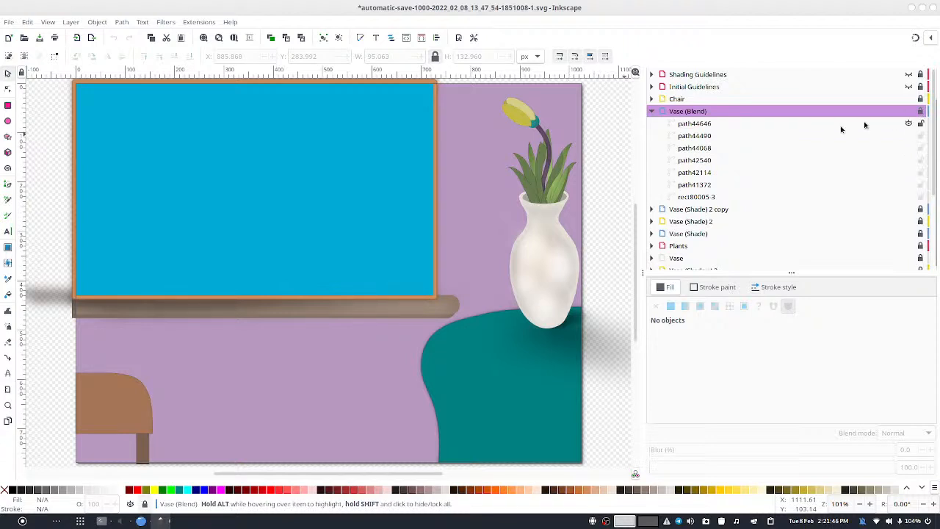
{"action": "left_click", "coordinate": [652, 112]}
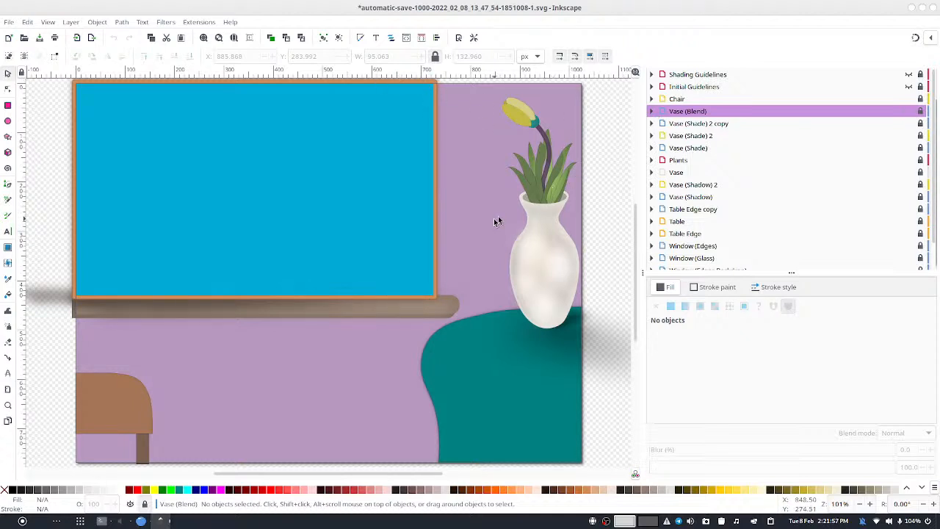
Step: Show the Shading Guidelines layer and add a layer named TableShadow (Big) directly above the Window (Edges) layer
{"action": "left_click", "coordinate": [909, 74]}
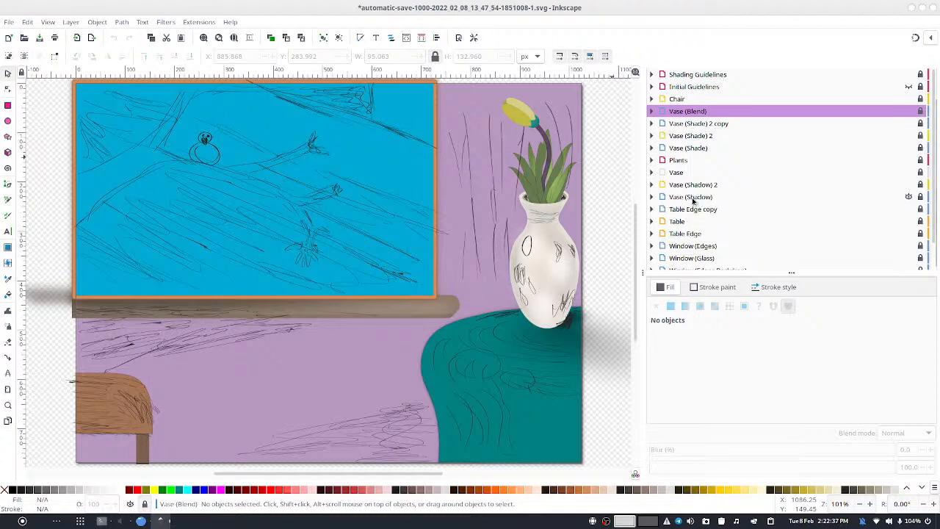
{"action": "left_click", "coordinate": [697, 246]}
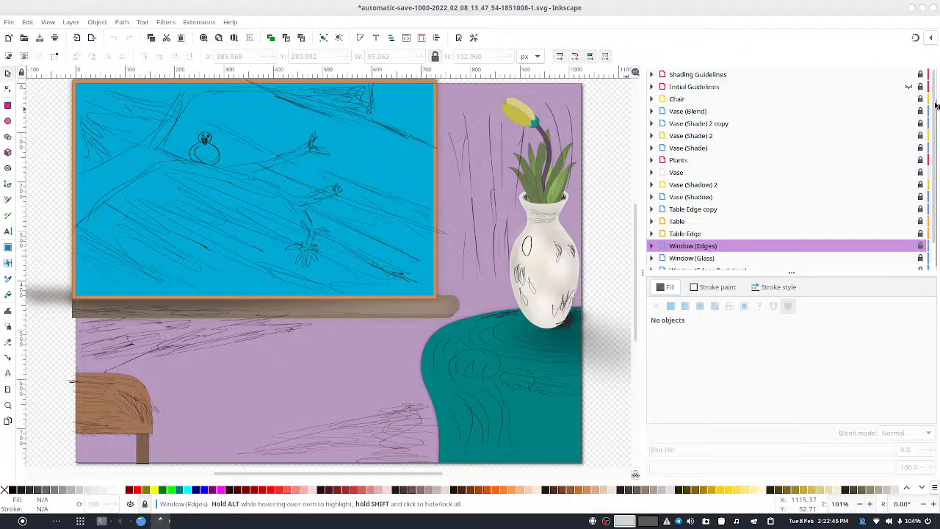
{"action": "scroll", "coordinate": [934, 92], "scroll_direction": "up", "scroll_amount": 2}
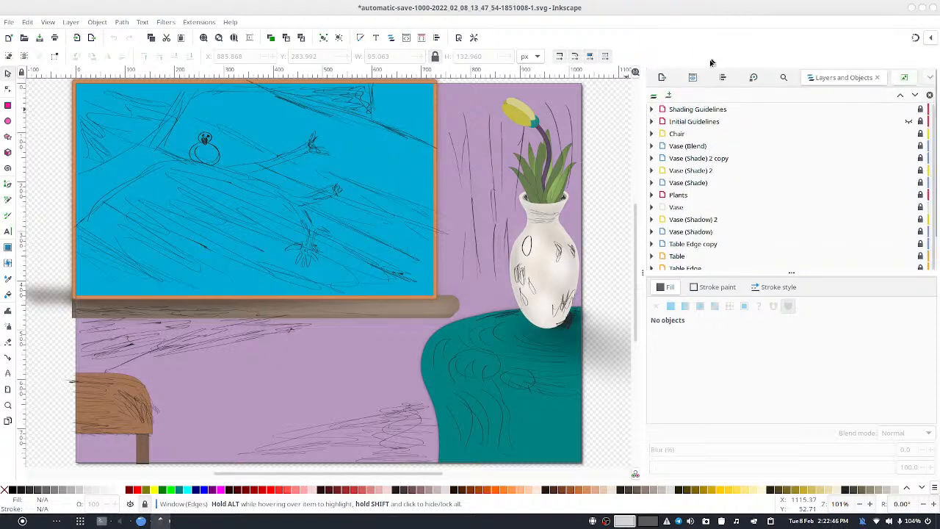
{"action": "left_click", "coordinate": [653, 97]}
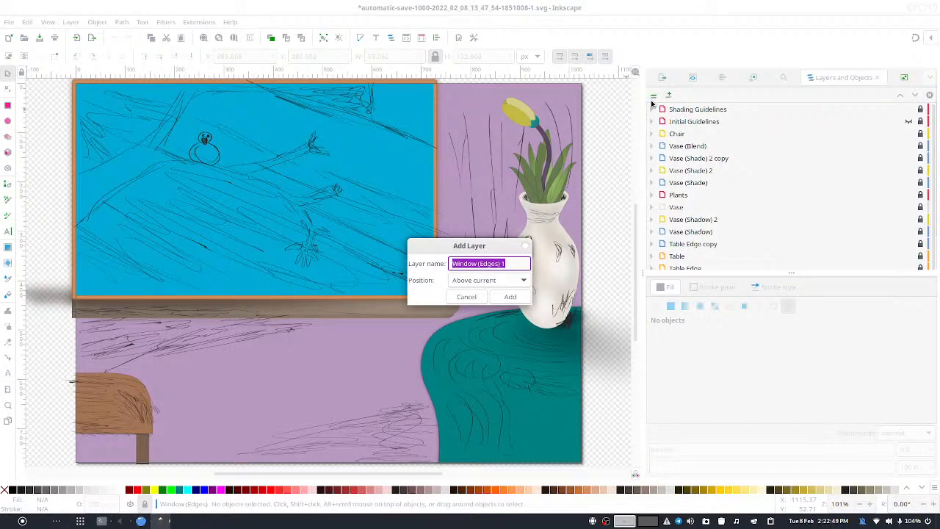
{"action": "type", "text": "TableShadow (Big"}
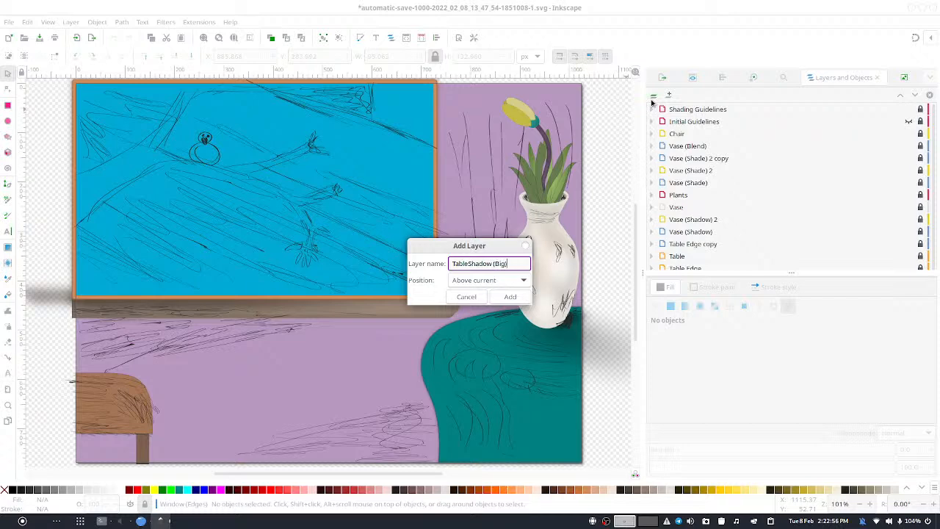
{"action": "key", "text": "Return"}
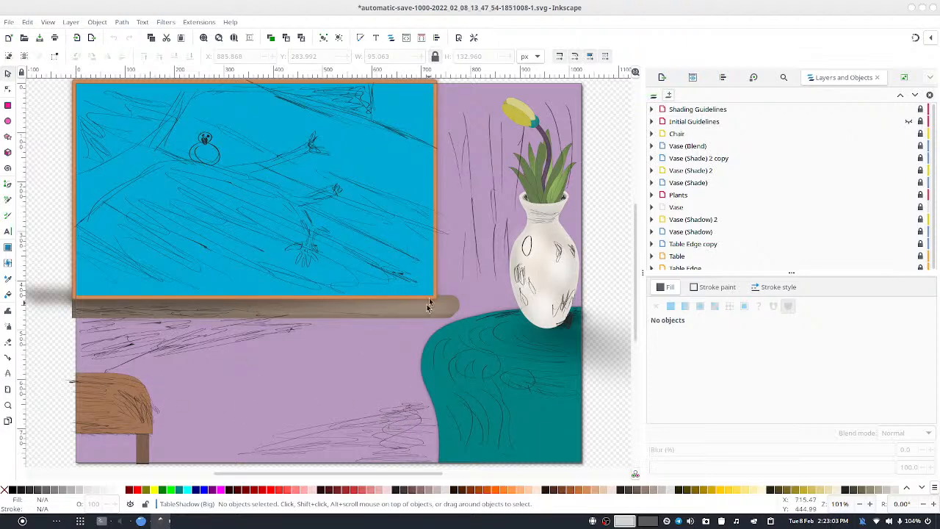
Step: Add a layer named Floor directly above the TableShadow (Big) layer
{"action": "scroll", "coordinate": [686, 220], "scroll_direction": "down", "scroll_amount": 2}
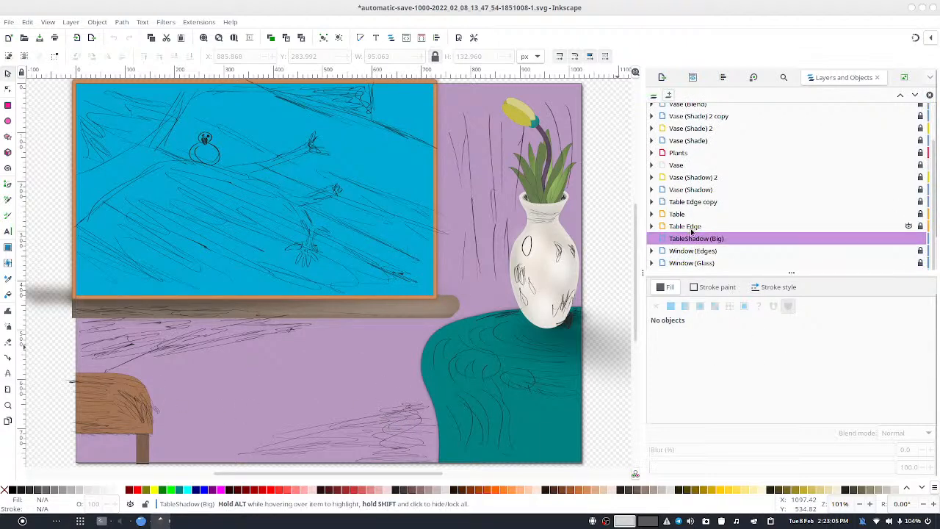
{"action": "scroll", "coordinate": [690, 242], "scroll_direction": "down", "scroll_amount": 2}
{"action": "left_click", "coordinate": [690, 240]}
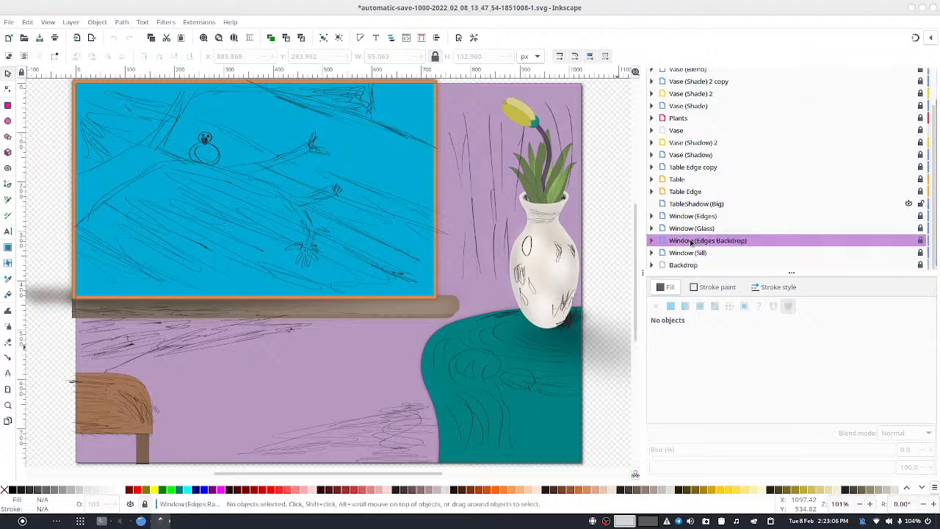
{"action": "left_click", "coordinate": [702, 204]}
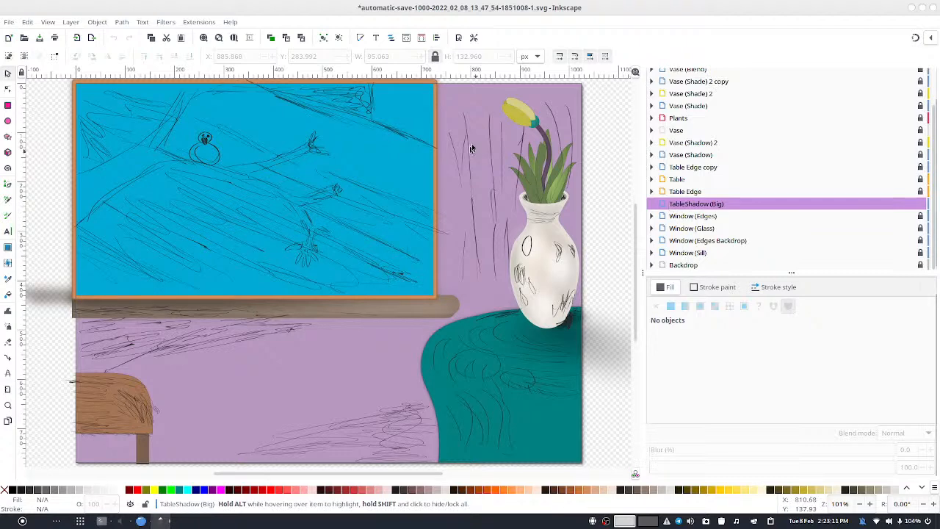
{"action": "scroll", "coordinate": [852, 98], "scroll_direction": "up", "scroll_amount": 2}
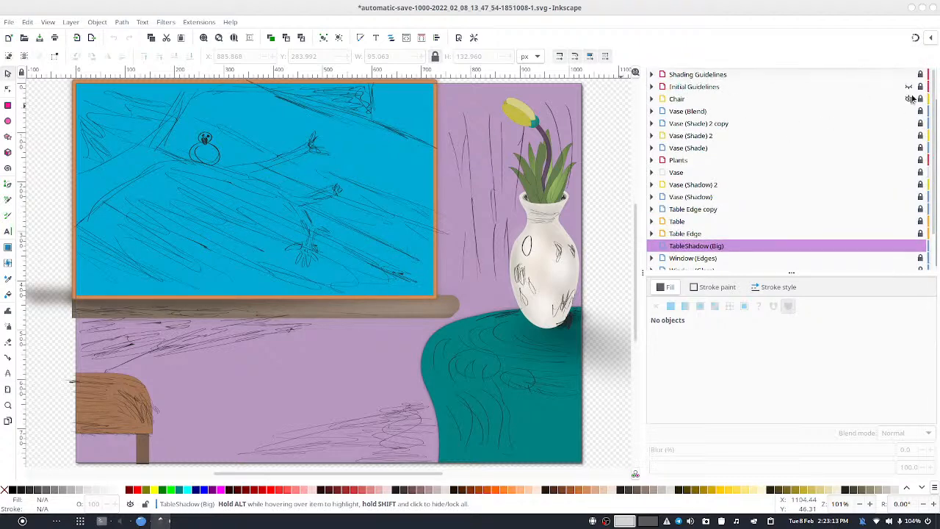
{"action": "scroll", "coordinate": [934, 93], "scroll_direction": "up", "scroll_amount": 2}
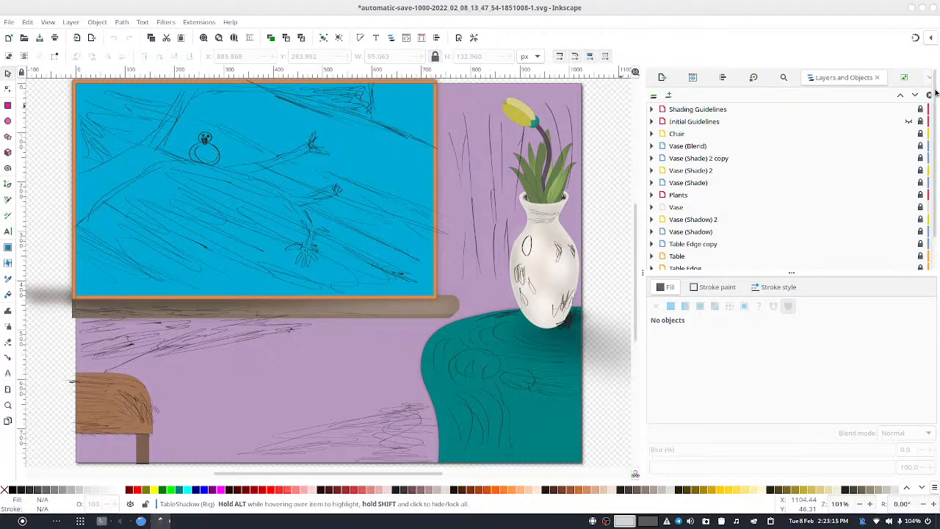
{"action": "left_click", "coordinate": [673, 96]}
{"action": "type", "text": "Floor"}
{"action": "key", "text": "Return"}
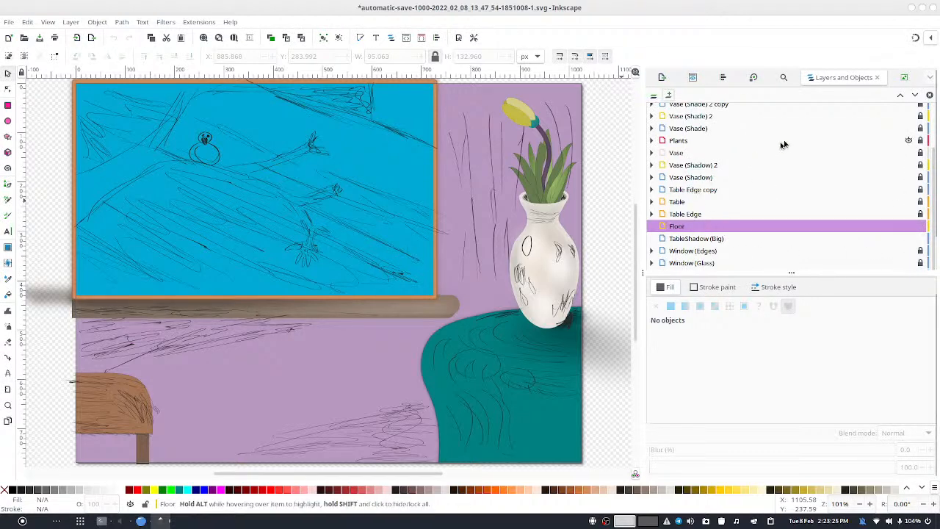
Step: Reorder the layers so Floor sits directly beneath TableShadow (Big), and make Floor the active layer
{"action": "scroll", "coordinate": [778, 140], "scroll_direction": "up", "scroll_amount": 3}
{"action": "scroll", "coordinate": [905, 109], "scroll_direction": "up", "scroll_amount": 2}
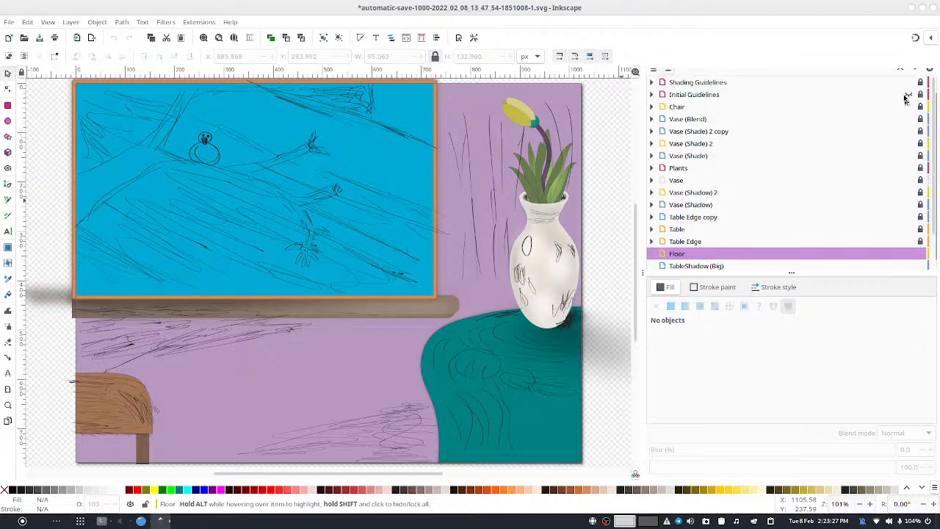
{"action": "scroll", "coordinate": [914, 78], "scroll_direction": "up", "scroll_amount": 1}
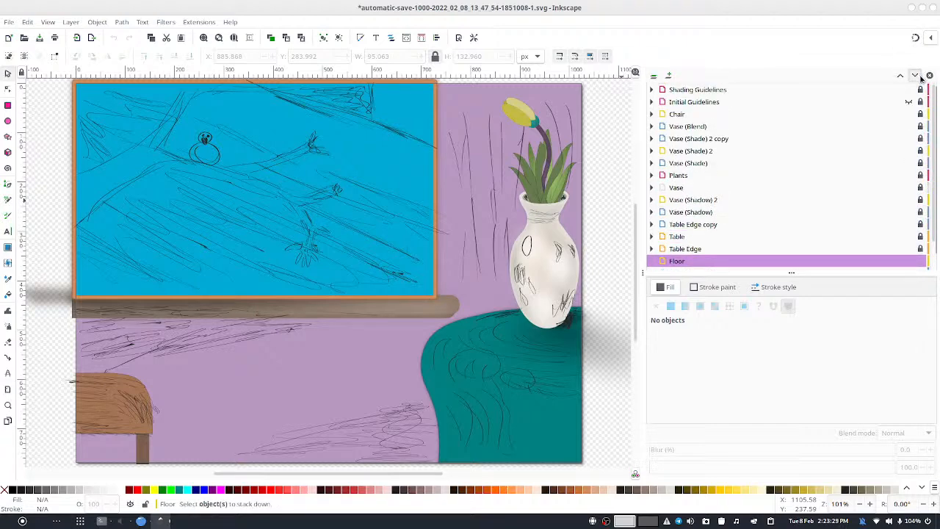
{"action": "scroll", "coordinate": [710, 249], "scroll_direction": "down", "scroll_amount": 2}
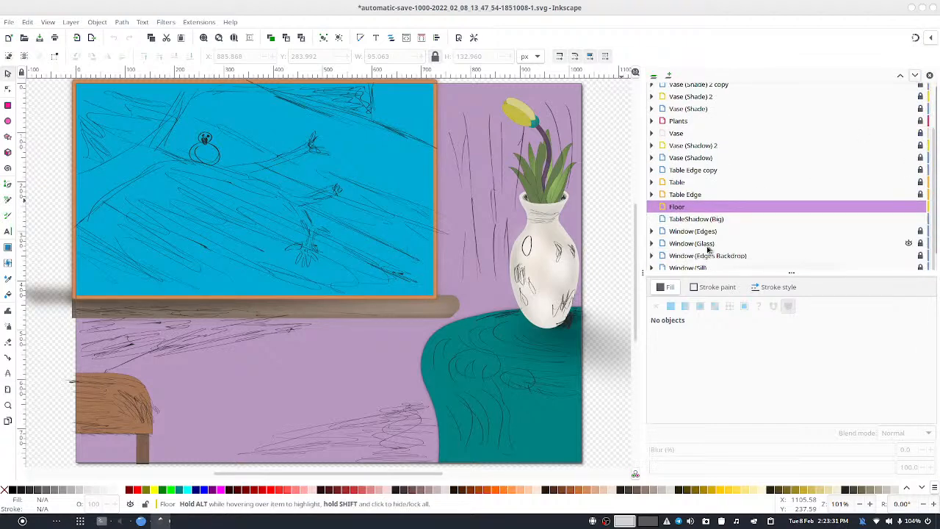
{"action": "left_click_drag", "start_coordinate": [672, 214], "coordinate": [706, 203]}
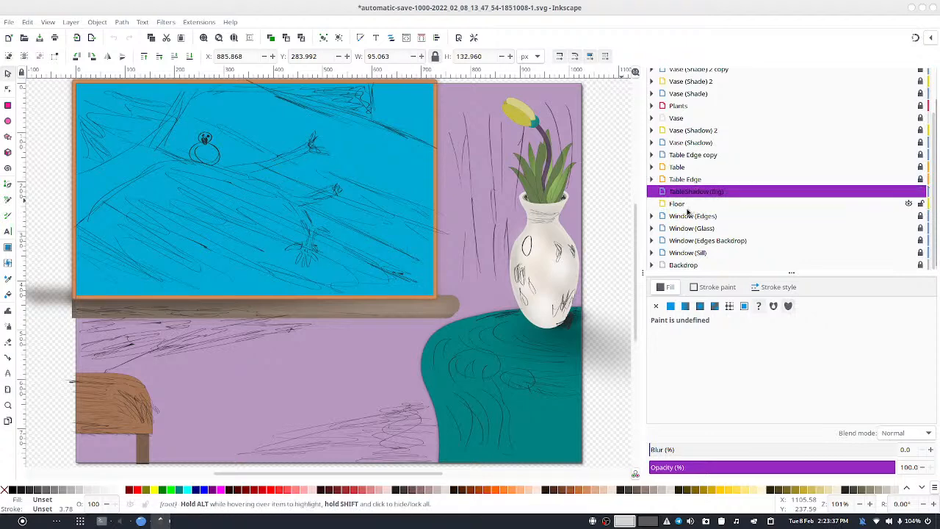
{"action": "left_click", "coordinate": [690, 205]}
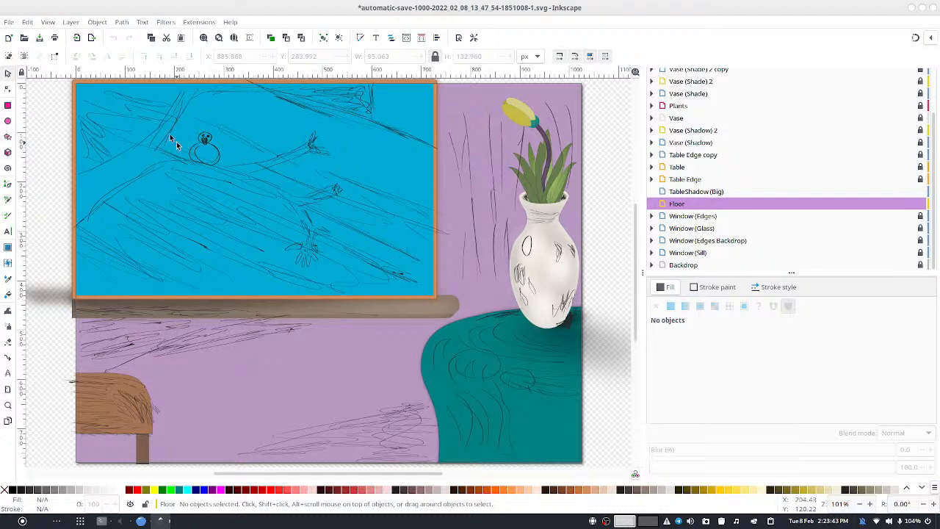
Step: Draw a floor rectangle about 1030 × 104 px across the lower edge of the page and convert it to a path
{"action": "left_click", "coordinate": [7, 105]}
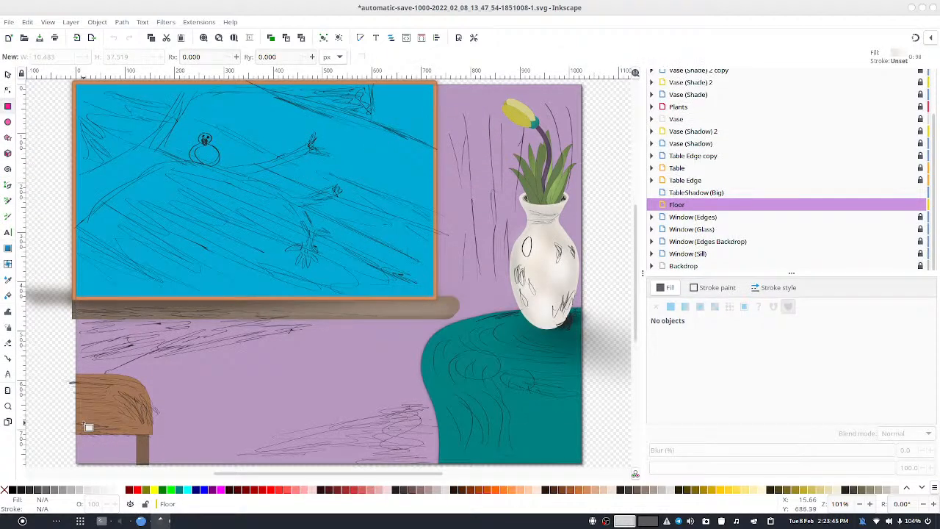
{"action": "left_click_drag", "start_coordinate": [78, 420], "coordinate": [588, 470]}
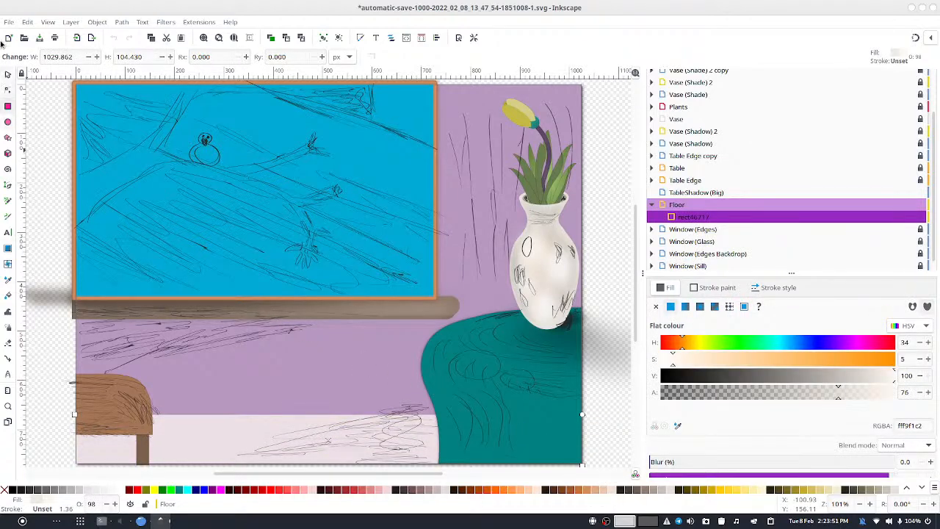
{"action": "left_click", "coordinate": [121, 22]}
{"action": "left_click", "coordinate": [146, 33]}
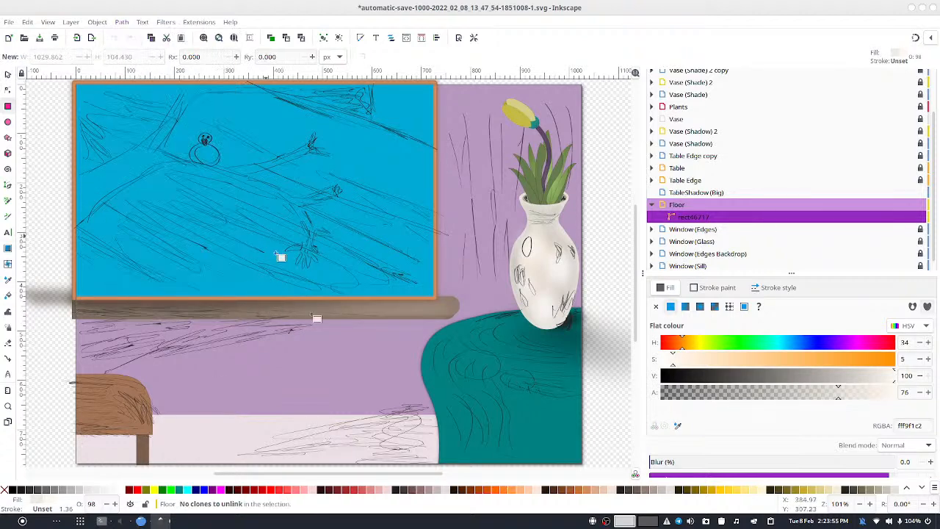
Step: Raise the floor path's upper-right node to about Y 12.85 cm so its upper edge slopes
{"action": "left_click", "coordinate": [8, 89]}
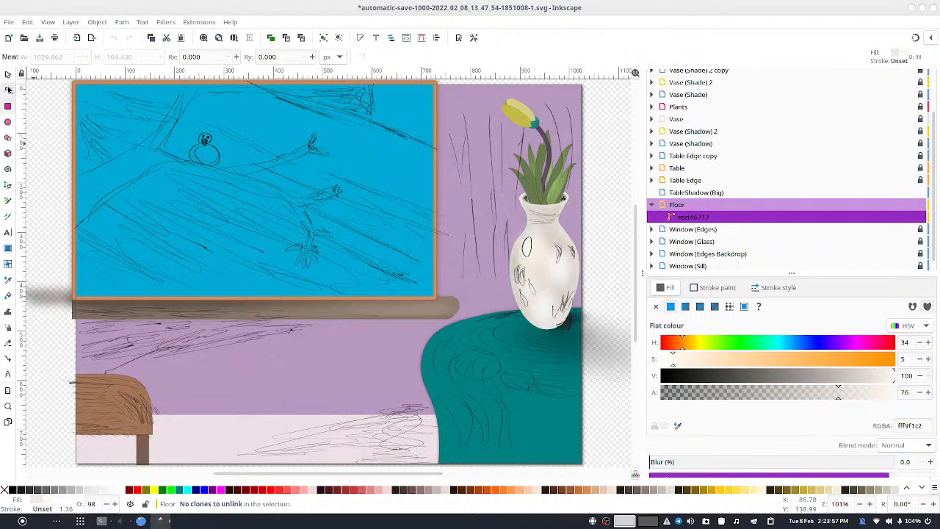
{"action": "left_click_drag", "start_coordinate": [562, 397], "coordinate": [635, 434]}
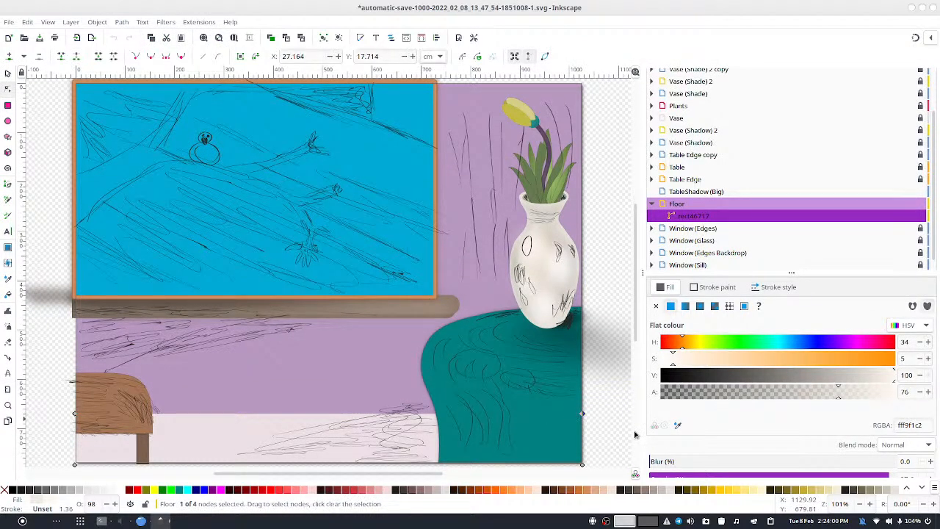
{"action": "left_click_drag", "start_coordinate": [609, 383], "coordinate": [540, 434]}
{"action": "key", "text": "Up"}
{"action": "key", "text": "Up"}
{"action": "key", "text": "Up"}
{"action": "key", "text": "Up"}
{"action": "key", "text": "Up"}
{"action": "key", "text": "Up"}
{"action": "key", "text": "Up"}
{"action": "key", "text": "Up"}
{"action": "key", "text": "Up"}
{"action": "key", "text": "Up"}
{"action": "key", "text": "Up"}
{"action": "key", "text": "Up"}
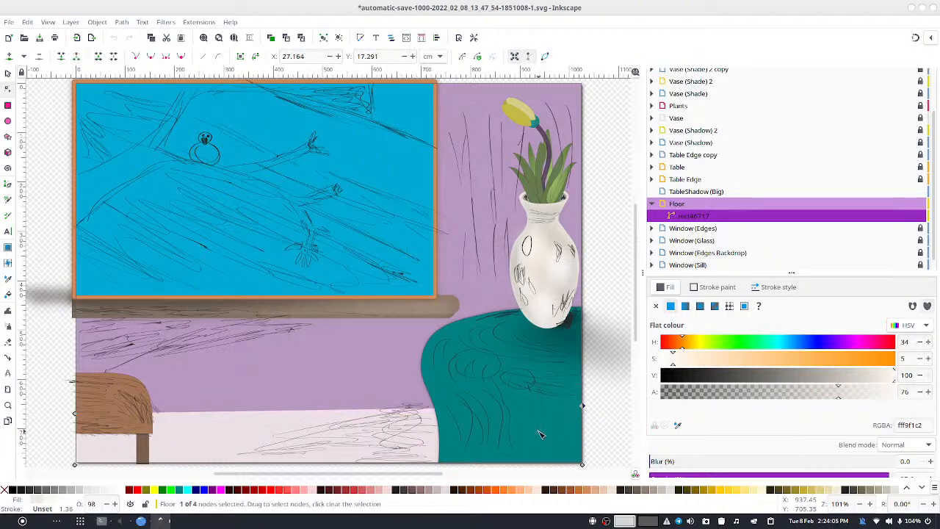
{"action": "key", "text": "Up"}
{"action": "key", "text": "Up"}
{"action": "key", "text": "Up"}
{"action": "key", "text": "Up"}
{"action": "key", "text": "Up"}
{"action": "key", "text": "Up"}
{"action": "key", "text": "Up"}
{"action": "key", "text": "Up"}
{"action": "key", "text": "Up"}
{"action": "key", "text": "Up"}
{"action": "key", "text": "Up"}
{"action": "key", "text": "Up"}
{"action": "key", "text": "Up"}
{"action": "key", "text": "Up"}
{"action": "key", "text": "Up"}
{"action": "key", "text": "Up"}
{"action": "key", "text": "Up"}
{"action": "key", "text": "Up"}
{"action": "key", "text": "Up"}
{"action": "key", "text": "Up"}
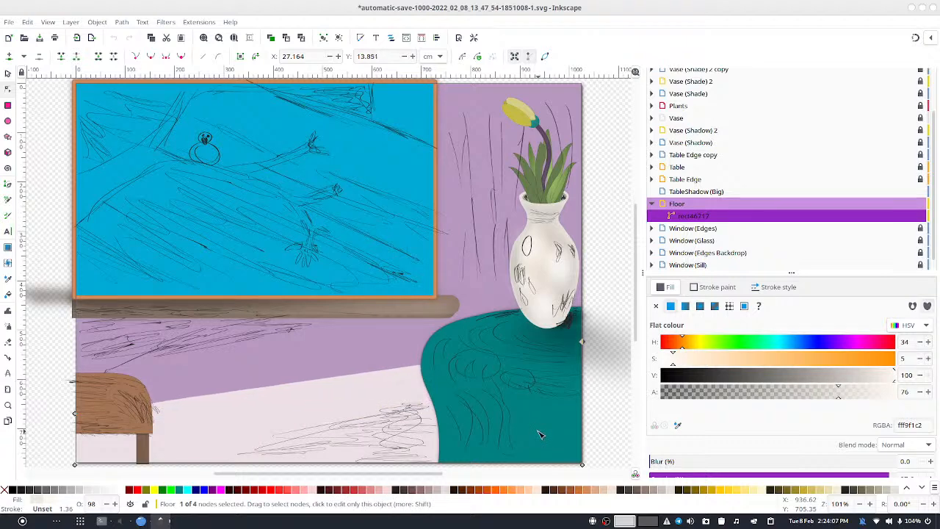
{"action": "key", "text": "Up"}
{"action": "key", "text": "Up"}
{"action": "key", "text": "Up"}
{"action": "key", "text": "Up"}
{"action": "key", "text": "Up"}
{"action": "key", "text": "Up"}
{"action": "key", "text": "Up"}
{"action": "key", "text": "Up"}
{"action": "key", "text": "Up"}
{"action": "key", "text": "Up"}
{"action": "key", "text": "Up"}
{"action": "key", "text": "Down"}
{"action": "key", "text": "Down"}
{"action": "key", "text": "Down"}
{"action": "key", "text": "Down"}
{"action": "key", "text": "Down"}
{"action": "key", "text": "Down"}
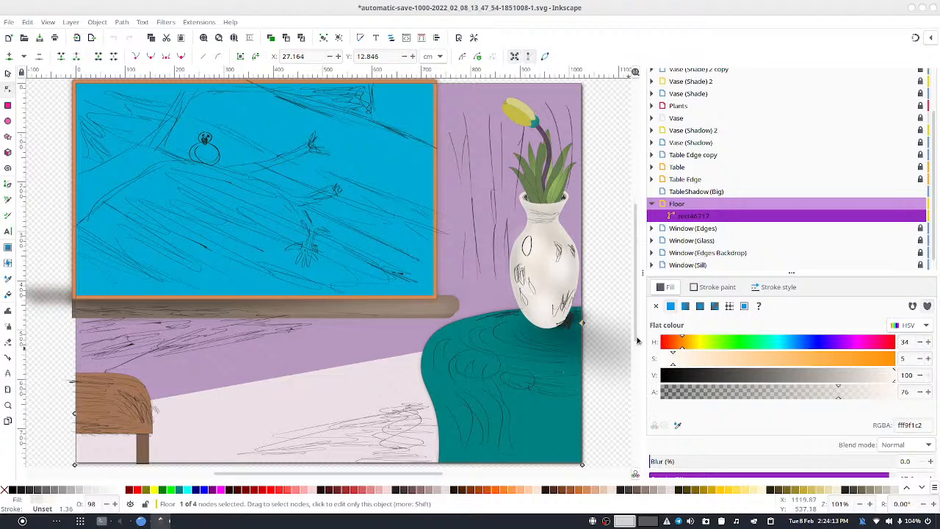
{"action": "key", "text": "Escape"}
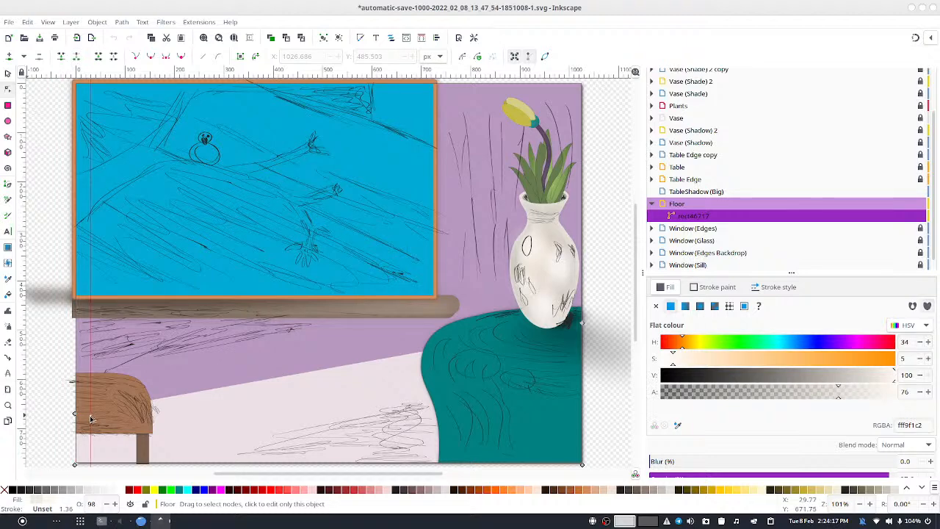
Step: Raise the floor path's upper-left node to about Y 587.5 px, level with the top of the chair back
{"action": "left_click_drag", "start_coordinate": [56, 379], "coordinate": [154, 445]}
{"action": "key", "text": "Up"}
{"action": "key", "text": "Up"}
{"action": "key", "text": "Up"}
{"action": "key", "text": "Up"}
{"action": "key", "text": "Up"}
{"action": "key", "text": "Up"}
{"action": "key", "text": "Up"}
{"action": "key", "text": "Up"}
{"action": "key", "text": "Up"}
{"action": "key", "text": "Up"}
{"action": "key", "text": "Up"}
{"action": "key", "text": "Up"}
{"action": "key", "text": "Up"}
{"action": "key", "text": "Up"}
{"action": "key", "text": "Up"}
{"action": "key", "text": "Up"}
{"action": "key", "text": "Up"}
{"action": "key", "text": "Up"}
{"action": "key", "text": "Up"}
{"action": "key", "text": "Up"}
{"action": "key", "text": "Up"}
{"action": "key", "text": "Up"}
{"action": "key", "text": "Up"}
{"action": "key", "text": "Up"}
{"action": "key", "text": "Up"}
{"action": "key", "text": "Up"}
{"action": "key", "text": "Up"}
{"action": "key", "text": "Up"}
{"action": "key", "text": "Up"}
{"action": "key", "text": "Up"}
{"action": "key", "text": "Up"}
{"action": "key", "text": "Up"}
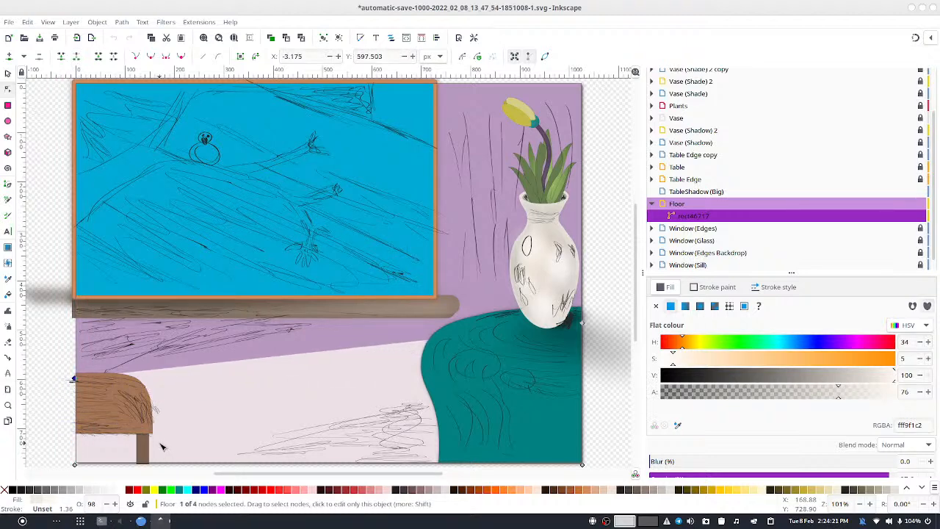
{"action": "key", "text": "Down"}
{"action": "key", "text": "Down"}
{"action": "key", "text": "Down"}
{"action": "key", "text": "Down"}
{"action": "key", "text": "Down"}
{"action": "key", "text": "Down"}
{"action": "key", "text": "Down"}
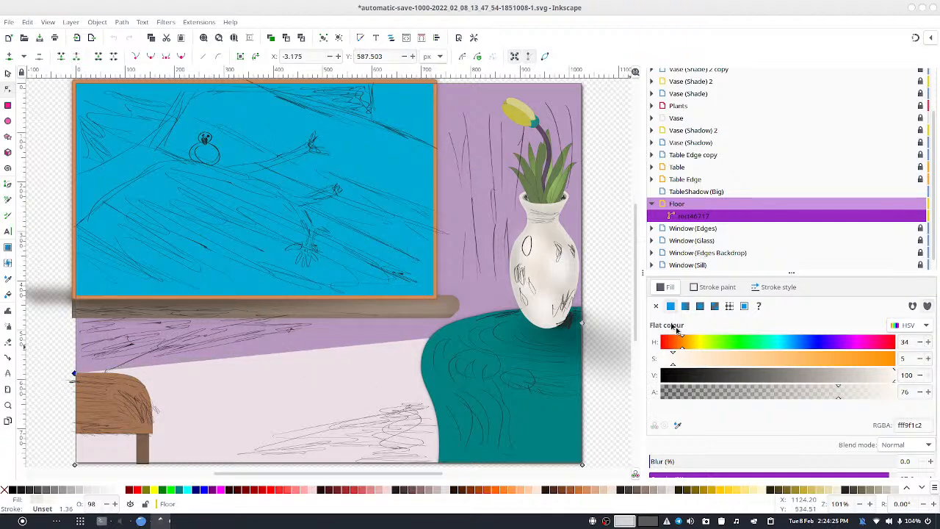
Step: Lower the floor path's upper-right node to about Y 543.5 px to flatten the slope of the upper edge
{"action": "left_click_drag", "start_coordinate": [563, 345], "coordinate": [555, 339]}
{"action": "key", "text": "Down"}
{"action": "key", "text": "Down"}
{"action": "key", "text": "Down"}
{"action": "key", "text": "Down"}
{"action": "key", "text": "Down"}
{"action": "key", "text": "Down"}
{"action": "key", "text": "Down"}
{"action": "key", "text": "Down"}
{"action": "key", "text": "Down"}
{"action": "key", "text": "Down"}
{"action": "key", "text": "Down"}
{"action": "key", "text": "Down"}
{"action": "key", "text": "Down"}
{"action": "key", "text": "Down"}
{"action": "key", "text": "Down"}
{"action": "key", "text": "Down"}
{"action": "key", "text": "Down"}
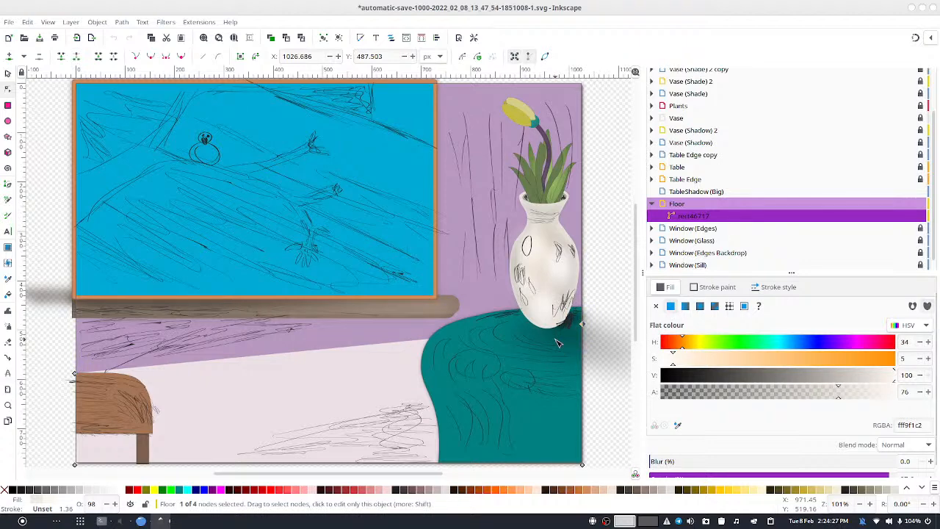
{"action": "key", "text": "Down"}
{"action": "key", "text": "Down"}
{"action": "key", "text": "Down"}
{"action": "key", "text": "Down"}
{"action": "key", "text": "Down"}
{"action": "key", "text": "Down"}
{"action": "key", "text": "Down"}
{"action": "key", "text": "Down"}
{"action": "key", "text": "Down"}
{"action": "key", "text": "Down"}
{"action": "key", "text": "Down"}
{"action": "key", "text": "Down"}
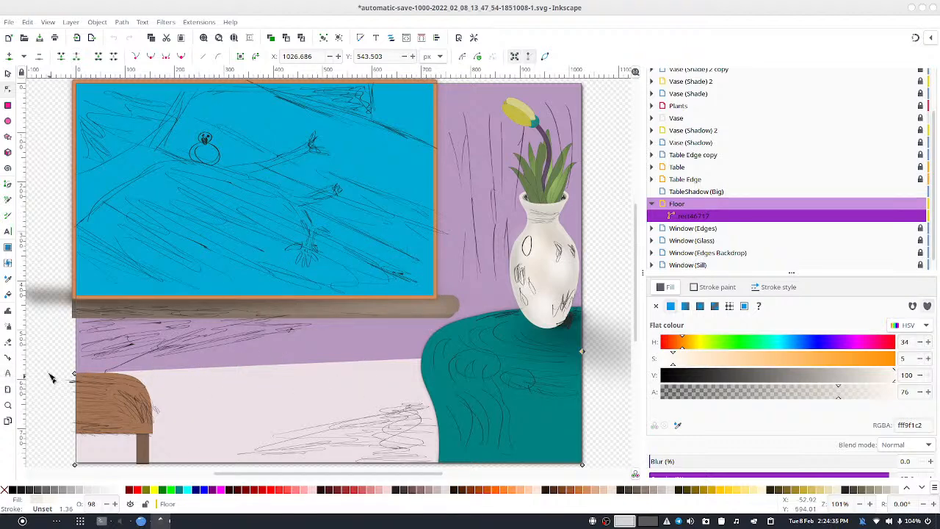
Step: Raise the floor path's upper-left node to about Y 561.5 px so the upper edge is nearly level
{"action": "left_click_drag", "start_coordinate": [51, 343], "coordinate": [129, 389]}
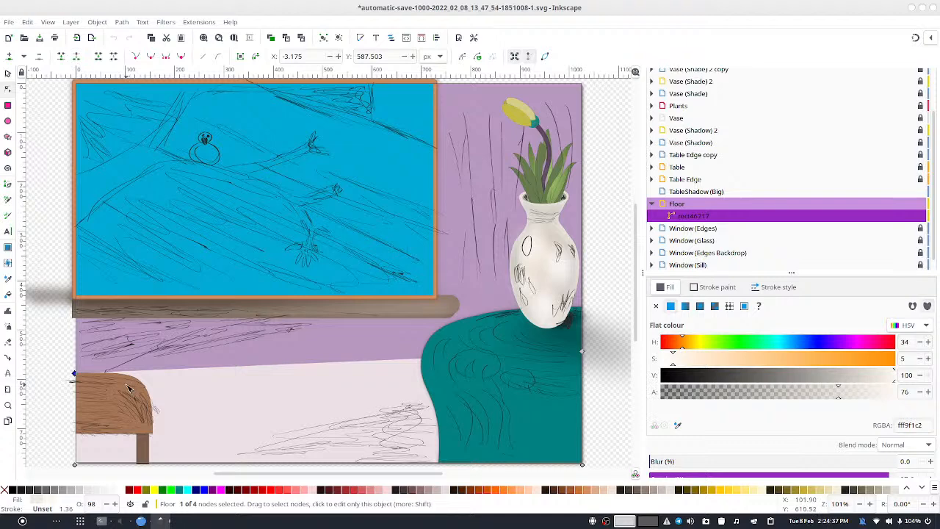
{"action": "key", "text": "Up"}
{"action": "key", "text": "Up"}
{"action": "key", "text": "Up"}
{"action": "key", "text": "Up"}
{"action": "key", "text": "Up"}
{"action": "key", "text": "Up"}
{"action": "key", "text": "Up"}
{"action": "key", "text": "Up"}
{"action": "key", "text": "Up"}
{"action": "key", "text": "Up"}
{"action": "key", "text": "Up"}
{"action": "key", "text": "Up"}
{"action": "key", "text": "Down"}
{"action": "key", "text": "Down"}
{"action": "key", "text": "Up"}
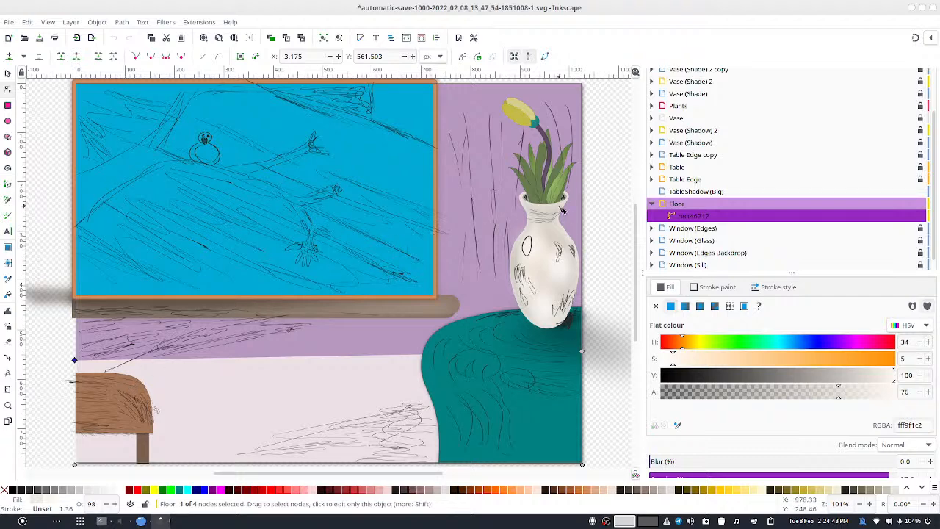
{"action": "left_click", "coordinate": [595, 228]}
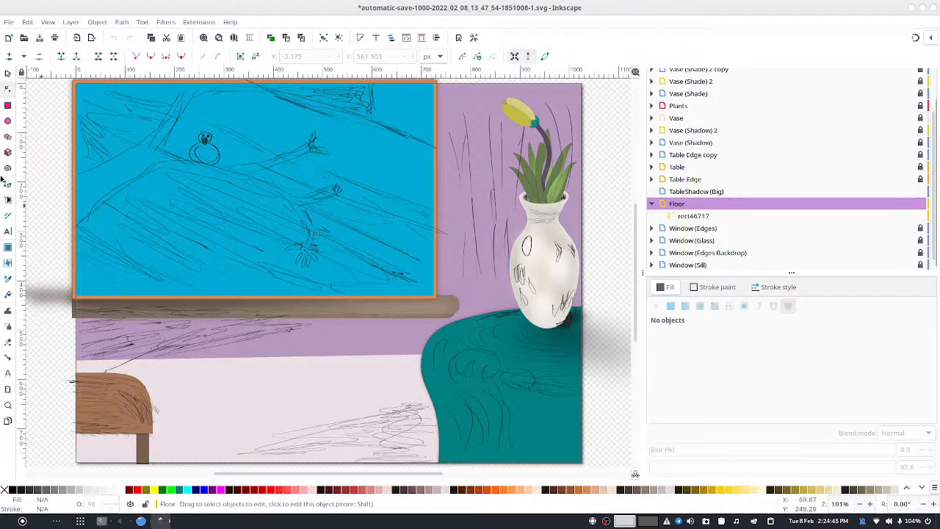
Step: Duplicate the floor shape and give the copy a flat black stroke and no fill
{"action": "left_click", "coordinate": [9, 104]}
{"action": "left_click", "coordinate": [7, 73]}
{"action": "left_click", "coordinate": [367, 389]}
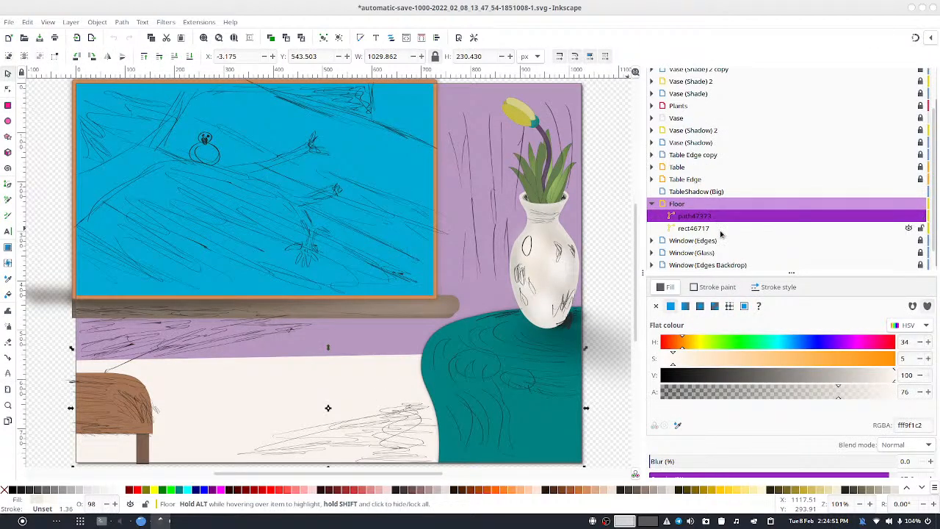
{"action": "left_click", "coordinate": [711, 287]}
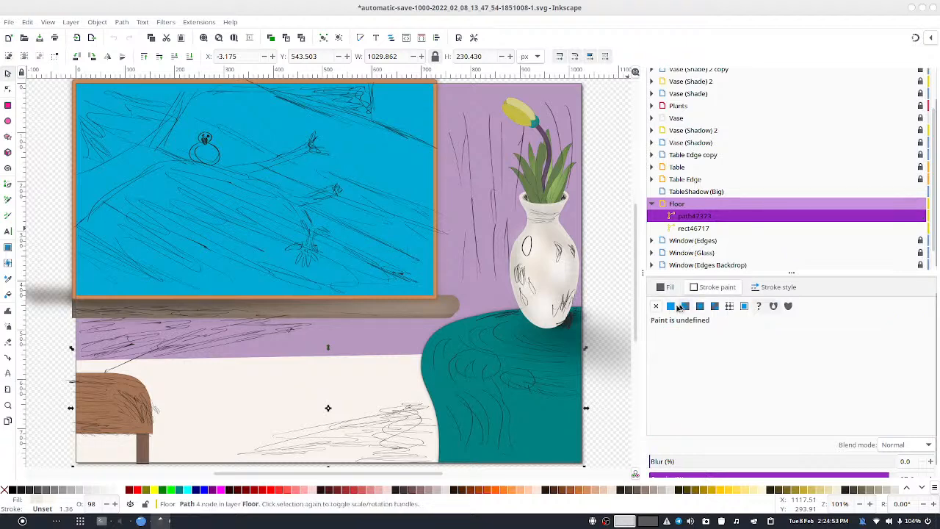
{"action": "left_click", "coordinate": [685, 305]}
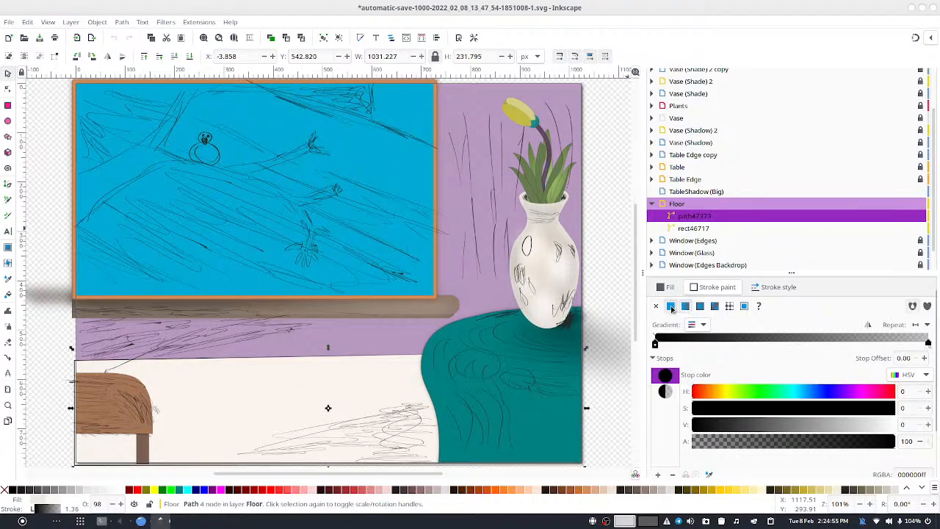
{"action": "left_click", "coordinate": [671, 306]}
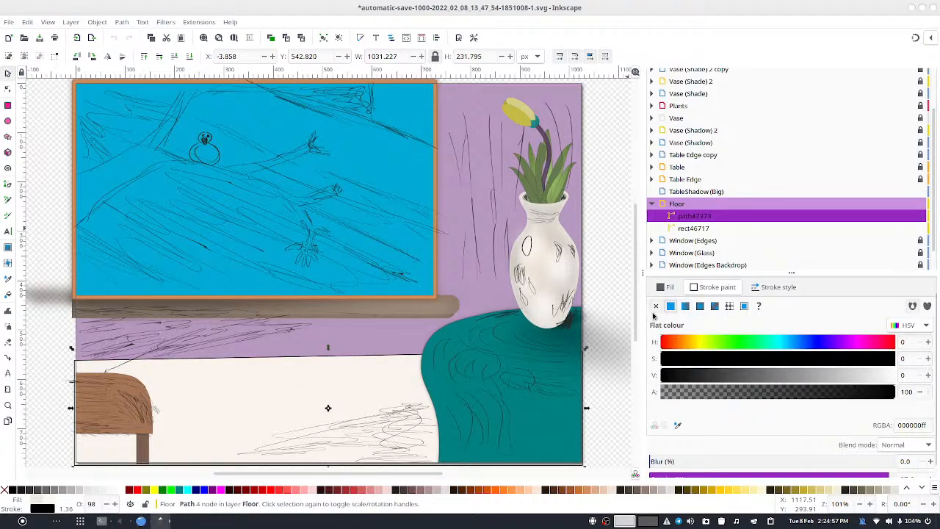
{"action": "left_click", "coordinate": [667, 287]}
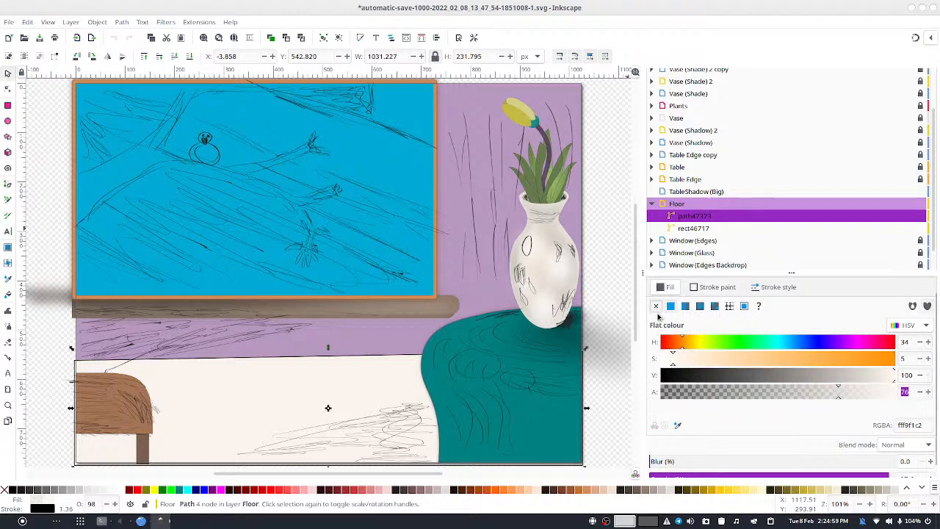
{"action": "left_click", "coordinate": [657, 307]}
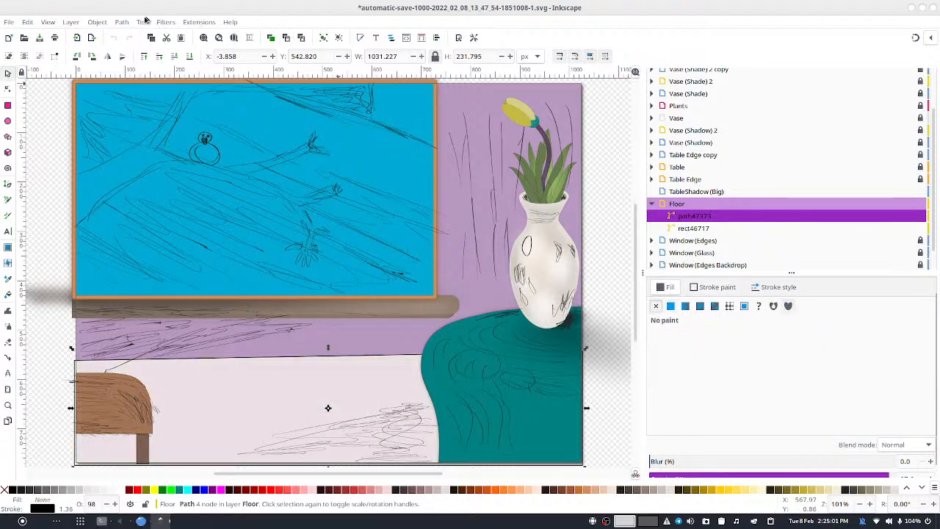
Step: Convert the black outline's stroke to a path and delete its lower nodes, leaving only a thin straight strip along the floor's upper edge
{"action": "left_click", "coordinate": [121, 22]}
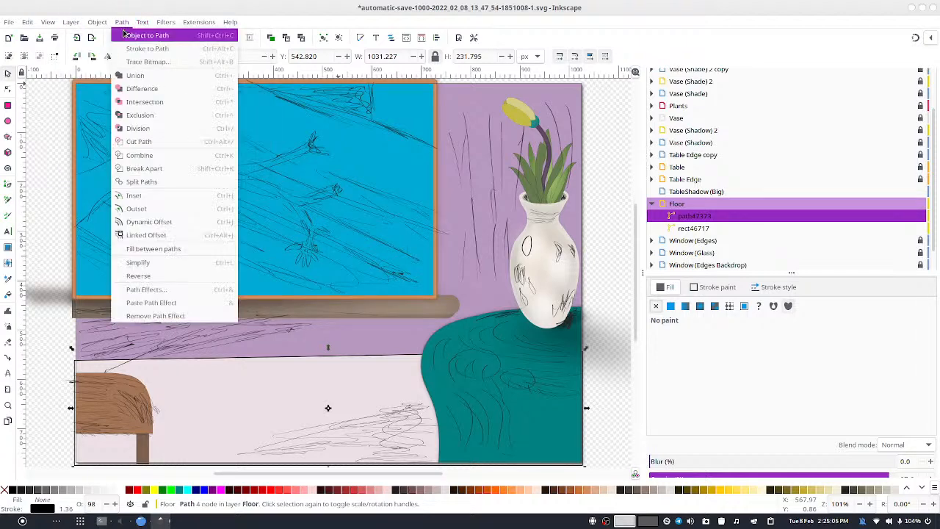
{"action": "left_click", "coordinate": [139, 50]}
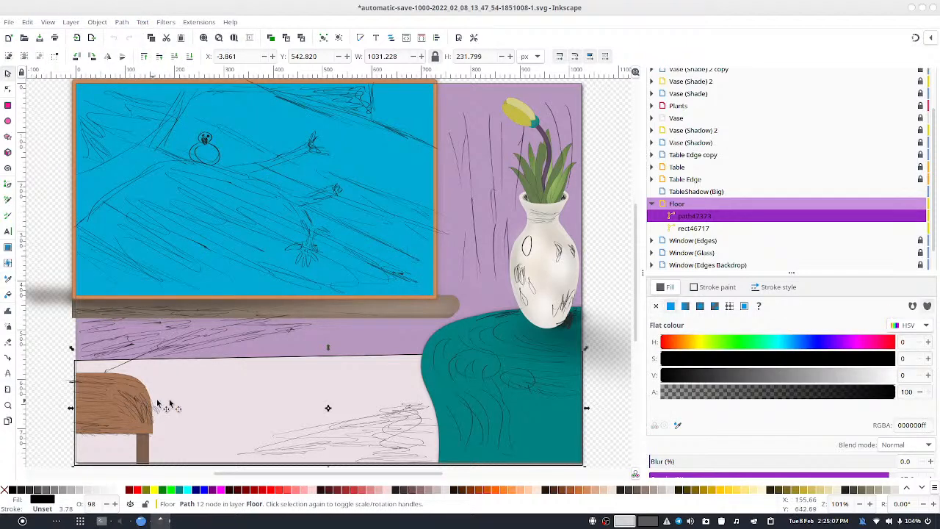
{"action": "scroll", "coordinate": [216, 406], "scroll_direction": "down", "scroll_amount": 2}
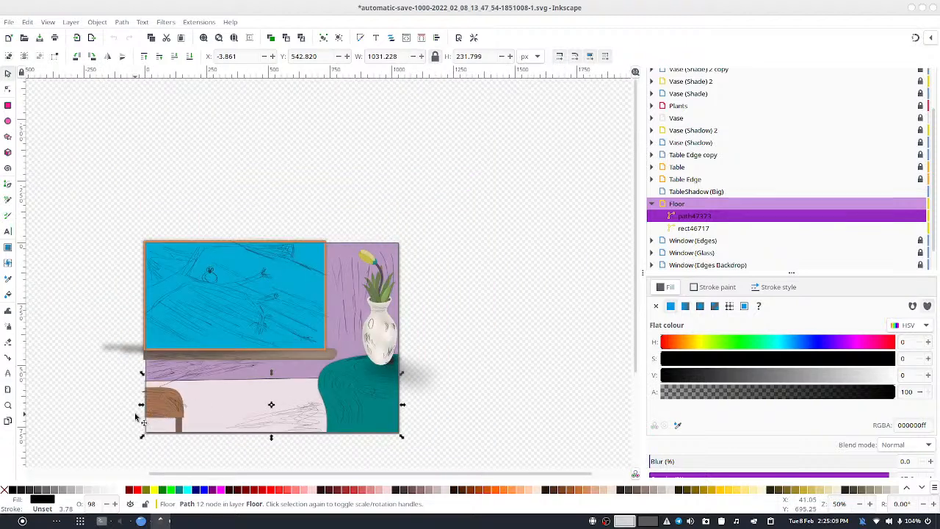
{"action": "left_click", "coordinate": [7, 88]}
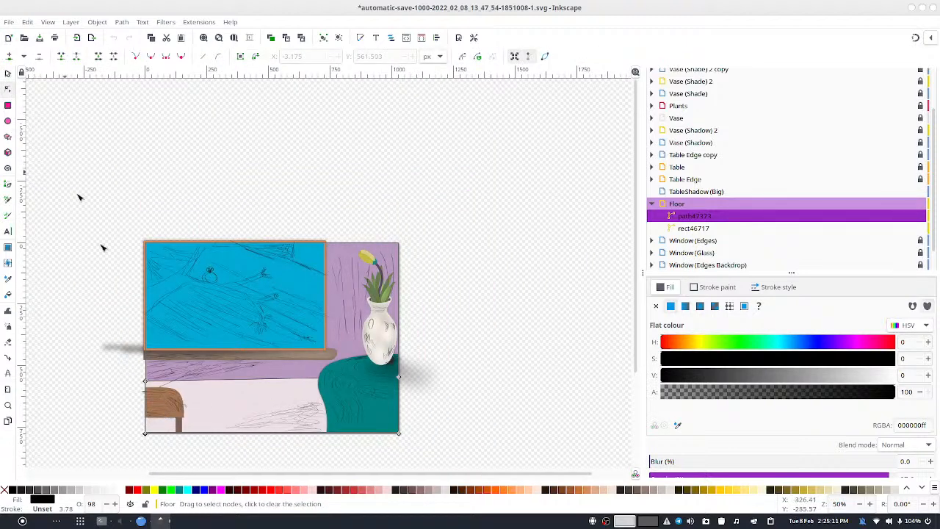
{"action": "left_click_drag", "start_coordinate": [109, 400], "coordinate": [426, 444]}
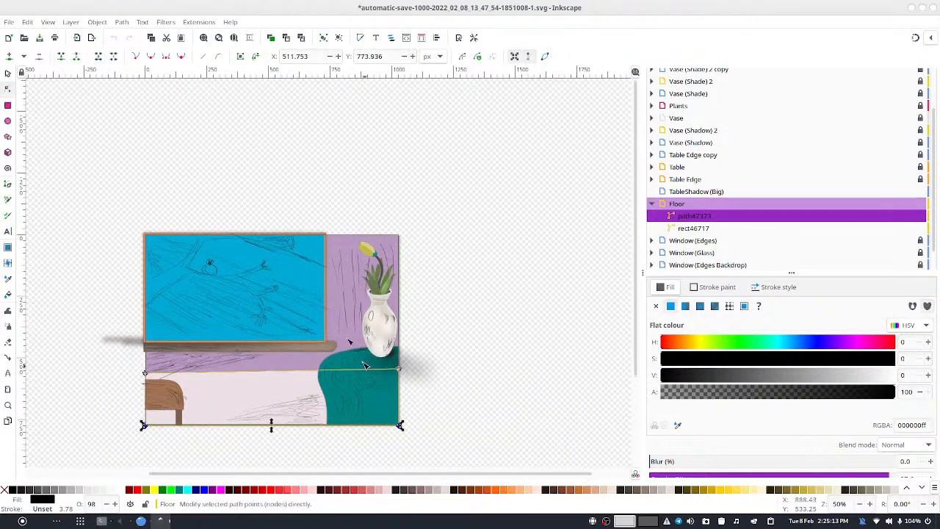
{"action": "left_click", "coordinate": [39, 56]}
{"action": "key", "text": "ctrl+a"}
{"action": "key", "text": "ctrl+s"}
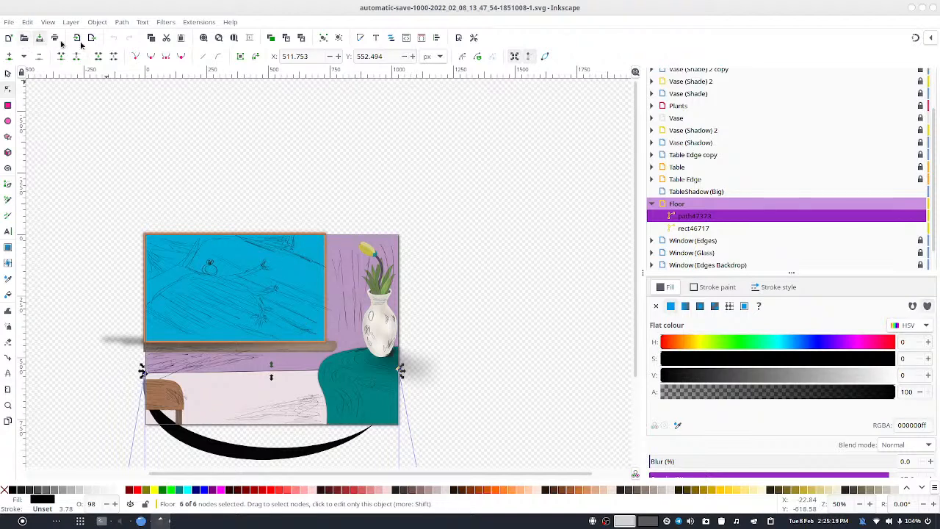
{"action": "left_click", "coordinate": [135, 56]}
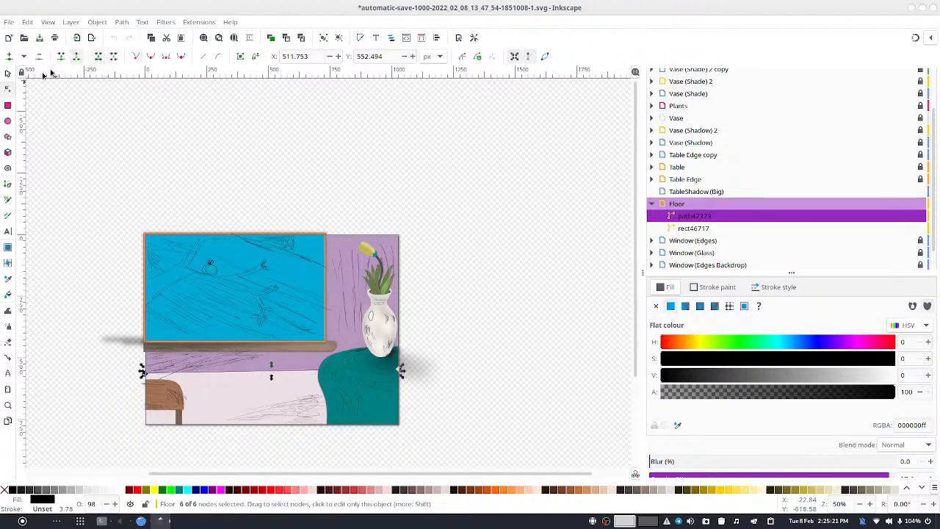
{"action": "left_click", "coordinate": [7, 72]}
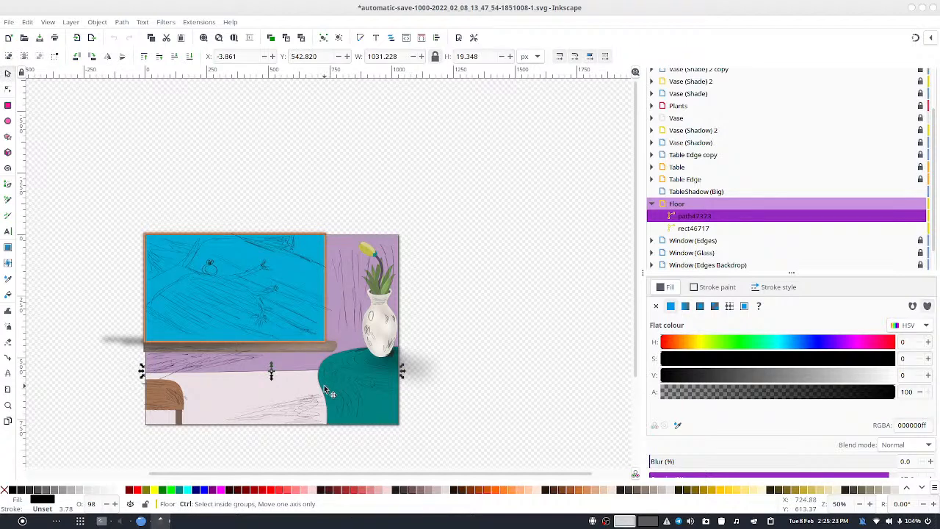
Step: Blur the black strip along the floor's upper edge by 15%
{"action": "scroll", "coordinate": [324, 385], "scroll_direction": "up", "scroll_amount": 1, "text": "ctrl"}
{"action": "left_click_drag", "start_coordinate": [266, 371], "coordinate": [365, 313]}
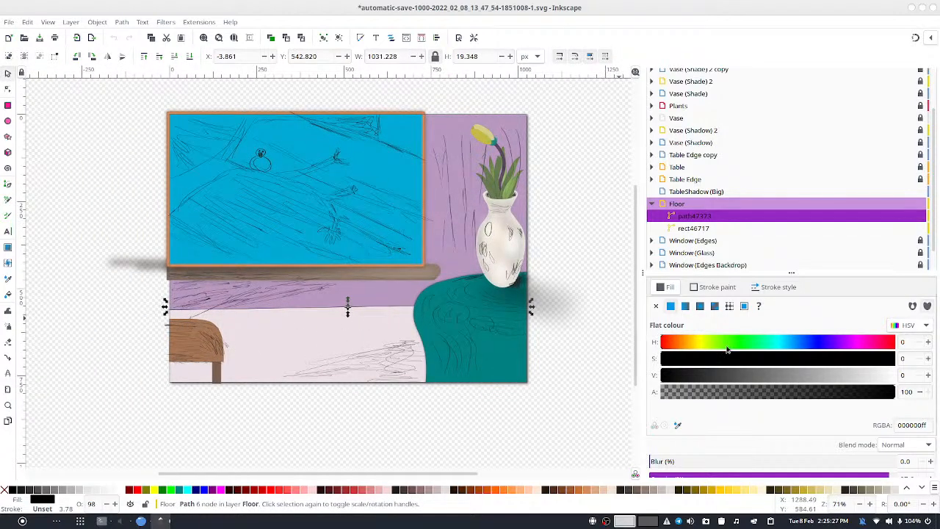
{"action": "left_click", "coordinate": [928, 461]}
{"action": "left_click", "coordinate": [929, 461]}
{"action": "left_click", "coordinate": [929, 461]}
{"action": "left_click", "coordinate": [929, 461]}
{"action": "left_click", "coordinate": [929, 461]}
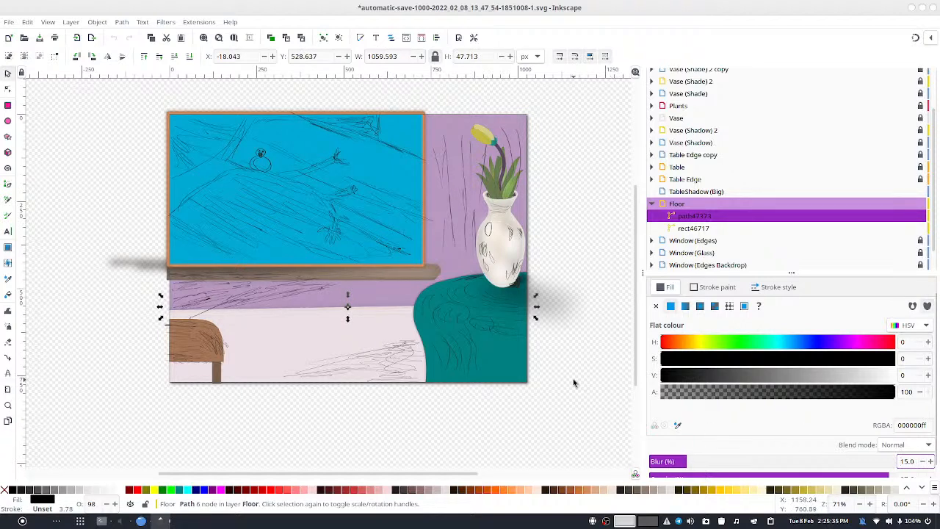
Step: Duplicate the blurred floor-edge strip and set the copy's blur to 29.6%
{"action": "key", "text": "ctrl+d"}
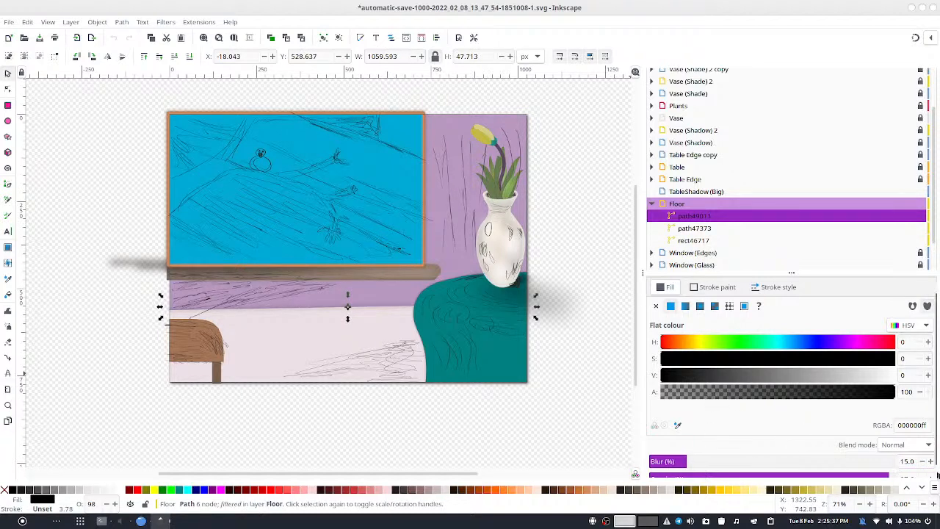
{"action": "left_click", "coordinate": [930, 461]}
{"action": "left_click", "coordinate": [929, 461]}
{"action": "left_click", "coordinate": [930, 461]}
{"action": "left_click", "coordinate": [929, 461]}
{"action": "left_click", "coordinate": [929, 461]}
{"action": "left_click", "coordinate": [929, 461]}
{"action": "left_click", "coordinate": [929, 461]}
{"action": "left_click", "coordinate": [929, 461]}
{"action": "left_click", "coordinate": [929, 461]}
{"action": "left_click", "coordinate": [929, 461]}
{"action": "left_click", "coordinate": [929, 461]}
{"action": "left_click", "coordinate": [930, 461]}
{"action": "left_click", "coordinate": [929, 461]}
{"action": "left_click", "coordinate": [929, 461]}
{"action": "left_click", "coordinate": [929, 461]}
{"action": "left_click", "coordinate": [924, 461]}
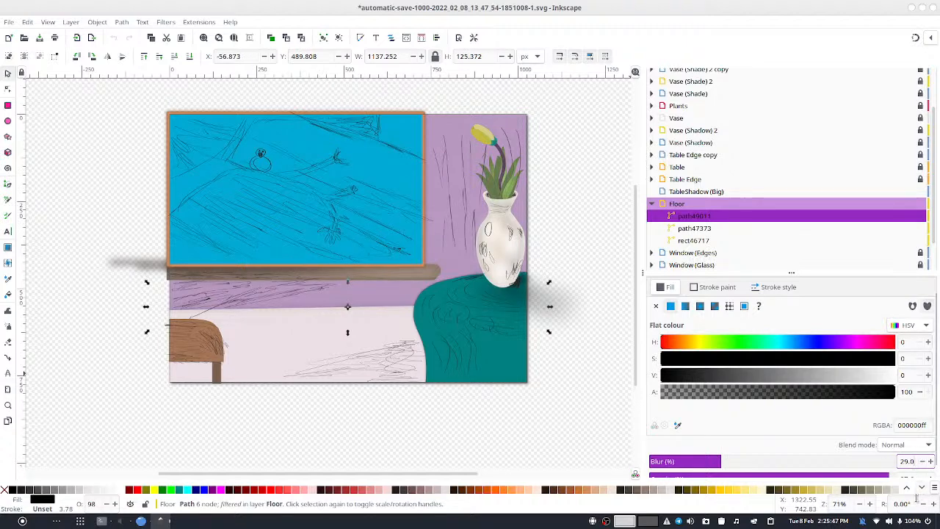
{"action": "type", "text": "6"}
{"action": "key", "text": "Return"}
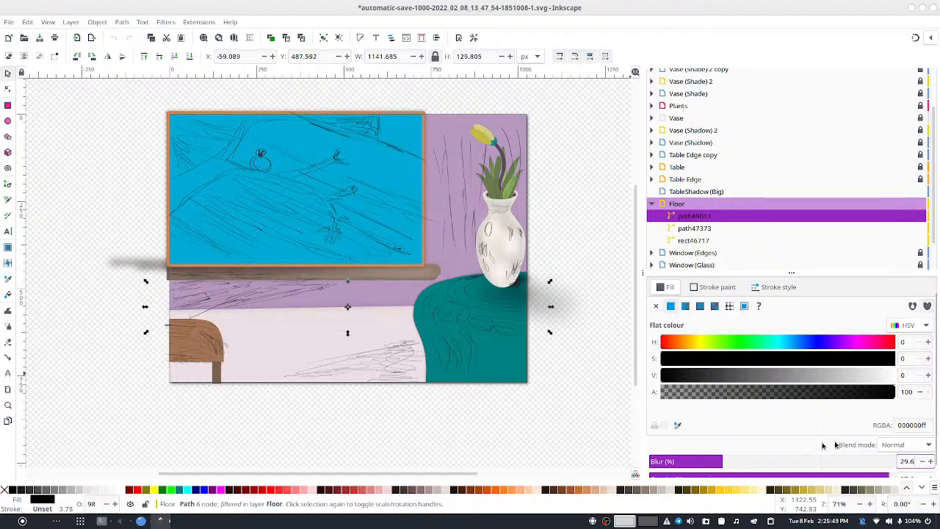
{"action": "left_click", "coordinate": [587, 242]}
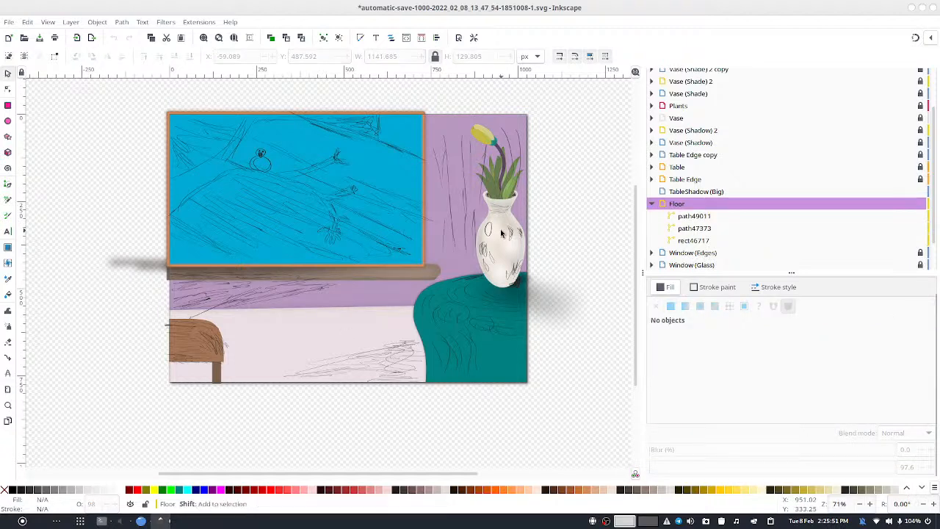
Step: Hide the Shading Guidelines layer to check the shading without the sketch lines, and lock the Floor layer
{"action": "scroll", "coordinate": [761, 149], "scroll_direction": "up", "scroll_amount": 3}
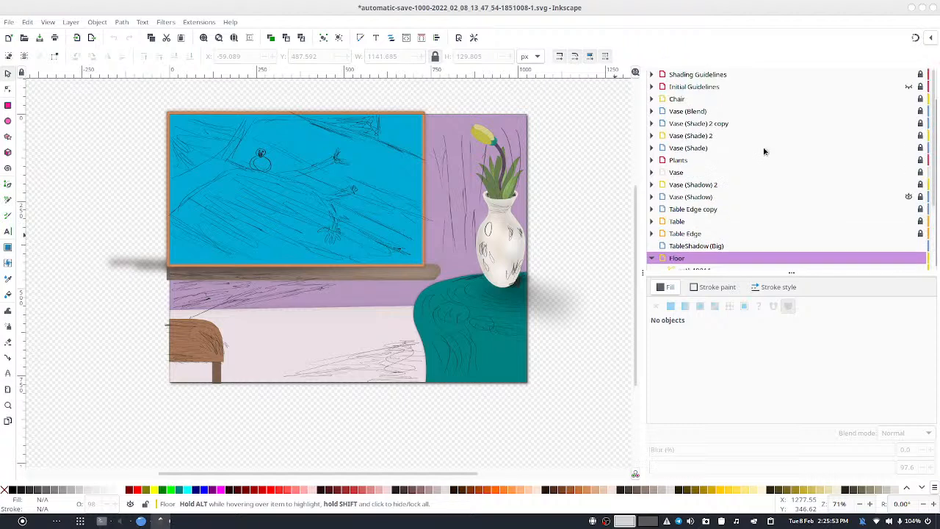
{"action": "left_click", "coordinate": [909, 75]}
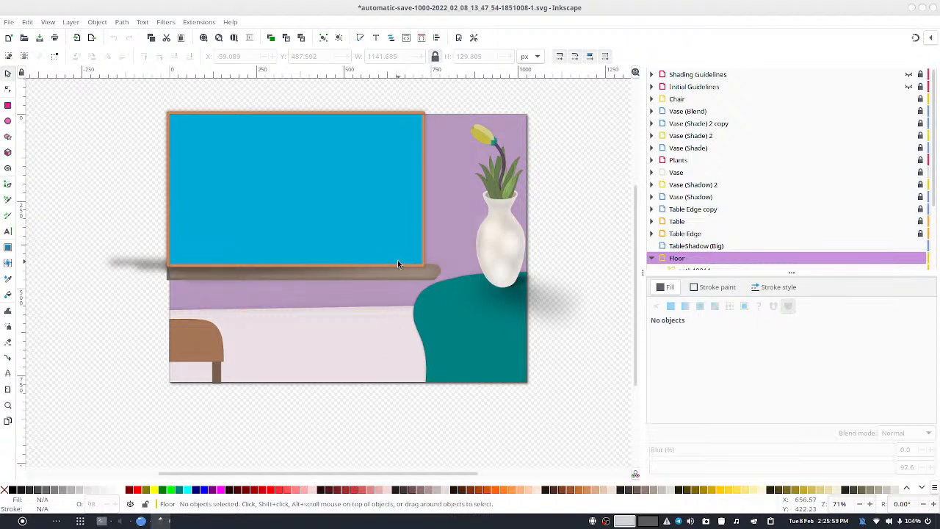
{"action": "scroll", "coordinate": [402, 342], "scroll_direction": "up", "scroll_amount": 1, "text": "ctrl"}
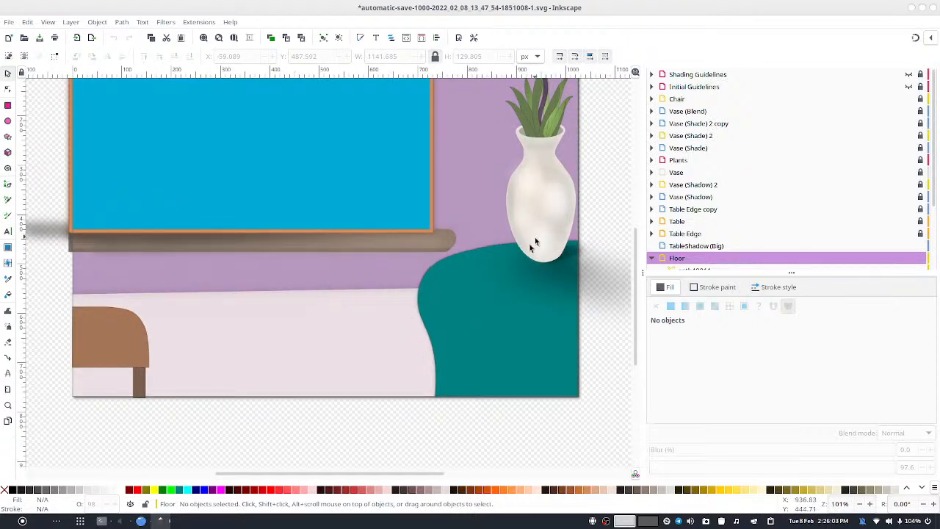
{"action": "scroll", "coordinate": [439, 270], "scroll_direction": "up", "scroll_amount": 2}
{"action": "scroll", "coordinate": [463, 260], "scroll_direction": "up", "scroll_amount": 1}
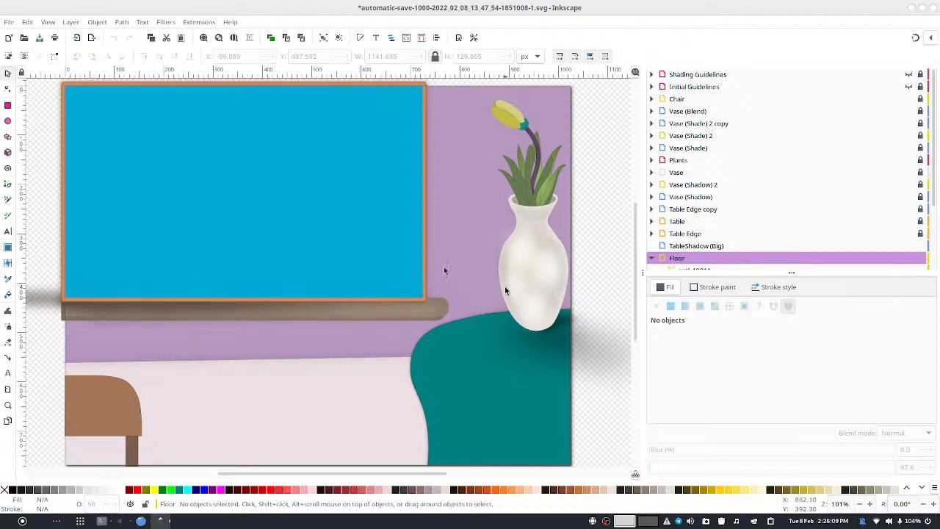
{"action": "scroll", "coordinate": [458, 316], "scroll_direction": "down", "scroll_amount": 4}
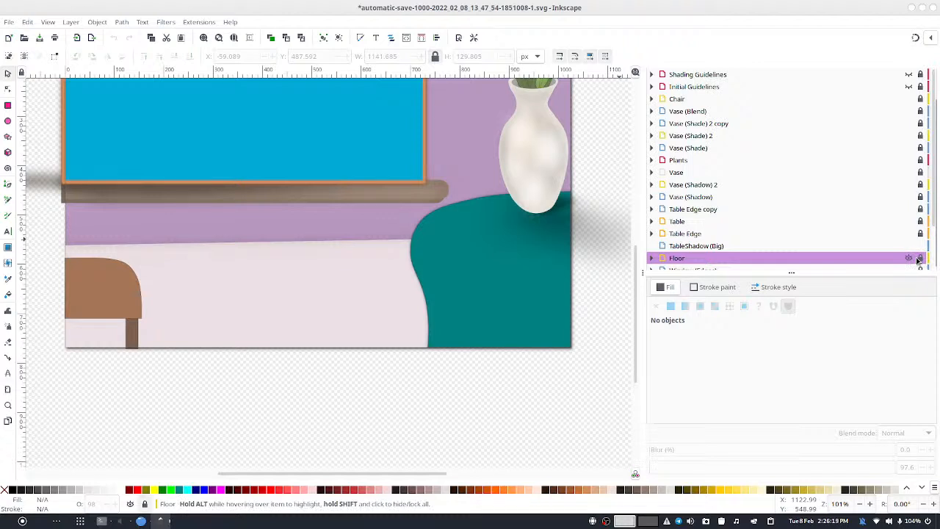
Step: On the TableShadow (Big) layer, draw a rectangle about 551 × 152 px in the page's lower-right corner and convert it to a path
{"action": "left_click", "coordinate": [878, 245]}
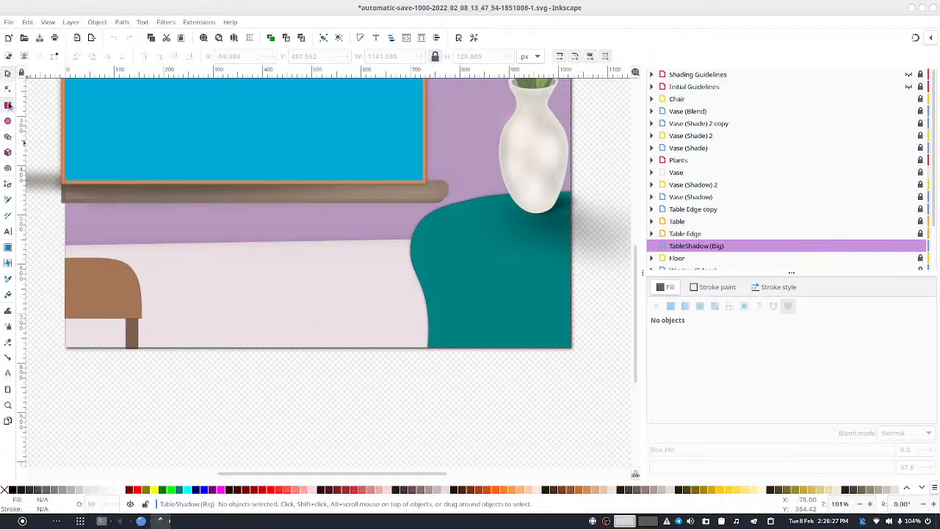
{"action": "key", "text": "r"}
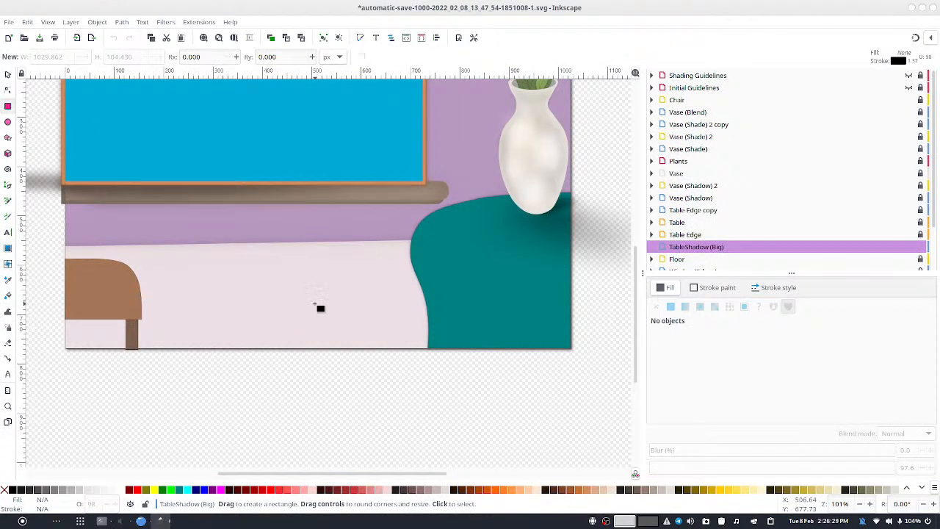
{"action": "mouse_move", "coordinate": [297, 274]}
{"action": "left_mouse_down"}
{"action": "mouse_move", "coordinate": [360, 315]}
{"action": "mouse_move", "coordinate": [524, 349]}
{"action": "mouse_move", "coordinate": [573, 348]}
{"action": "left_mouse_up"}
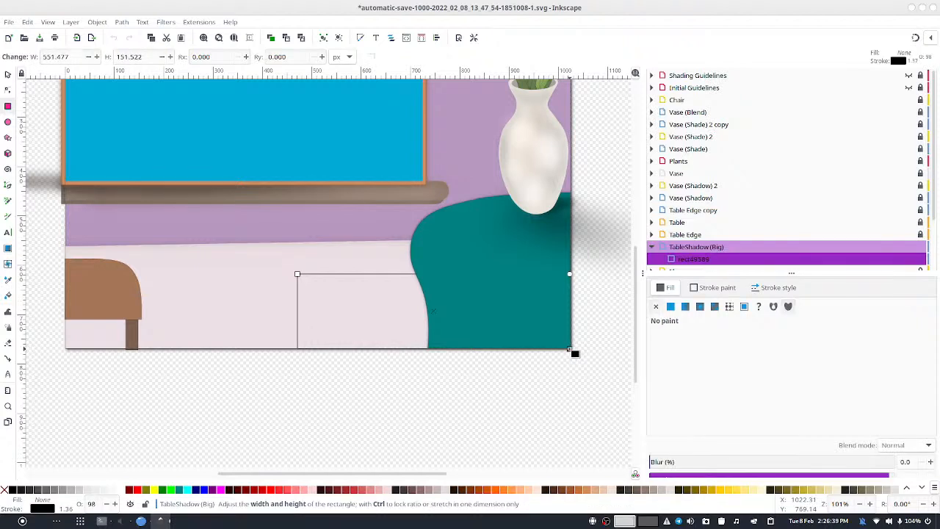
{"action": "left_click", "coordinate": [128, 23]}
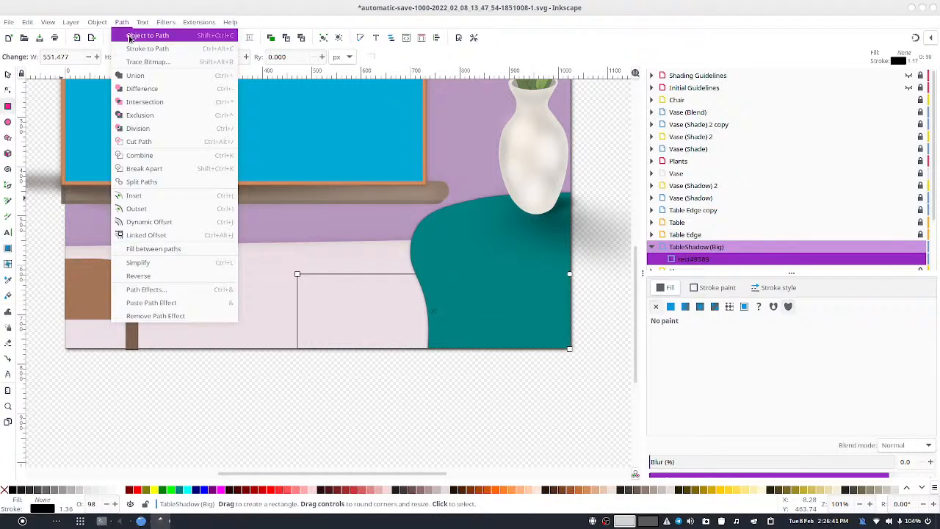
{"action": "left_click", "coordinate": [132, 34]}
{"action": "left_click", "coordinate": [9, 74]}
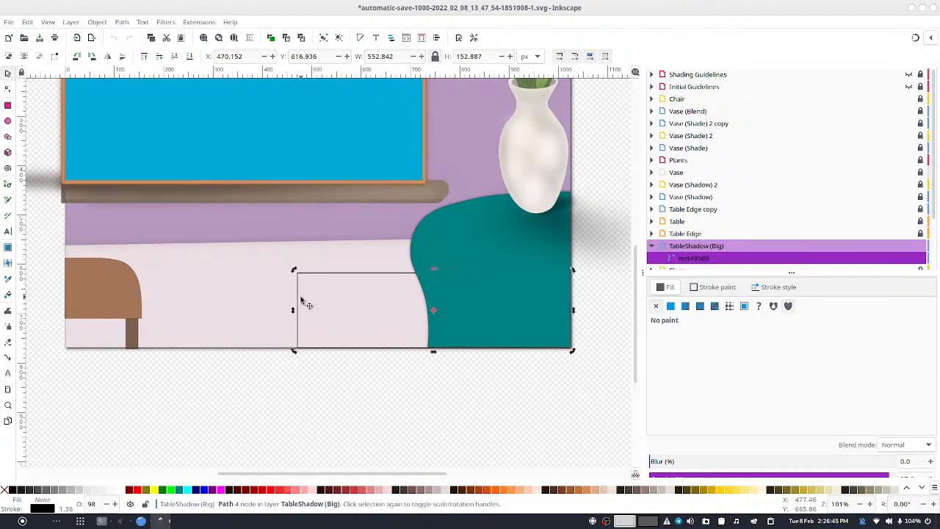
Step: Move the lower-left node of the table shadow path along the page's bottom edge to X about 221 px
{"action": "key", "text": "n"}
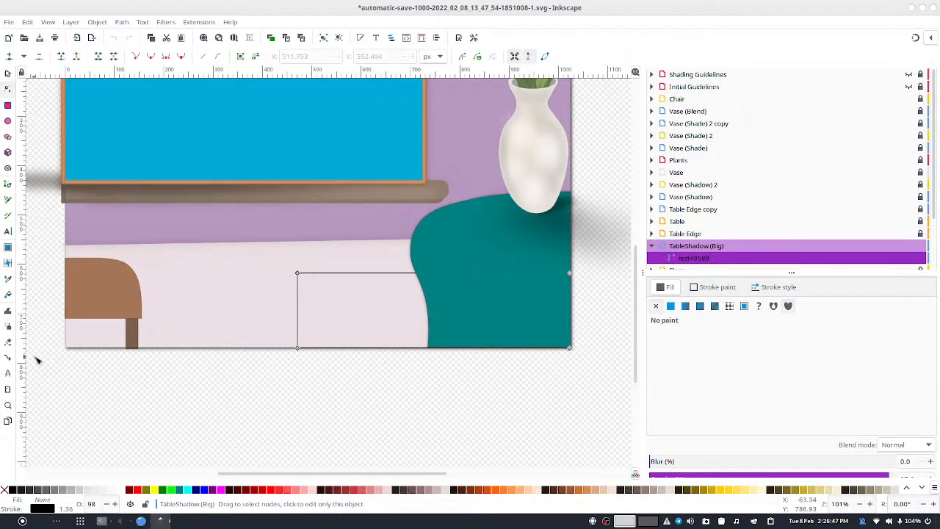
{"action": "left_click_drag", "start_coordinate": [187, 319], "coordinate": [398, 368]}
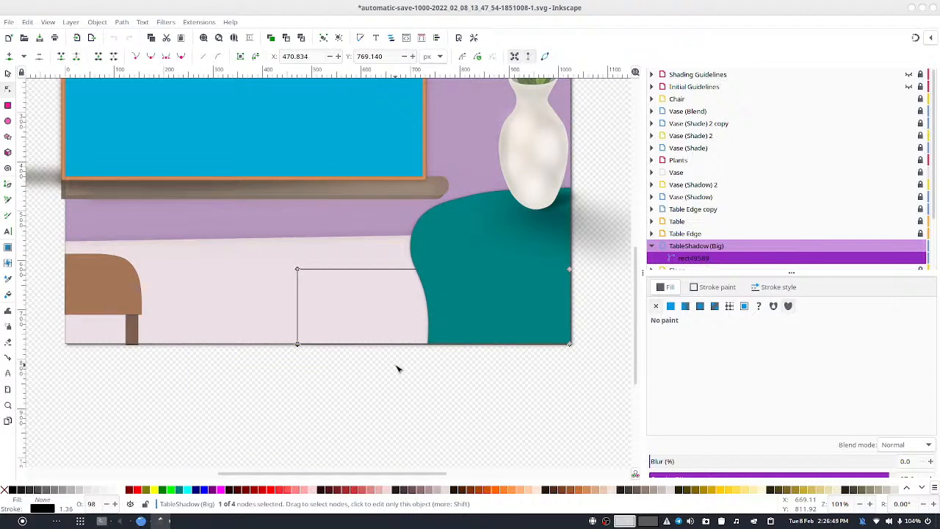
{"action": "key", "text": "Left"}
{"action": "key", "text": "Left"}
{"action": "key", "text": "Left"}
{"action": "key", "text": "Left"}
{"action": "key", "text": "Left"}
{"action": "key", "text": "Left"}
{"action": "key", "text": "Left"}
{"action": "key", "text": "Left"}
{"action": "key", "text": "Left"}
{"action": "key", "text": "Left"}
{"action": "key", "text": "Left"}
{"action": "key", "text": "Left"}
{"action": "key", "text": "Left"}
{"action": "key", "text": "Left"}
{"action": "key", "text": "Left"}
{"action": "key", "text": "Left"}
{"action": "key", "text": "Left"}
{"action": "key", "text": "Left"}
{"action": "key", "text": "Left"}
{"action": "key", "text": "Left"}
{"action": "key", "text": "Left"}
{"action": "key", "text": "Left"}
{"action": "key", "text": "Left"}
{"action": "key", "text": "Left"}
{"action": "key", "text": "Left"}
{"action": "key", "text": "Left"}
{"action": "key", "text": "Left"}
{"action": "key", "text": "Left"}
{"action": "key", "text": "Left"}
{"action": "key", "text": "Left"}
{"action": "key", "text": "Left"}
{"action": "key", "text": "Left"}
{"action": "key", "text": "Left"}
{"action": "key", "text": "Left"}
{"action": "key", "text": "Left"}
{"action": "key", "text": "Left"}
{"action": "key", "text": "Left"}
{"action": "key", "text": "Left"}
{"action": "key", "text": "Left"}
{"action": "key", "text": "Left"}
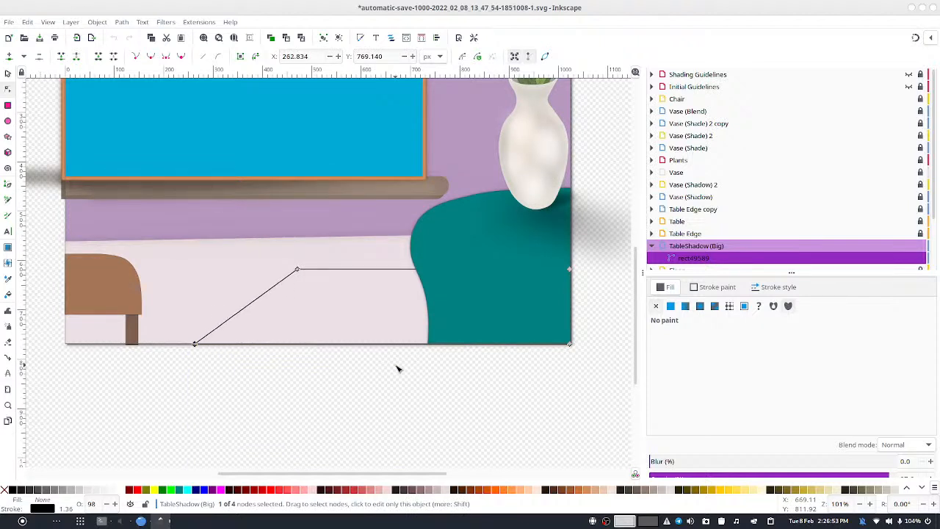
{"action": "key", "text": "Left"}
{"action": "key", "text": "Left"}
{"action": "key", "text": "Left"}
{"action": "key", "text": "Left"}
{"action": "key", "text": "Left"}
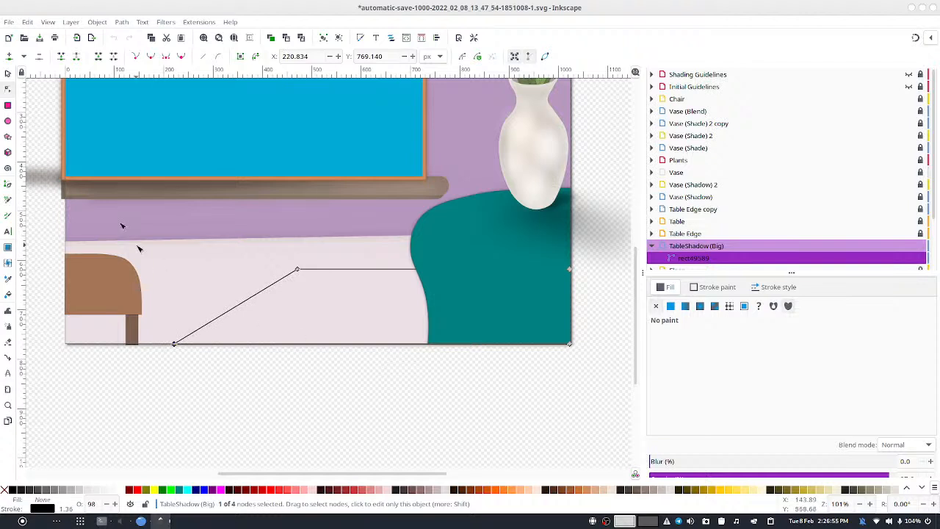
Step: Make the path's upper-left node smooth and reposition it at about X 585, Y 629 px to curve the shadow outline
{"action": "left_click_drag", "start_coordinate": [178, 230], "coordinate": [394, 317]}
{"action": "left_click", "coordinate": [181, 58]}
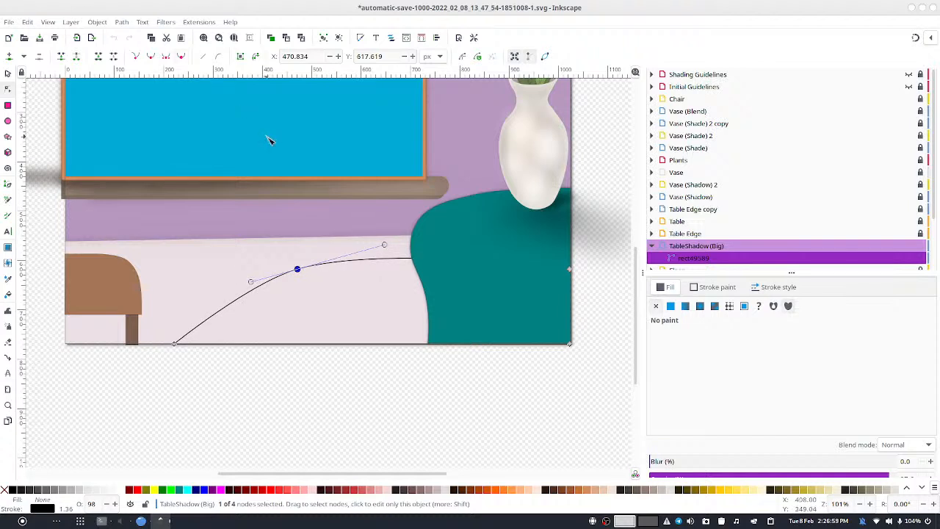
{"action": "left_click_drag", "start_coordinate": [297, 268], "coordinate": [353, 275]}
{"action": "left_click", "coordinate": [392, 237]}
{"action": "left_click", "coordinate": [7, 73]}
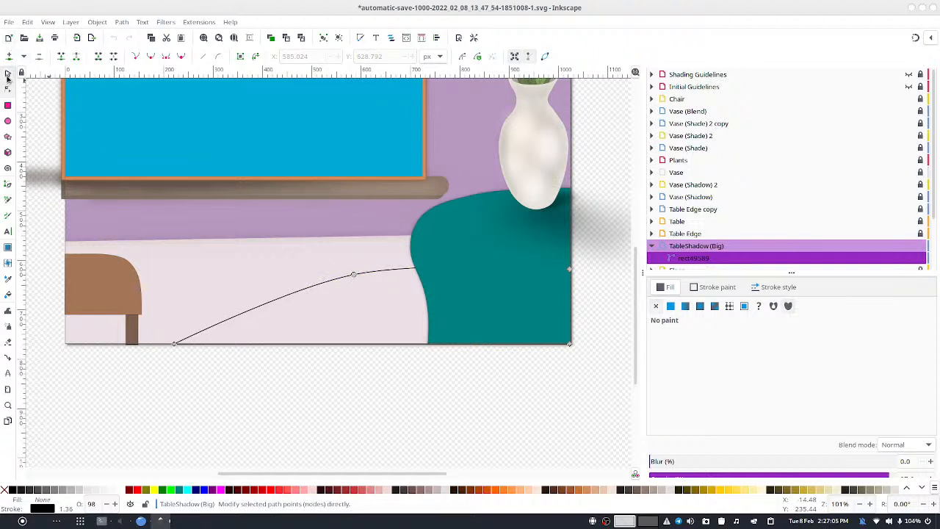
Step: Give the shadow path a flat black fill and remove its stroke
{"action": "left_click", "coordinate": [670, 305]}
{"action": "left_click", "coordinate": [657, 307]}
{"action": "left_click", "coordinate": [663, 287]}
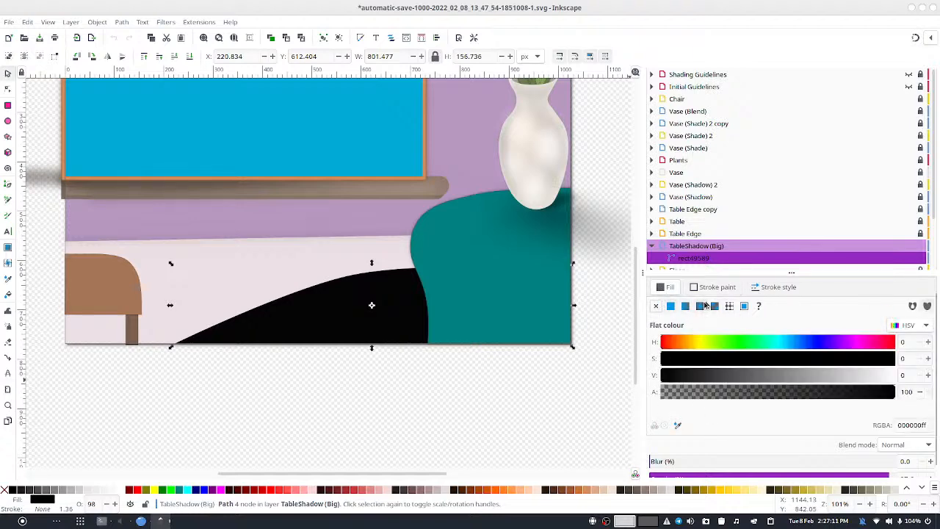
Step: Blur the black table shadow by 34.1% and move it down about 22 px
{"action": "left_click", "coordinate": [735, 461]}
{"action": "left_click_drag", "start_coordinate": [735, 461], "coordinate": [733, 441]}
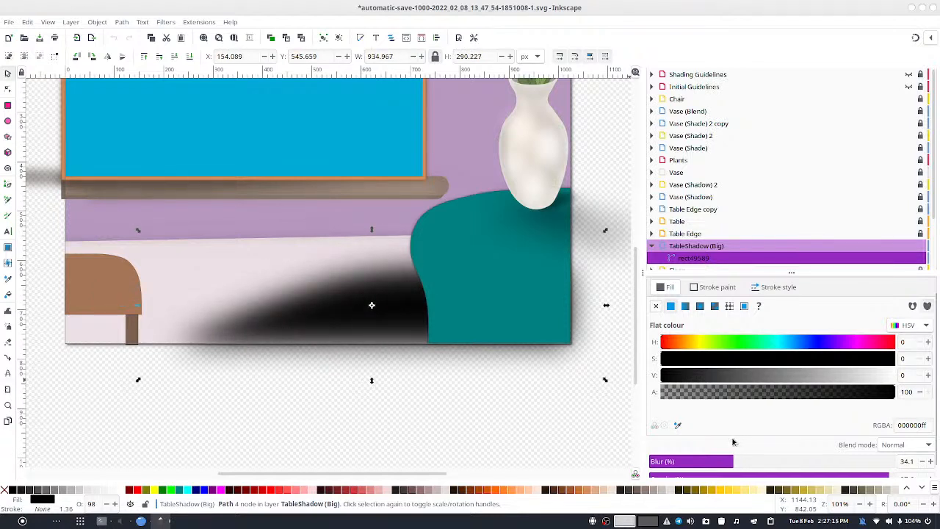
{"action": "left_click_drag", "start_coordinate": [392, 276], "coordinate": [393, 294]}
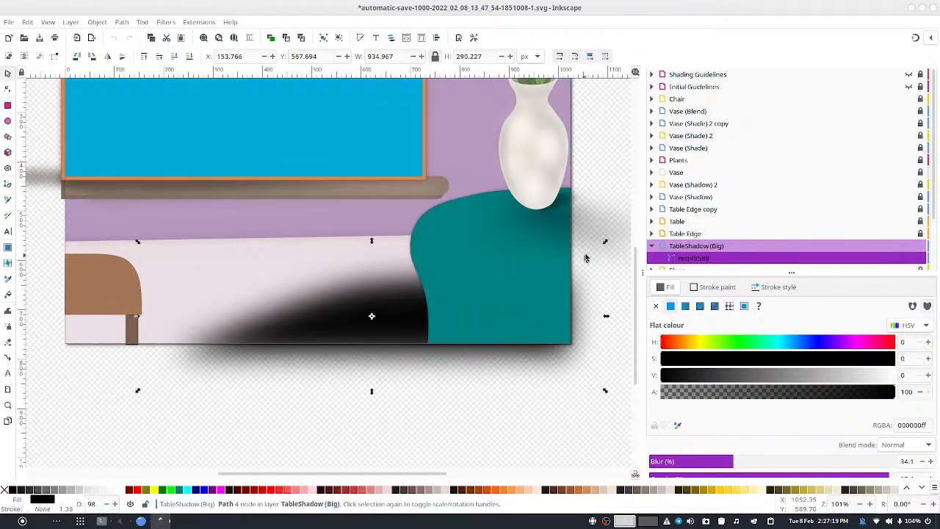
{"action": "left_click", "coordinate": [447, 312]}
{"action": "left_click_drag", "start_coordinate": [606, 314], "coordinate": [606, 292]}
{"action": "key", "text": "ctrl+z"}
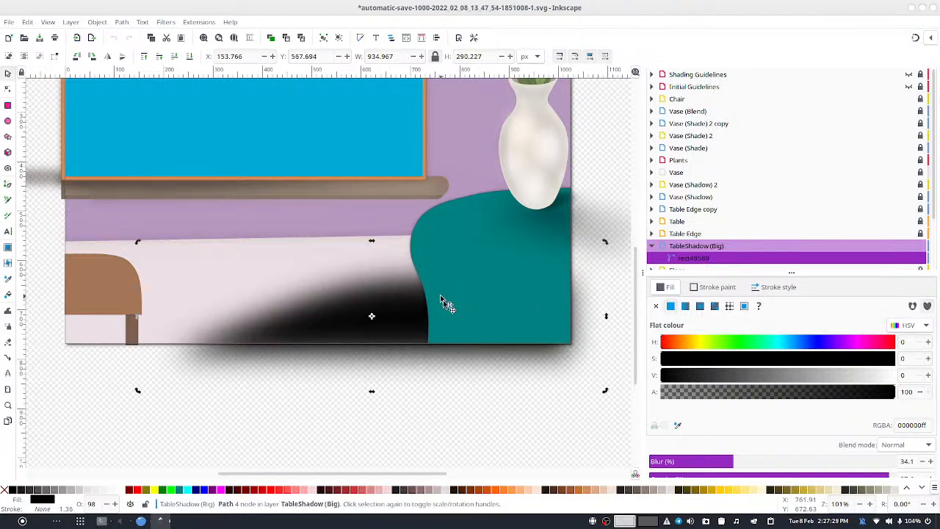
Step: Raise the upper-right node of the blurred shadow path to Y about 554 px
{"action": "key", "text": "n"}
{"action": "left_click_drag", "start_coordinate": [416, 245], "coordinate": [614, 312]}
{"action": "key", "text": "Up"}
{"action": "key", "text": "Up"}
{"action": "key", "text": "Up"}
{"action": "key", "text": "Up"}
{"action": "key", "text": "Up"}
{"action": "key", "text": "Up"}
{"action": "key", "text": "Up"}
{"action": "key", "text": "Up"}
{"action": "key", "text": "Up"}
{"action": "key", "text": "Up"}
{"action": "key", "text": "Up"}
{"action": "key", "text": "Up"}
{"action": "key", "text": "Up"}
{"action": "key", "text": "Up"}
{"action": "key", "text": "Up"}
{"action": "key", "text": "Up"}
{"action": "key", "text": "Up"}
{"action": "key", "text": "Up"}
{"action": "key", "text": "Up"}
{"action": "key", "text": "Up"}
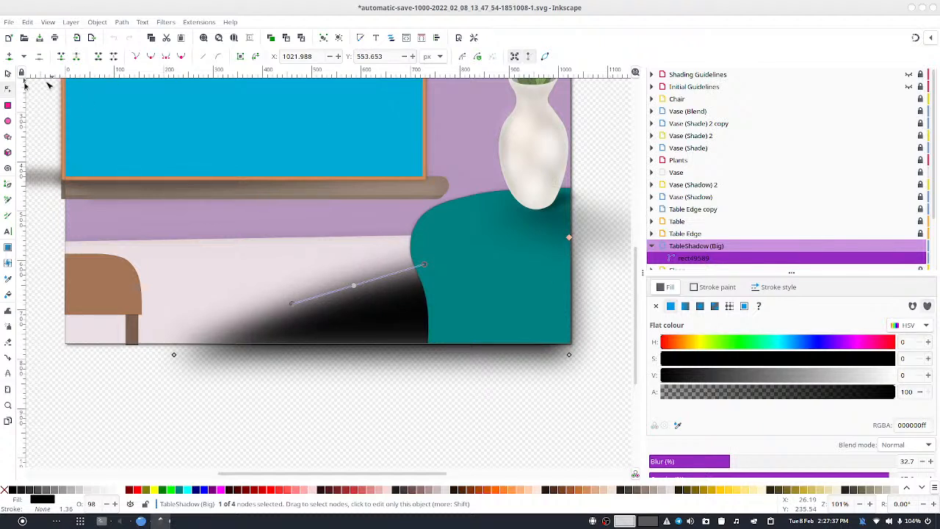
{"action": "left_click", "coordinate": [7, 74]}
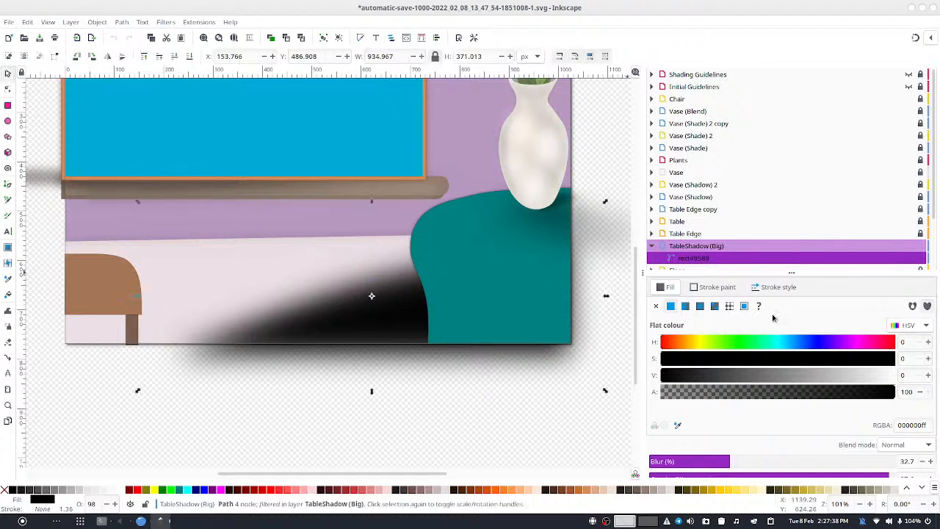
{"action": "left_click", "coordinate": [748, 392]}
{"action": "left_click", "coordinate": [718, 391]}
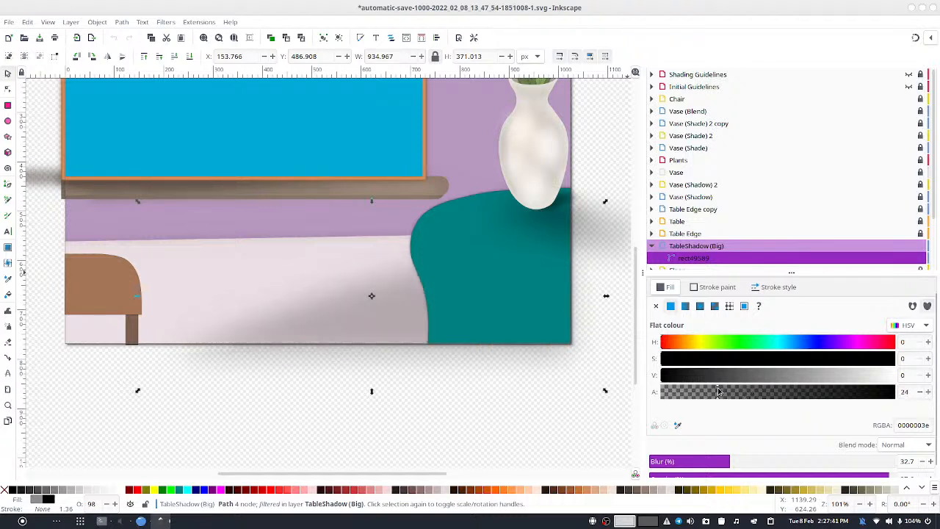
{"action": "left_click_drag", "start_coordinate": [699, 394], "coordinate": [897, 426]}
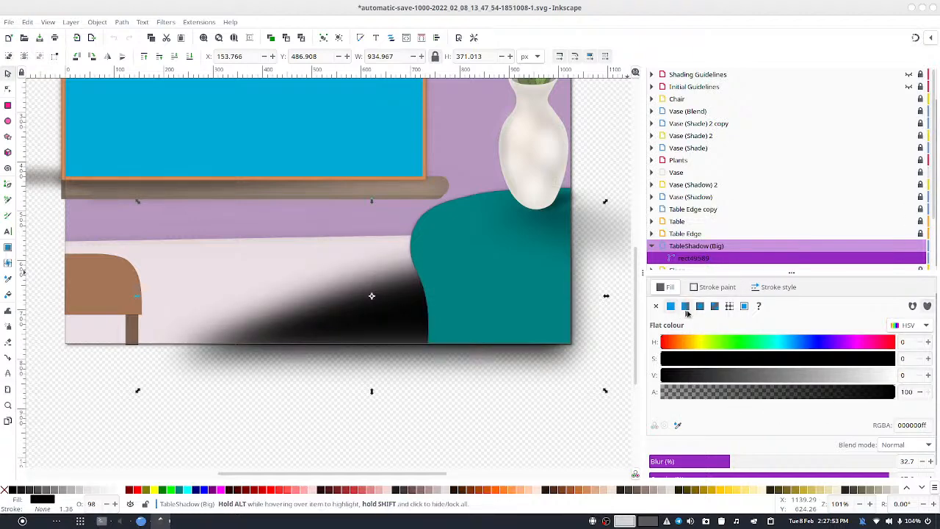
Step: Apply a radial black-to-transparent gradient to the shadow, centre it near the page's lower-right corner and stretch its handles outward
{"action": "left_click", "coordinate": [699, 307]}
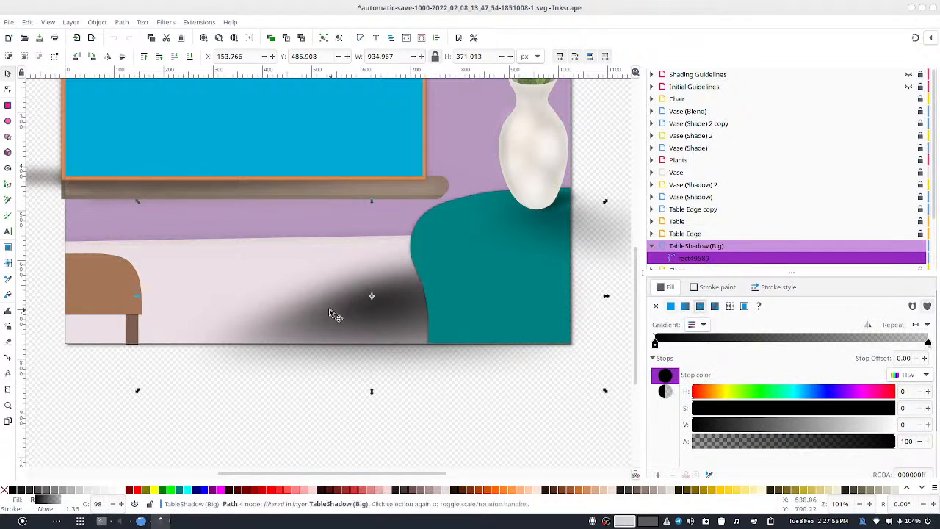
{"action": "key", "text": "g"}
{"action": "left_click_drag", "start_coordinate": [373, 297], "coordinate": [533, 336]}
{"action": "left_click_drag", "start_coordinate": [534, 244], "coordinate": [361, 201]}
{"action": "left_click_drag", "start_coordinate": [312, 169], "coordinate": [491, 129]}
{"action": "left_click_drag", "start_coordinate": [527, 240], "coordinate": [370, 203]}
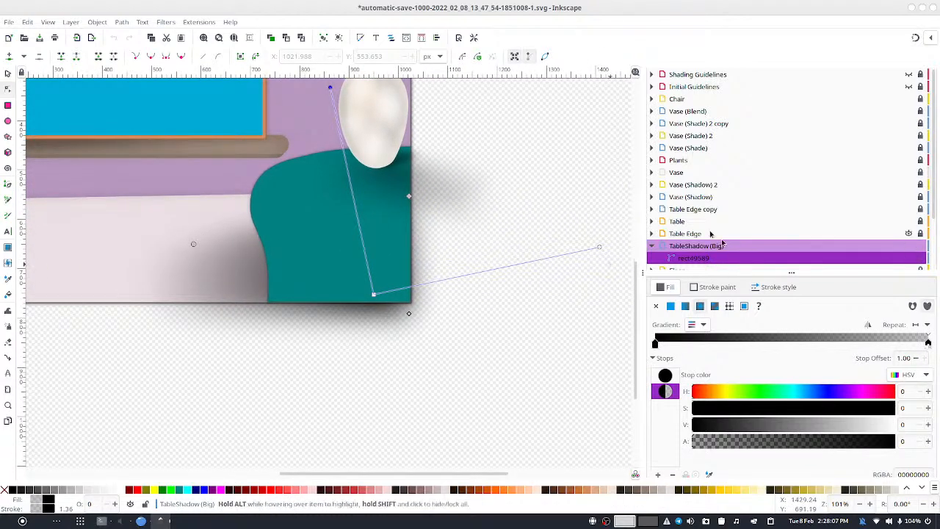
{"action": "left_click_drag", "start_coordinate": [598, 248], "coordinate": [585, 296]}
{"action": "left_click_drag", "start_coordinate": [459, 285], "coordinate": [661, 360]}
{"action": "left_click_drag", "start_coordinate": [749, 441], "coordinate": [689, 447]}
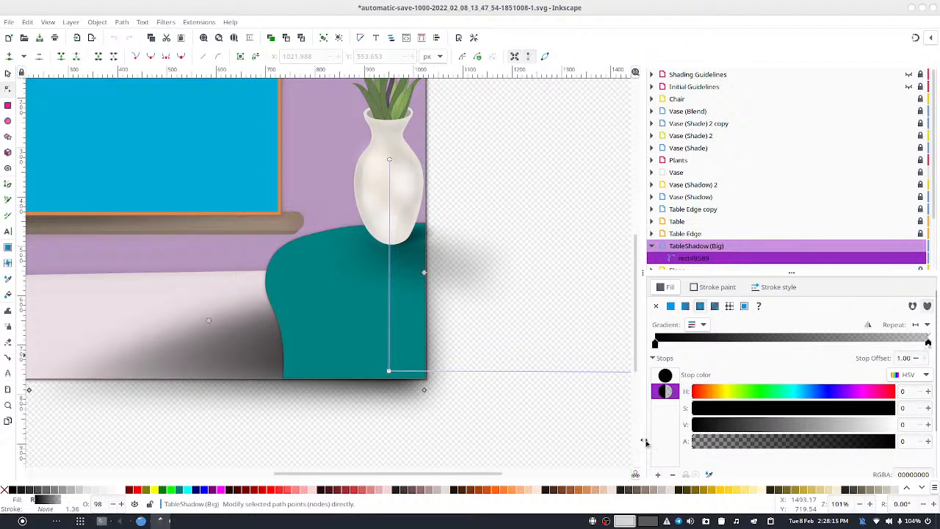
Step: Add two black gradient stops, one at offset 0.41 with alpha 15 and one at offset 0.60 with alpha 6
{"action": "double_click", "coordinate": [792, 341]}
{"action": "left_click_drag", "start_coordinate": [789, 439], "coordinate": [722, 457]}
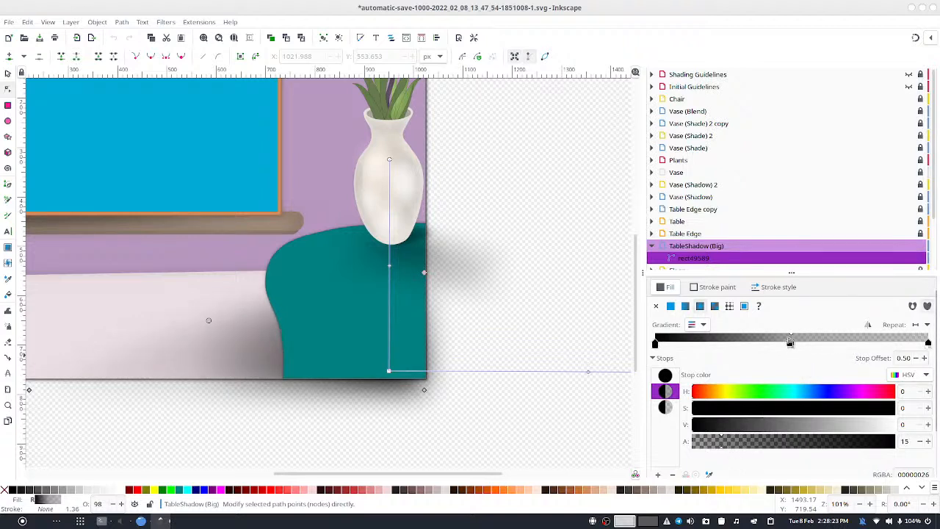
{"action": "left_click_drag", "start_coordinate": [789, 339], "coordinate": [768, 340]}
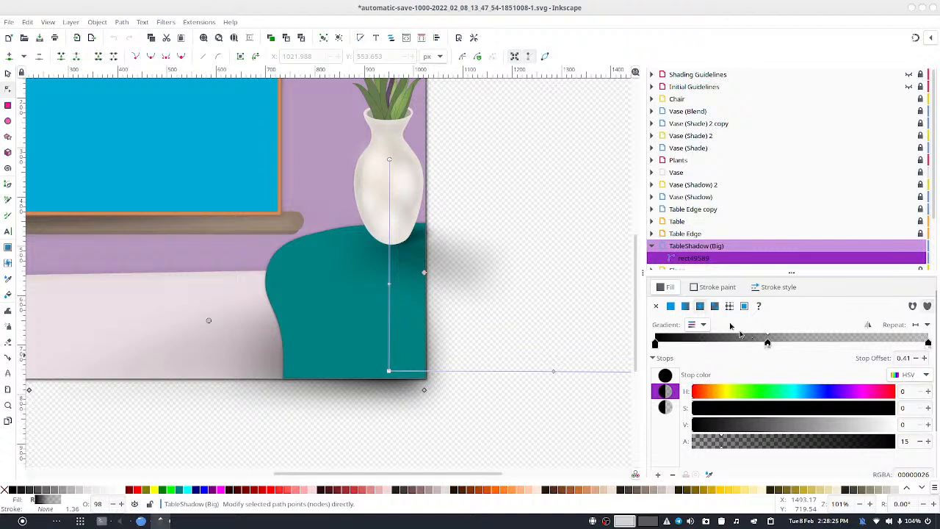
{"action": "double_click", "coordinate": [819, 340]}
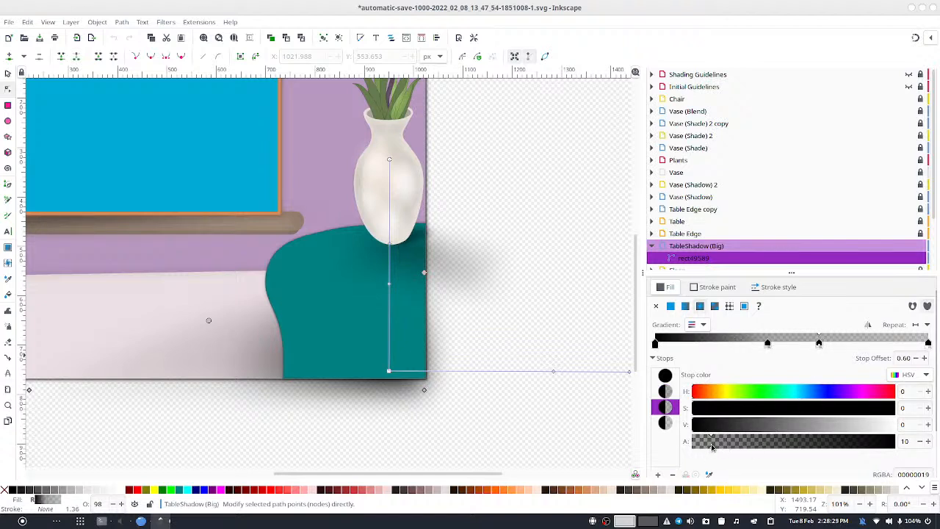
{"action": "left_click_drag", "start_coordinate": [702, 450], "coordinate": [696, 449]}
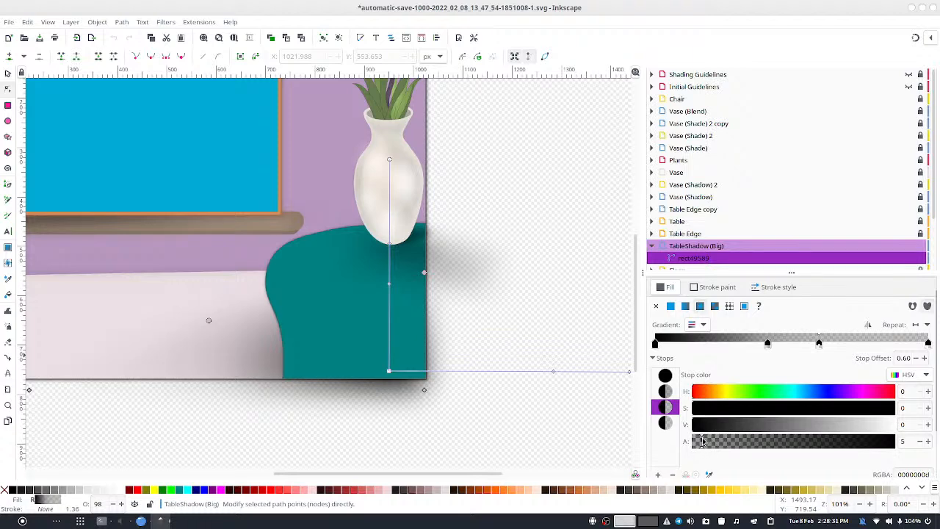
{"action": "left_click", "coordinate": [8, 74]}
Step: Increase the table shadow's blur to 53.2%
{"action": "scroll", "coordinate": [478, 196], "scroll_direction": "down", "scroll_amount": 4, "text": "ctrl"}
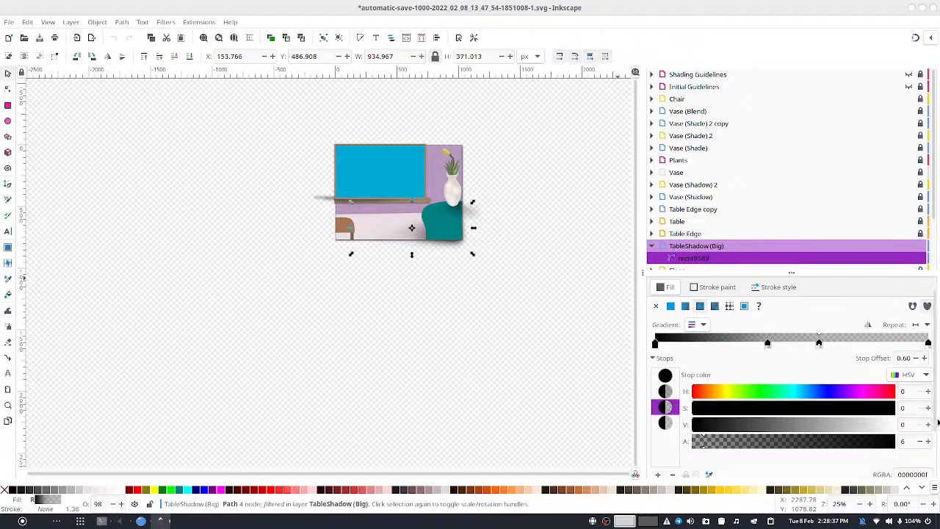
{"action": "scroll", "coordinate": [934, 453], "scroll_direction": "down", "scroll_amount": 2}
{"action": "scroll", "coordinate": [935, 453], "scroll_direction": "down", "scroll_amount": 1}
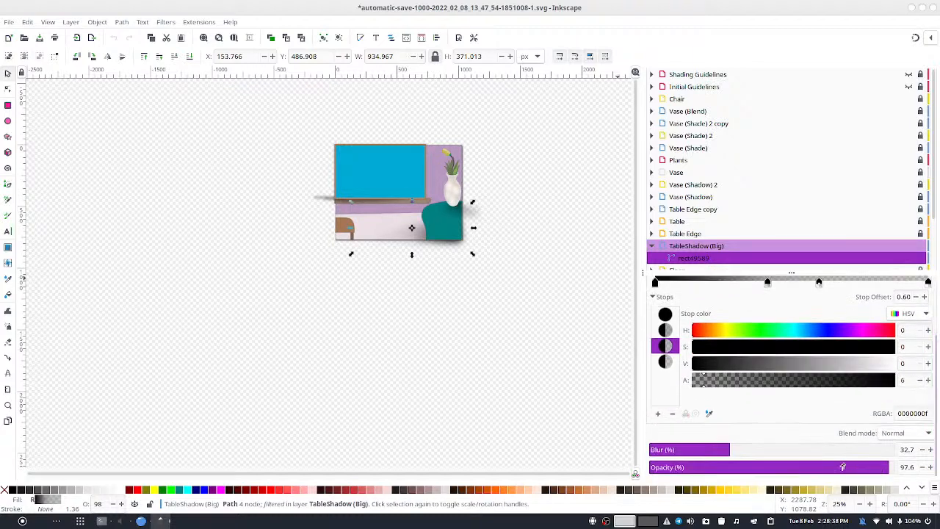
{"action": "left_click", "coordinate": [778, 449]}
{"action": "mouse_move", "coordinate": [778, 453]}
{"action": "left_mouse_down"}
{"action": "mouse_move", "coordinate": [795, 449]}
{"action": "mouse_move", "coordinate": [779, 451]}
{"action": "left_mouse_up"}
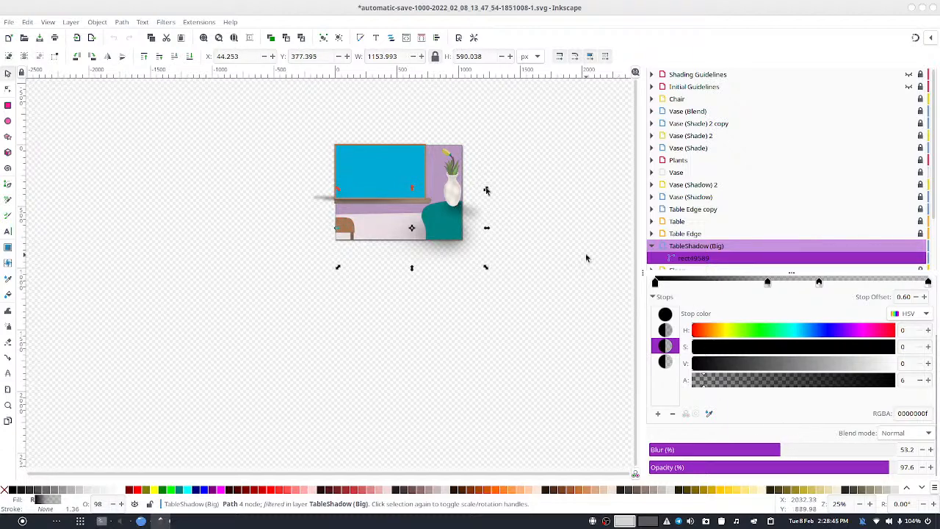
Step: Resize the blurred table shadow to about 1143 × 420 px so it hugs the floor beside the table
{"action": "mouse_move", "coordinate": [339, 193]}
{"action": "left_mouse_down"}
{"action": "mouse_move", "coordinate": [357, 211]}
{"action": "mouse_move", "coordinate": [330, 198]}
{"action": "left_mouse_up"}
{"action": "scroll", "coordinate": [422, 231], "scroll_direction": "up", "scroll_amount": 3}
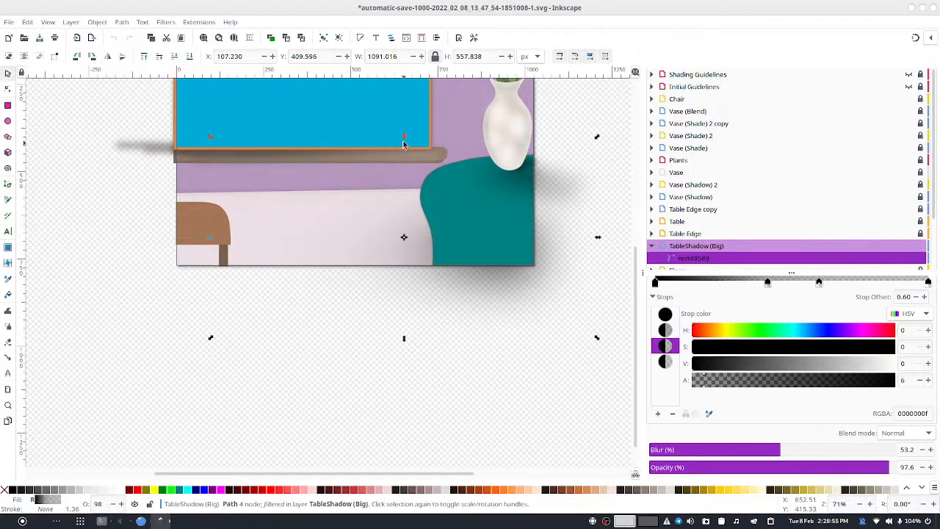
{"action": "left_click_drag", "start_coordinate": [405, 143], "coordinate": [408, 153]}
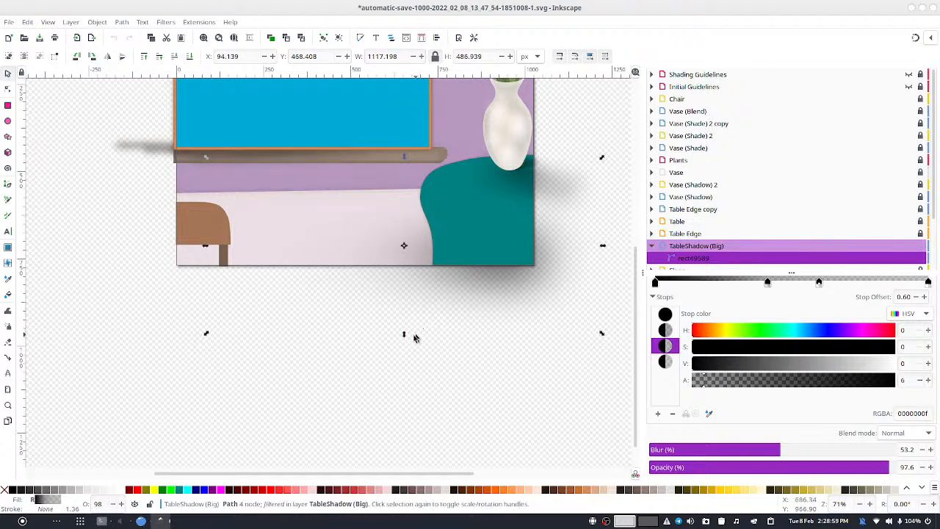
{"action": "left_click_drag", "start_coordinate": [404, 337], "coordinate": [431, 322]}
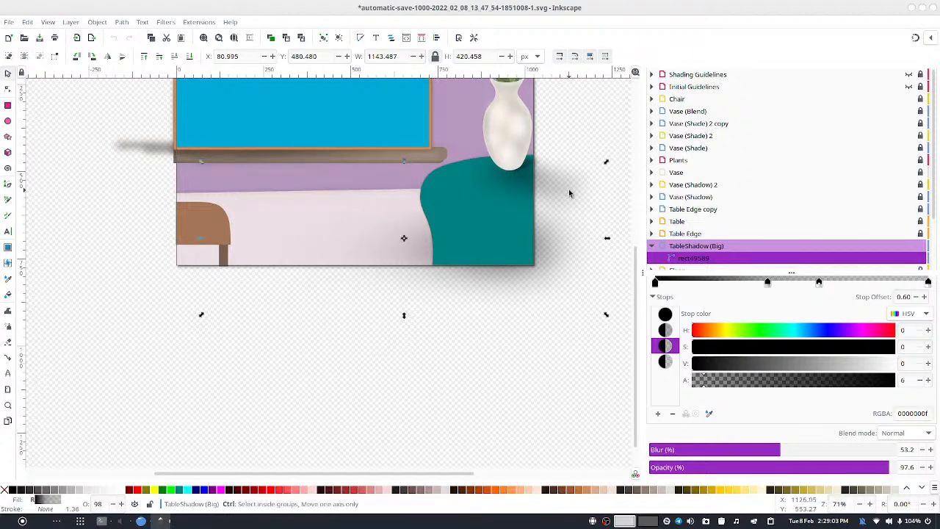
Step: Duplicate the table shadow and scale the copy to about 687 × 173 px, placing it at the table's lower-left edge on the floor
{"action": "left_click_drag", "start_coordinate": [497, 255], "coordinate": [463, 277]}
{"action": "left_click_drag", "start_coordinate": [543, 176], "coordinate": [459, 212]}
{"action": "left_click_drag", "start_coordinate": [352, 294], "coordinate": [483, 282]}
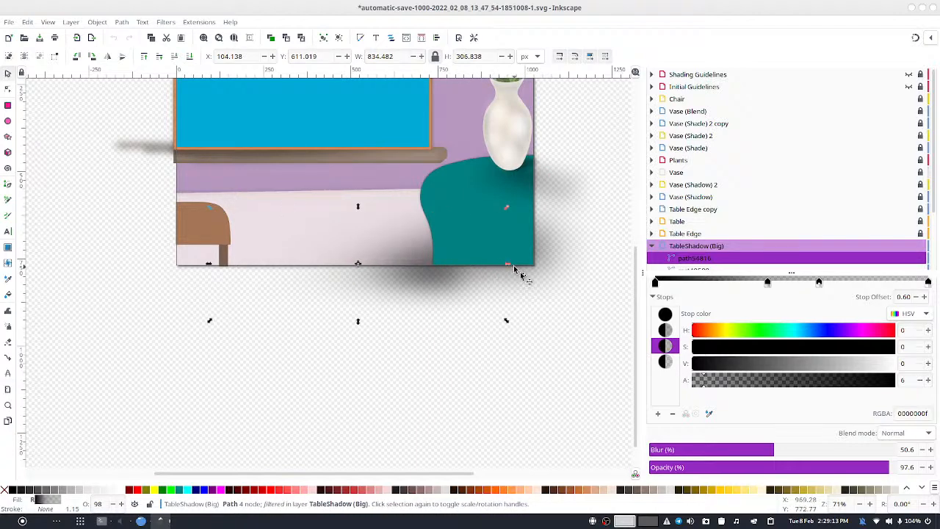
{"action": "left_click_drag", "start_coordinate": [507, 326], "coordinate": [444, 297]}
{"action": "left_click_drag", "start_coordinate": [384, 250], "coordinate": [448, 267]}
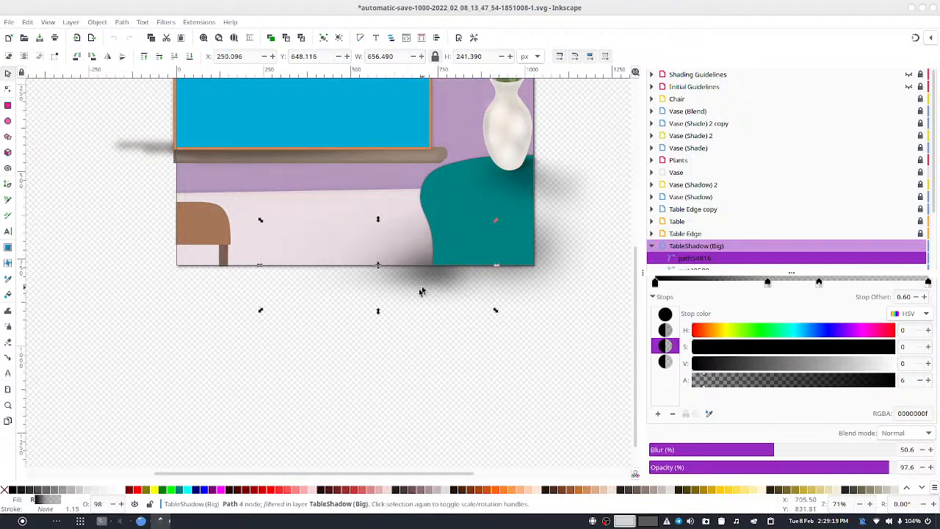
{"action": "left_click_drag", "start_coordinate": [380, 313], "coordinate": [411, 294]}
{"action": "left_click_drag", "start_coordinate": [434, 249], "coordinate": [434, 262]}
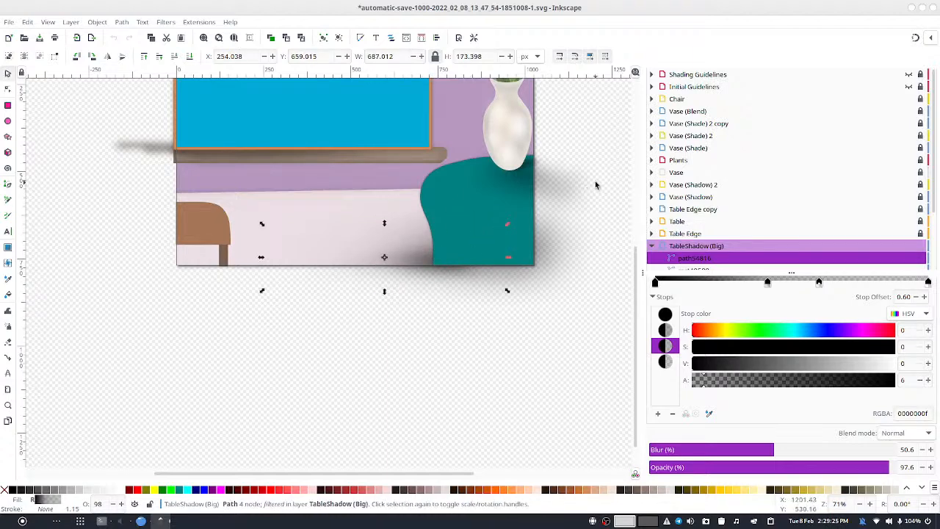
{"action": "left_click", "coordinate": [596, 185]}
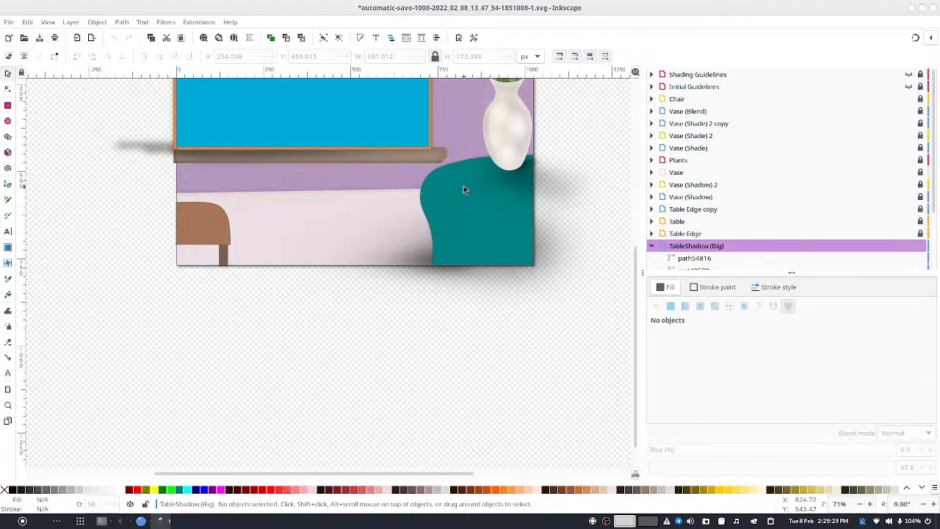
Step: Collapse the TableShadow (Big) layer and expand the Floor layer to list its objects
{"action": "scroll", "coordinate": [491, 207], "scroll_direction": "up", "scroll_amount": 2, "text": "ctrl"}
{"action": "scroll", "coordinate": [491, 206], "scroll_direction": "down", "scroll_amount": 4, "text": "ctrl"}
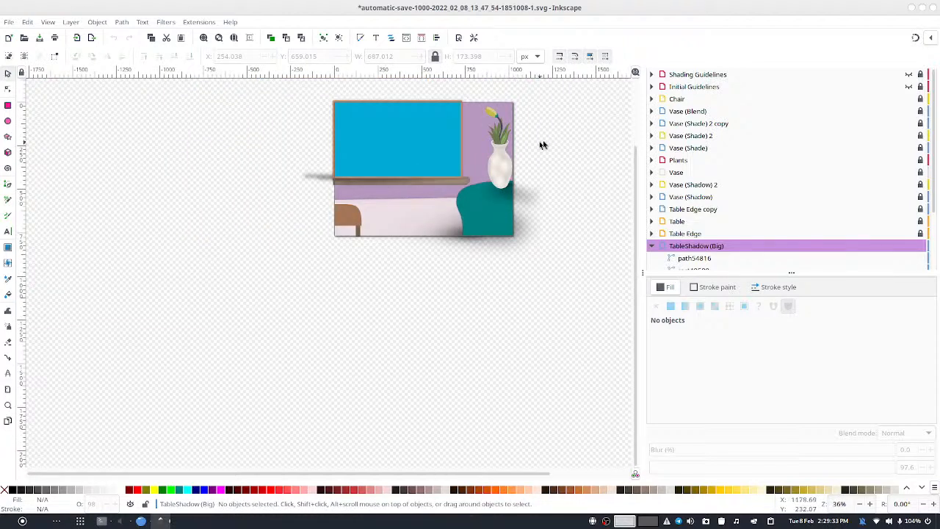
{"action": "left_click_drag", "start_coordinate": [525, 195], "coordinate": [511, 295]}
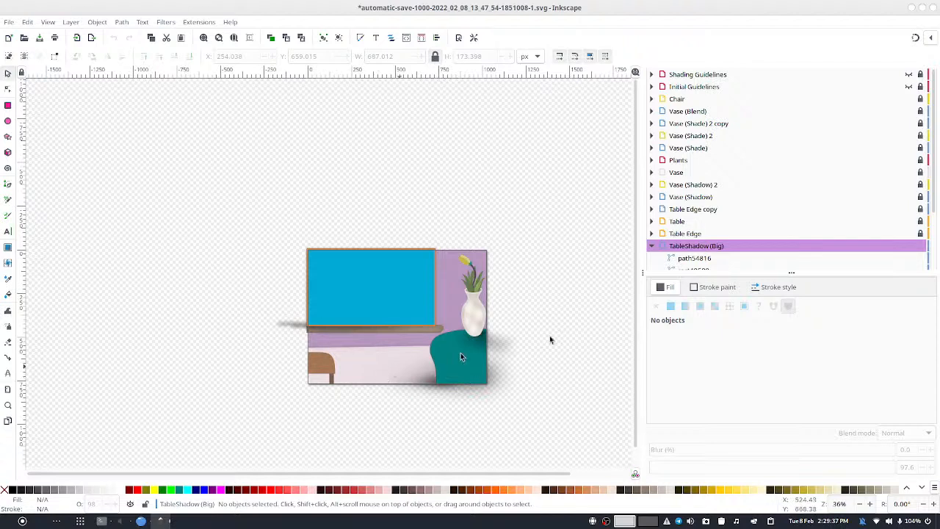
{"action": "left_click", "coordinate": [651, 246]}
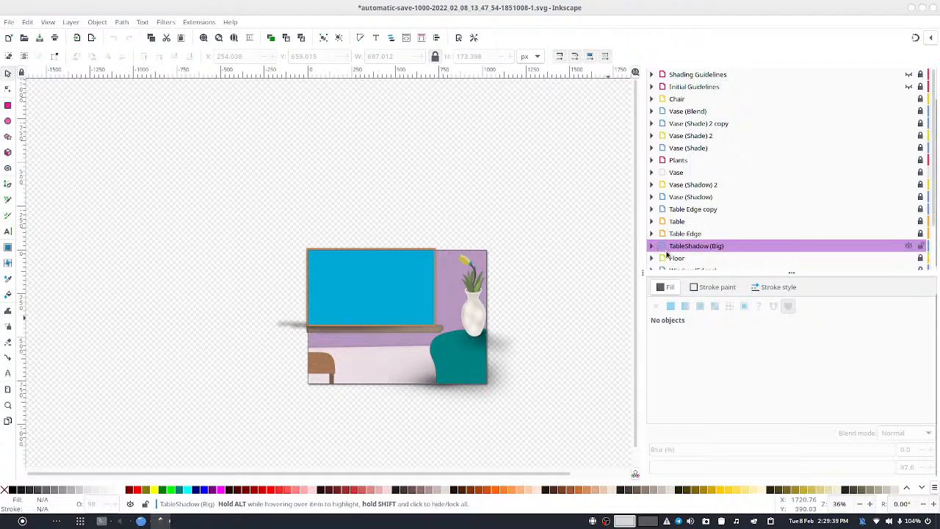
{"action": "left_click", "coordinate": [664, 258]}
{"action": "left_click", "coordinate": [651, 257]}
{"action": "scroll", "coordinate": [685, 259], "scroll_direction": "down", "scroll_amount": 1}
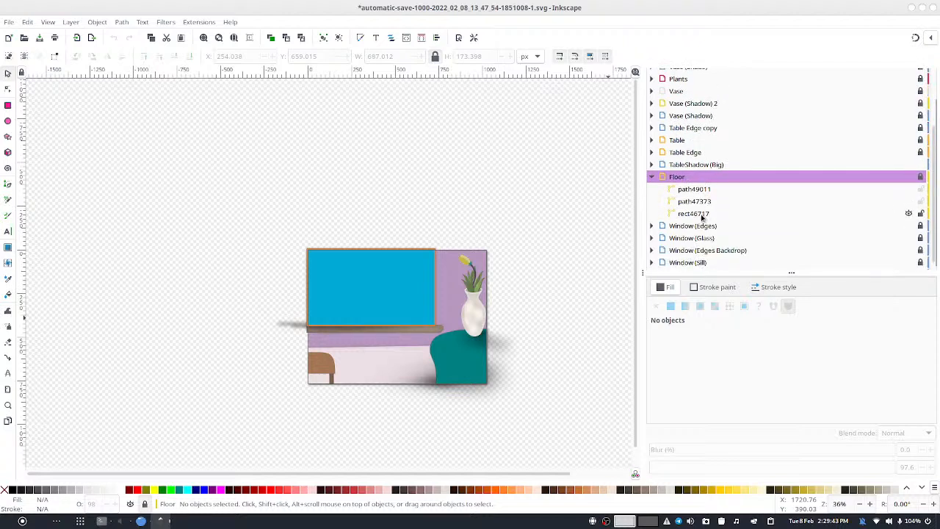
Step: Try a fully opaque fill with hue 0 and saturation 3 on the Floor layer's rect46717, and undo the colour changes
{"action": "left_click", "coordinate": [701, 214]}
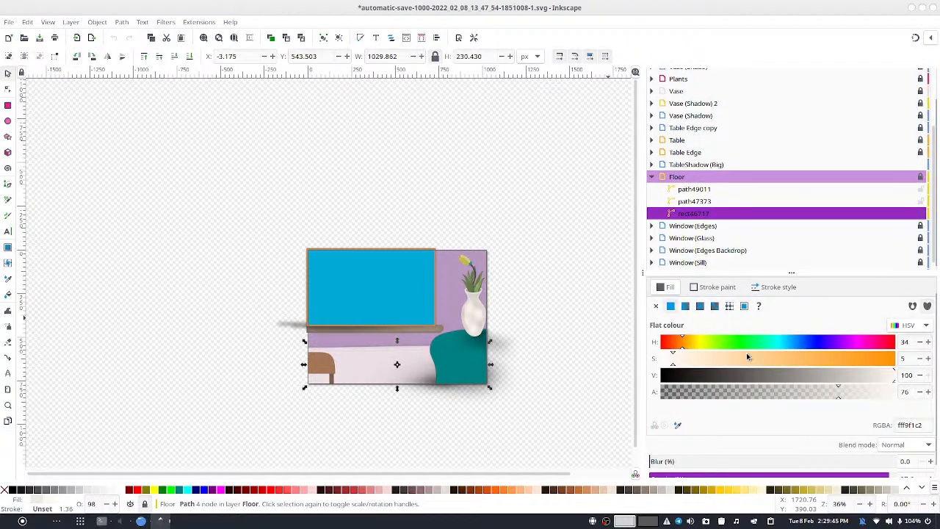
{"action": "left_click_drag", "start_coordinate": [860, 394], "coordinate": [913, 394]}
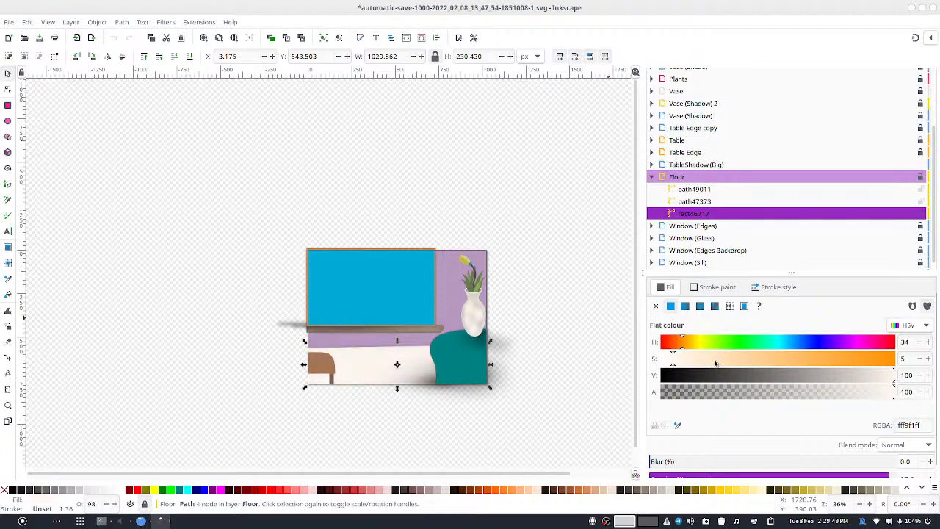
{"action": "left_click_drag", "start_coordinate": [698, 363], "coordinate": [667, 370]}
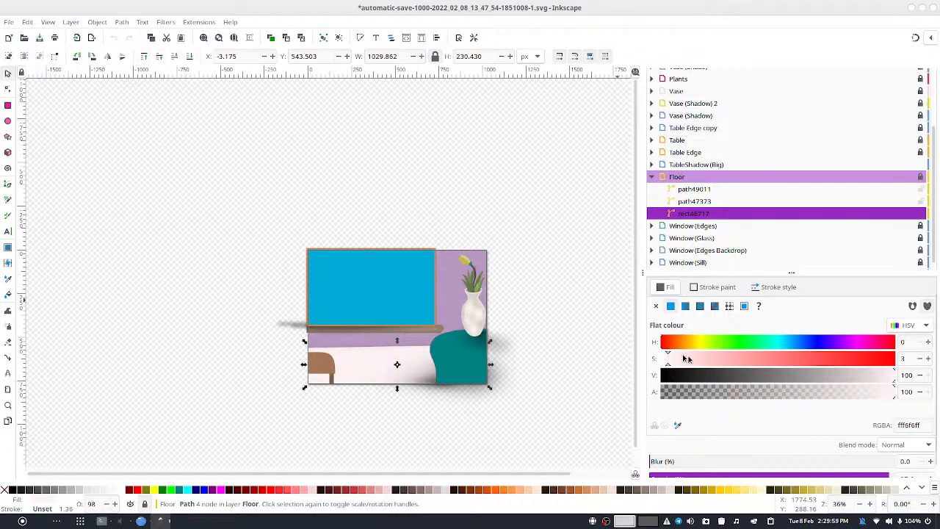
{"action": "key", "text": "ctrl+z"}
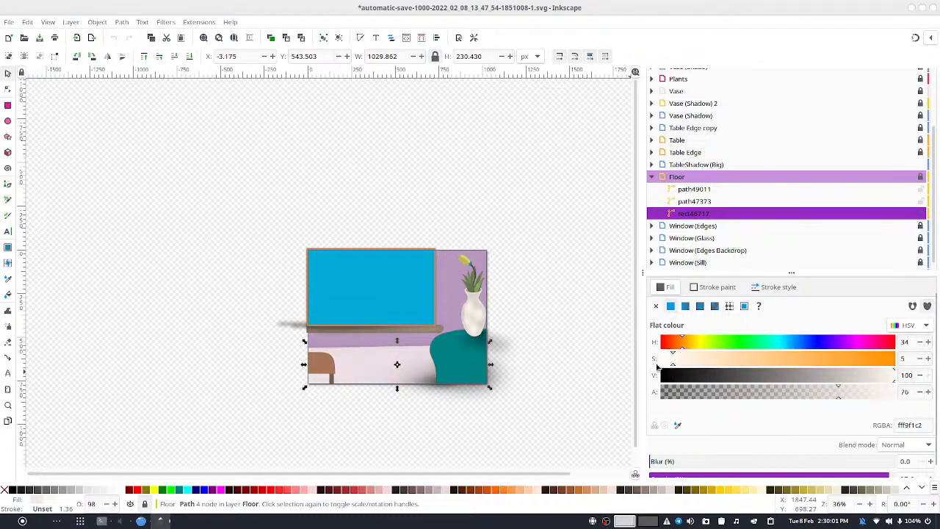
Step: Lower the floor rectangle's fill saturation to about 2, set its alpha to 100 and deselect it
{"action": "mouse_move", "coordinate": [675, 361]}
{"action": "left_mouse_down"}
{"action": "mouse_move", "coordinate": [669, 367]}
{"action": "mouse_move", "coordinate": [681, 369]}
{"action": "mouse_move", "coordinate": [666, 362]}
{"action": "left_mouse_up"}
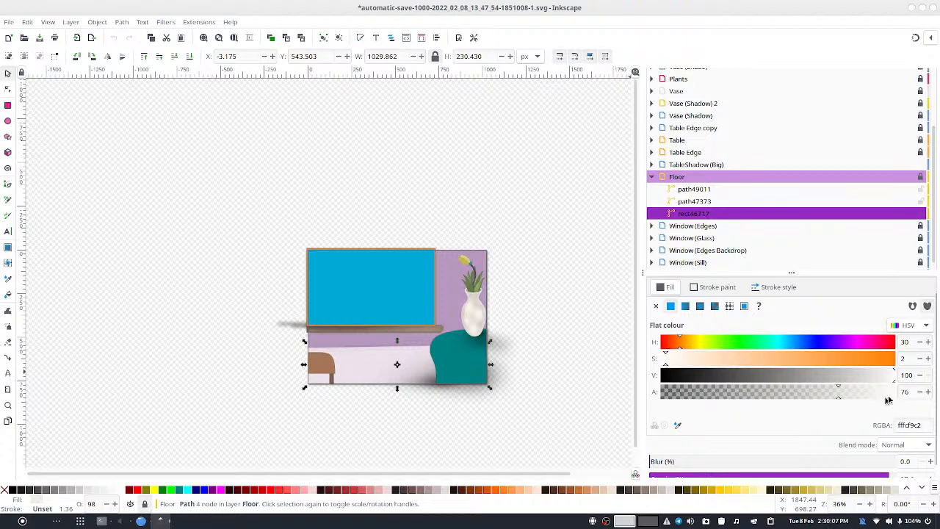
{"action": "left_click_drag", "start_coordinate": [885, 400], "coordinate": [932, 400]}
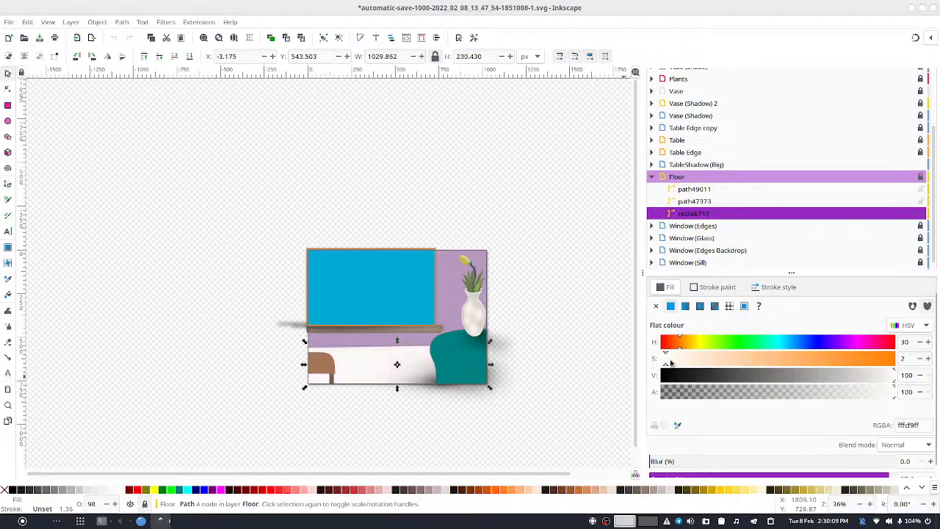
{"action": "left_click", "coordinate": [668, 363]}
{"action": "left_click", "coordinate": [581, 282]}
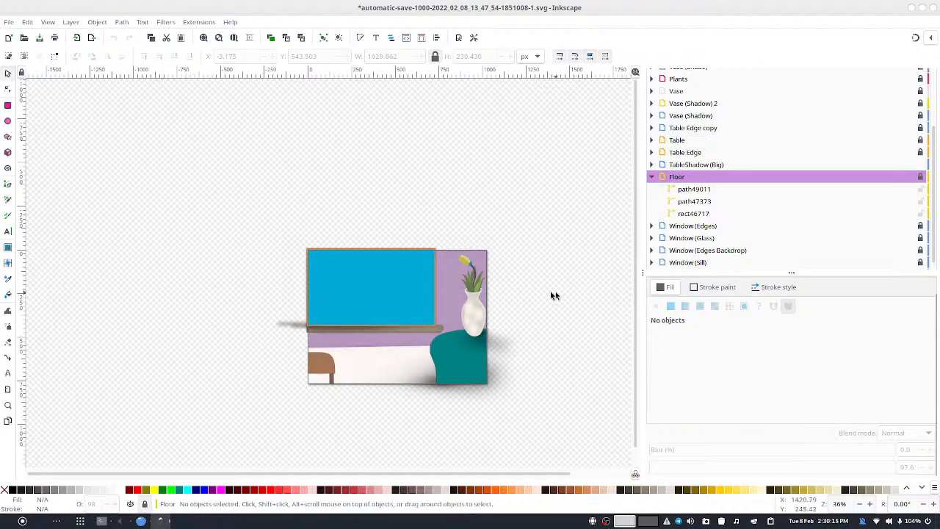
Step: Duplicate the Floor layer and move the Floor copy directly above TableShadow (Big), keeping both floor layers collapsed
{"action": "left_click", "coordinate": [652, 177]}
{"action": "right_click", "coordinate": [696, 208]}
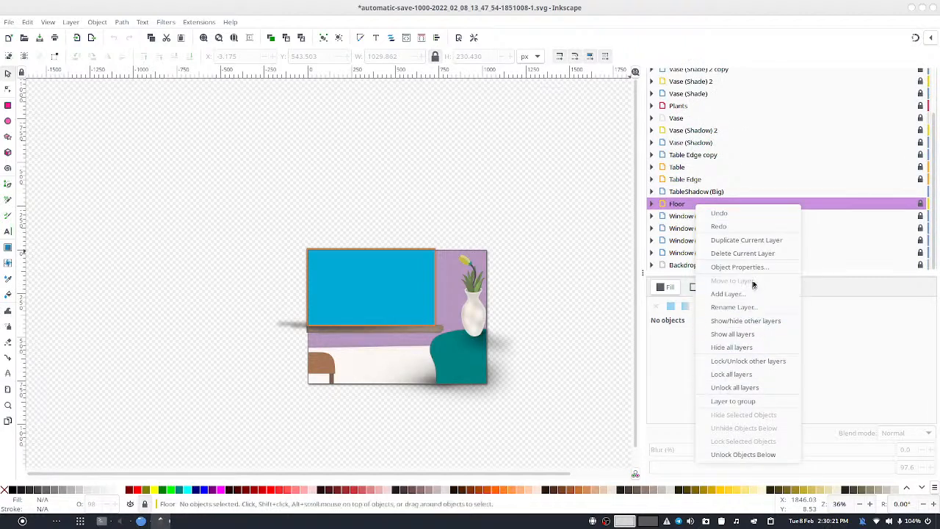
{"action": "left_click", "coordinate": [762, 241]}
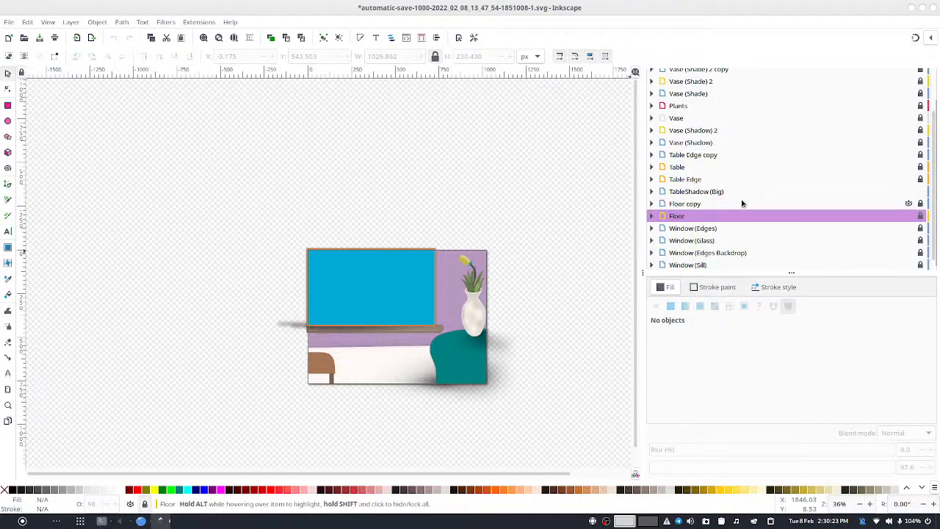
{"action": "left_click", "coordinate": [739, 205]}
{"action": "left_click_drag", "start_coordinate": [687, 206], "coordinate": [734, 187]}
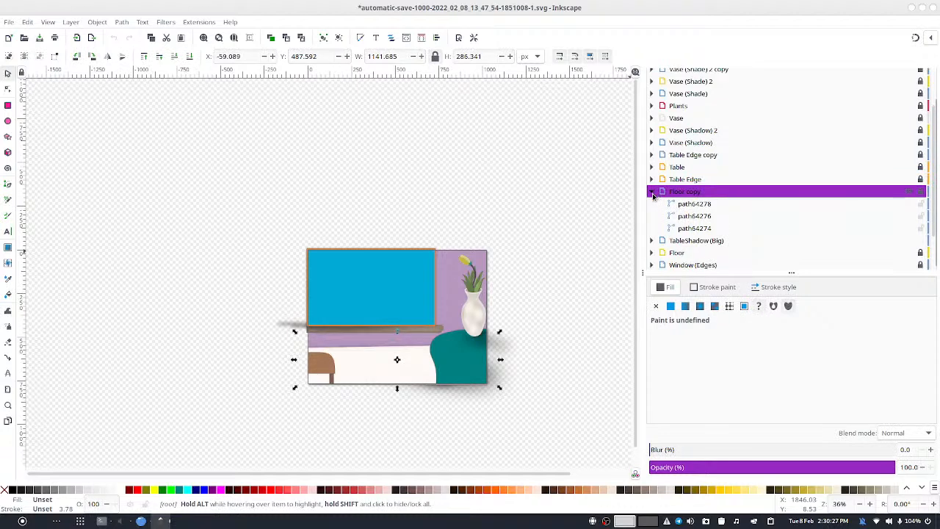
{"action": "left_click", "coordinate": [651, 191]}
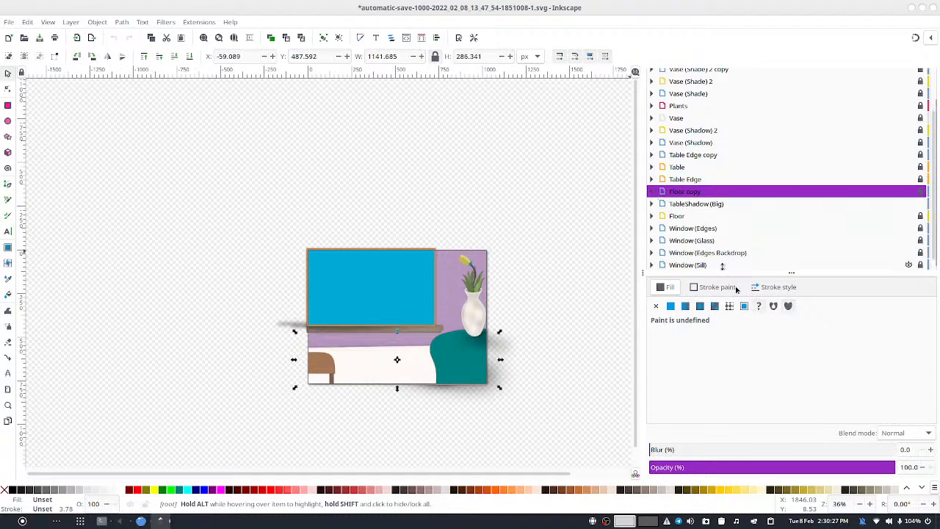
Step: Set the Floor copy layer's opacity to 48.5% and its blend mode to Screen
{"action": "left_click", "coordinate": [752, 467]}
{"action": "mouse_move", "coordinate": [757, 471]}
{"action": "left_mouse_down"}
{"action": "mouse_move", "coordinate": [724, 466]}
{"action": "mouse_move", "coordinate": [776, 466]}
{"action": "mouse_move", "coordinate": [768, 464]}
{"action": "left_mouse_up"}
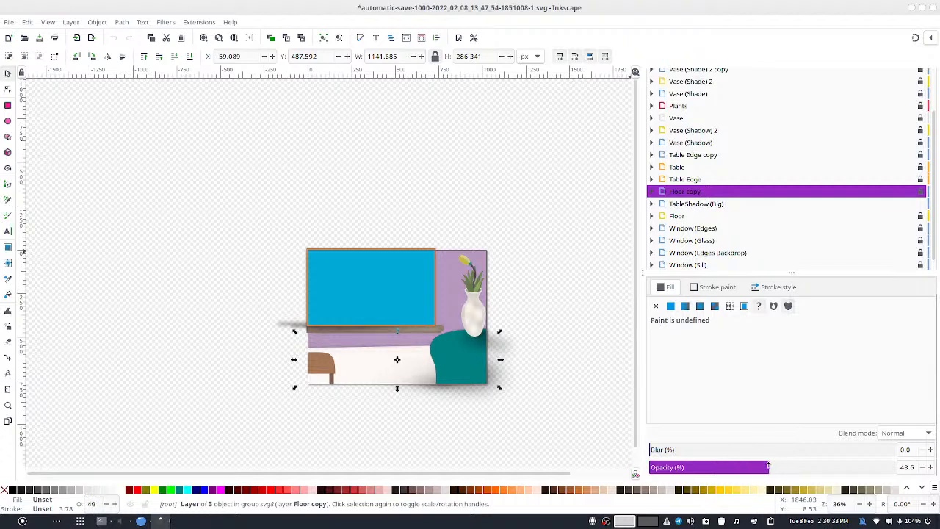
{"action": "left_click", "coordinate": [899, 432]}
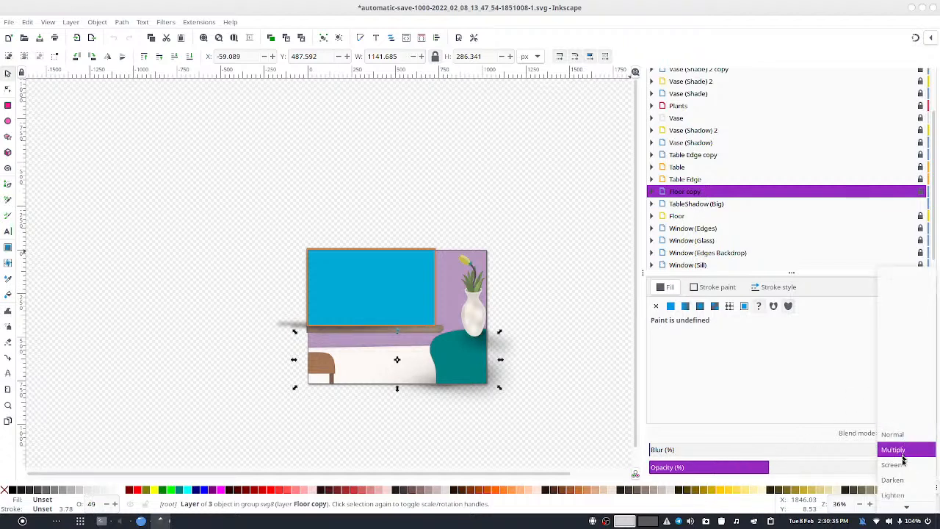
{"action": "left_click", "coordinate": [907, 465]}
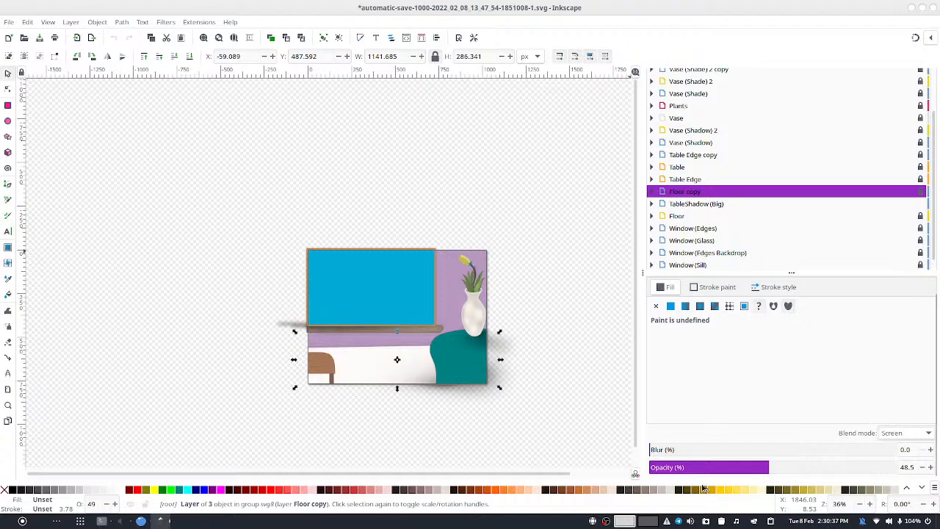
Step: Blur the Floor copy layer, adjusting the amount while viewing the whole page until it is set to 13.6%
{"action": "left_click", "coordinate": [694, 450]}
{"action": "left_click_drag", "start_coordinate": [696, 450], "coordinate": [692, 450]}
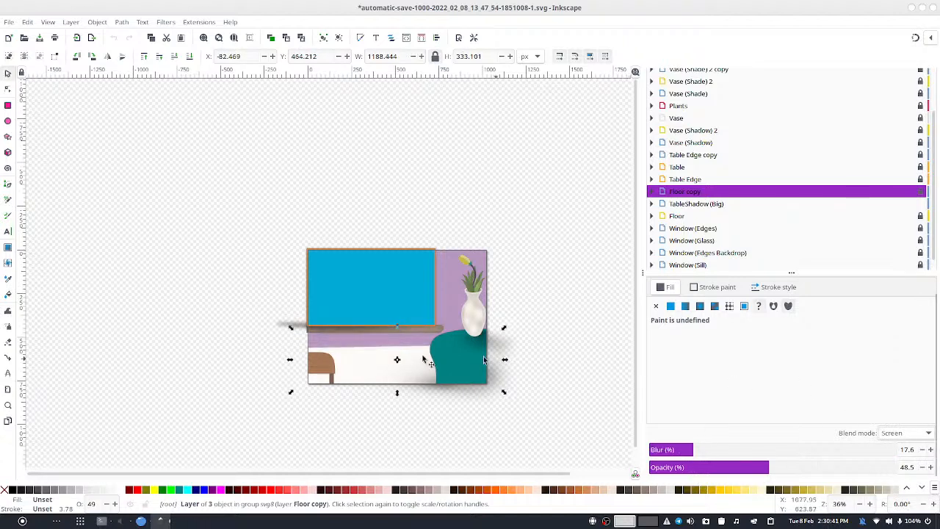
{"action": "left_click", "coordinate": [233, 38]}
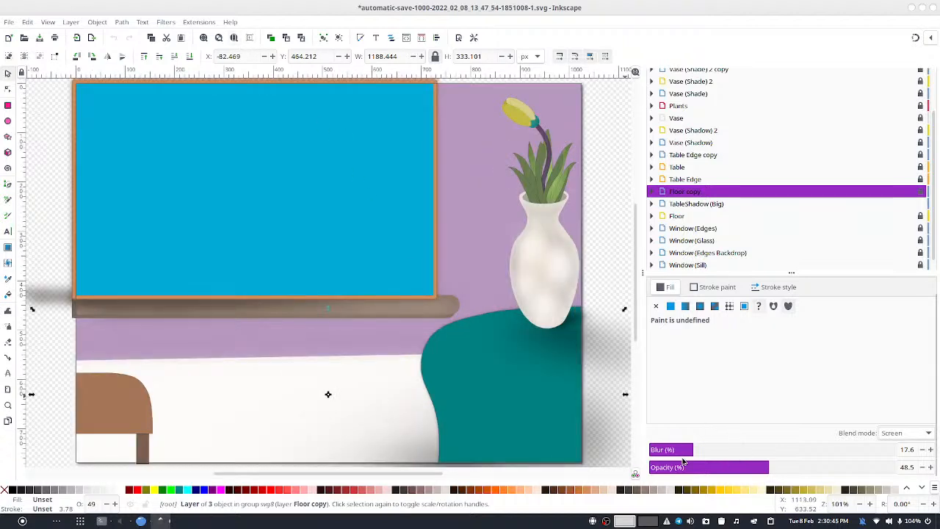
{"action": "left_click", "coordinate": [921, 445]}
{"action": "left_click", "coordinate": [921, 446]}
{"action": "left_click", "coordinate": [921, 446]}
{"action": "left_click", "coordinate": [921, 445]}
{"action": "left_click", "coordinate": [921, 446]}
{"action": "left_click", "coordinate": [921, 445]}
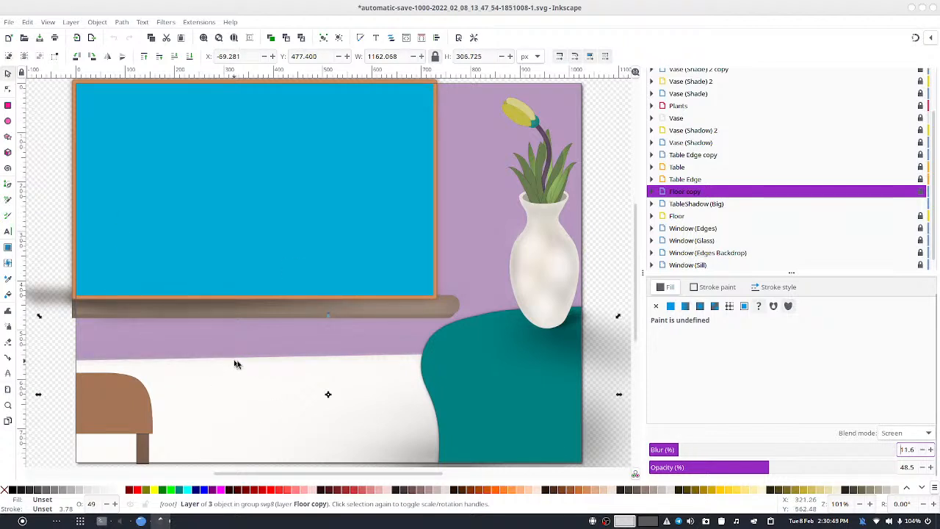
{"action": "left_click", "coordinate": [923, 449]}
{"action": "left_click", "coordinate": [923, 449]}
{"action": "left_click", "coordinate": [923, 449]}
{"action": "left_click", "coordinate": [923, 449]}
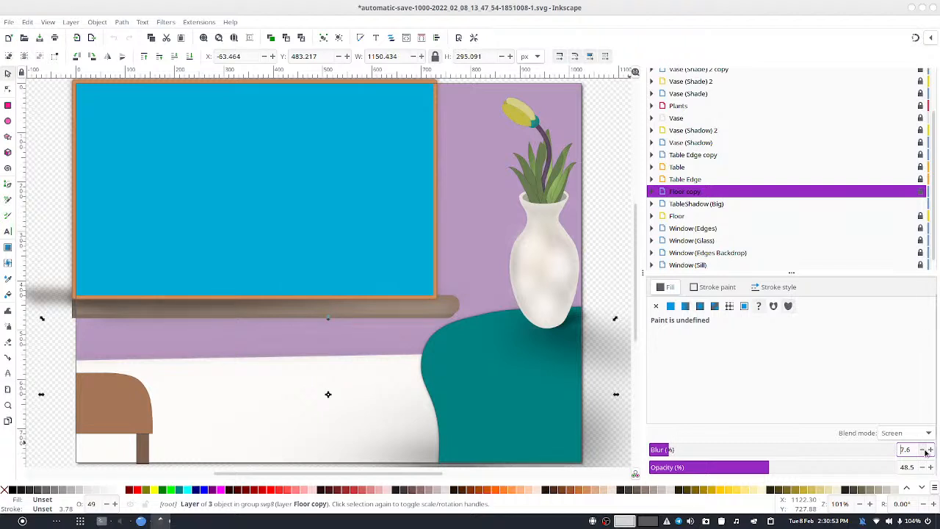
{"action": "left_click", "coordinate": [929, 449]}
{"action": "left_click", "coordinate": [930, 449]}
{"action": "left_click", "coordinate": [930, 449]}
{"action": "left_click", "coordinate": [930, 449]}
{"action": "left_click", "coordinate": [929, 449]}
{"action": "left_click", "coordinate": [929, 449]}
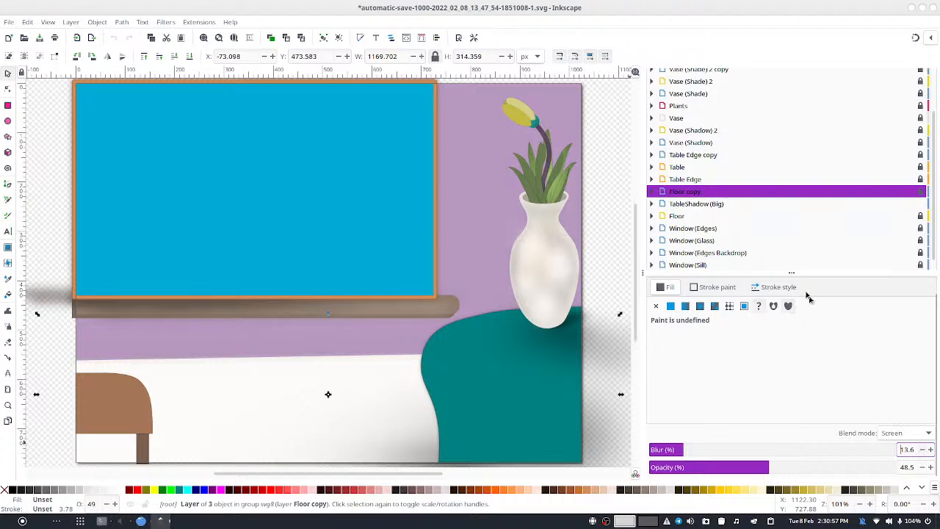
Step: Try the Overlay, Hard Light, Soft Light, Luminosity, Lighten, Screen and Multiply blend modes on the Floor copy layer
{"action": "left_click", "coordinate": [899, 434]}
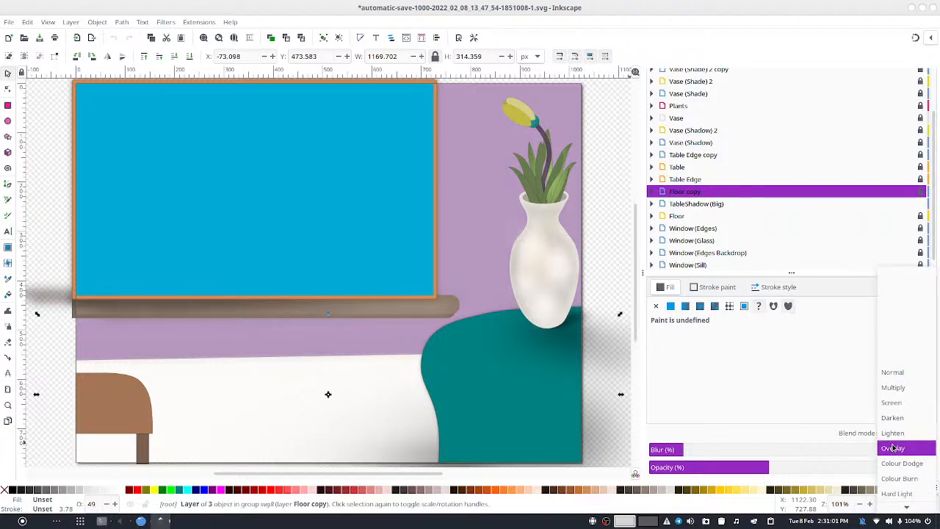
{"action": "left_click", "coordinate": [892, 448]}
{"action": "left_click", "coordinate": [893, 432]}
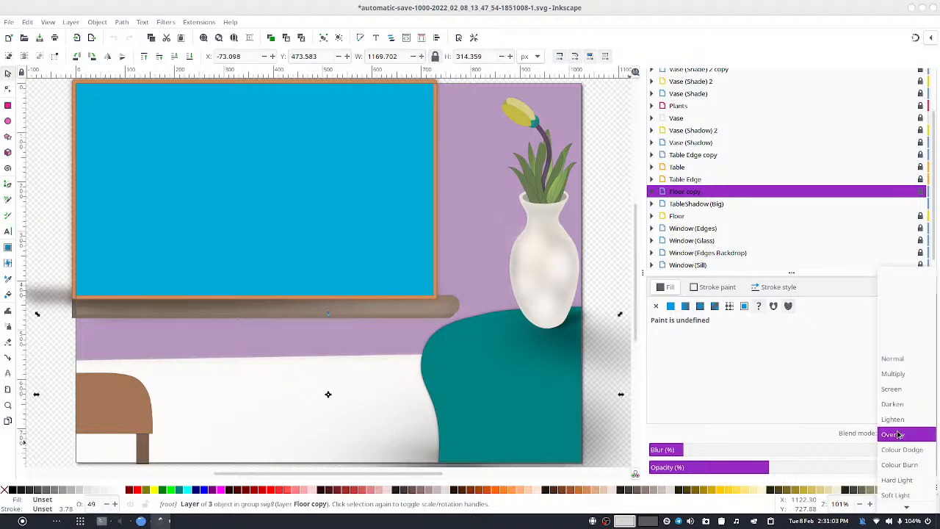
{"action": "left_click", "coordinate": [920, 476]}
{"action": "left_click", "coordinate": [903, 439]}
{"action": "left_click", "coordinate": [909, 454]}
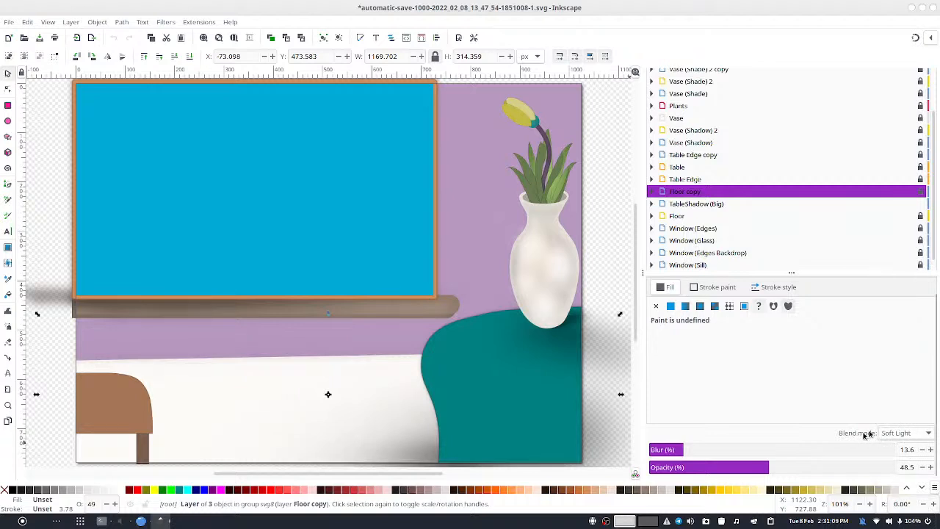
{"action": "left_click", "coordinate": [894, 439]}
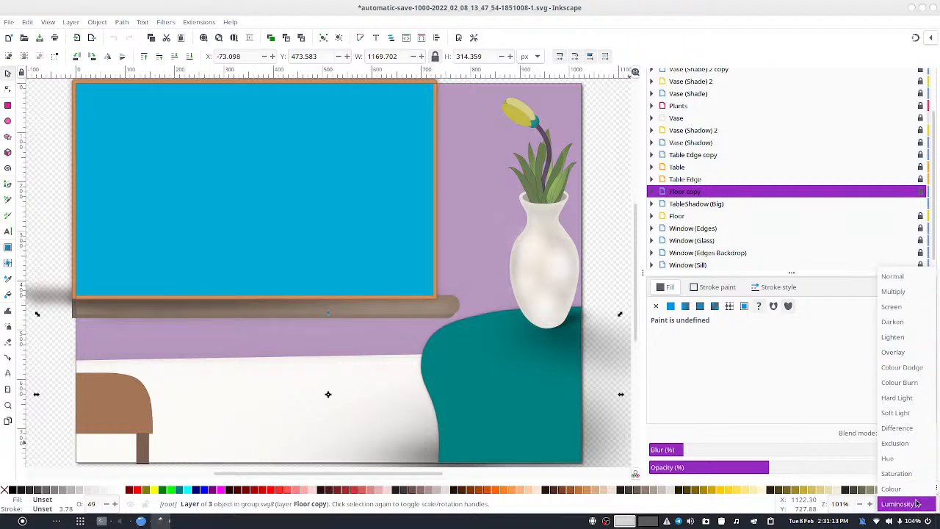
{"action": "left_click", "coordinate": [903, 503]}
{"action": "left_click", "coordinate": [902, 435]}
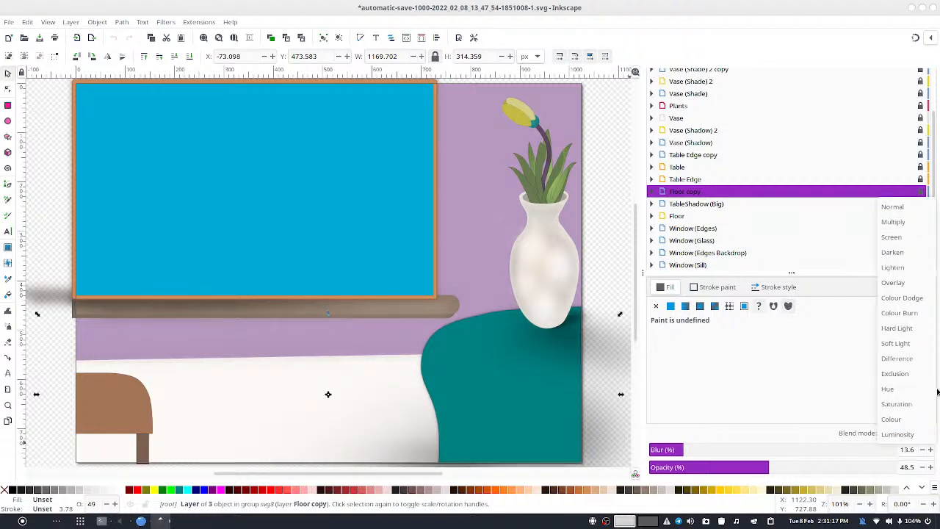
{"action": "left_click", "coordinate": [908, 270]}
{"action": "left_click", "coordinate": [924, 434]}
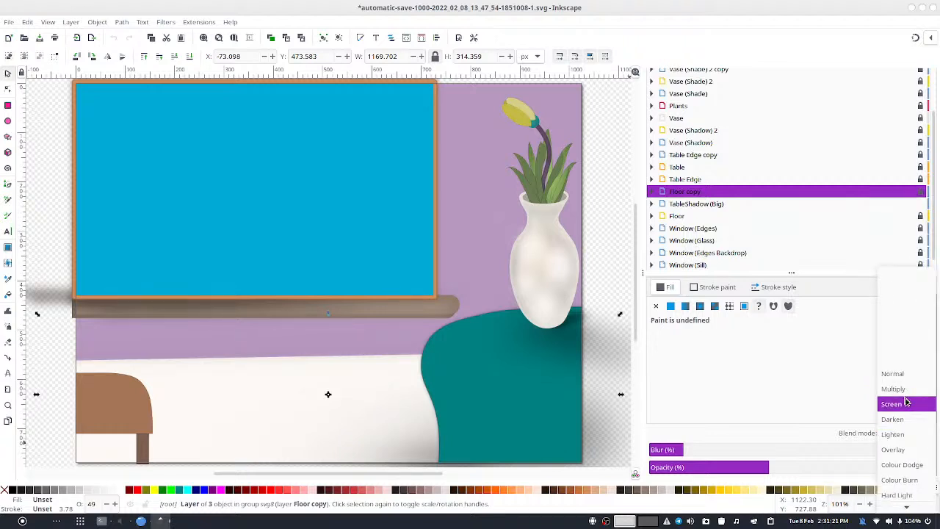
{"action": "left_click", "coordinate": [907, 403]}
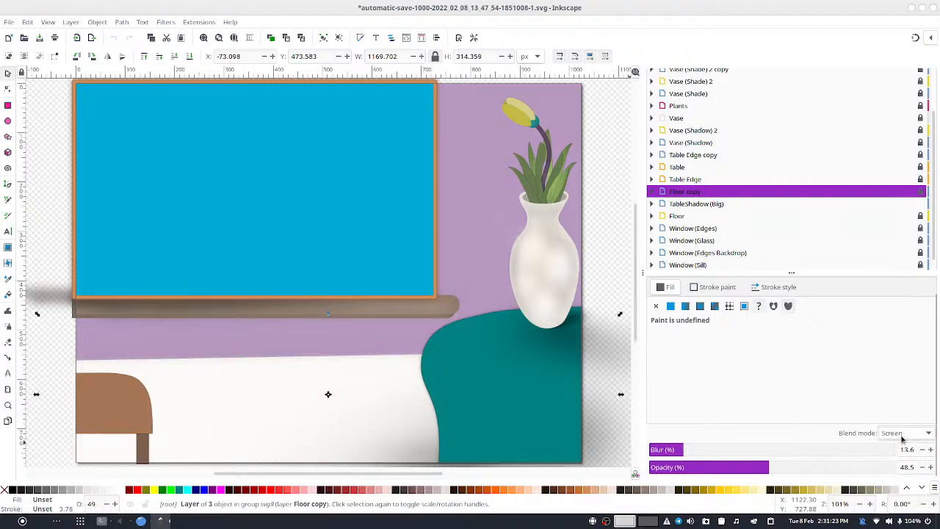
{"action": "left_click", "coordinate": [901, 438]}
{"action": "left_click", "coordinate": [908, 417]}
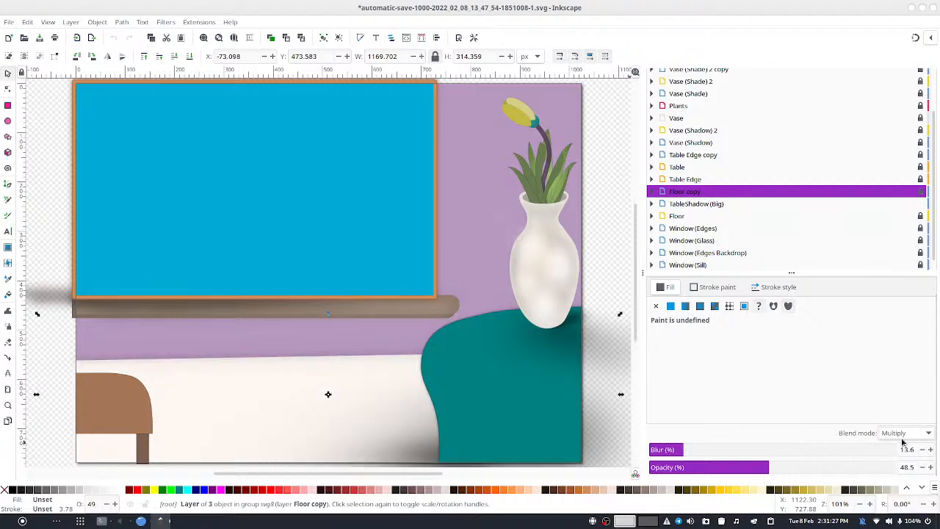
{"action": "left_click", "coordinate": [901, 436]}
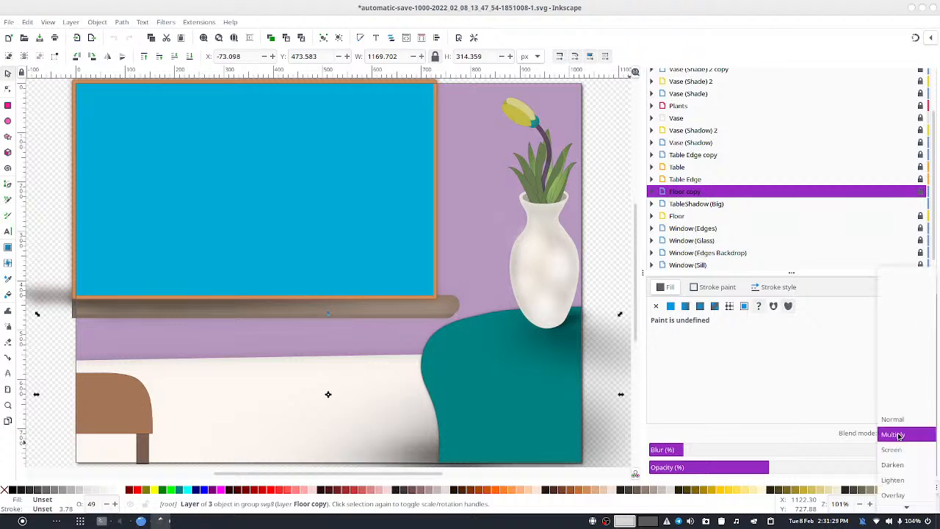
{"action": "left_click", "coordinate": [901, 450]}
Step: Set the Floor copy layer's blend mode to Overlay
{"action": "left_click", "coordinate": [898, 433]}
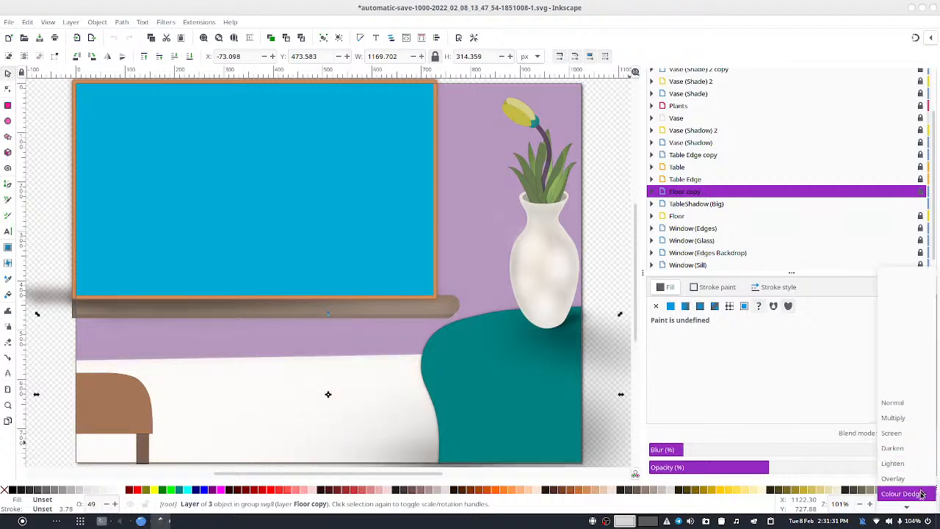
{"action": "left_click", "coordinate": [908, 478]}
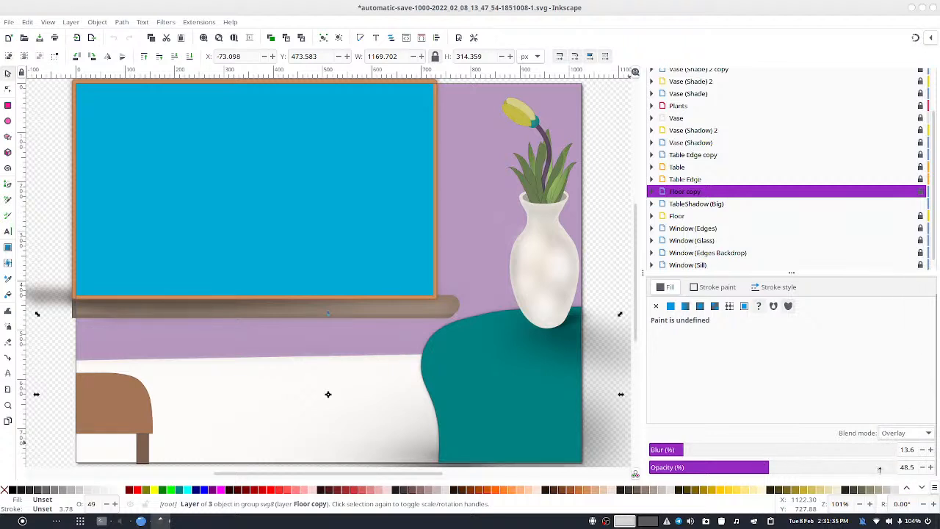
Step: Try a 23.6% blur on the Floor copy layer and bring it back to 13.6%
{"action": "left_click", "coordinate": [930, 449]}
{"action": "left_click", "coordinate": [930, 450]}
{"action": "left_click", "coordinate": [930, 449]}
{"action": "left_click", "coordinate": [930, 449]}
{"action": "left_click", "coordinate": [930, 450]}
{"action": "left_click", "coordinate": [930, 449]}
{"action": "left_click", "coordinate": [930, 449]}
{"action": "left_click", "coordinate": [930, 449]}
{"action": "left_click", "coordinate": [930, 449]}
{"action": "left_click", "coordinate": [930, 449]}
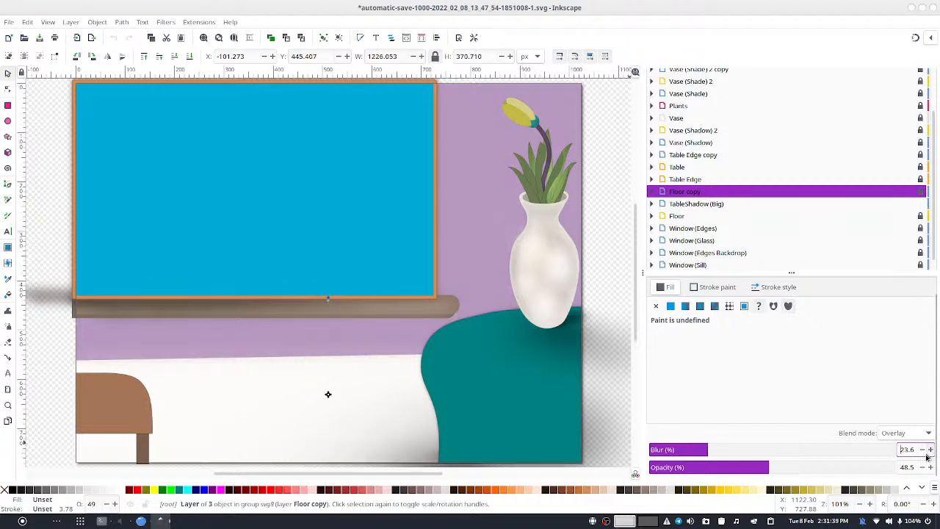
{"action": "double_click", "coordinate": [922, 453]}
{"action": "left_click", "coordinate": [922, 453]}
{"action": "double_click", "coordinate": [922, 453]}
{"action": "double_click", "coordinate": [922, 453]}
{"action": "double_click", "coordinate": [922, 453]}
{"action": "left_click", "coordinate": [923, 450]}
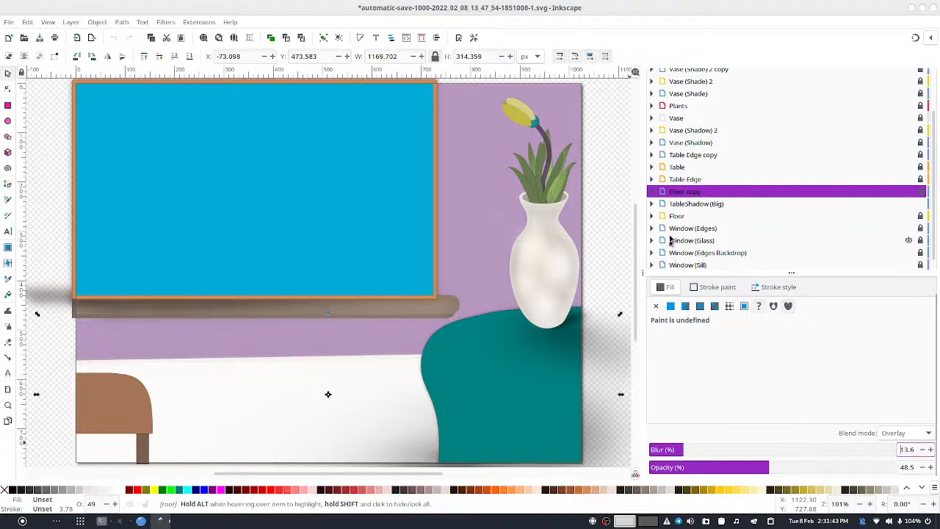
Step: Delete the two uppermost paths, path64278 and path64276, from the Floor copy layer
{"action": "left_click", "coordinate": [663, 192]}
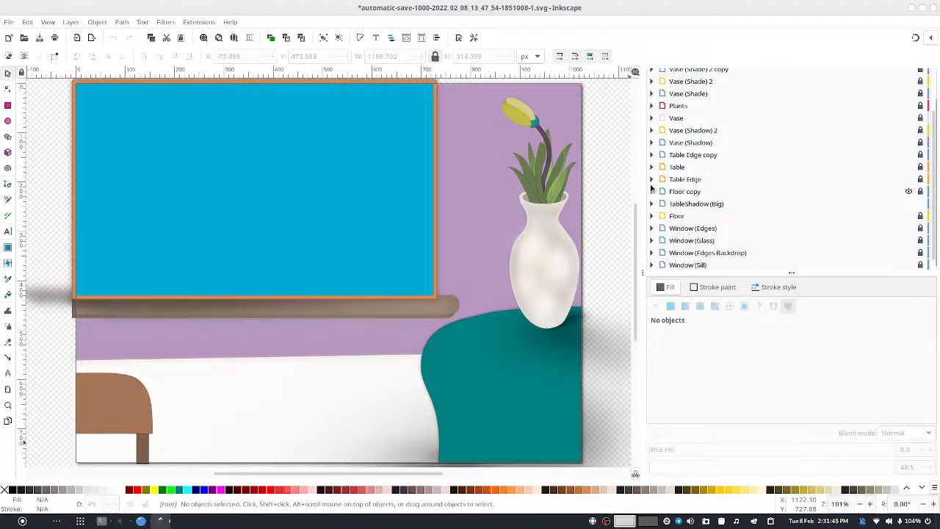
{"action": "left_click", "coordinate": [652, 192]}
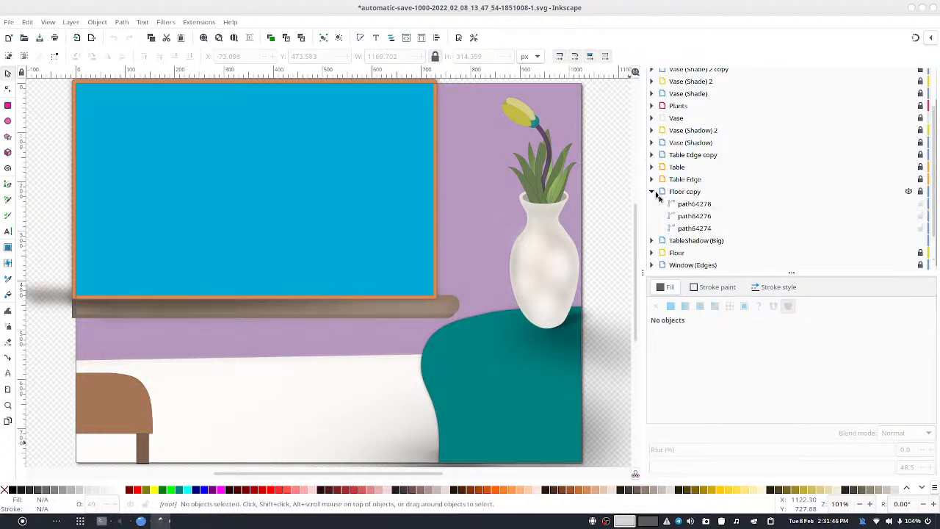
{"action": "left_click", "coordinate": [696, 204]}
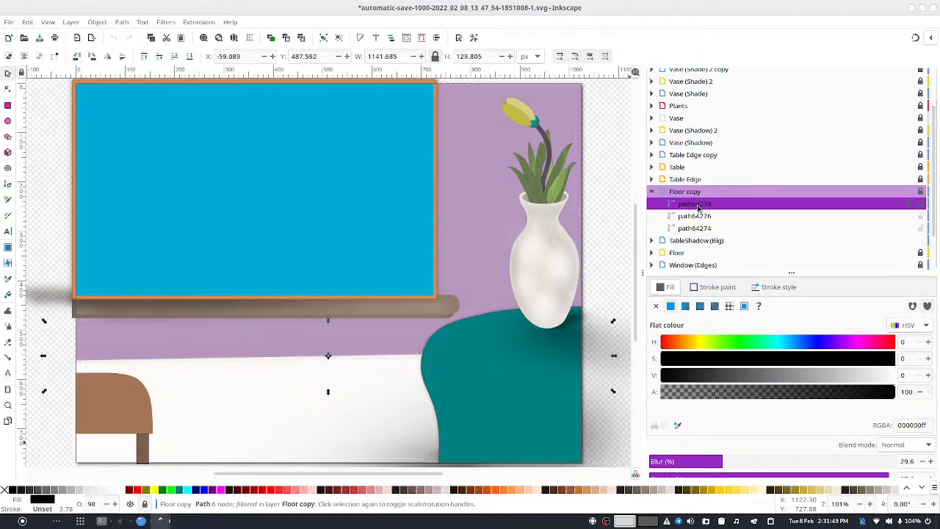
{"action": "key", "text": "Delete"}
{"action": "left_click", "coordinate": [672, 192]}
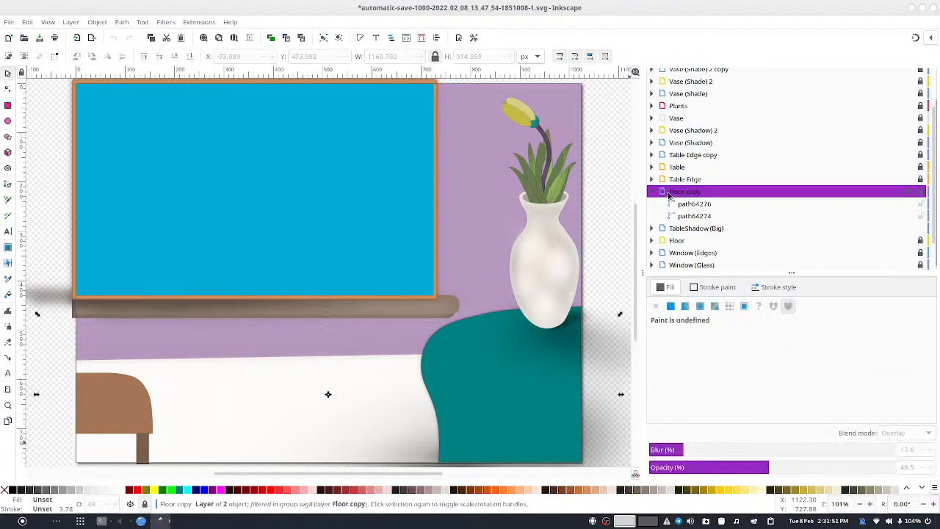
{"action": "left_click", "coordinate": [692, 205]}
{"action": "key", "text": "Delete"}
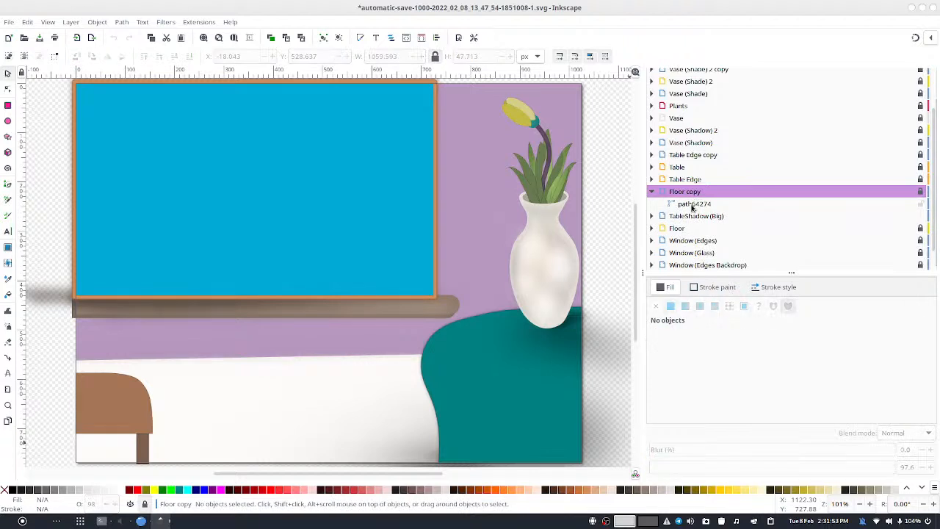
{"action": "left_click", "coordinate": [651, 191]}
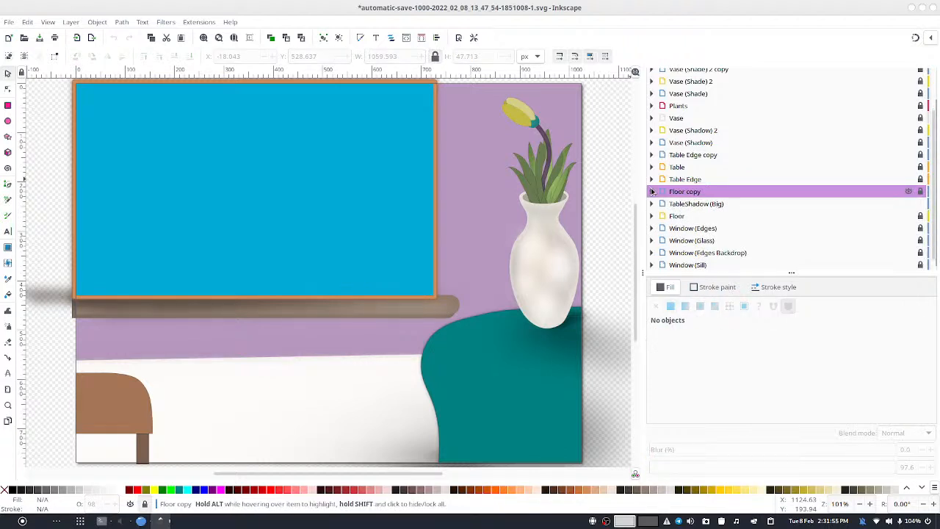
Step: Cut the two shadow paths, path49011 and path47373, out of the Floor layer
{"action": "left_click", "coordinate": [652, 216]}
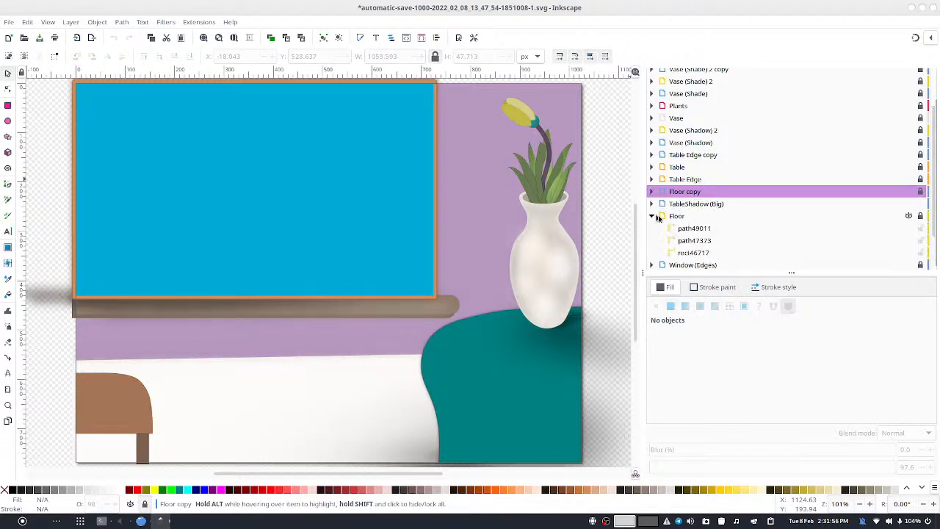
{"action": "left_click", "coordinate": [693, 228]}
{"action": "left_click", "coordinate": [698, 241], "text": "shift"}
{"action": "right_click", "coordinate": [726, 240]}
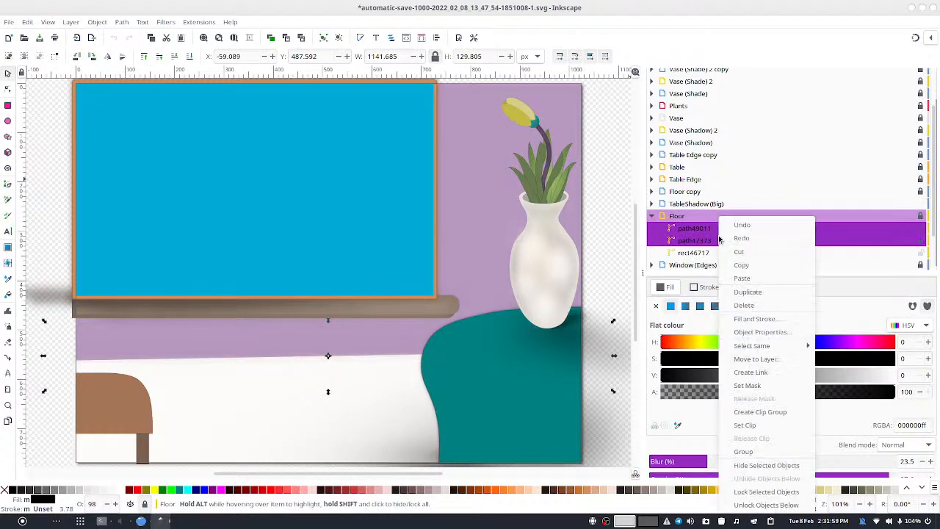
{"action": "left_click", "coordinate": [745, 253]}
{"action": "left_click", "coordinate": [651, 216]}
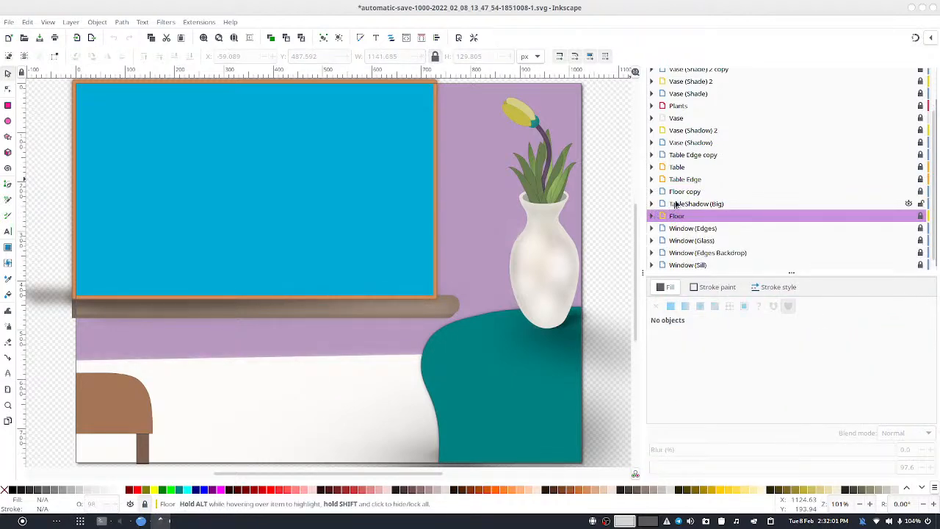
Step: Add a new layer named Floor copy 1 directly above the Floor copy layer
{"action": "left_click", "coordinate": [683, 192]}
{"action": "scroll", "coordinate": [800, 167], "scroll_direction": "up", "scroll_amount": 3}
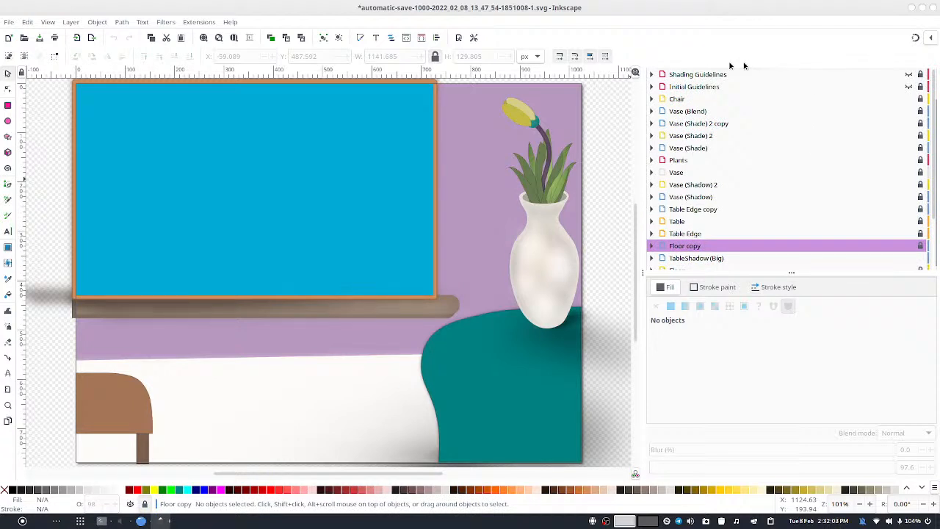
{"action": "scroll", "coordinate": [932, 85], "scroll_direction": "up", "scroll_amount": 2}
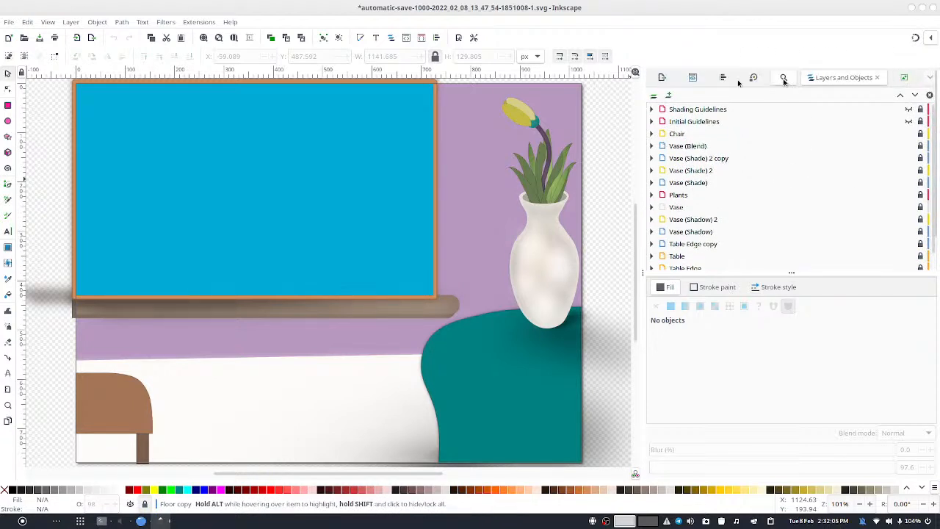
{"action": "left_click", "coordinate": [670, 95]}
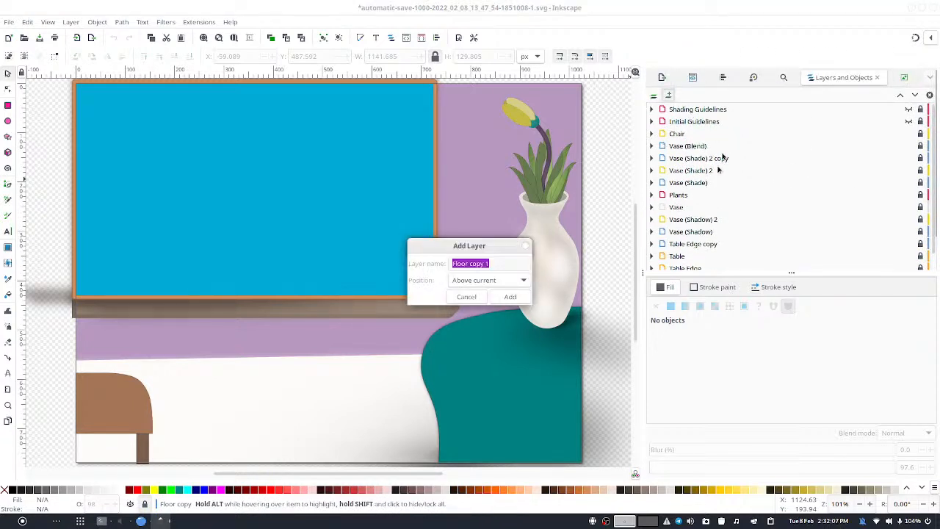
{"action": "left_click", "coordinate": [508, 298]}
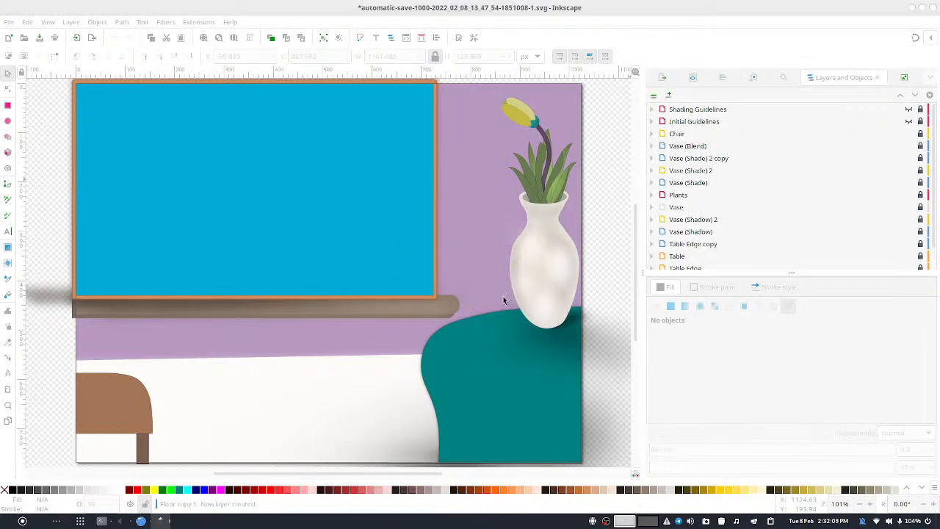
Step: Paste the cut shadow paths into the Floor copy 1 layer and move them onto the edge between wall and floor
{"action": "scroll", "coordinate": [705, 242], "scroll_direction": "down", "scroll_amount": 3}
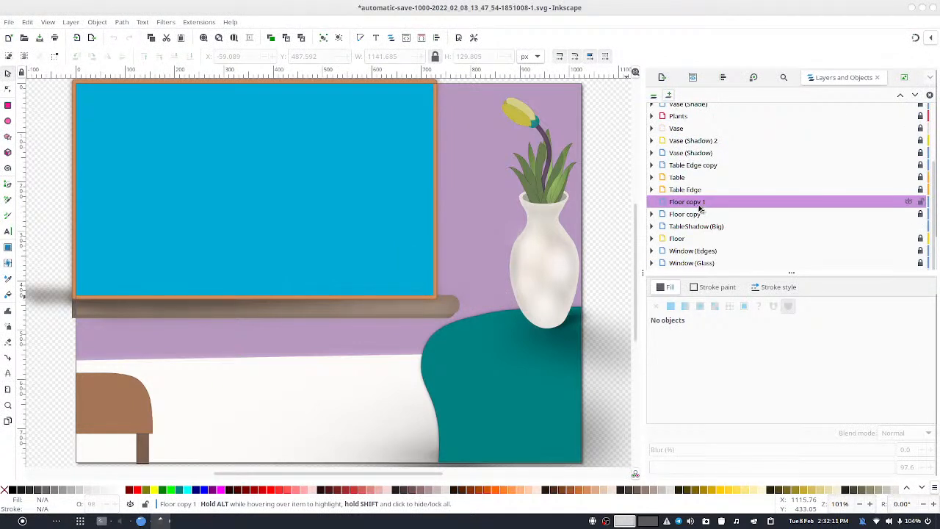
{"action": "right_click", "coordinate": [695, 202]}
{"action": "left_click", "coordinate": [580, 185]}
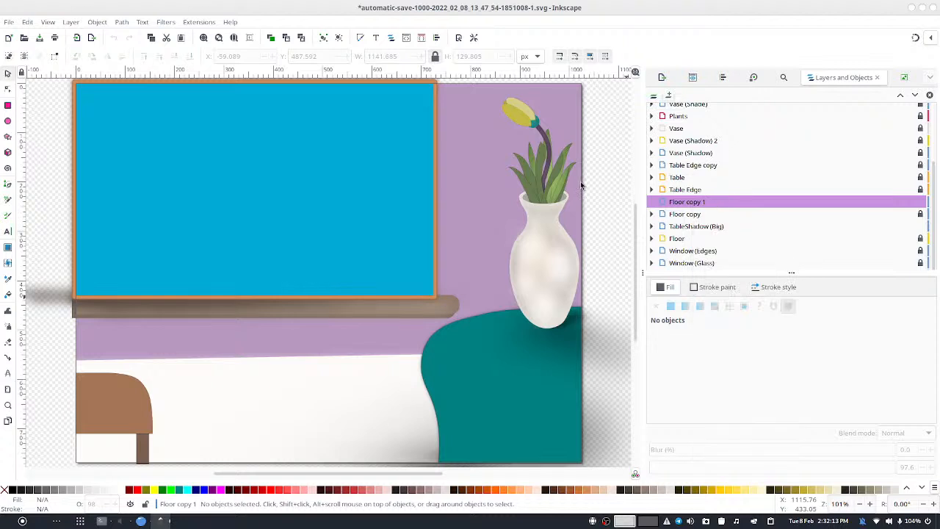
{"action": "right_click", "coordinate": [580, 185]}
{"action": "left_click", "coordinate": [620, 232]}
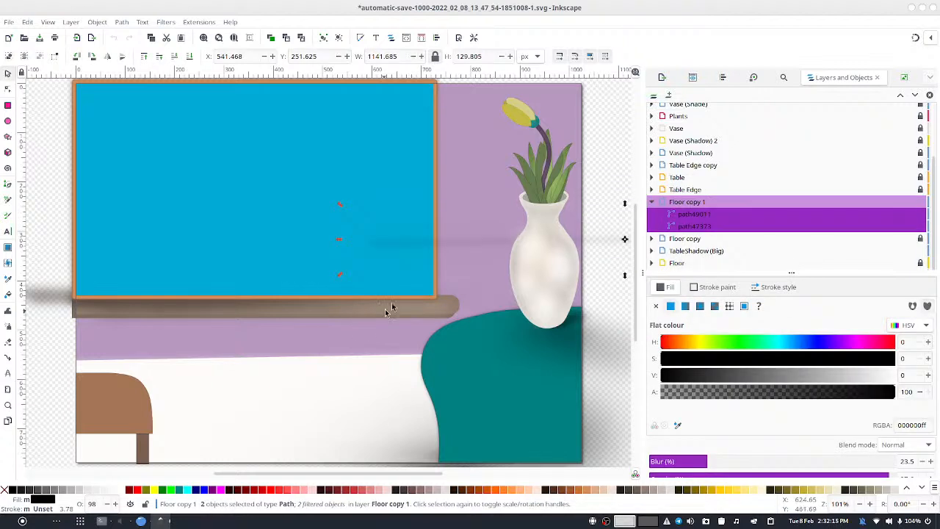
{"action": "left_click_drag", "start_coordinate": [474, 245], "coordinate": [186, 360]}
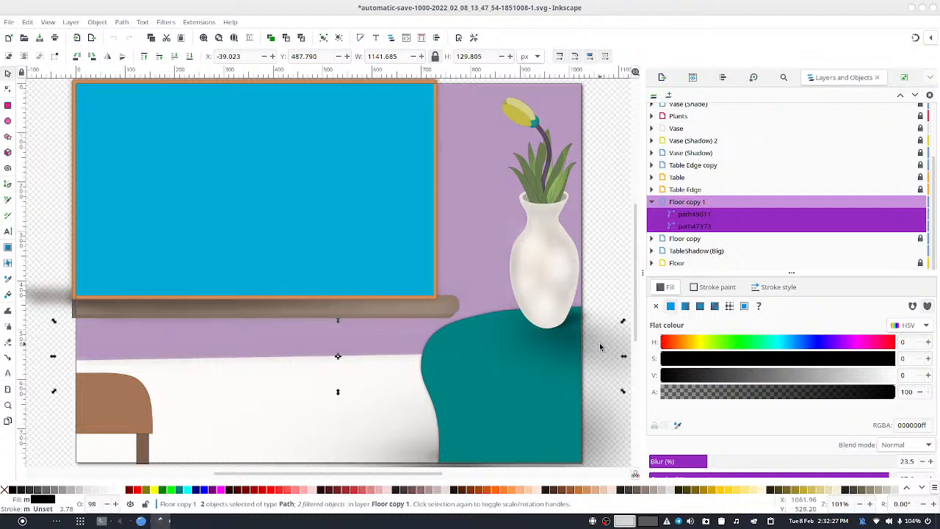
Step: Reduce the blur of path49011 in the Floor copy 1 layer to 17.6%
{"action": "scroll", "coordinate": [701, 215], "scroll_direction": "down", "scroll_amount": 1}
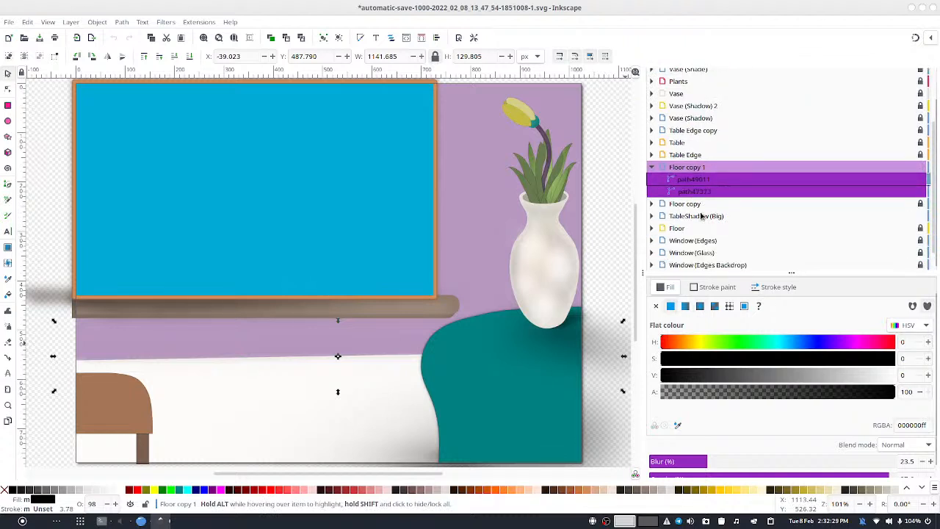
{"action": "left_click", "coordinate": [710, 182]}
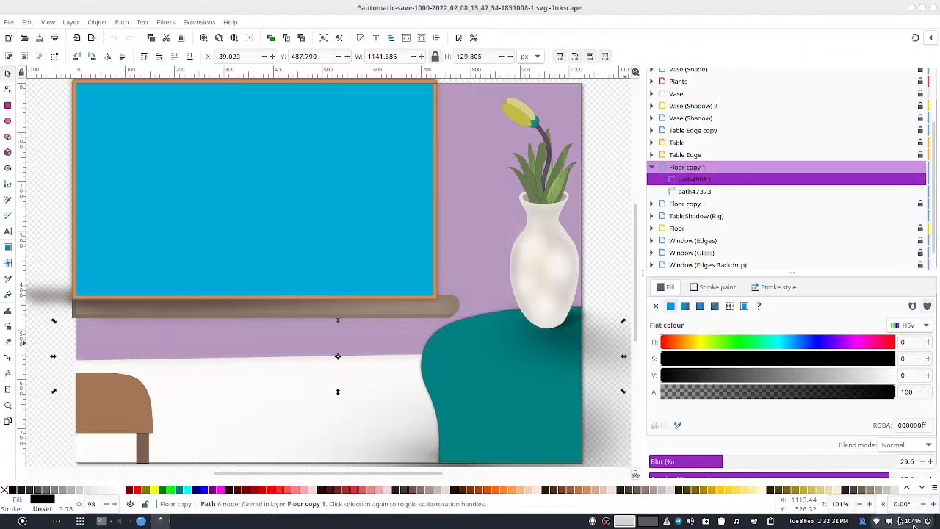
{"action": "left_click", "coordinate": [921, 462]}
{"action": "left_click", "coordinate": [920, 463]}
{"action": "left_click", "coordinate": [919, 463]}
{"action": "left_click", "coordinate": [920, 463]}
{"action": "left_click", "coordinate": [920, 463]}
{"action": "left_click", "coordinate": [920, 463]}
{"action": "left_click", "coordinate": [919, 463]}
{"action": "left_click", "coordinate": [920, 464]}
{"action": "left_click", "coordinate": [921, 463]}
{"action": "left_click", "coordinate": [922, 463]}
{"action": "left_click", "coordinate": [921, 463]}
{"action": "left_click", "coordinate": [921, 463]}
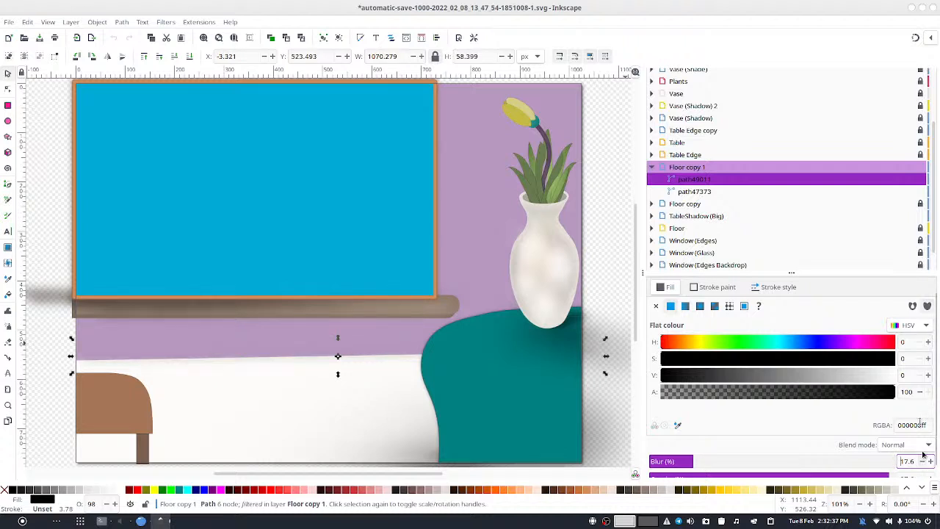
Step: Reduce the blur of path47373 in the Floor copy 1 layer to 7.0%
{"action": "left_click", "coordinate": [707, 193]}
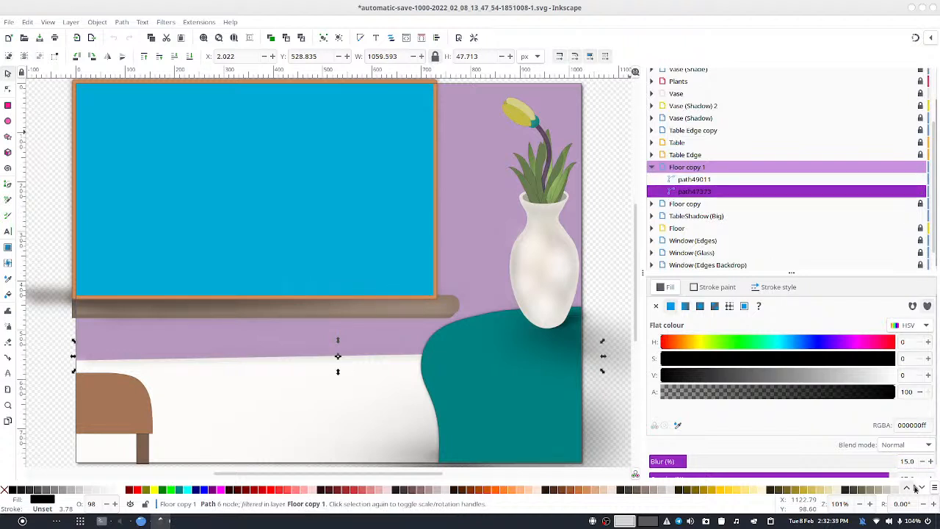
{"action": "left_click", "coordinate": [922, 462]}
{"action": "left_click", "coordinate": [922, 462]}
{"action": "left_click", "coordinate": [921, 462]}
{"action": "left_click", "coordinate": [921, 462]}
{"action": "left_click", "coordinate": [922, 461]}
{"action": "left_click", "coordinate": [922, 462]}
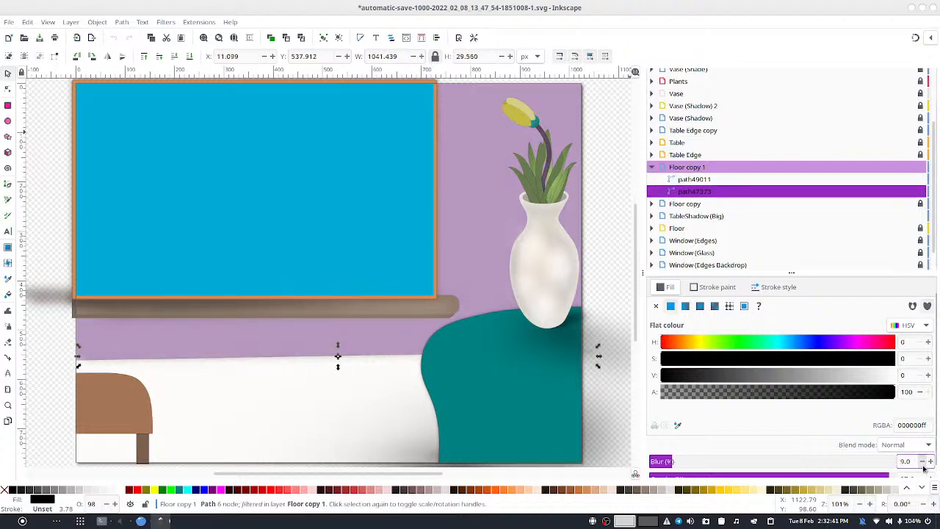
{"action": "left_click", "coordinate": [922, 462]}
{"action": "left_click", "coordinate": [921, 461]}
Step: Duplicate path47373 and set the duplicate's blur to 15.0%
{"action": "key", "text": "ctrl+d"}
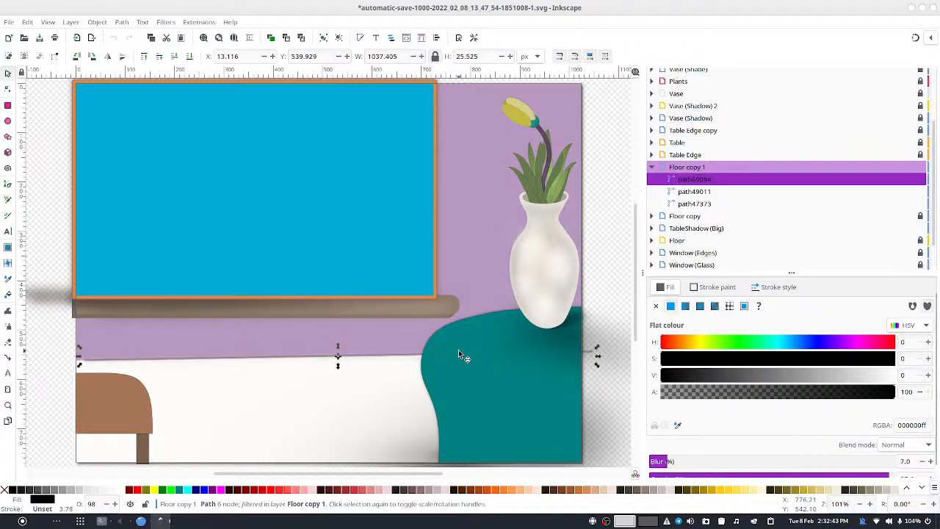
{"action": "left_click", "coordinate": [929, 462]}
{"action": "left_click", "coordinate": [930, 462]}
{"action": "left_click", "coordinate": [929, 461]}
{"action": "left_click", "coordinate": [930, 461]}
{"action": "left_click", "coordinate": [929, 462]}
{"action": "left_click", "coordinate": [929, 461]}
{"action": "left_click", "coordinate": [930, 461]}
{"action": "left_click", "coordinate": [929, 462]}
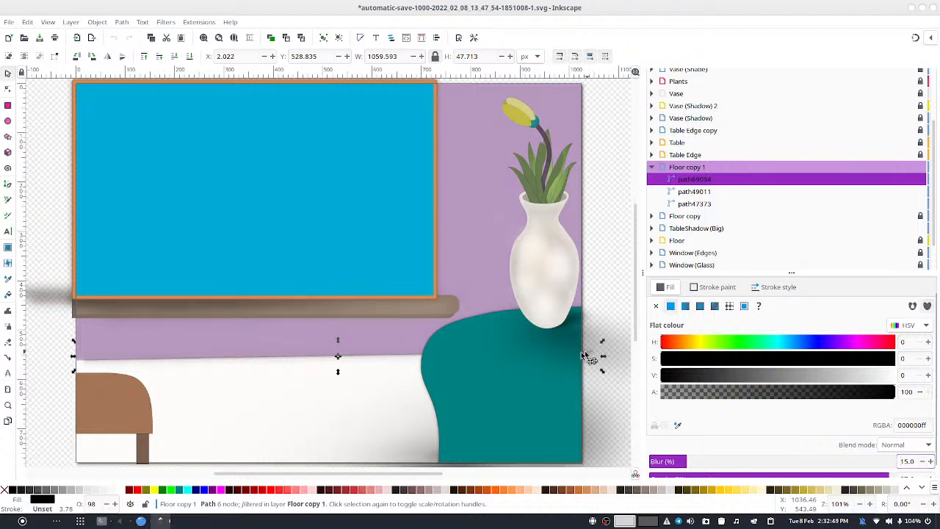
Step: Move all three shadow paths in the Floor copy 1 layer together to about X -20.1, Y 521.5 px
{"action": "key", "text": "ctrl+a"}
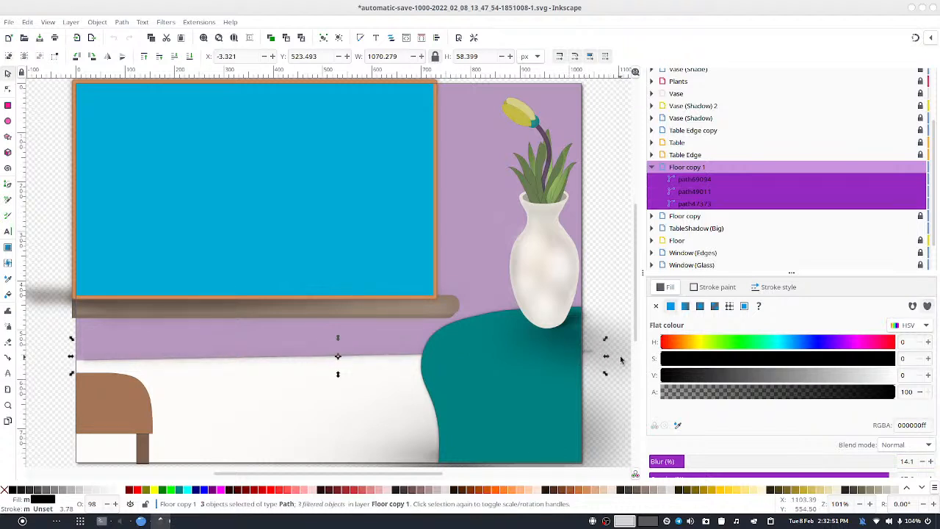
{"action": "left_click_drag", "start_coordinate": [587, 354], "coordinate": [572, 351]}
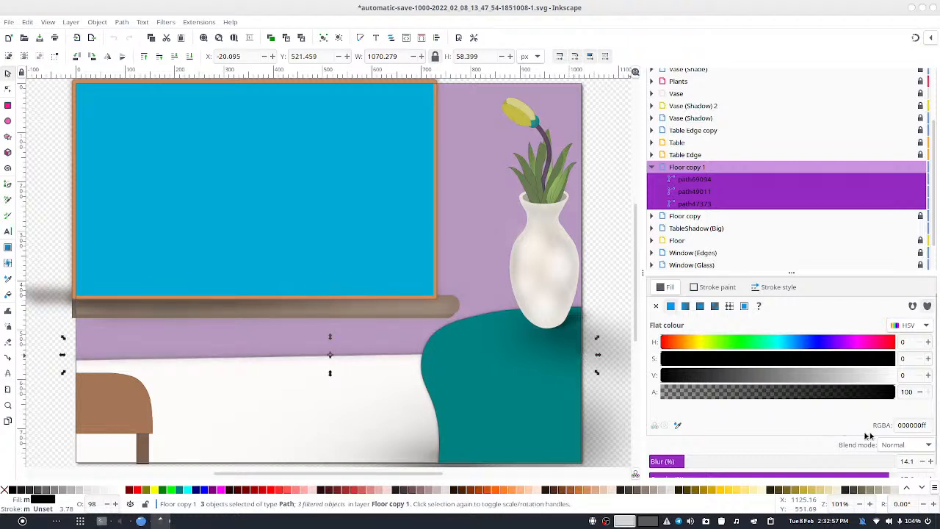
{"action": "left_click", "coordinate": [596, 202]}
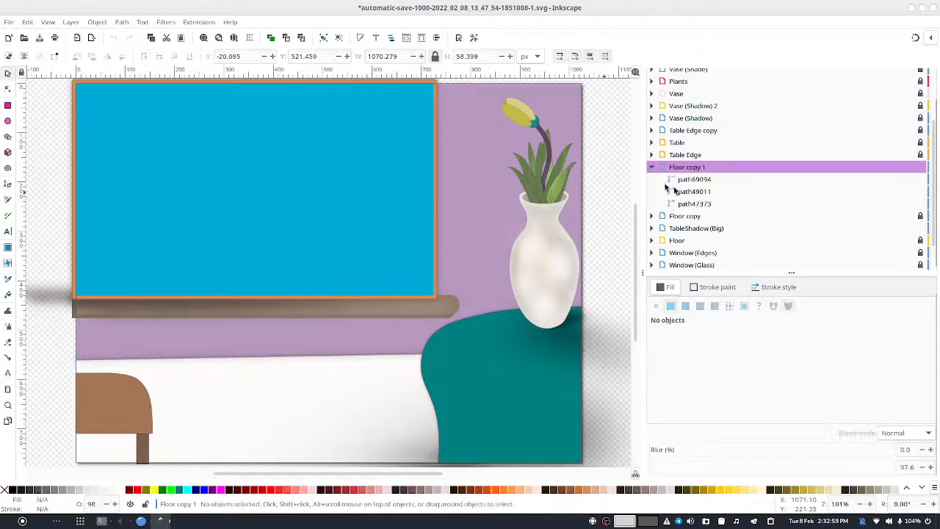
Step: Lock the Floor copy 1 layer and set the blur of the whole layer to 7.6%
{"action": "left_click", "coordinate": [921, 169]}
{"action": "left_click", "coordinate": [881, 170]}
{"action": "left_click", "coordinate": [929, 450]}
{"action": "left_click", "coordinate": [929, 449]}
{"action": "left_click", "coordinate": [929, 450]}
{"action": "left_click", "coordinate": [929, 449]}
{"action": "left_click", "coordinate": [929, 450]}
{"action": "left_click", "coordinate": [929, 449]}
{"action": "left_click", "coordinate": [930, 449]}
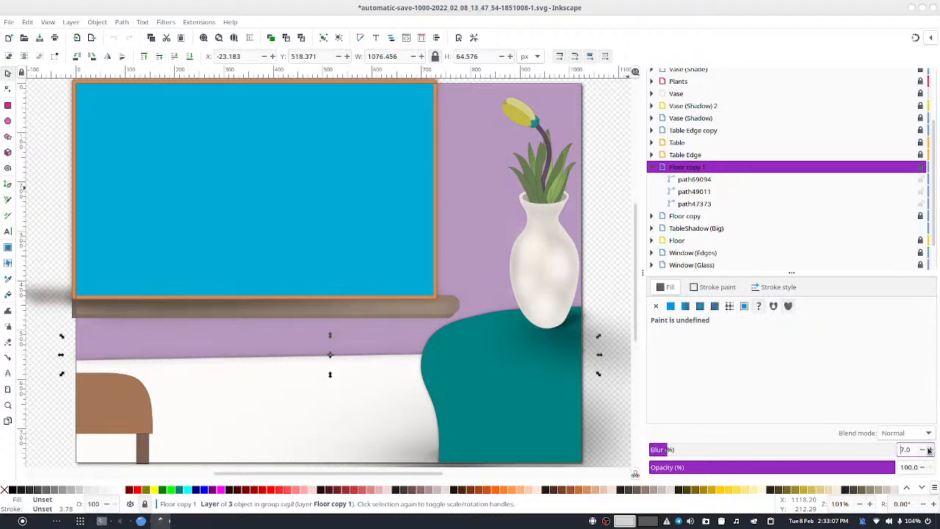
{"action": "left_click", "coordinate": [929, 449]}
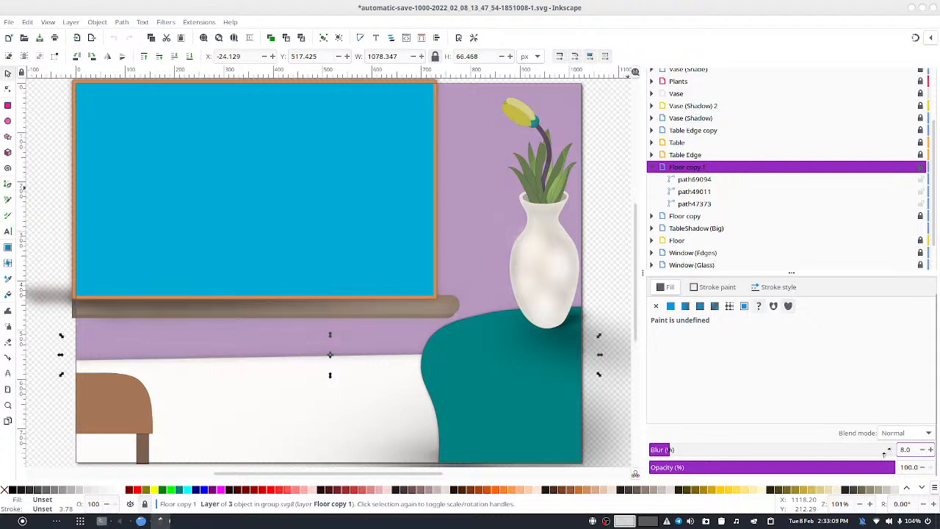
{"action": "left_click", "coordinate": [921, 449]}
{"action": "type", "text": "6"}
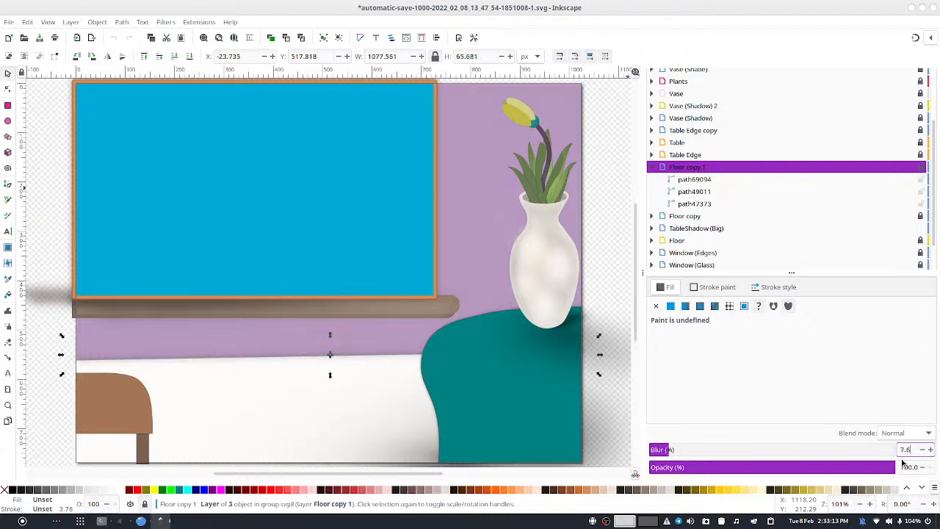
Step: Select the three paths in the Floor copy 1 layer, set their Y position to 522.659 px and check the whole page
{"action": "left_click", "coordinate": [693, 179]}
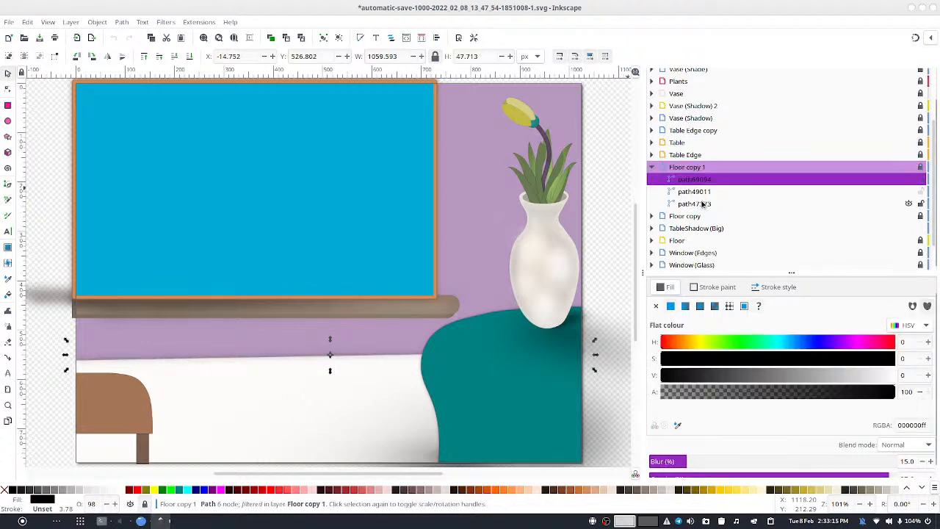
{"action": "left_click", "coordinate": [694, 204], "text": "shift"}
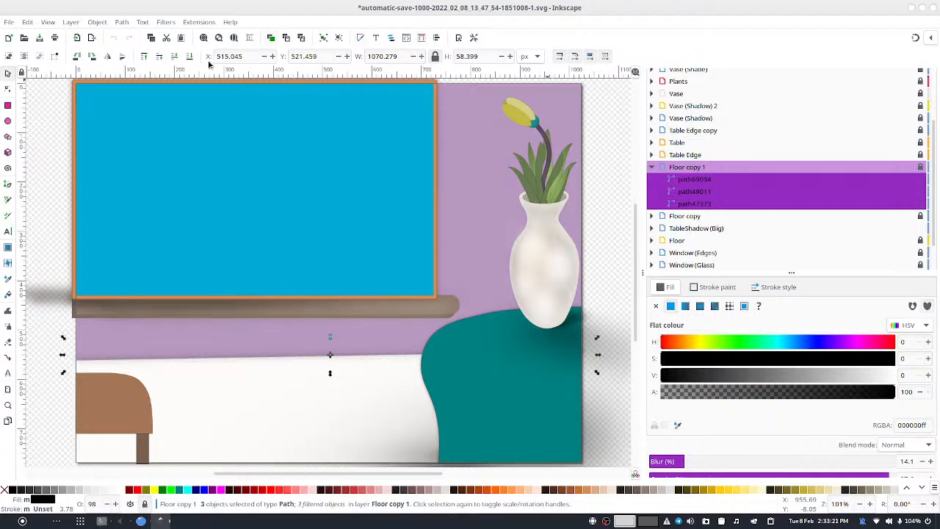
{"action": "left_click", "coordinate": [340, 56]}
{"action": "left_click", "coordinate": [340, 57]}
{"action": "left_click", "coordinate": [339, 56]}
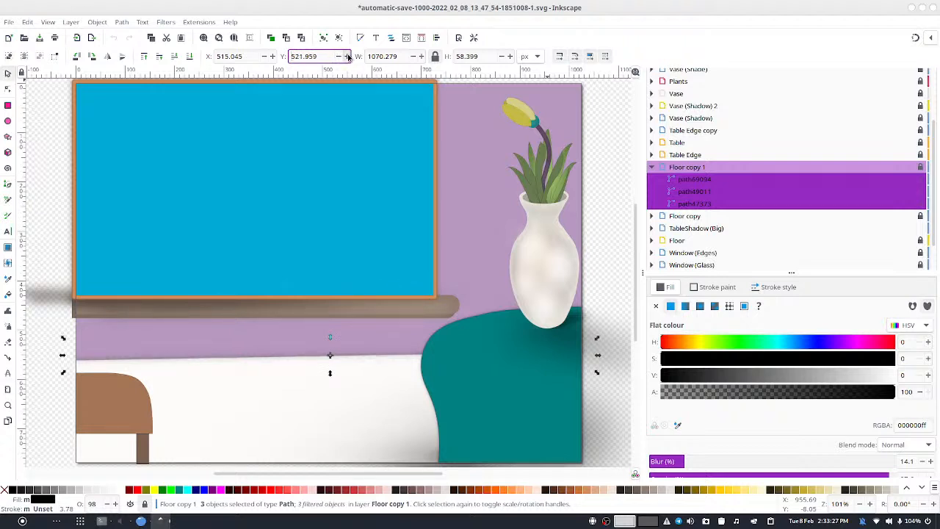
{"action": "left_click", "coordinate": [348, 57]}
{"action": "left_click", "coordinate": [348, 56]}
{"action": "left_click", "coordinate": [592, 167]}
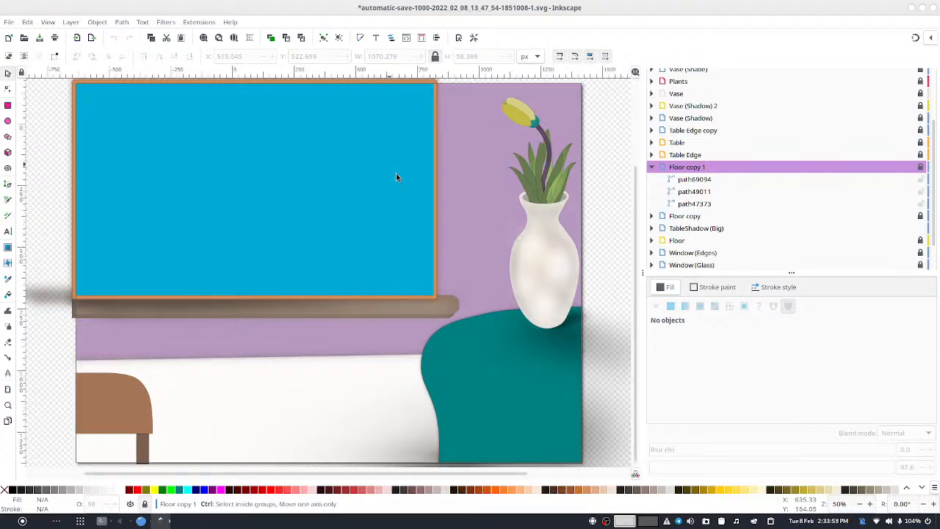
{"action": "scroll", "coordinate": [396, 173], "scroll_direction": "down", "scroll_amount": 2, "text": "ctrl"}
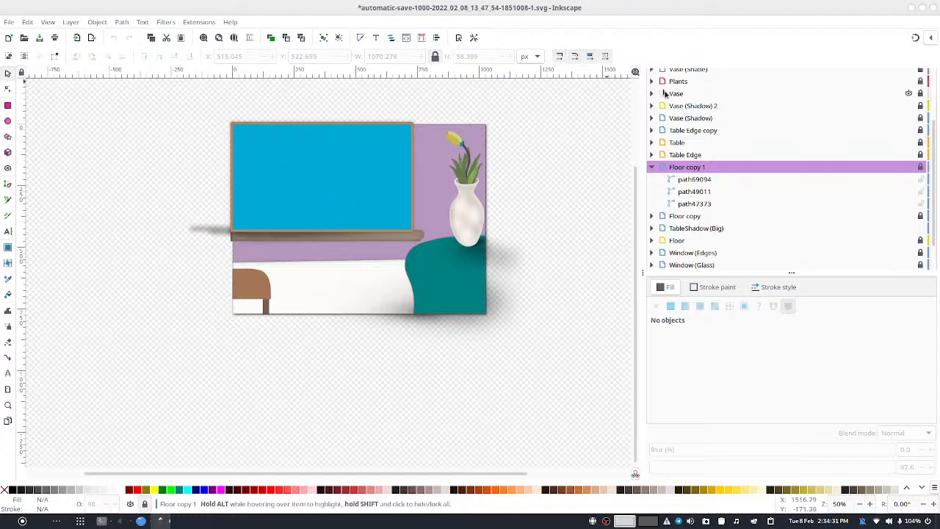
Step: Collapse the Floor copy 1 layer and look through the order of the layers
{"action": "left_click", "coordinate": [652, 169]}
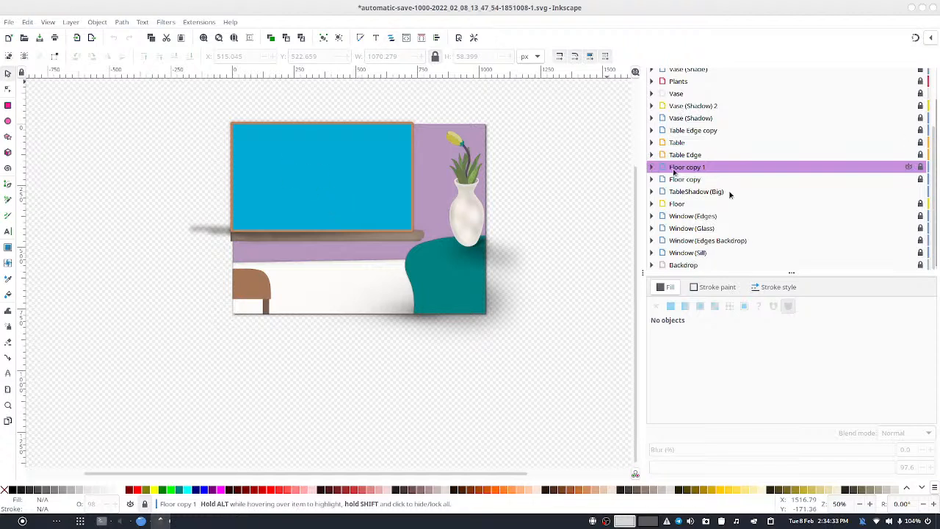
{"action": "scroll", "coordinate": [851, 176], "scroll_direction": "up", "scroll_amount": 3}
{"action": "scroll", "coordinate": [897, 188], "scroll_direction": "down", "scroll_amount": 3}
{"action": "scroll", "coordinate": [897, 188], "scroll_direction": "up", "scroll_amount": 2}
{"action": "scroll", "coordinate": [897, 188], "scroll_direction": "down", "scroll_amount": 2}
{"action": "scroll", "coordinate": [848, 160], "scroll_direction": "up", "scroll_amount": 3}
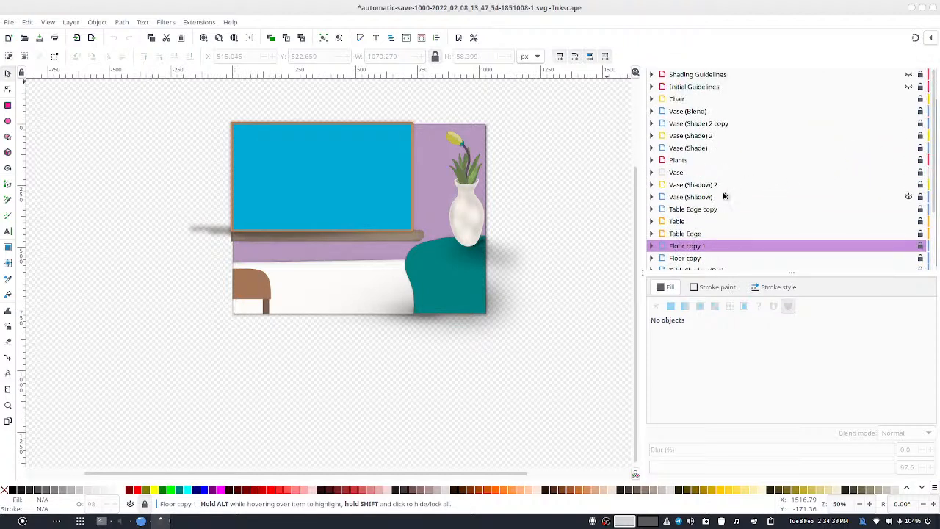
{"action": "scroll", "coordinate": [727, 193], "scroll_direction": "down", "scroll_amount": 3}
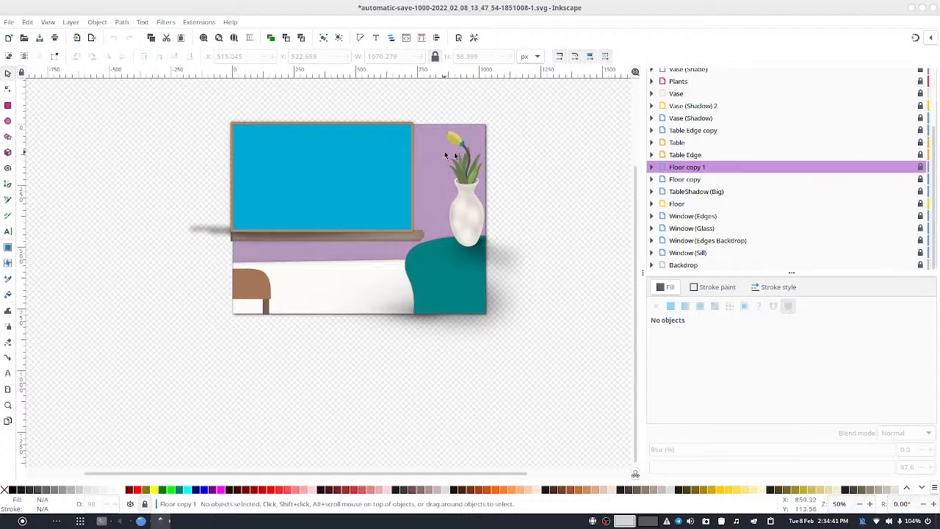
{"action": "scroll", "coordinate": [728, 189], "scroll_direction": "up", "scroll_amount": 3}
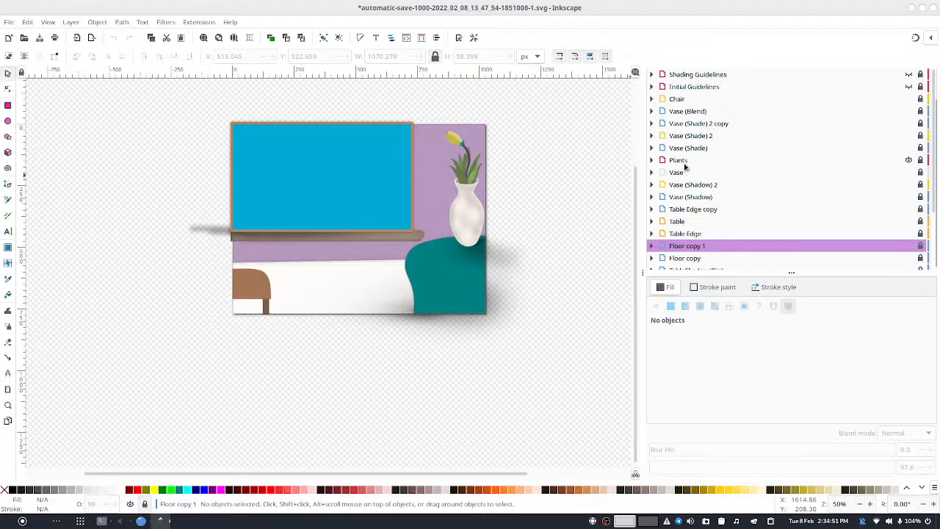
Step: Add a new layer named Picture Frame directly above the Table Edge copy layer
{"action": "left_click", "coordinate": [720, 209]}
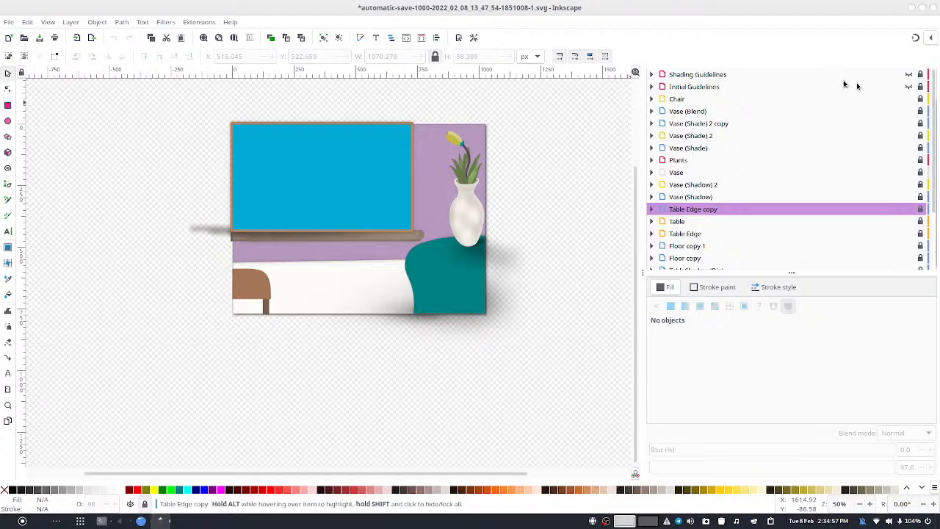
{"action": "scroll", "coordinate": [935, 72], "scroll_direction": "up", "scroll_amount": 1}
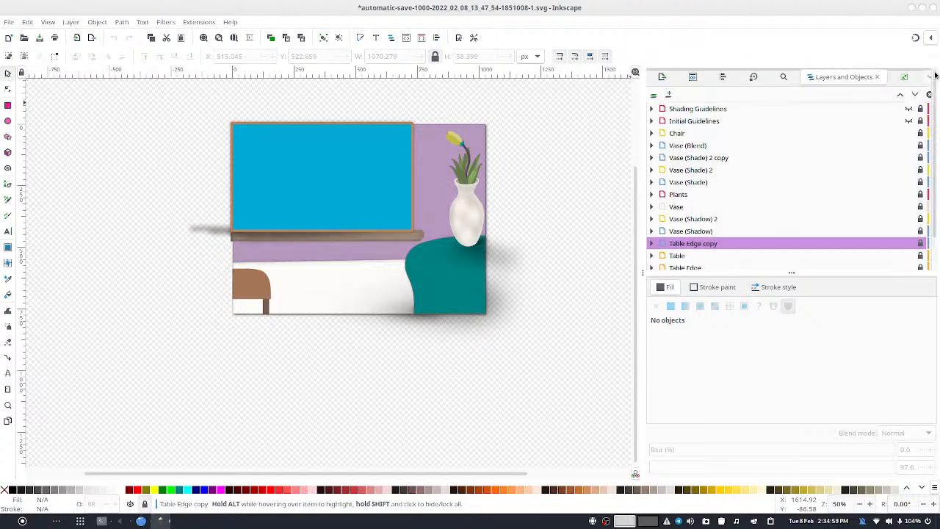
{"action": "left_click", "coordinate": [668, 96]}
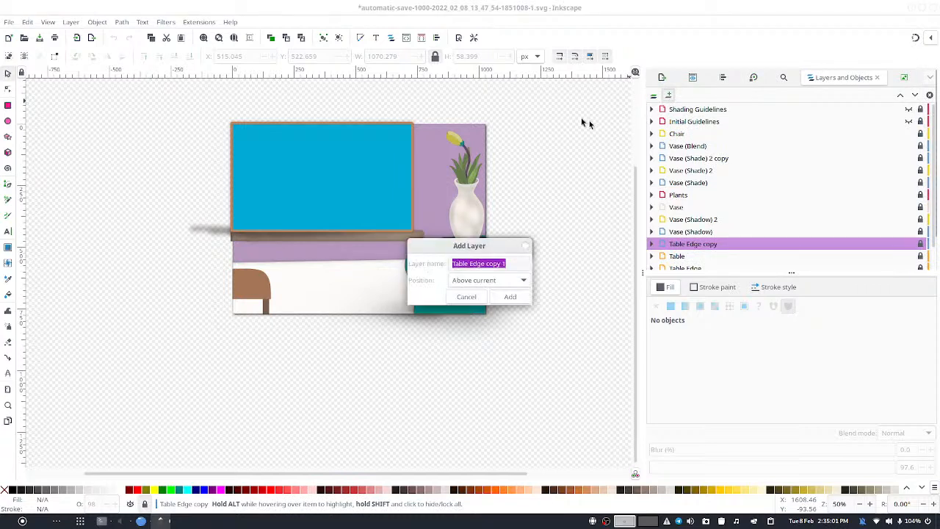
{"action": "type", "text": "Picu"}
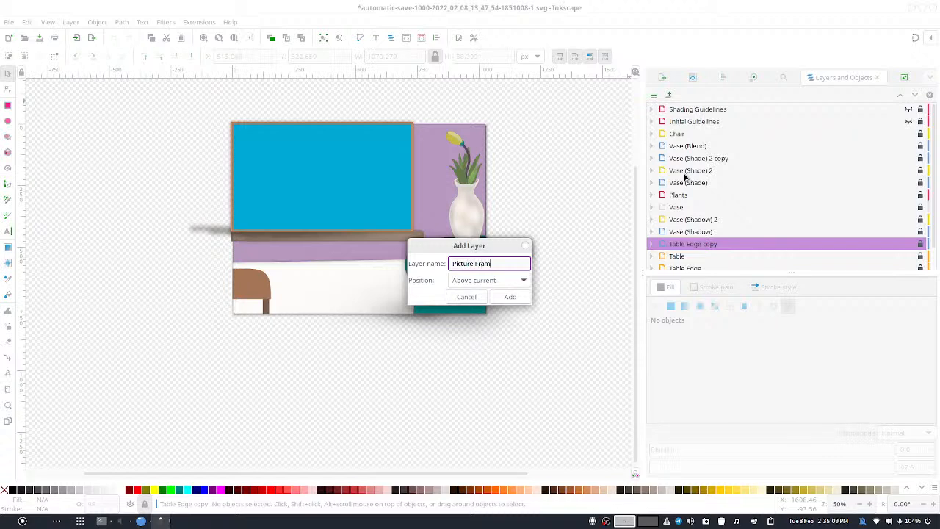
{"action": "key", "text": "Return"}
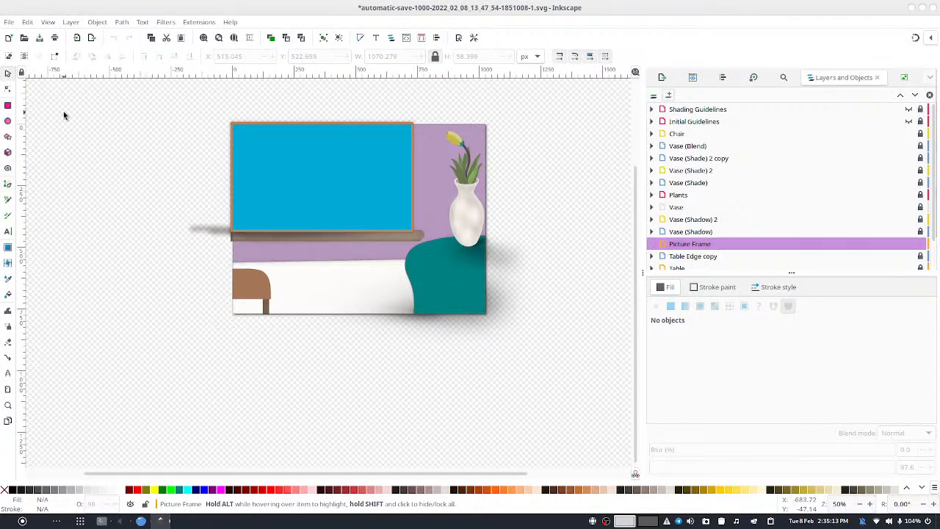
Step: Draw a rectangle about 333 by 217 px on the wall behind the plant, extending past the page's right edge
{"action": "left_click", "coordinate": [8, 105]}
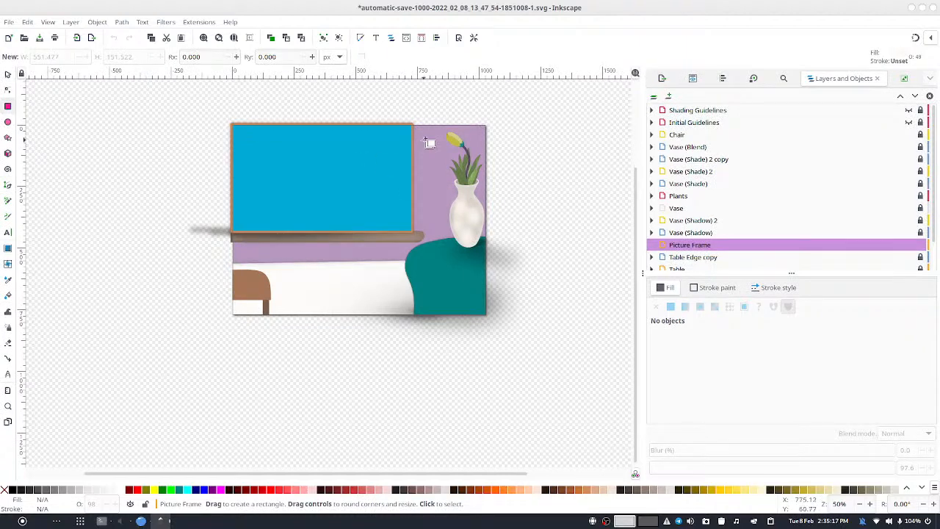
{"action": "left_click_drag", "start_coordinate": [426, 136], "coordinate": [508, 189]}
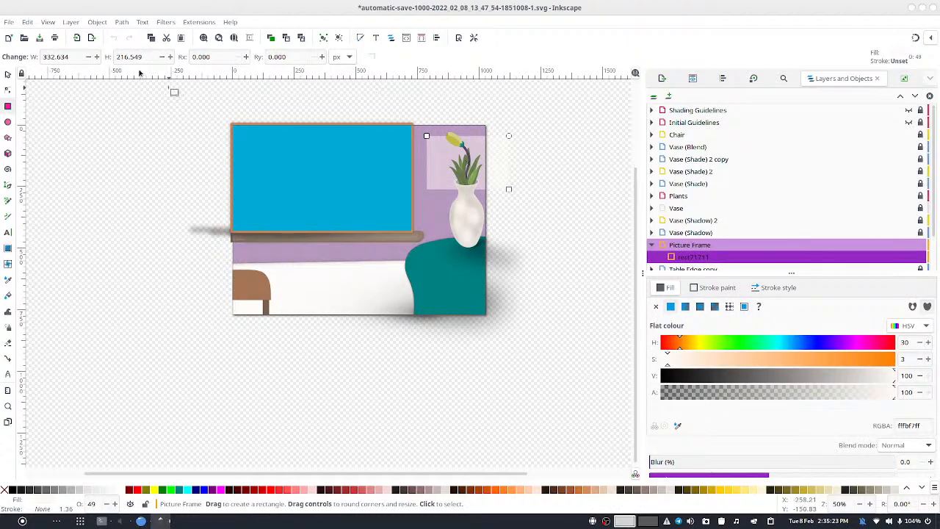
{"action": "left_click", "coordinate": [7, 73]}
{"action": "left_click", "coordinate": [443, 168]}
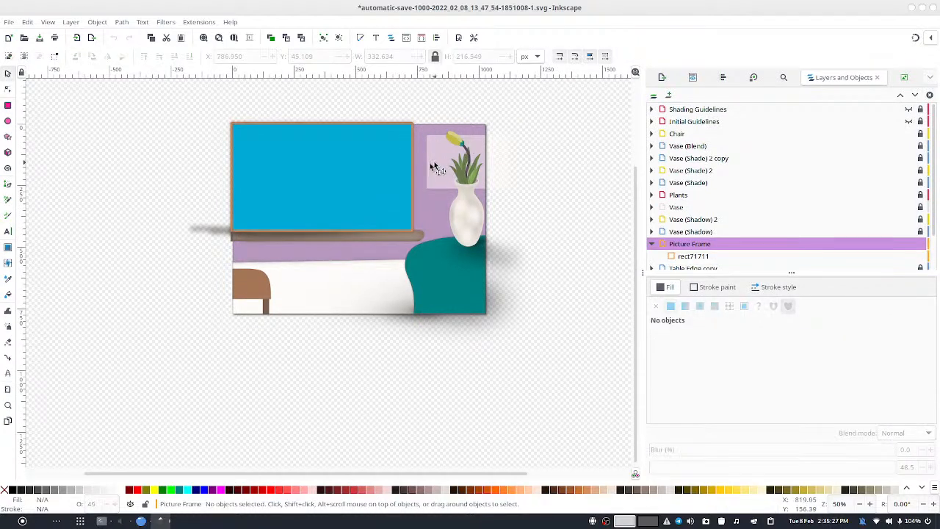
{"action": "left_click", "coordinate": [444, 166]}
{"action": "key", "text": "ctrl+d"}
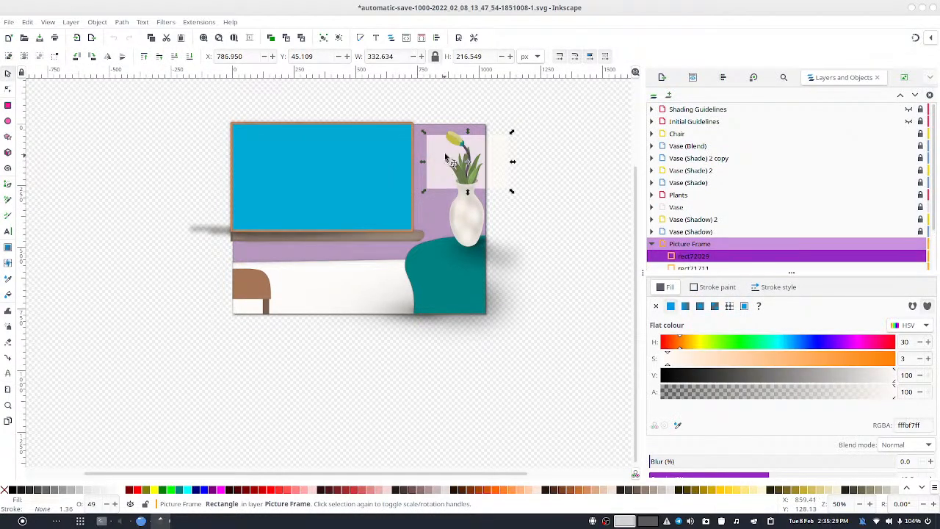
{"action": "key", "text": "Delete"}
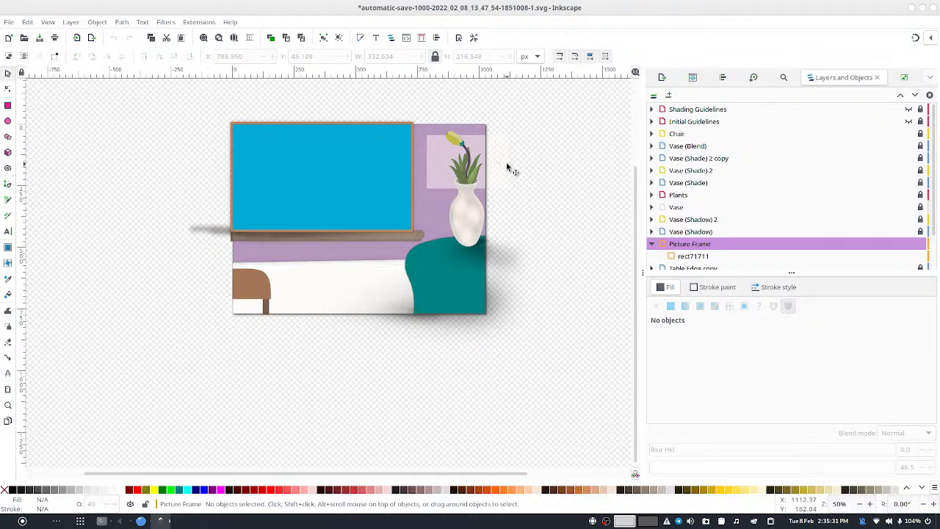
Step: Narrow the picture rectangle to about 240 px wide so its right side meets the page edge
{"action": "left_click", "coordinate": [509, 168]}
{"action": "left_click_drag", "start_coordinate": [516, 164], "coordinate": [489, 161]}
{"action": "left_click", "coordinate": [487, 163]}
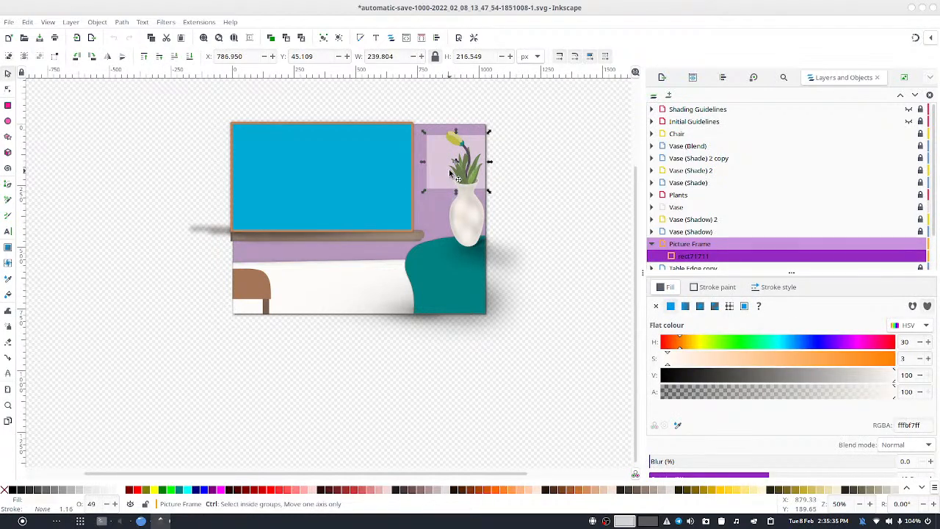
Step: Duplicate the picture rectangle, give the copy a flat-colour stroke and remove its fill
{"action": "key", "text": "ctrl+d"}
{"action": "left_click", "coordinate": [711, 287]}
{"action": "left_click", "coordinate": [672, 305]}
{"action": "left_click", "coordinate": [669, 288]}
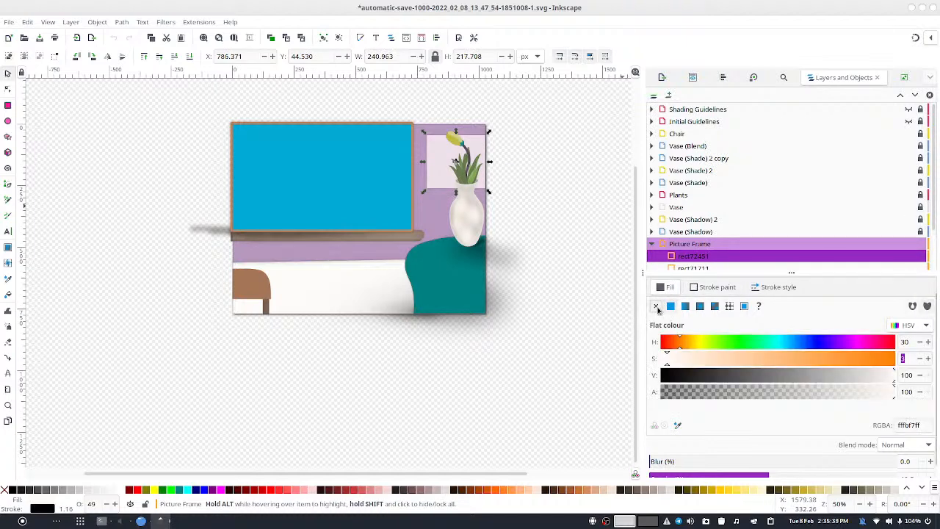
{"action": "left_click", "coordinate": [654, 306]}
Step: Set the unfilled rectangle's stroke colour to brown with hue 35, saturation 100 and value 65
{"action": "left_click", "coordinate": [710, 287]}
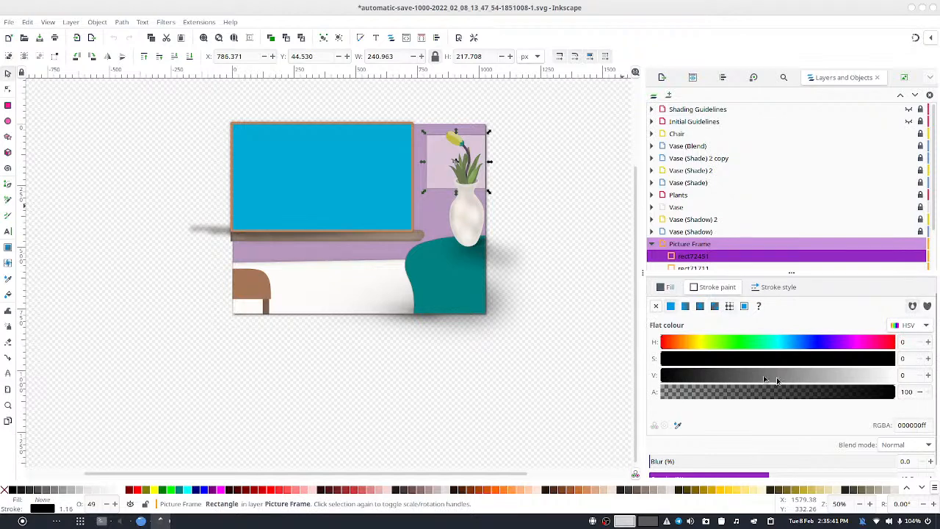
{"action": "left_click", "coordinate": [686, 342]}
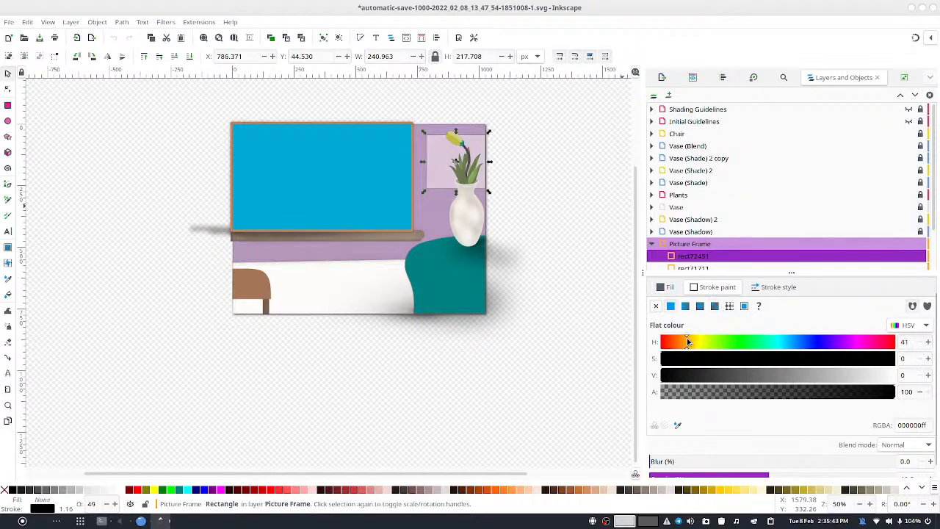
{"action": "left_click", "coordinate": [928, 342]}
{"action": "left_click", "coordinate": [927, 342]}
{"action": "left_click", "coordinate": [927, 342]}
{"action": "left_click", "coordinate": [927, 342]}
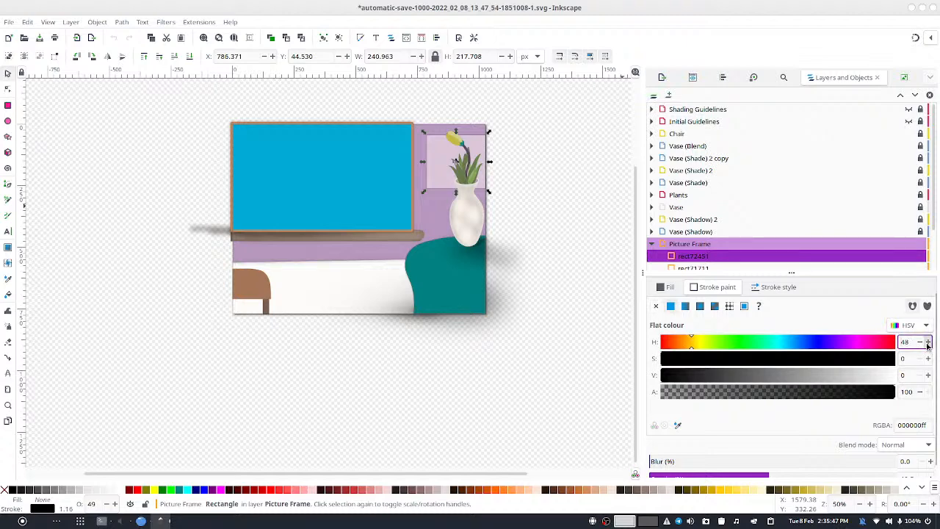
{"action": "left_click", "coordinate": [891, 358]}
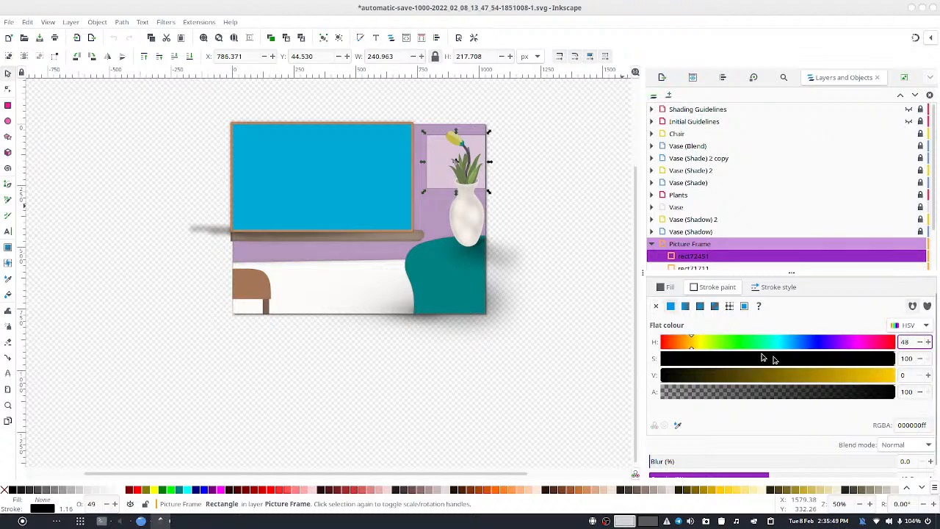
{"action": "left_click", "coordinate": [683, 342]}
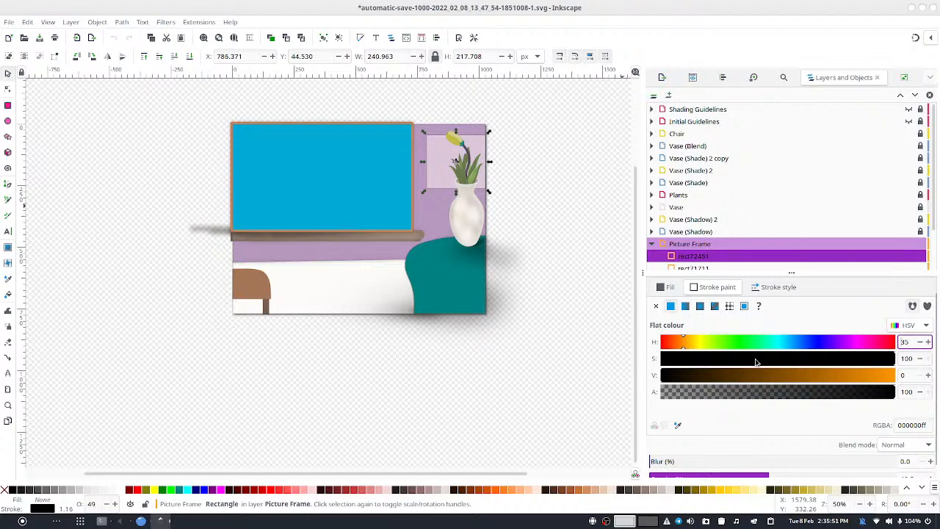
{"action": "left_click", "coordinate": [814, 375]}
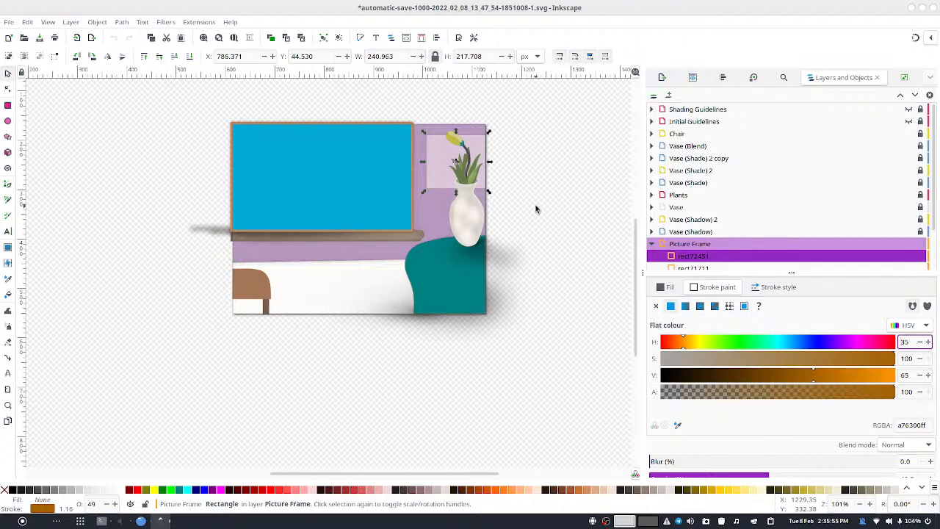
Step: Raise the frame outline's opacity to 100%
{"action": "scroll", "coordinate": [536, 209], "scroll_direction": "up", "scroll_amount": 4}
{"action": "scroll", "coordinate": [536, 209], "scroll_direction": "up", "scroll_amount": 2}
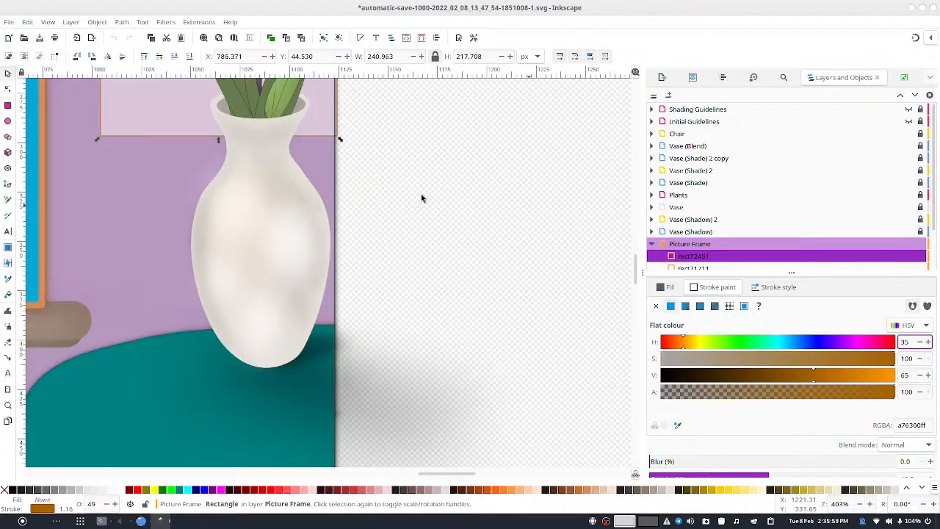
{"action": "right_click", "coordinate": [841, 512]}
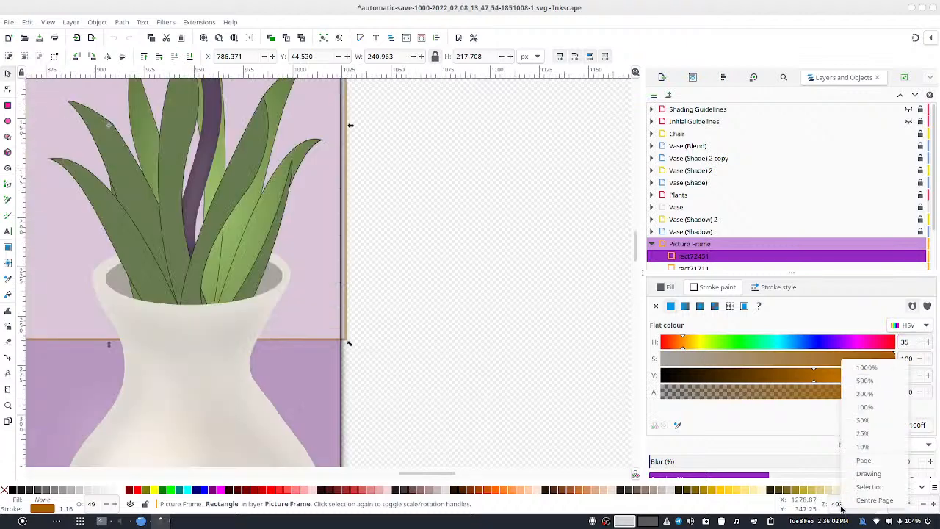
{"action": "left_click", "coordinate": [851, 459]}
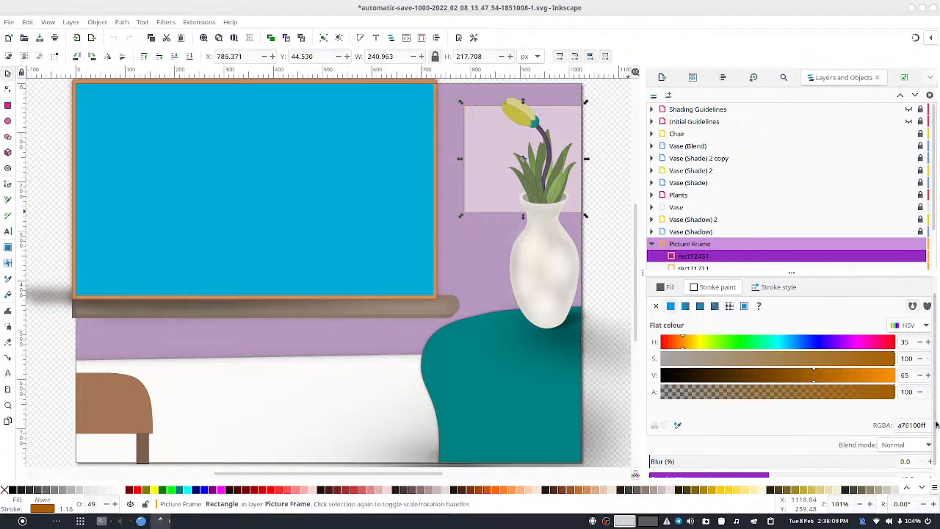
{"action": "scroll", "coordinate": [938, 467], "scroll_direction": "down", "scroll_amount": 1}
{"action": "left_click_drag", "start_coordinate": [877, 469], "coordinate": [922, 462]}
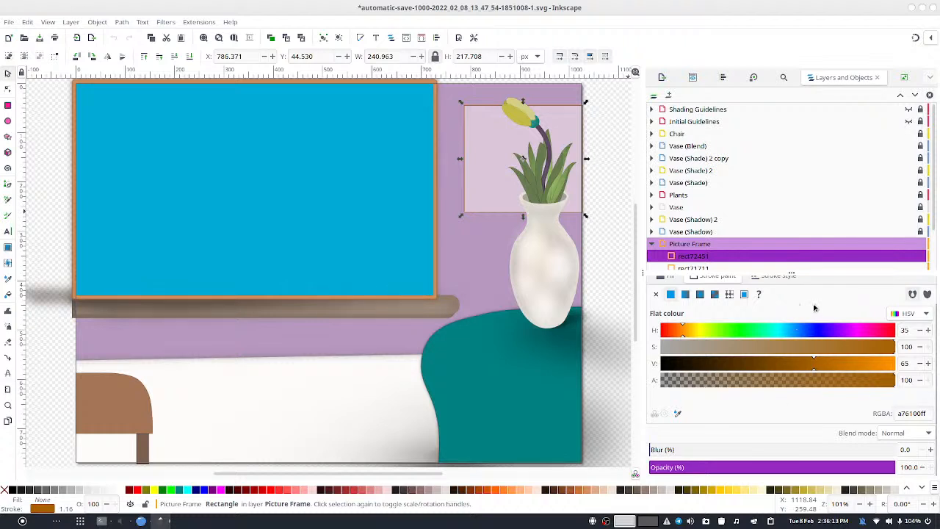
Step: Set the frame outline's stroke width to about 3.74 px
{"action": "scroll", "coordinate": [818, 307], "scroll_direction": "up", "scroll_amount": 3}
{"action": "left_click", "coordinate": [778, 304]}
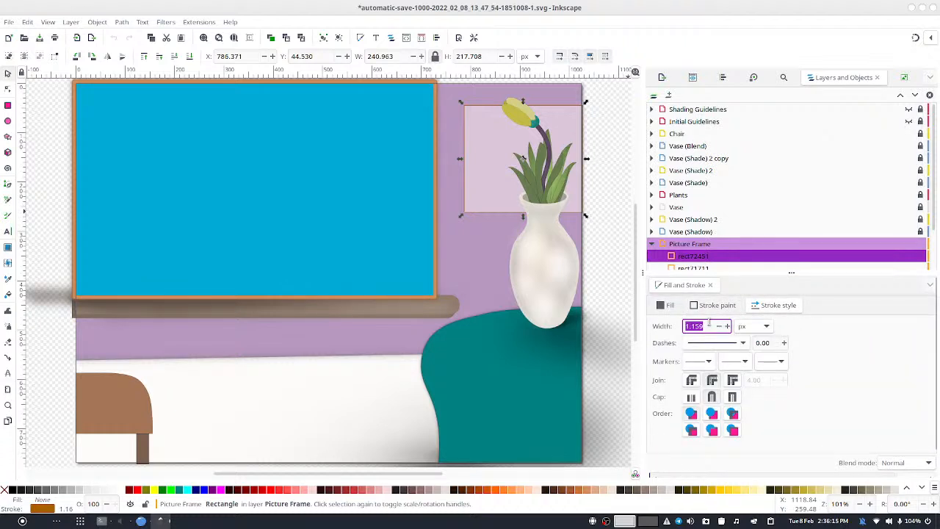
{"action": "type", "text": "2"}
{"action": "left_click", "coordinate": [728, 327]}
{"action": "left_click", "coordinate": [727, 327]}
{"action": "left_click", "coordinate": [727, 327]}
{"action": "left_click", "coordinate": [728, 327]}
{"action": "left_click", "coordinate": [727, 327]}
{"action": "left_click", "coordinate": [727, 327]}
{"action": "left_click", "coordinate": [727, 326]}
{"action": "left_click", "coordinate": [727, 327]}
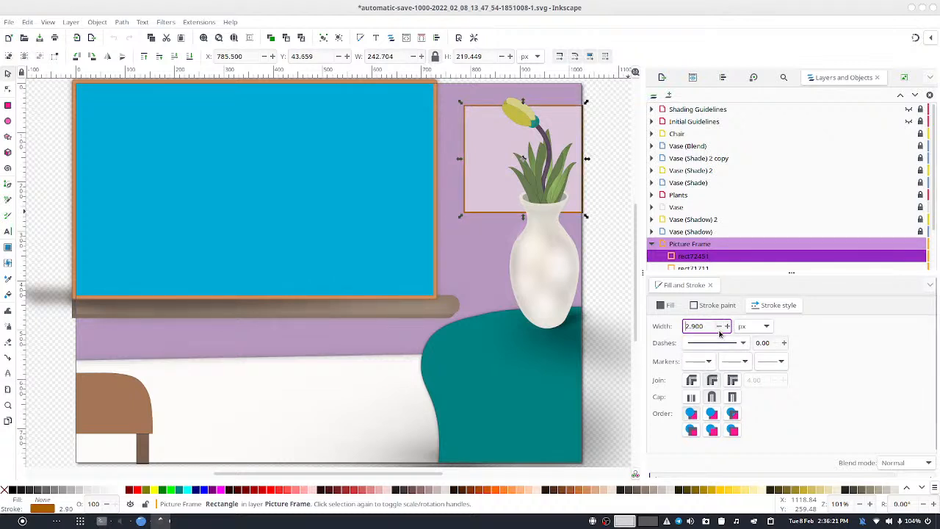
{"action": "left_click", "coordinate": [720, 327]}
{"action": "left_click_drag", "start_coordinate": [695, 326], "coordinate": [704, 326]}
{"action": "type", "text": "35"}
{"action": "key", "text": "Return"}
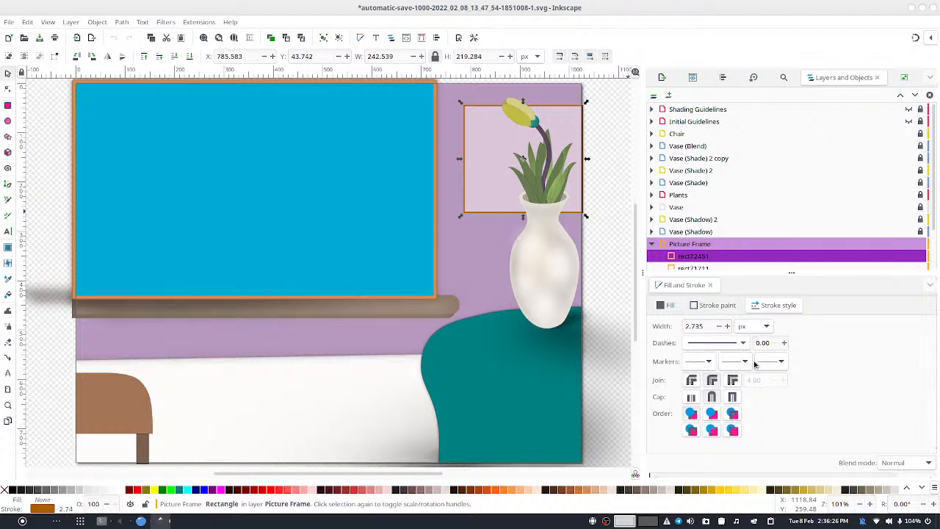
{"action": "double_click", "coordinate": [729, 326]}
{"action": "left_click", "coordinate": [728, 325]}
{"action": "left_click", "coordinate": [728, 326]}
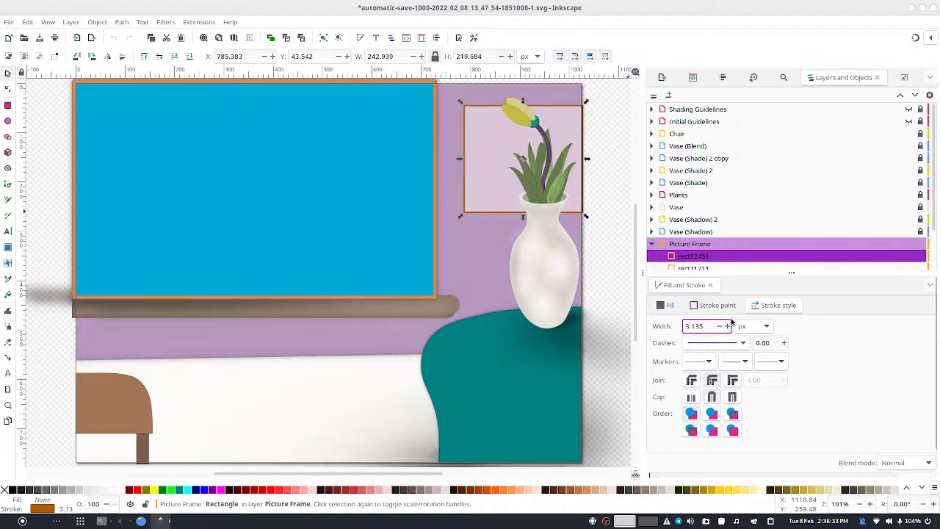
{"action": "left_click", "coordinate": [727, 326]}
{"action": "left_click", "coordinate": [727, 326]}
Step: Mute the frame outline's stroke colour to saturation 36 and value 57
{"action": "left_click", "coordinate": [715, 304]}
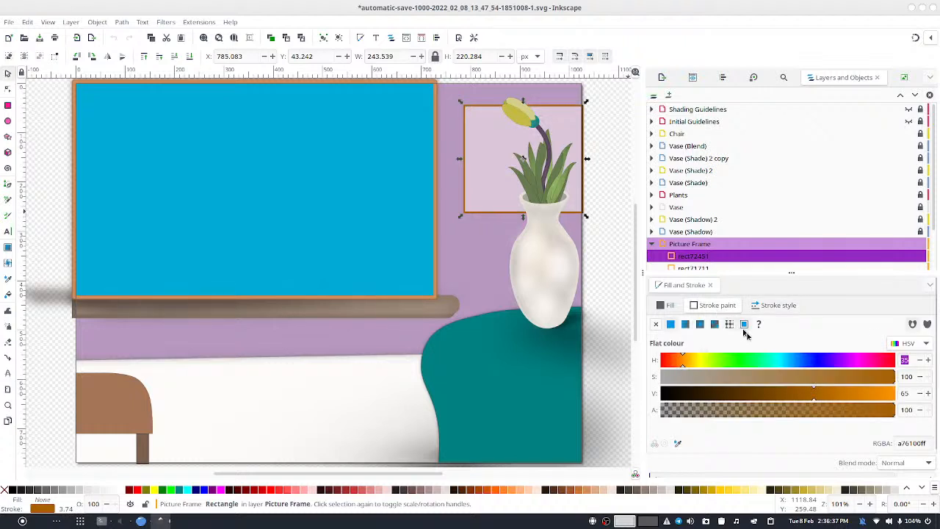
{"action": "left_click", "coordinate": [739, 377]}
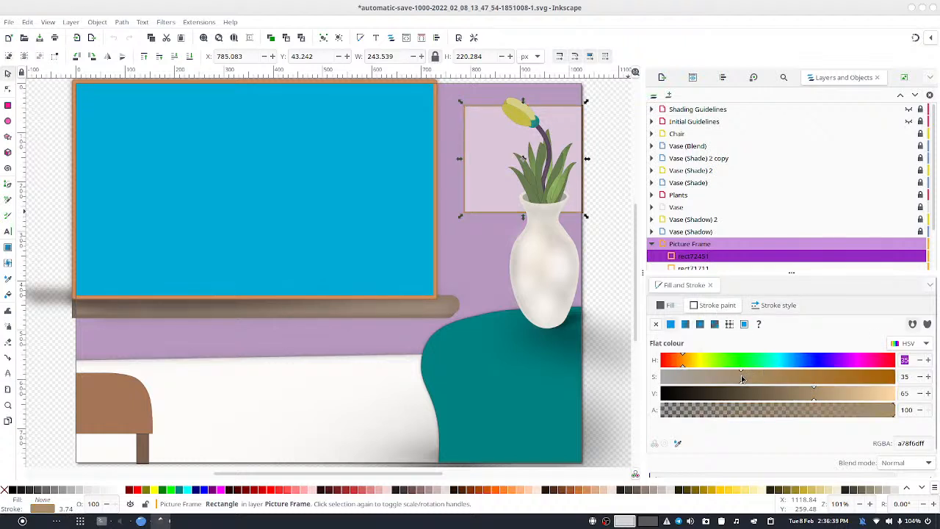
{"action": "left_click", "coordinate": [791, 379]}
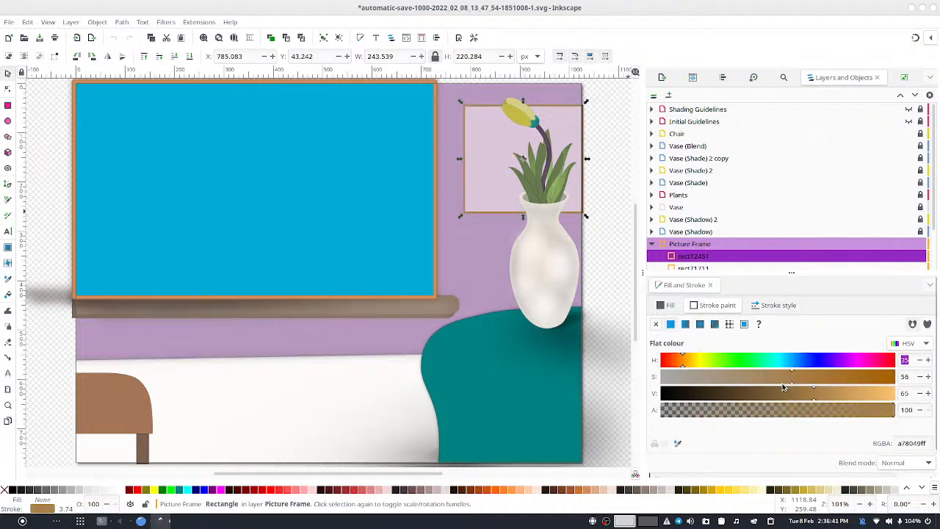
{"action": "left_click", "coordinate": [793, 393]}
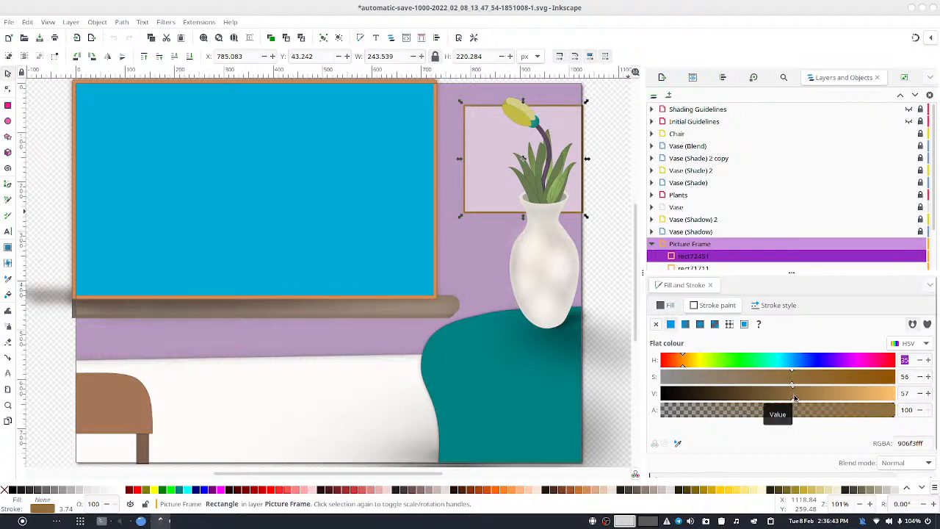
{"action": "left_click", "coordinate": [742, 376]}
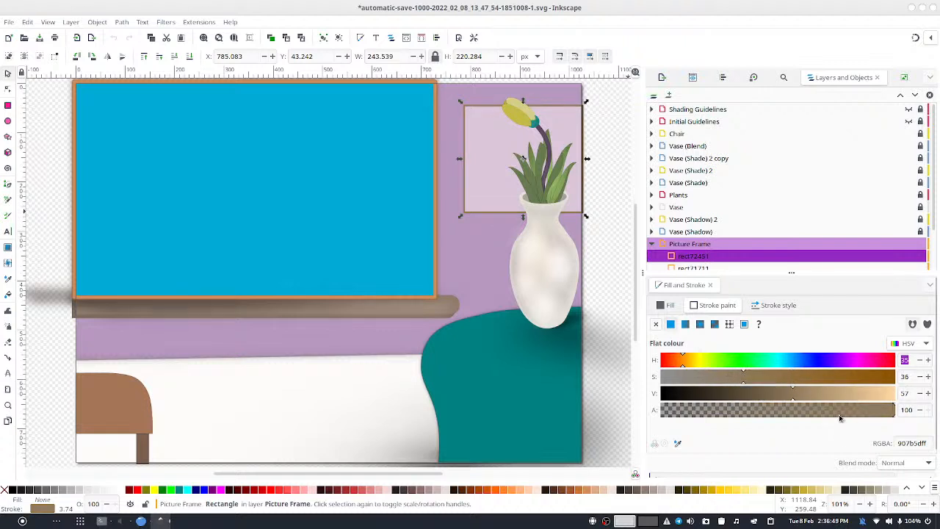
Step: Lighten the picture frame outline's stroke colour to hue 36, saturation 36 and value 65
{"action": "left_click", "coordinate": [831, 395]}
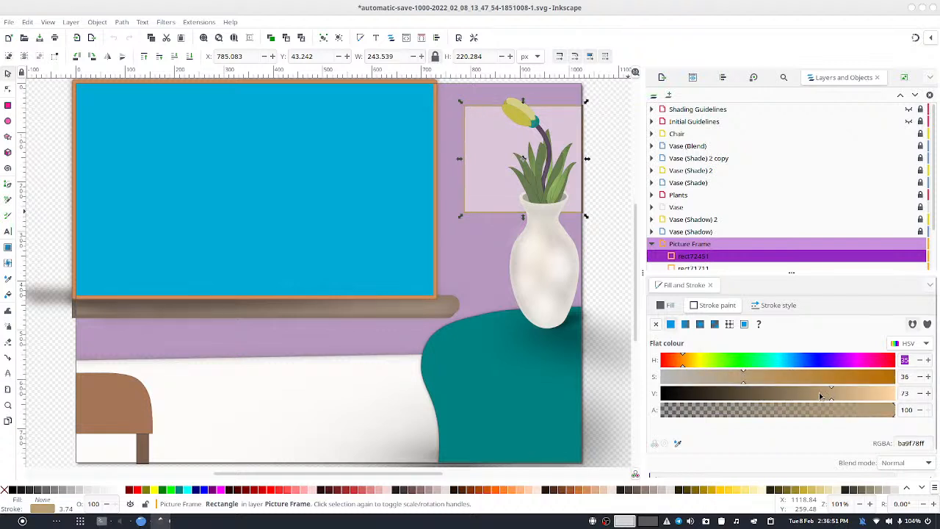
{"action": "left_click", "coordinate": [819, 395]}
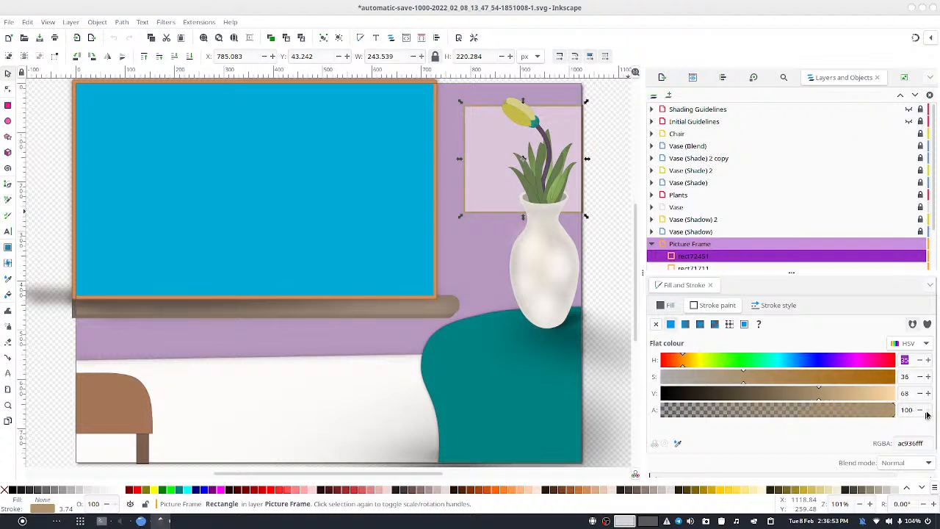
{"action": "left_click", "coordinate": [919, 395]}
{"action": "left_click", "coordinate": [919, 394]}
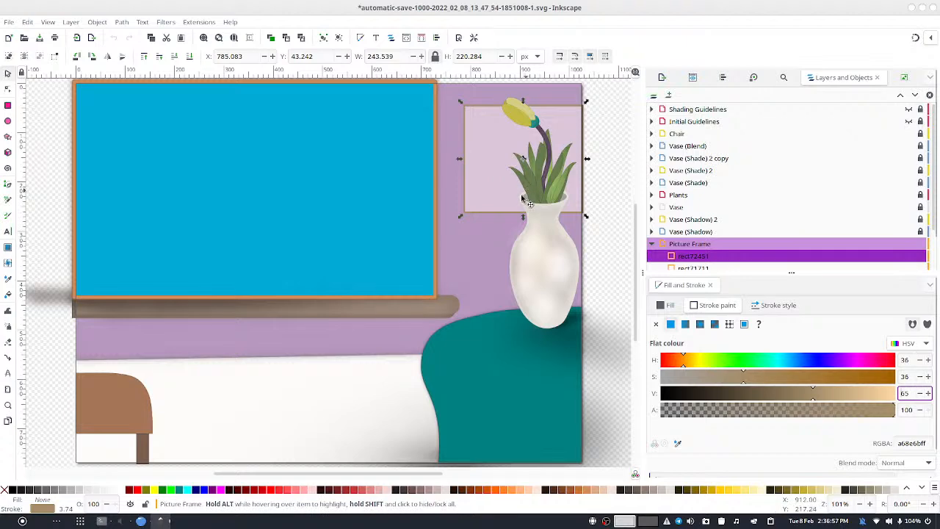
Step: Thicken the picture frame outline's stroke to 6.735 px
{"action": "scroll", "coordinate": [522, 197], "scroll_direction": "up", "scroll_amount": 3}
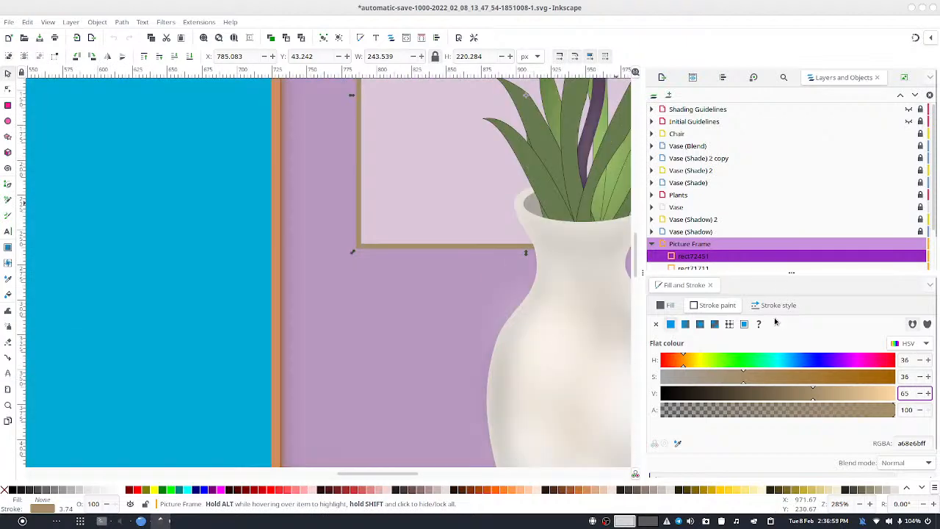
{"action": "left_click", "coordinate": [775, 307]}
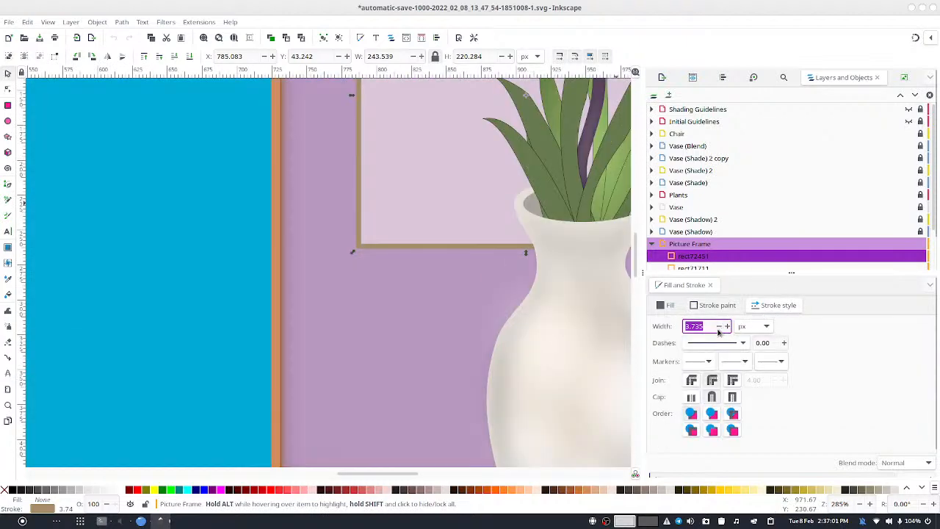
{"action": "scroll", "coordinate": [727, 326], "scroll_direction": "up", "scroll_amount": 3}
{"action": "scroll", "coordinate": [727, 326], "scroll_direction": "up", "scroll_amount": 20}
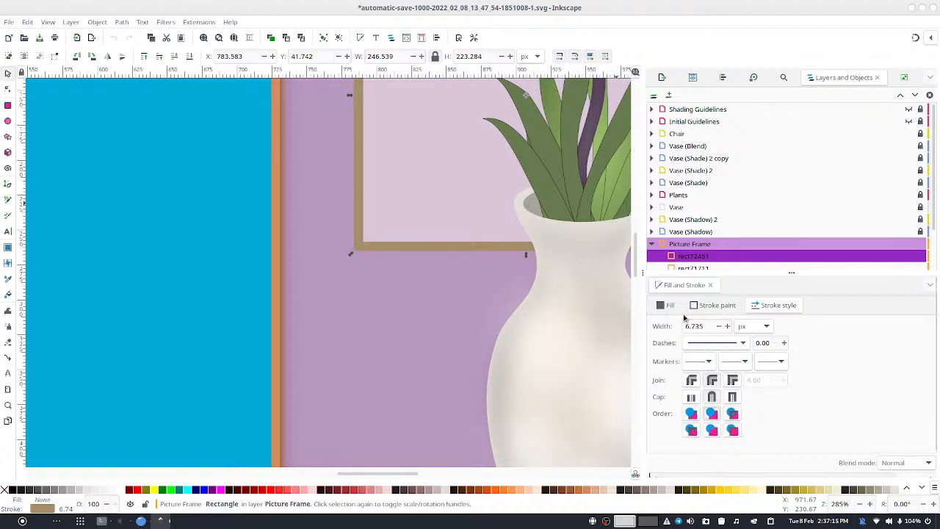
Step: Shift the frame outline's stroke colour to a reddish brown with hue 9, saturation 36 and value 56
{"action": "left_click", "coordinate": [734, 307]}
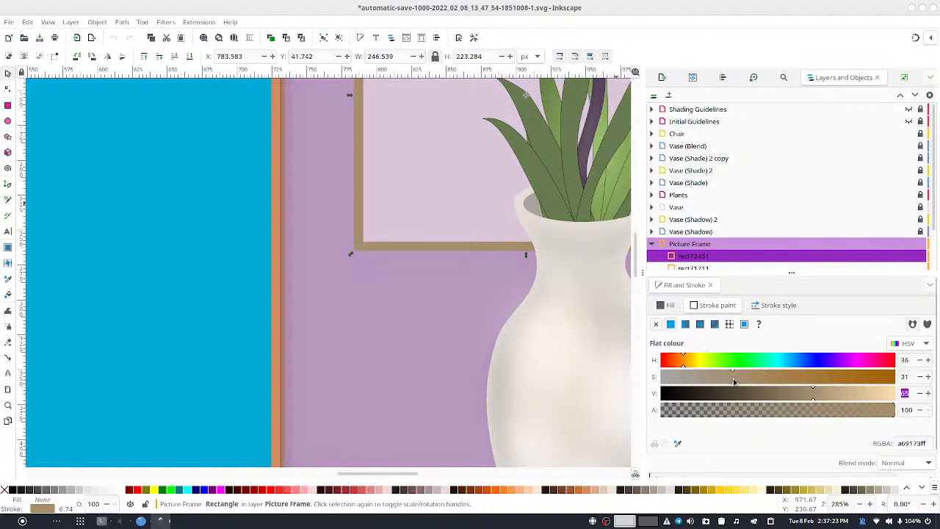
{"action": "left_click", "coordinate": [793, 400]}
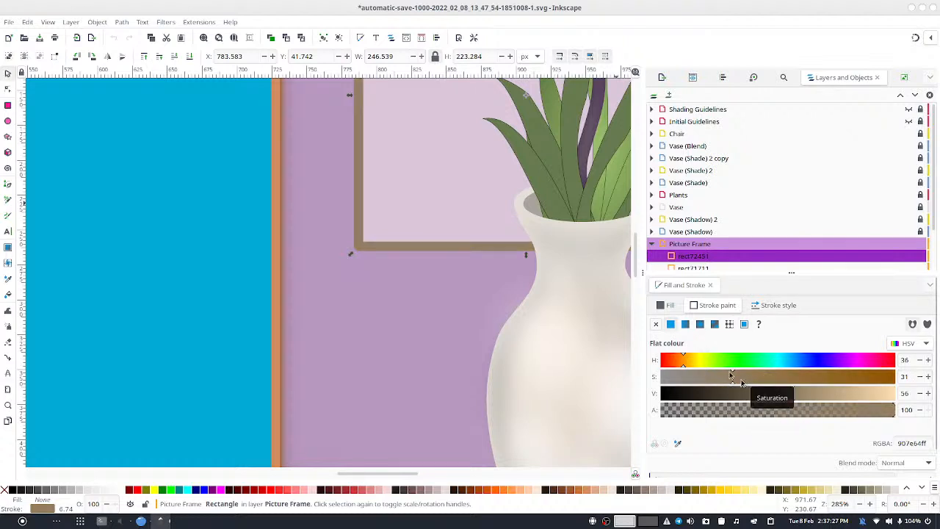
{"action": "left_click", "coordinate": [679, 359]}
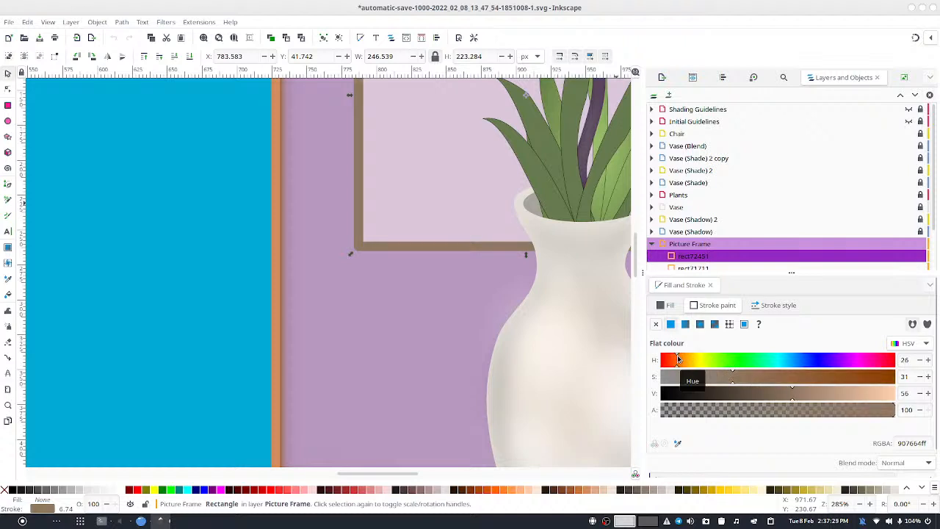
{"action": "left_click", "coordinate": [669, 359]}
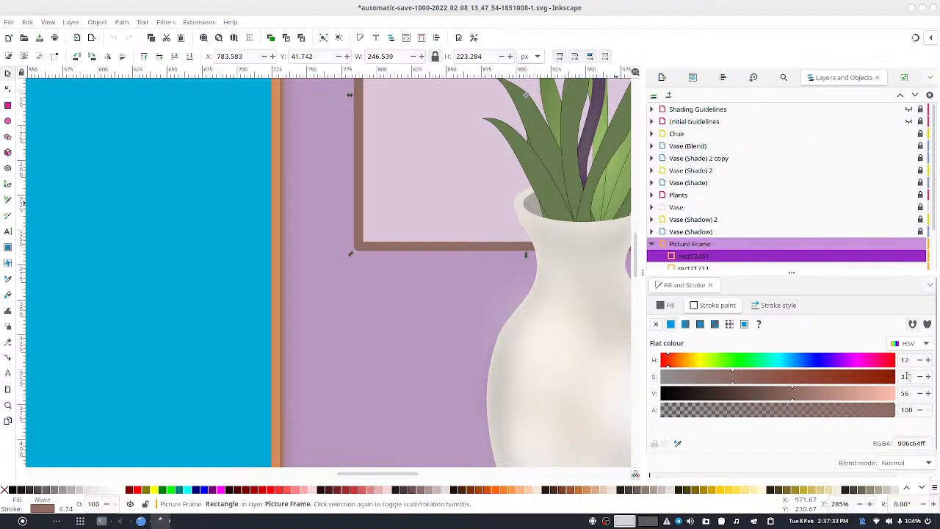
{"action": "left_click", "coordinate": [919, 360]}
{"action": "left_click", "coordinate": [919, 360]}
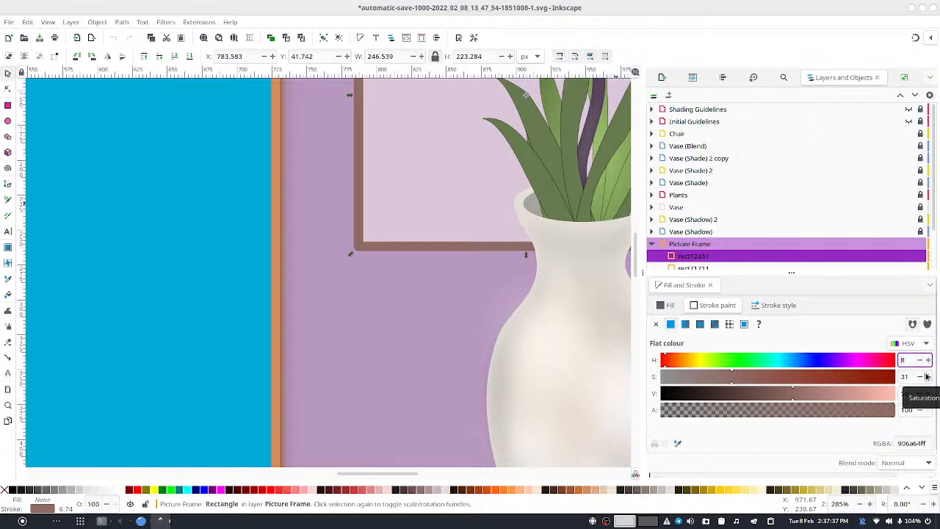
{"action": "left_click", "coordinate": [928, 376]}
{"action": "left_click", "coordinate": [928, 376]}
{"action": "left_click", "coordinate": [928, 376]}
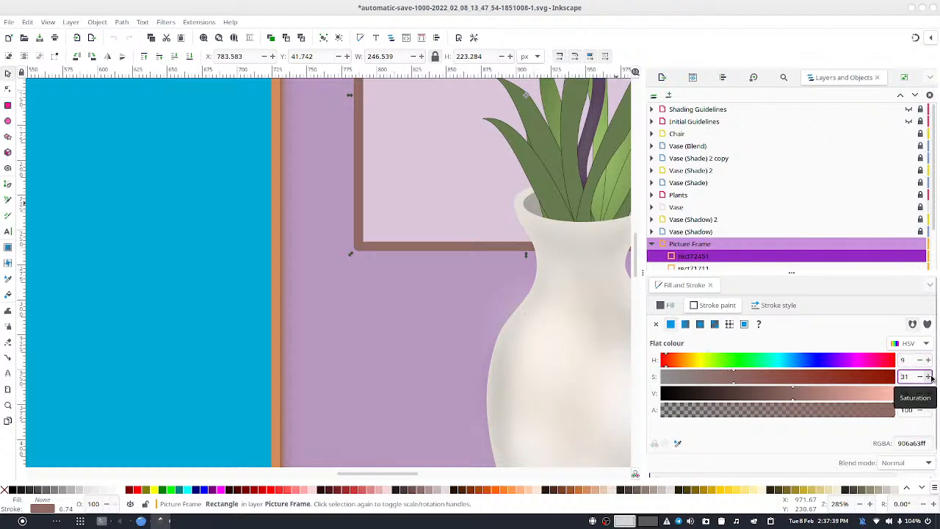
{"action": "left_click", "coordinate": [928, 376]}
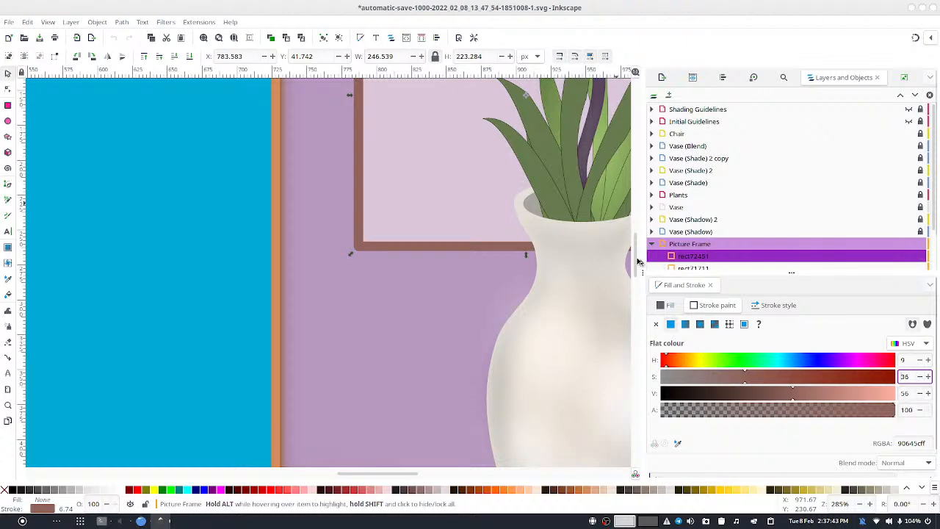
Step: Select the filled rectangle inside the frame behind the vase and raise its opacity to 100%
{"action": "scroll", "coordinate": [443, 271], "scroll_direction": "down", "scroll_amount": 8}
{"action": "scroll", "coordinate": [489, 257], "scroll_direction": "up", "scroll_amount": 2}
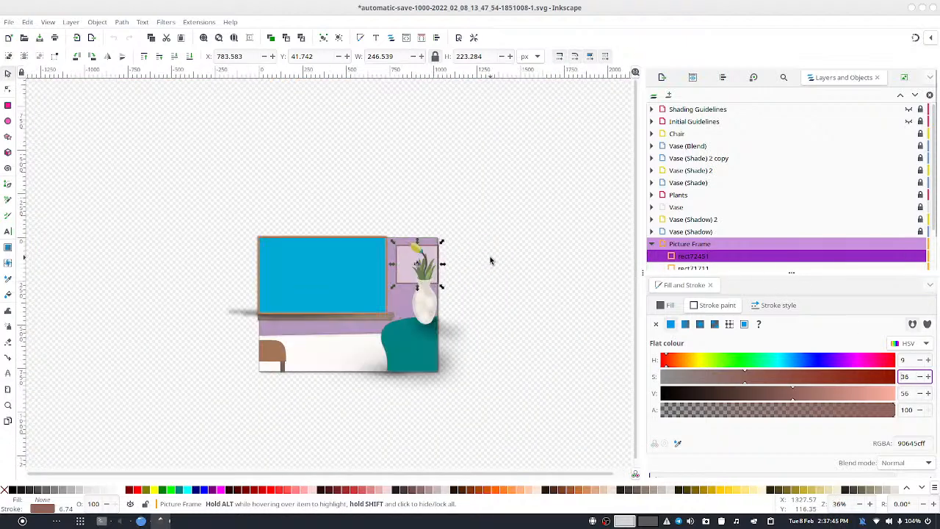
{"action": "left_click_drag", "start_coordinate": [468, 267], "coordinate": [552, 227]}
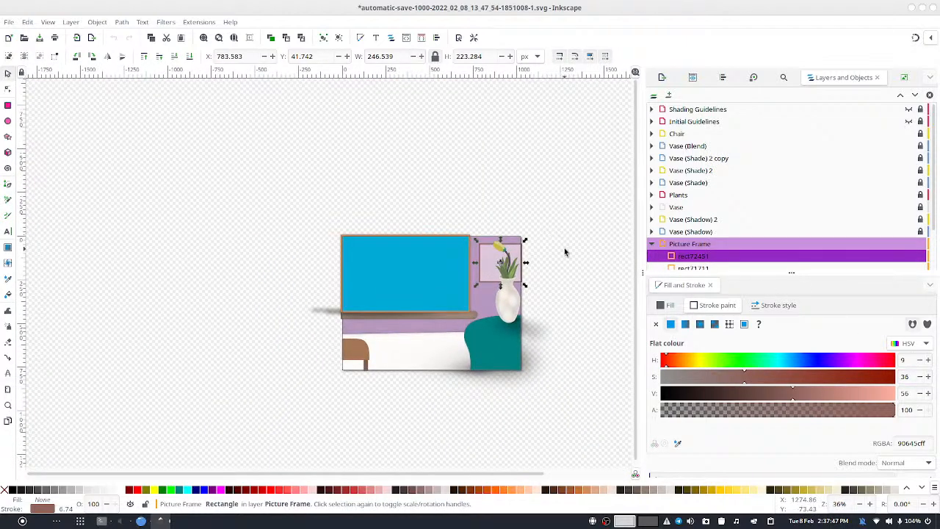
{"action": "left_click", "coordinate": [565, 251]}
{"action": "left_click", "coordinate": [495, 268]}
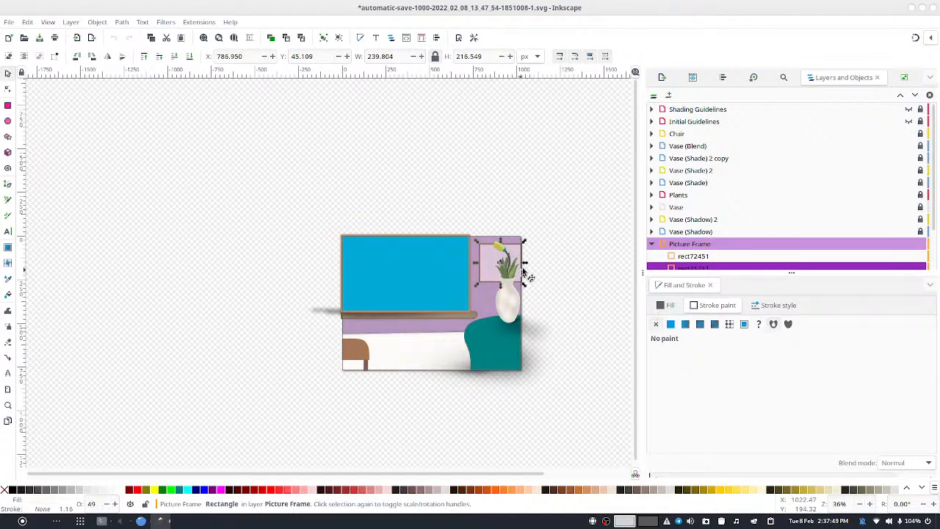
{"action": "left_click", "coordinate": [665, 306]}
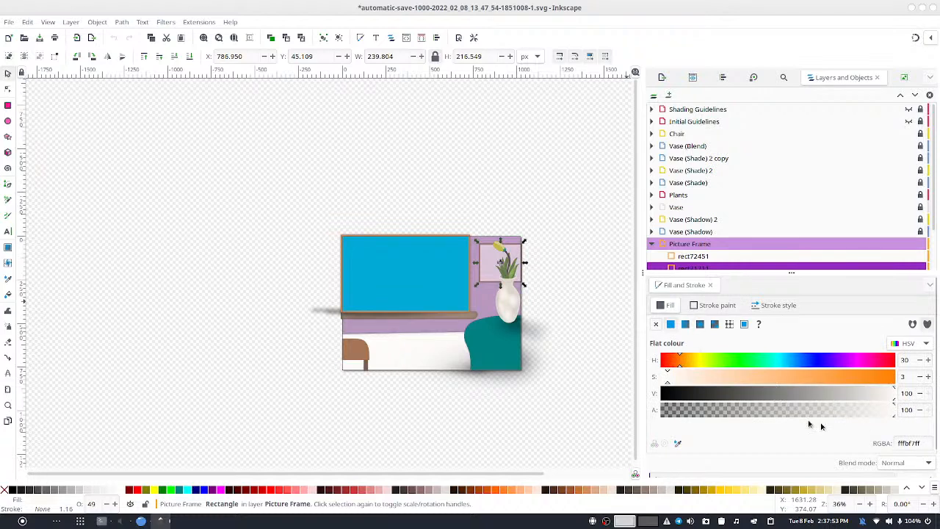
{"action": "scroll", "coordinate": [841, 433], "scroll_direction": "down", "scroll_amount": 1}
{"action": "left_click_drag", "start_coordinate": [844, 465], "coordinate": [925, 466]}
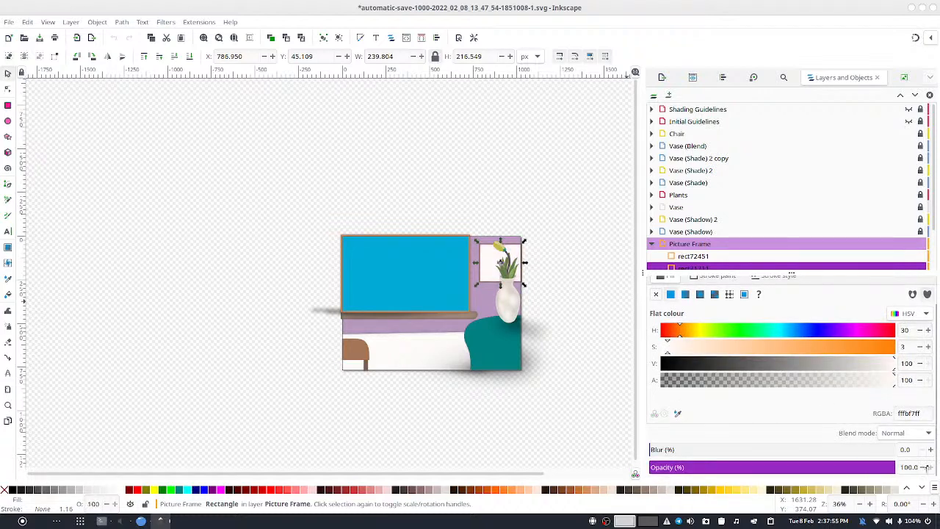
Step: Set the inner picture rectangle's fill to pure white with saturation 0 and value 100, and deselect it
{"action": "left_click", "coordinate": [743, 362]}
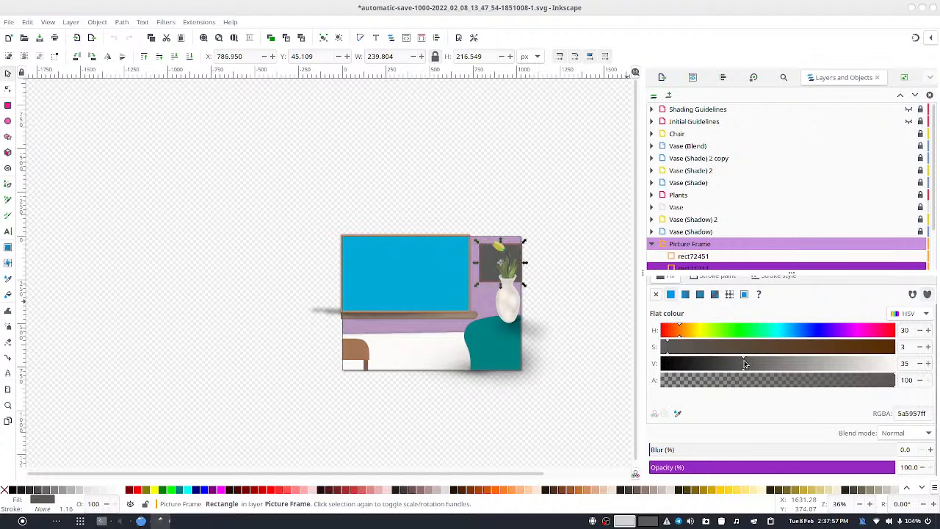
{"action": "left_click", "coordinate": [820, 361]}
{"action": "left_click_drag", "start_coordinate": [808, 348], "coordinate": [897, 363]}
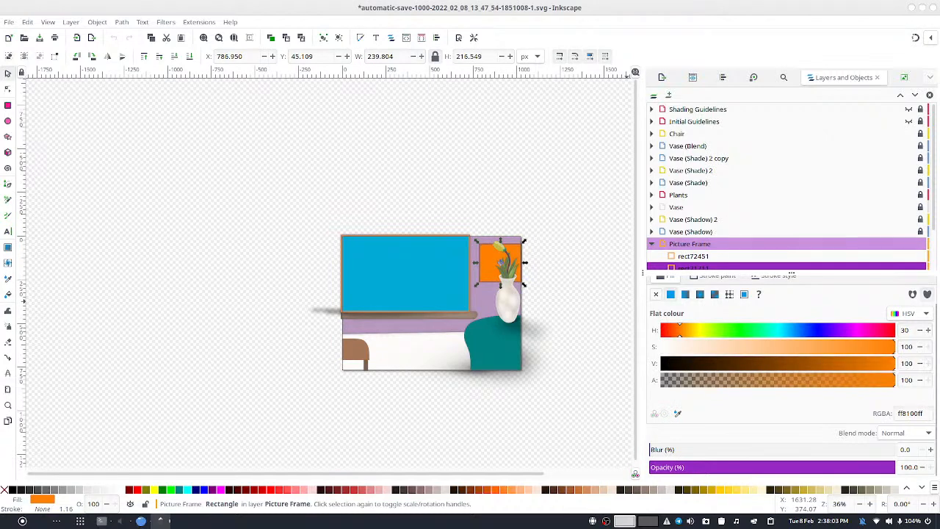
{"action": "left_click_drag", "start_coordinate": [726, 353], "coordinate": [588, 356]}
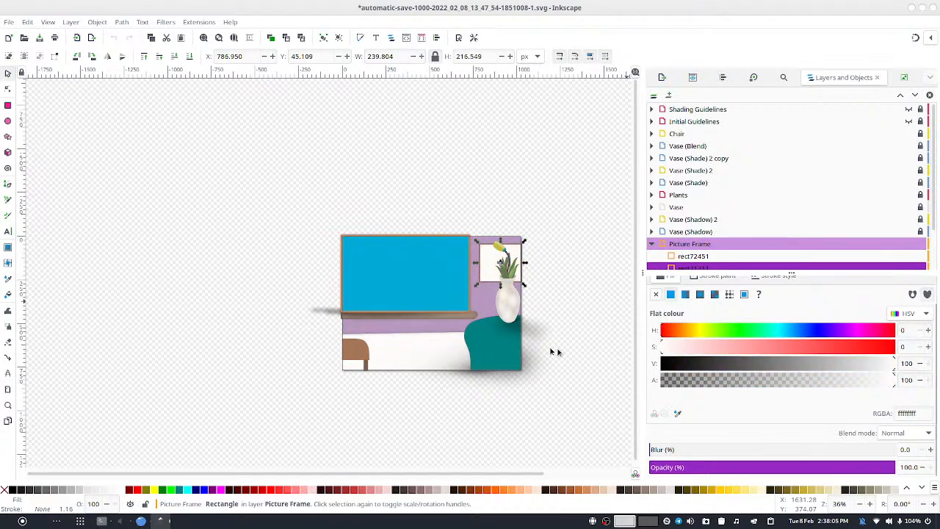
{"action": "left_click", "coordinate": [596, 247]}
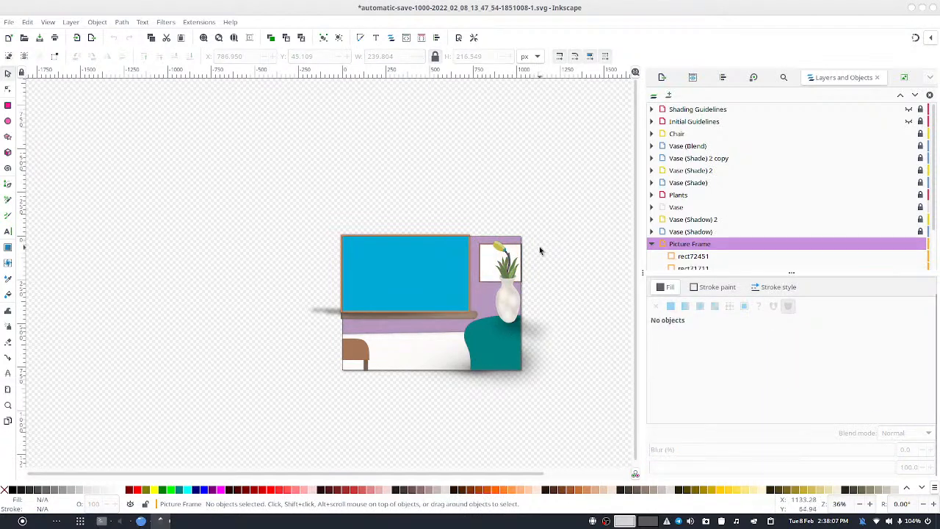
Step: Select both picture frame rectangles and stretch them past the page's right edge to a width of about 255 px
{"action": "scroll", "coordinate": [536, 262], "scroll_direction": "up", "scroll_amount": 2}
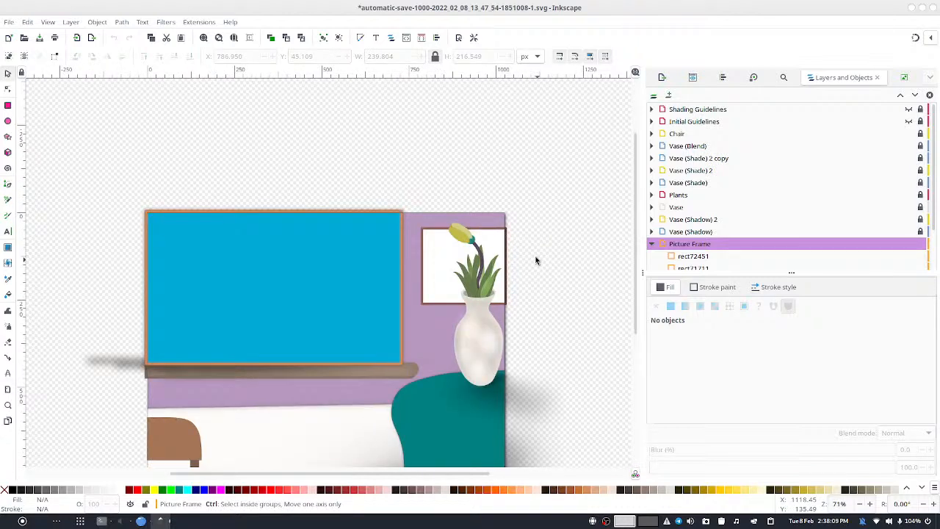
{"action": "scroll", "coordinate": [536, 260], "scroll_direction": "up", "scroll_amount": 4}
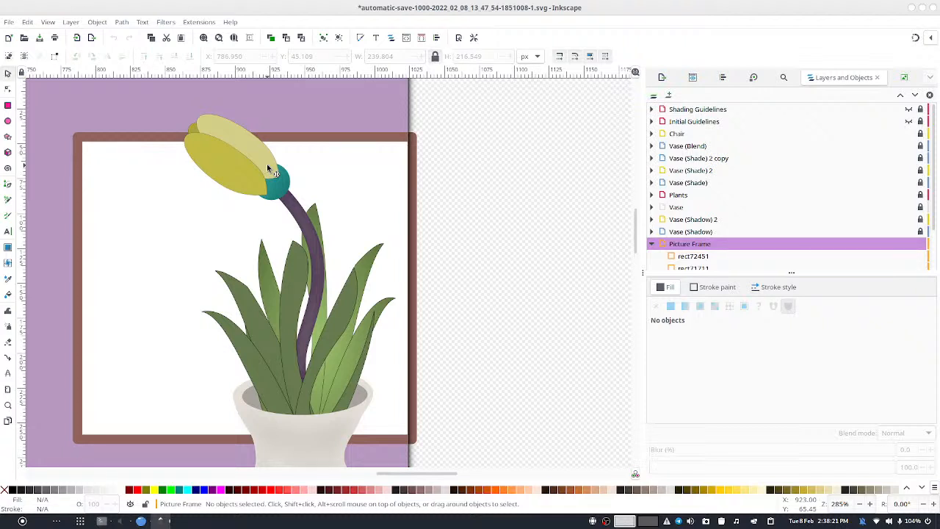
{"action": "left_click_drag", "start_coordinate": [53, 108], "coordinate": [521, 417]}
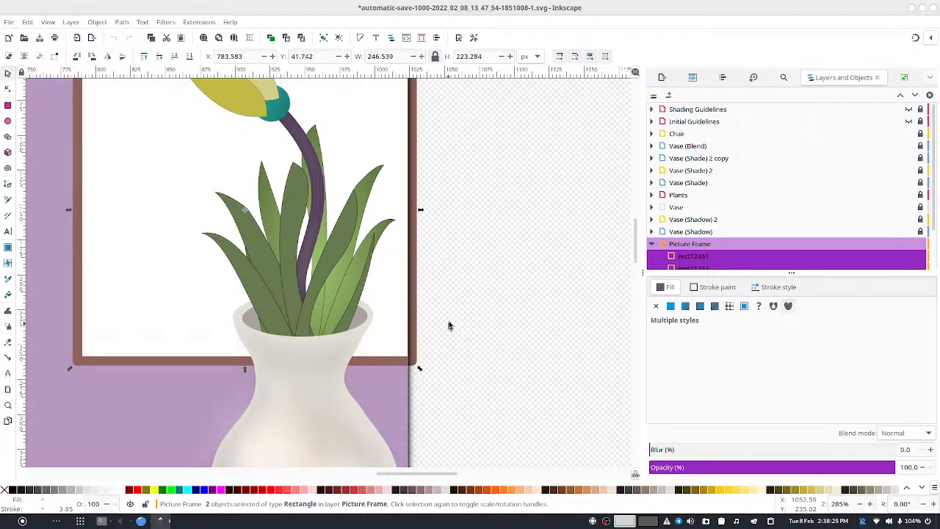
{"action": "left_click_drag", "start_coordinate": [420, 209], "coordinate": [506, 264]}
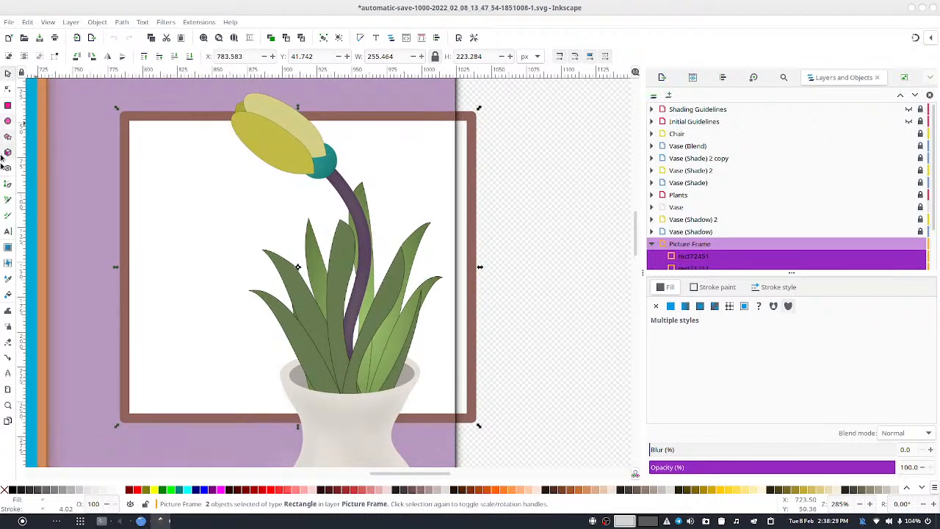
Step: Switch to the Calligraphy tool and set its pen width to 0.136%
{"action": "left_click", "coordinate": [9, 214]}
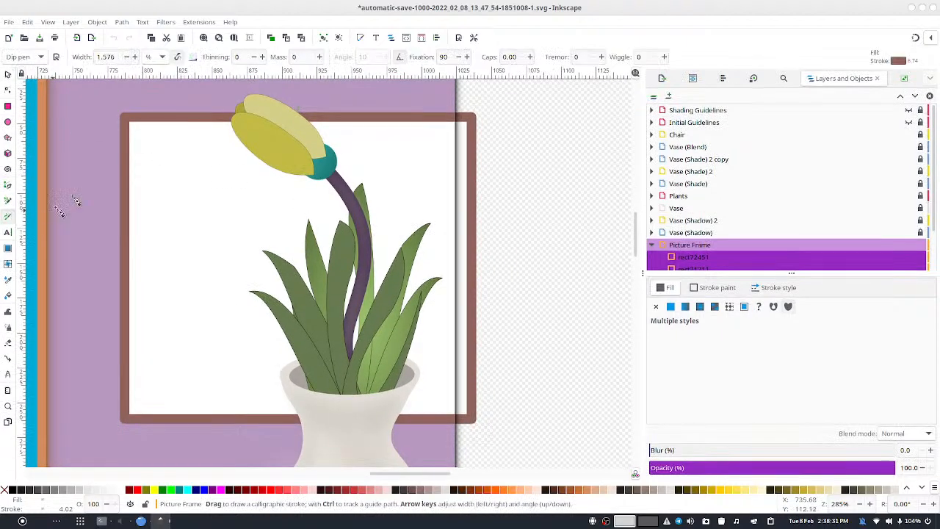
{"action": "left_click", "coordinate": [126, 57]}
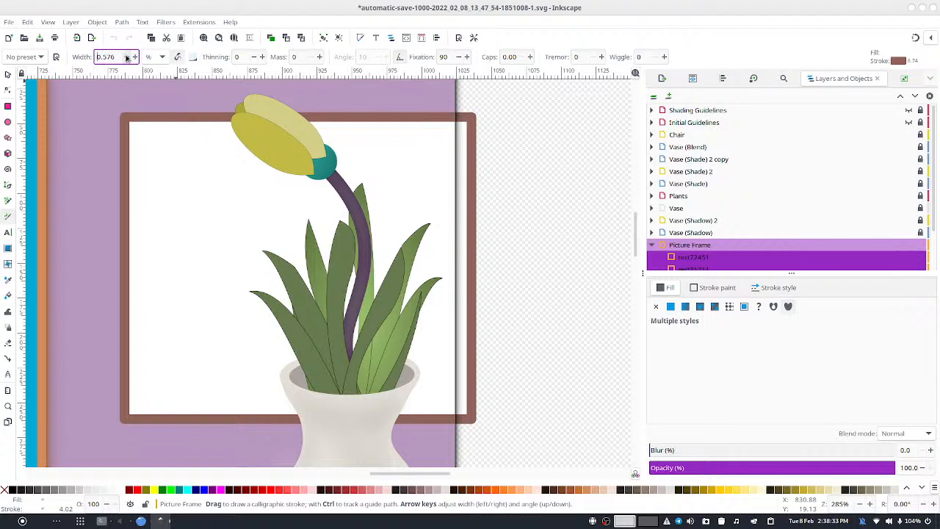
{"action": "double_click", "coordinate": [117, 55]}
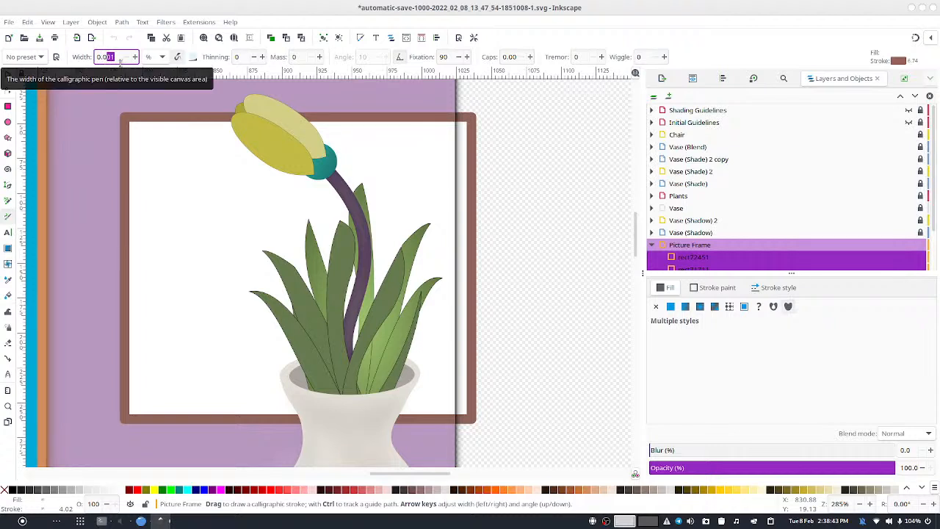
{"action": "key", "text": "Left"}
{"action": "key", "text": "Left"}
{"action": "key", "text": "Return"}
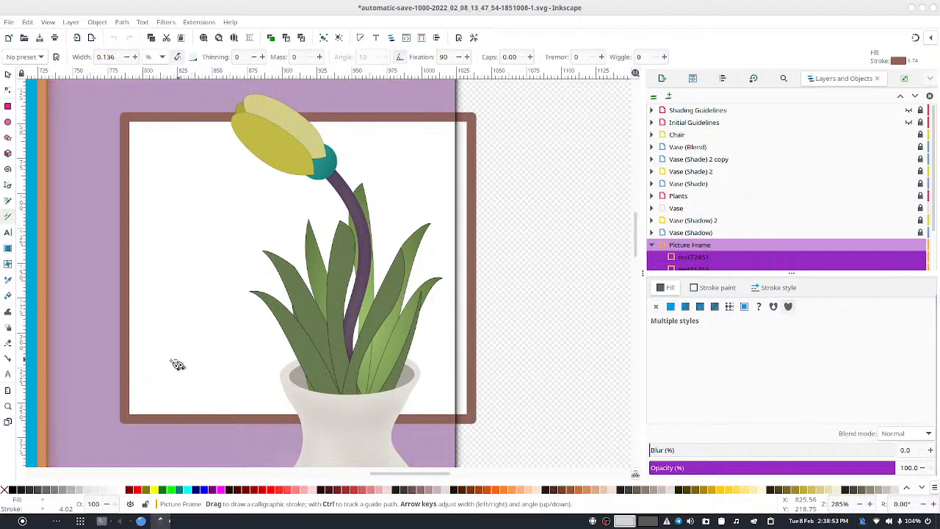
Step: Draw a short trial calligraphic stroke in the white picture area beside the plant and undo it
{"action": "left_click_drag", "start_coordinate": [137, 319], "coordinate": [213, 298]}
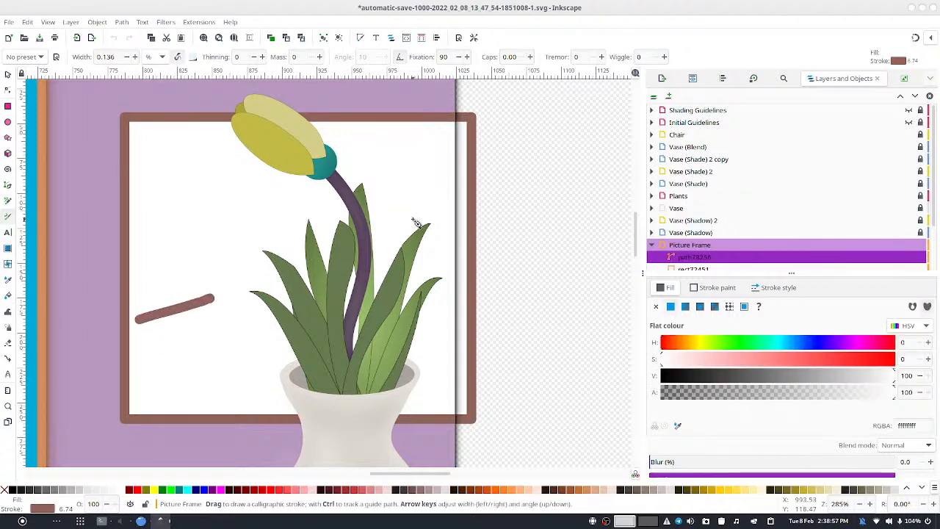
{"action": "key", "text": "ctrl+z"}
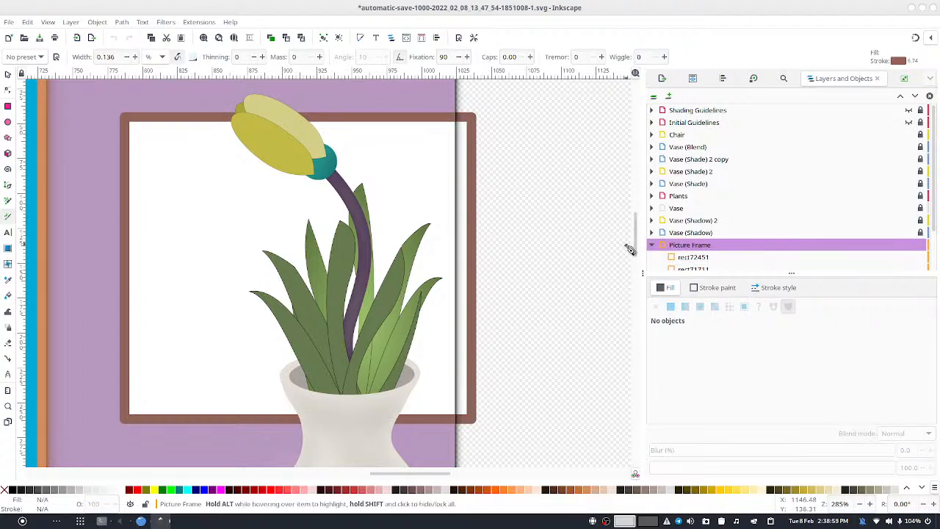
Step: Set the calligraphy fill to dark grey 333333 and draw a rising stroke across the white picture behind the leaves
{"action": "left_click", "coordinate": [31, 489]}
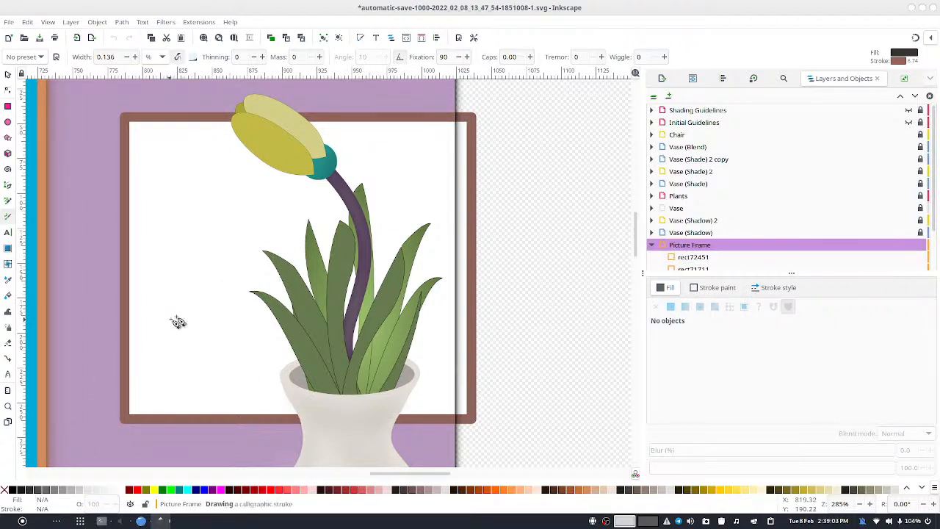
{"action": "left_click_drag", "start_coordinate": [174, 320], "coordinate": [262, 271]}
{"action": "key", "text": "ctrl+z"}
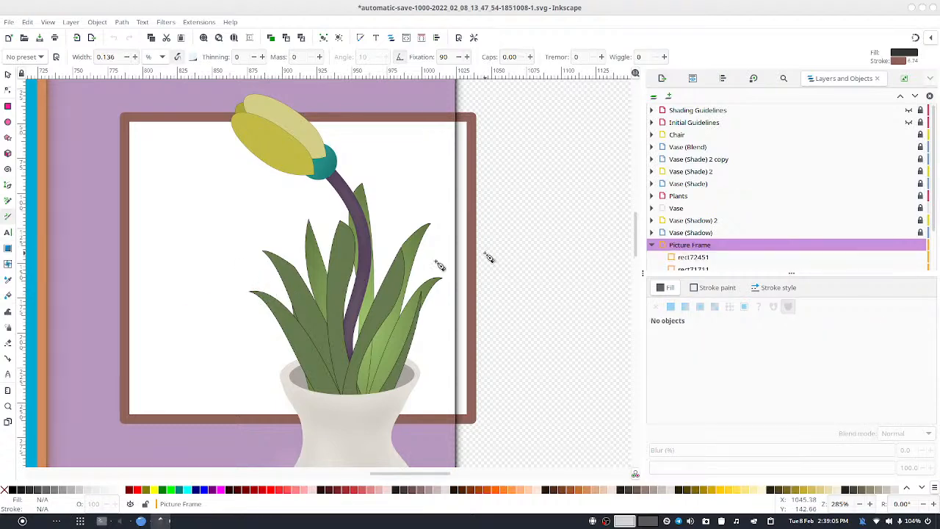
{"action": "left_click_drag", "start_coordinate": [193, 323], "coordinate": [418, 252]}
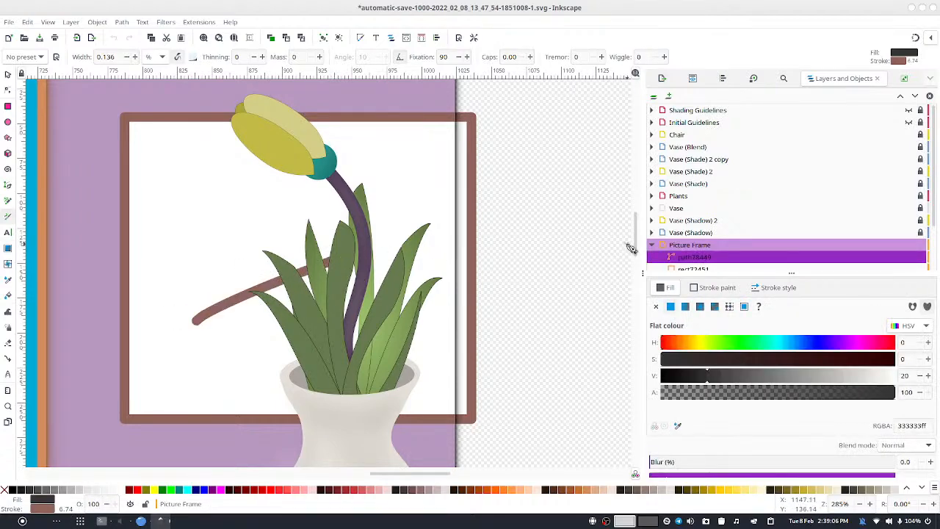
Step: Try removing the stroke paint from the brown calligraphic stroke behind the leaves, and delete that stroke from the picture
{"action": "left_click", "coordinate": [703, 286]}
{"action": "left_click", "coordinate": [656, 306]}
{"action": "key", "text": "ctrl+z"}
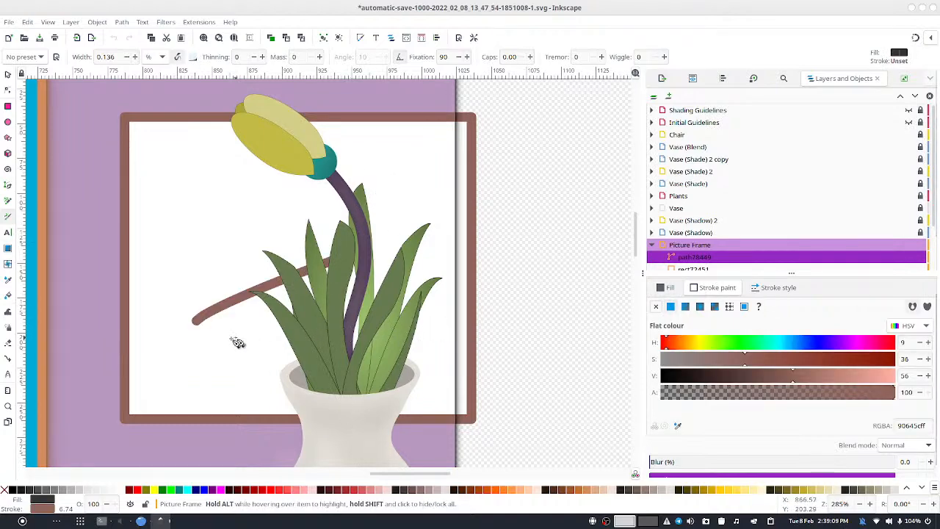
{"action": "left_click", "coordinate": [7, 74]}
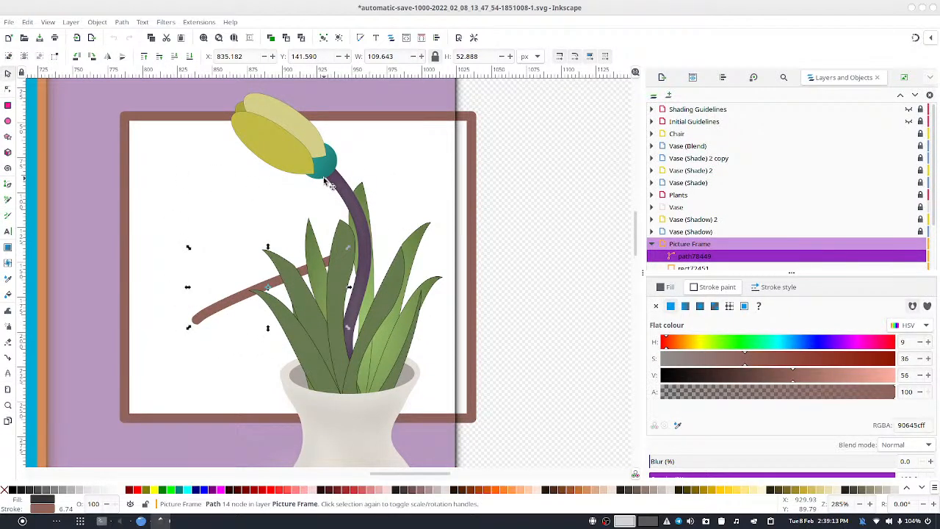
{"action": "key", "text": "Delete"}
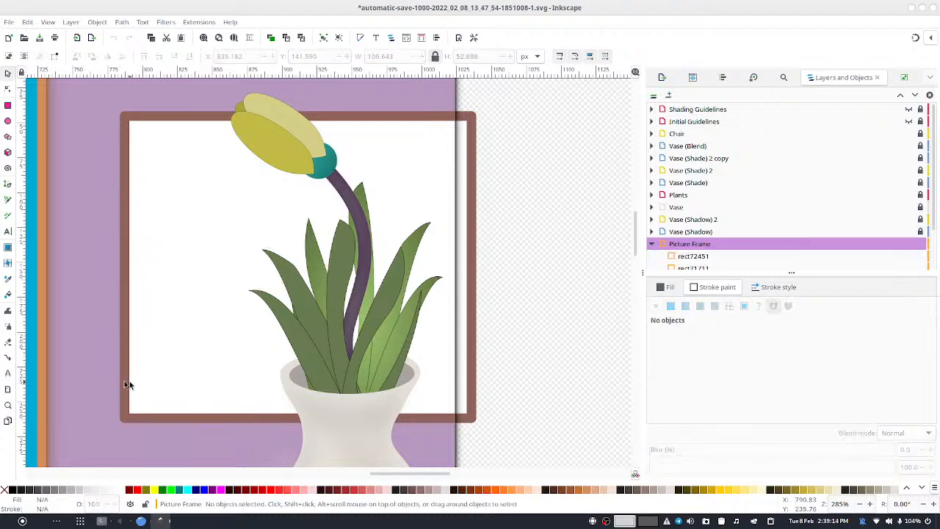
Step: Draw a short trial calligraphic stroke in the white picture area beside the plant and delete it
{"action": "left_click", "coordinate": [8, 215]}
{"action": "mouse_move", "coordinate": [174, 296]}
{"action": "left_mouse_down"}
{"action": "mouse_move", "coordinate": [266, 267]}
{"action": "mouse_move", "coordinate": [256, 273]}
{"action": "left_mouse_up"}
{"action": "key", "text": "ctrl"}
{"action": "key", "text": "Delete"}
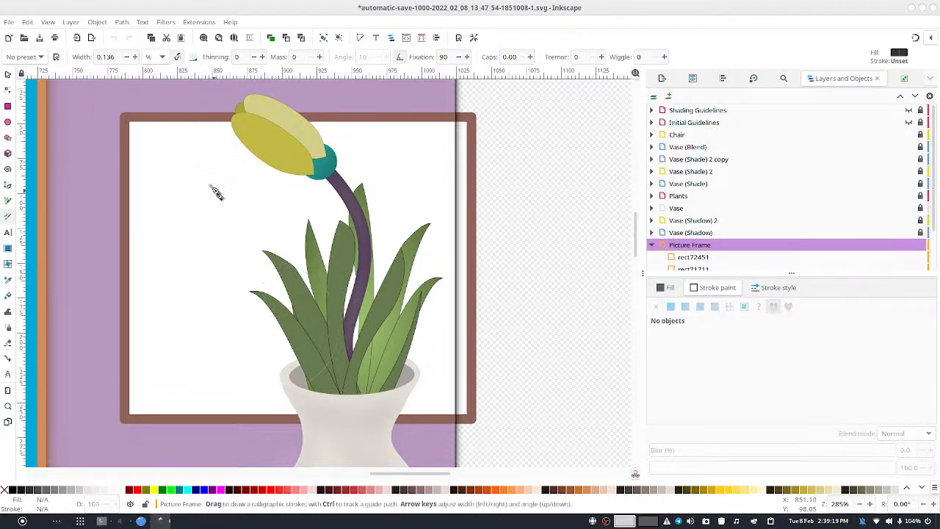
Step: Set the calligraphy pen width to 0.736% and sketch thin diagonal lines rising from the picture's lower left edge to the leaves
{"action": "left_click", "coordinate": [105, 56]}
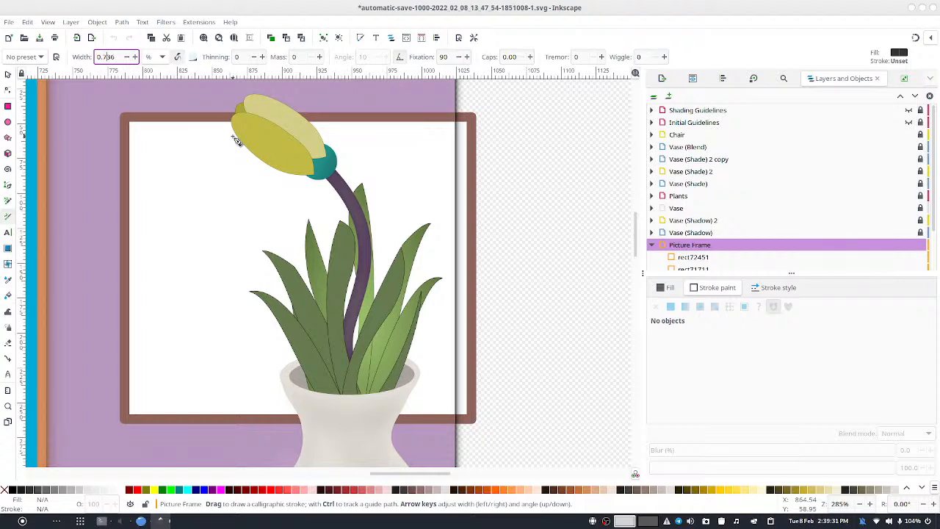
{"action": "left_click_drag", "start_coordinate": [170, 327], "coordinate": [309, 260]}
{"action": "key", "text": "ctrl+z"}
{"action": "mouse_move", "coordinate": [138, 348]}
{"action": "left_mouse_down"}
{"action": "mouse_move", "coordinate": [227, 301]}
{"action": "mouse_move", "coordinate": [218, 320]}
{"action": "mouse_move", "coordinate": [254, 305]}
{"action": "left_mouse_up"}
{"action": "mouse_move", "coordinate": [142, 346]}
{"action": "left_mouse_down"}
{"action": "mouse_move", "coordinate": [254, 301]}
{"action": "mouse_move", "coordinate": [126, 354]}
{"action": "mouse_move", "coordinate": [165, 335]}
{"action": "left_mouse_up"}
{"action": "mouse_move", "coordinate": [133, 350]}
{"action": "left_mouse_down"}
{"action": "mouse_move", "coordinate": [159, 349]}
{"action": "mouse_move", "coordinate": [133, 357]}
{"action": "mouse_move", "coordinate": [286, 295]}
{"action": "left_mouse_up"}
{"action": "mouse_move", "coordinate": [174, 332]}
{"action": "left_mouse_down"}
{"action": "mouse_move", "coordinate": [220, 316]}
{"action": "mouse_move", "coordinate": [167, 339]}
{"action": "mouse_move", "coordinate": [250, 324]}
{"action": "left_mouse_up"}
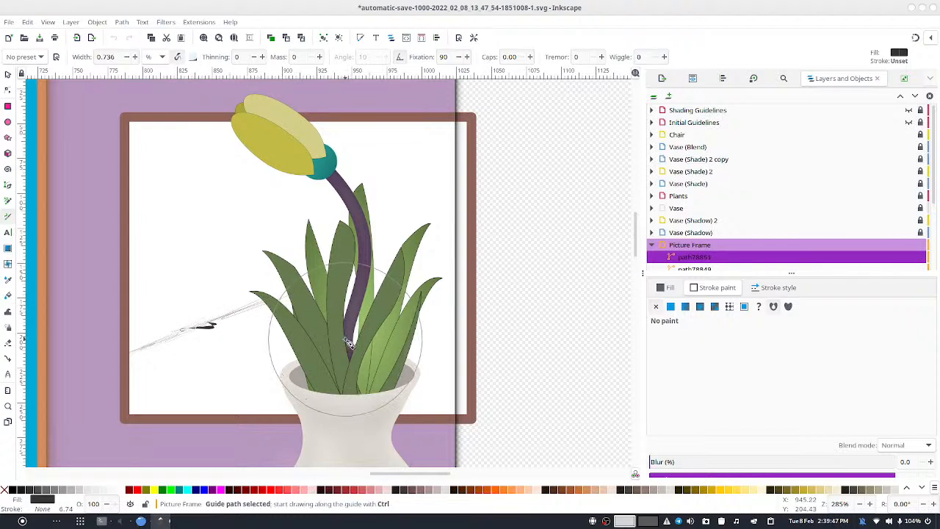
{"action": "key", "text": "ctrl+z"}
Step: Extend the diagonal lines behind the plant to the frame's right edge and hatch over them to form a dark rising band
{"action": "mouse_move", "coordinate": [179, 336]}
{"action": "left_mouse_down"}
{"action": "mouse_move", "coordinate": [207, 320]}
{"action": "mouse_move", "coordinate": [169, 338]}
{"action": "mouse_move", "coordinate": [235, 313]}
{"action": "mouse_move", "coordinate": [131, 354]}
{"action": "mouse_move", "coordinate": [336, 278]}
{"action": "mouse_move", "coordinate": [297, 296]}
{"action": "mouse_move", "coordinate": [320, 287]}
{"action": "mouse_move", "coordinate": [404, 250]}
{"action": "mouse_move", "coordinate": [276, 302]}
{"action": "mouse_move", "coordinate": [468, 215]}
{"action": "mouse_move", "coordinate": [440, 229]}
{"action": "left_mouse_up"}
{"action": "mouse_move", "coordinate": [395, 249]}
{"action": "left_mouse_down"}
{"action": "mouse_move", "coordinate": [373, 256]}
{"action": "mouse_move", "coordinate": [447, 218]}
{"action": "mouse_move", "coordinate": [373, 254]}
{"action": "left_mouse_up"}
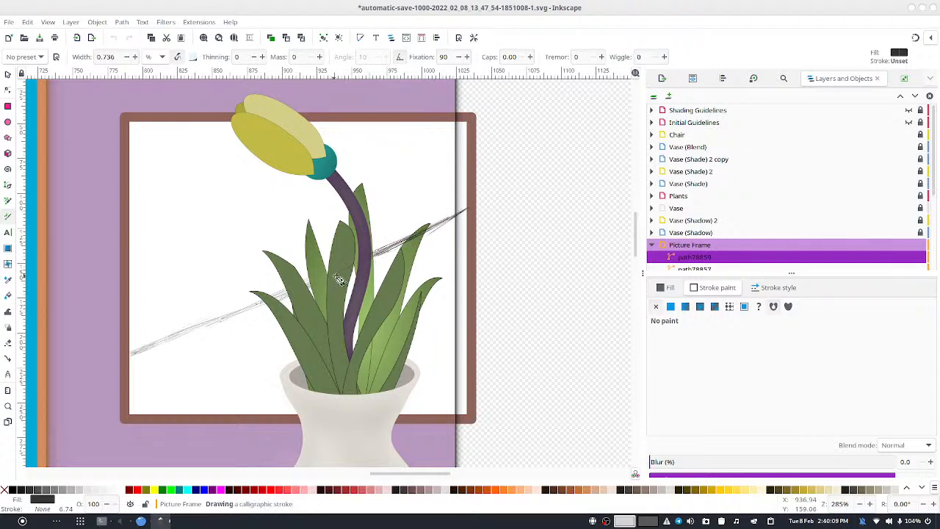
{"action": "mouse_move", "coordinate": [328, 284]}
{"action": "left_mouse_down"}
{"action": "mouse_move", "coordinate": [272, 301]}
{"action": "mouse_move", "coordinate": [343, 270]}
{"action": "mouse_move", "coordinate": [130, 357]}
{"action": "mouse_move", "coordinate": [381, 254]}
{"action": "mouse_move", "coordinate": [359, 270]}
{"action": "mouse_move", "coordinate": [345, 276]}
{"action": "mouse_move", "coordinate": [465, 213]}
{"action": "mouse_move", "coordinate": [395, 250]}
{"action": "mouse_move", "coordinate": [406, 252]}
{"action": "mouse_move", "coordinate": [174, 347]}
{"action": "mouse_move", "coordinate": [264, 301]}
{"action": "left_mouse_up"}
{"action": "mouse_move", "coordinate": [159, 345]}
{"action": "left_mouse_down"}
{"action": "mouse_move", "coordinate": [135, 360]}
{"action": "mouse_move", "coordinate": [246, 304]}
{"action": "mouse_move", "coordinate": [224, 325]}
{"action": "mouse_move", "coordinate": [287, 296]}
{"action": "mouse_move", "coordinate": [160, 353]}
{"action": "mouse_move", "coordinate": [292, 297]}
{"action": "left_mouse_up"}
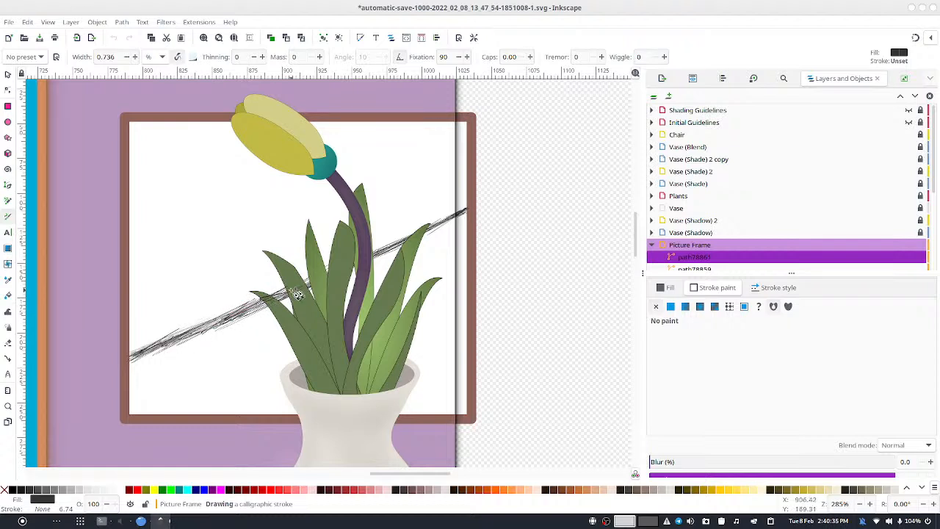
{"action": "mouse_move", "coordinate": [360, 262]}
{"action": "left_mouse_down"}
{"action": "mouse_move", "coordinate": [281, 296]}
{"action": "mouse_move", "coordinate": [464, 213]}
{"action": "mouse_move", "coordinate": [140, 367]}
{"action": "mouse_move", "coordinate": [148, 338]}
{"action": "mouse_move", "coordinate": [141, 373]}
{"action": "left_mouse_up"}
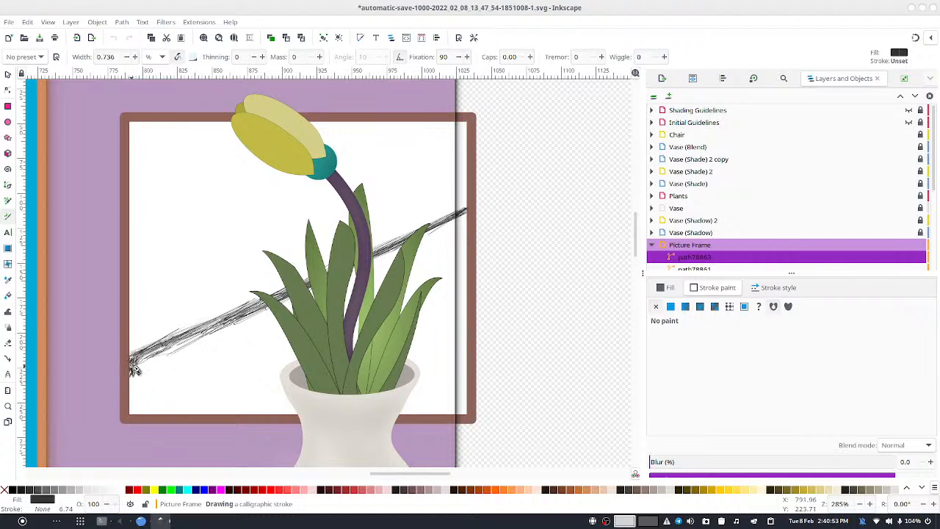
{"action": "mouse_move", "coordinate": [135, 365]}
{"action": "left_mouse_down"}
{"action": "mouse_move", "coordinate": [178, 347]}
{"action": "mouse_move", "coordinate": [151, 370]}
{"action": "mouse_move", "coordinate": [229, 324]}
{"action": "mouse_move", "coordinate": [186, 351]}
{"action": "mouse_move", "coordinate": [211, 332]}
{"action": "mouse_move", "coordinate": [158, 361]}
{"action": "mouse_move", "coordinate": [237, 314]}
{"action": "mouse_move", "coordinate": [150, 358]}
{"action": "mouse_move", "coordinate": [243, 310]}
{"action": "mouse_move", "coordinate": [241, 318]}
{"action": "mouse_move", "coordinate": [264, 305]}
{"action": "mouse_move", "coordinate": [229, 325]}
{"action": "mouse_move", "coordinate": [315, 270]}
{"action": "mouse_move", "coordinate": [245, 316]}
{"action": "mouse_move", "coordinate": [432, 226]}
{"action": "mouse_move", "coordinate": [229, 334]}
{"action": "mouse_move", "coordinate": [230, 325]}
{"action": "mouse_move", "coordinate": [174, 358]}
{"action": "mouse_move", "coordinate": [196, 334]}
{"action": "mouse_move", "coordinate": [177, 344]}
{"action": "left_mouse_up"}
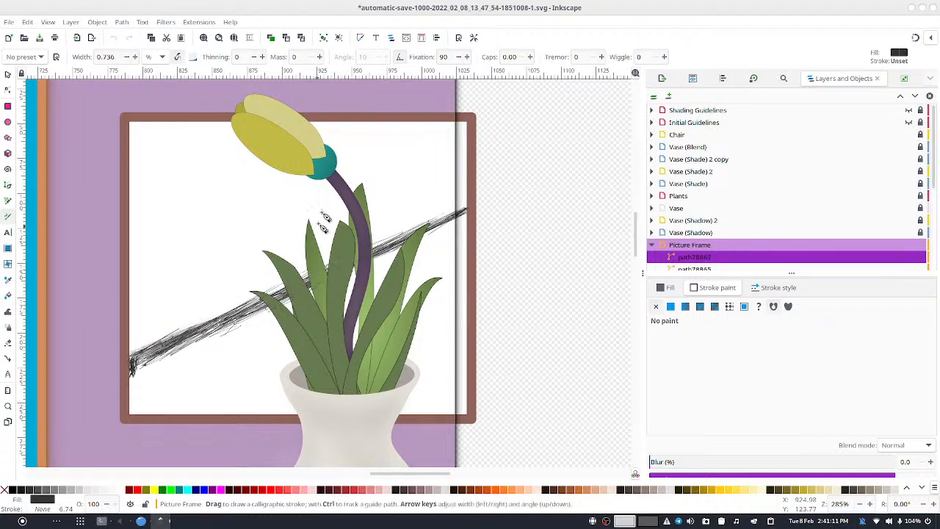
{"action": "mouse_move", "coordinate": [432, 227]}
{"action": "left_mouse_down"}
{"action": "mouse_move", "coordinate": [424, 229]}
{"action": "mouse_move", "coordinate": [470, 207]}
{"action": "mouse_move", "coordinate": [400, 250]}
{"action": "left_mouse_up"}
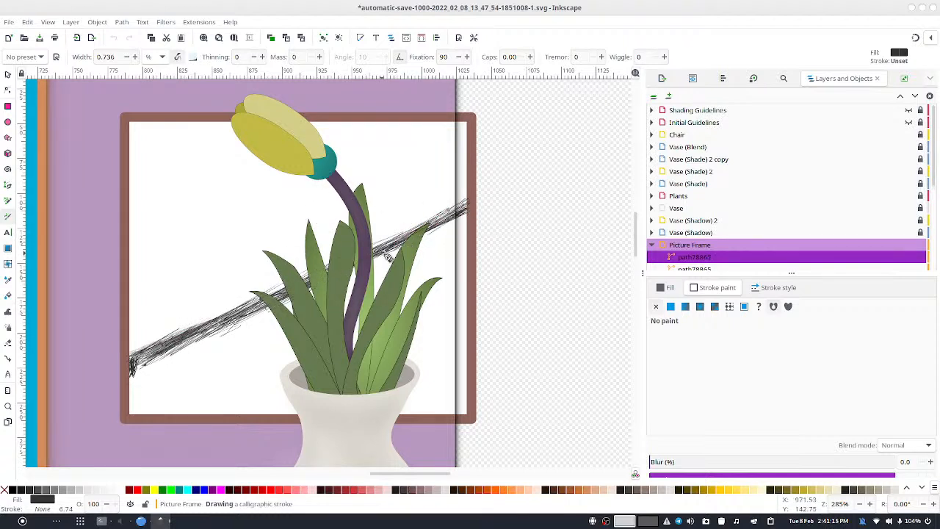
{"action": "mouse_move", "coordinate": [444, 218]}
{"action": "left_mouse_down"}
{"action": "mouse_move", "coordinate": [233, 329]}
{"action": "mouse_move", "coordinate": [375, 257]}
{"action": "mouse_move", "coordinate": [223, 324]}
{"action": "mouse_move", "coordinate": [396, 243]}
{"action": "mouse_move", "coordinate": [265, 317]}
{"action": "mouse_move", "coordinate": [411, 240]}
{"action": "mouse_move", "coordinate": [344, 281]}
{"action": "mouse_move", "coordinate": [274, 301]}
{"action": "mouse_move", "coordinate": [421, 226]}
{"action": "mouse_move", "coordinate": [322, 292]}
{"action": "mouse_move", "coordinate": [405, 241]}
{"action": "mouse_move", "coordinate": [247, 312]}
{"action": "mouse_move", "coordinate": [442, 223]}
{"action": "mouse_move", "coordinate": [392, 252]}
{"action": "left_mouse_up"}
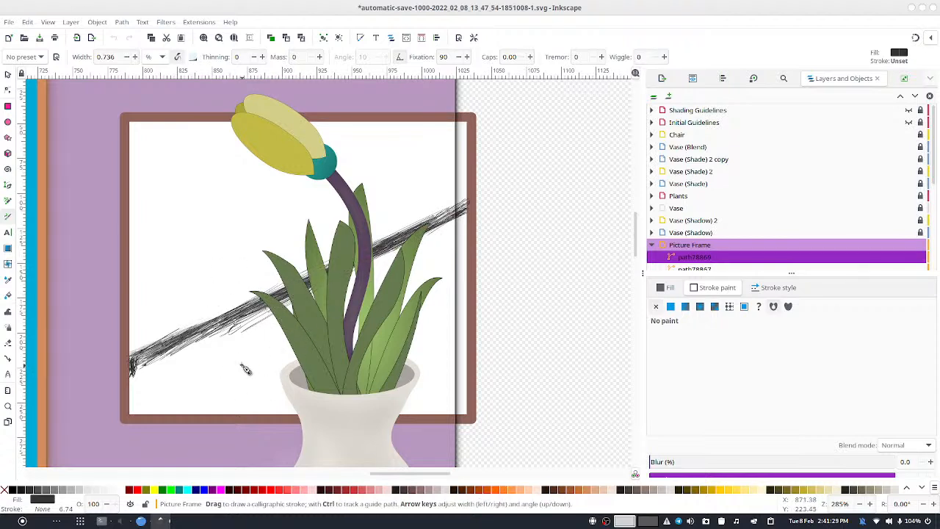
Step: Sketch concentric curved ripple strokes below the diagonal band, in the lower part of the picture beside the vase
{"action": "mouse_move", "coordinate": [278, 362]}
{"action": "left_mouse_down"}
{"action": "mouse_move", "coordinate": [257, 356]}
{"action": "mouse_move", "coordinate": [257, 385]}
{"action": "left_mouse_up"}
{"action": "mouse_move", "coordinate": [272, 350]}
{"action": "left_mouse_down"}
{"action": "mouse_move", "coordinate": [259, 350]}
{"action": "mouse_move", "coordinate": [258, 382]}
{"action": "left_mouse_up"}
{"action": "mouse_move", "coordinate": [263, 351]}
{"action": "left_mouse_down"}
{"action": "mouse_move", "coordinate": [265, 389]}
{"action": "mouse_move", "coordinate": [257, 353]}
{"action": "mouse_move", "coordinate": [236, 367]}
{"action": "mouse_move", "coordinate": [244, 383]}
{"action": "mouse_move", "coordinate": [244, 350]}
{"action": "mouse_move", "coordinate": [249, 389]}
{"action": "left_mouse_up"}
{"action": "mouse_move", "coordinate": [241, 367]}
{"action": "left_mouse_down"}
{"action": "mouse_move", "coordinate": [237, 356]}
{"action": "mouse_move", "coordinate": [250, 342]}
{"action": "left_mouse_up"}
{"action": "mouse_move", "coordinate": [251, 343]}
{"action": "left_mouse_down"}
{"action": "mouse_move", "coordinate": [303, 352]}
{"action": "mouse_move", "coordinate": [296, 347]}
{"action": "mouse_move", "coordinate": [267, 360]}
{"action": "left_mouse_up"}
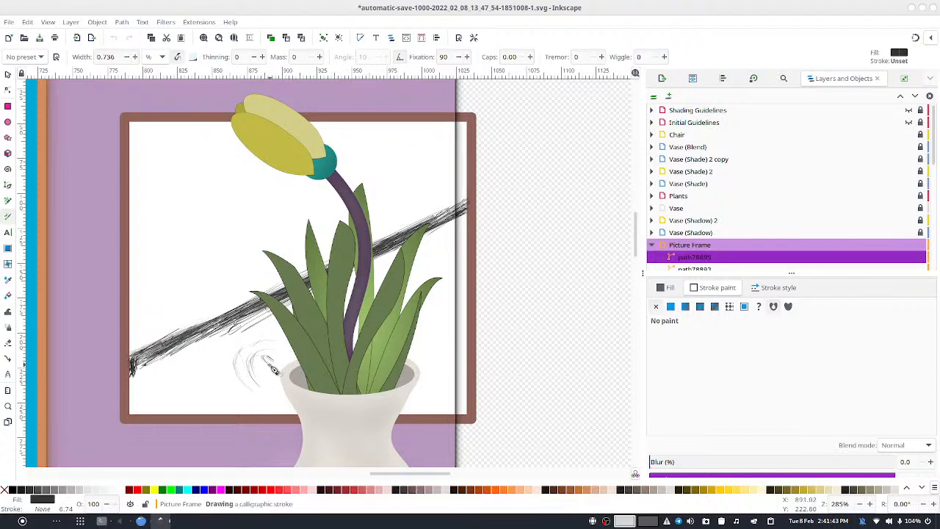
{"action": "mouse_move", "coordinate": [271, 372]}
{"action": "left_mouse_down"}
{"action": "mouse_move", "coordinate": [310, 392]}
{"action": "mouse_move", "coordinate": [327, 373]}
{"action": "mouse_move", "coordinate": [282, 358]}
{"action": "mouse_move", "coordinate": [268, 385]}
{"action": "mouse_move", "coordinate": [276, 379]}
{"action": "mouse_move", "coordinate": [278, 389]}
{"action": "mouse_move", "coordinate": [261, 364]}
{"action": "left_mouse_up"}
{"action": "mouse_move", "coordinate": [261, 364]}
{"action": "left_mouse_down"}
{"action": "mouse_move", "coordinate": [244, 393]}
{"action": "mouse_move", "coordinate": [229, 369]}
{"action": "left_mouse_up"}
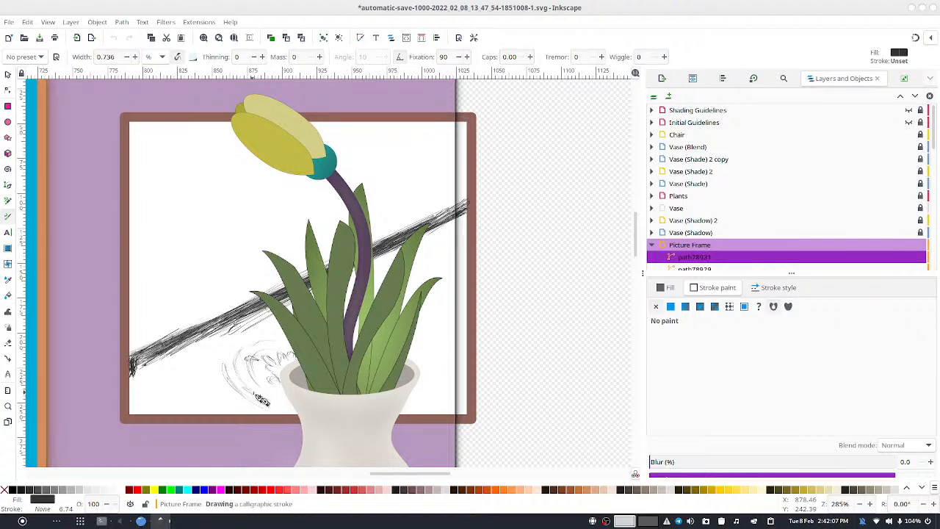
{"action": "mouse_move", "coordinate": [271, 403]}
{"action": "left_mouse_down"}
{"action": "mouse_move", "coordinate": [237, 363]}
{"action": "mouse_move", "coordinate": [235, 371]}
{"action": "mouse_move", "coordinate": [232, 342]}
{"action": "mouse_move", "coordinate": [276, 335]}
{"action": "left_mouse_up"}
{"action": "left_click_drag", "start_coordinate": [210, 365], "coordinate": [215, 371]}
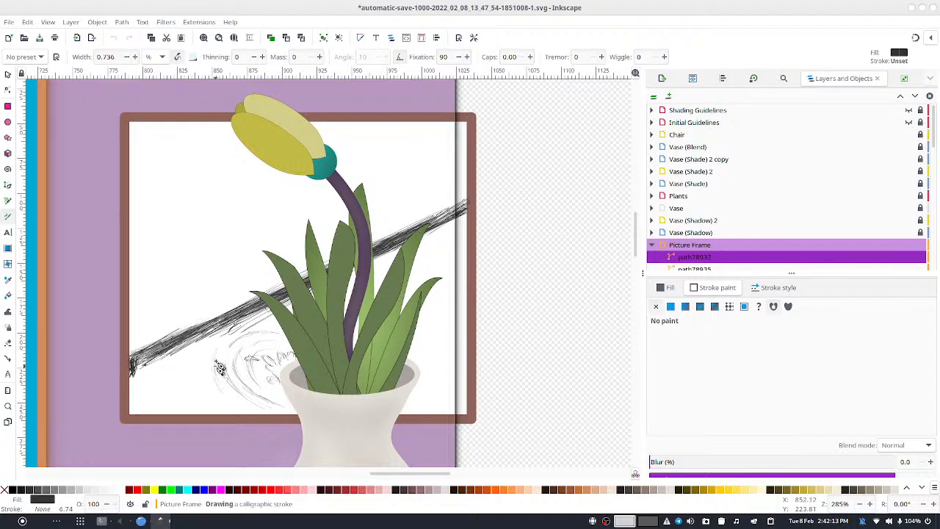
{"action": "mouse_move", "coordinate": [218, 390]}
{"action": "left_mouse_down"}
{"action": "mouse_move", "coordinate": [215, 364]}
{"action": "mouse_move", "coordinate": [225, 396]}
{"action": "mouse_move", "coordinate": [216, 355]}
{"action": "mouse_move", "coordinate": [215, 406]}
{"action": "mouse_move", "coordinate": [200, 367]}
{"action": "mouse_move", "coordinate": [219, 408]}
{"action": "left_mouse_up"}
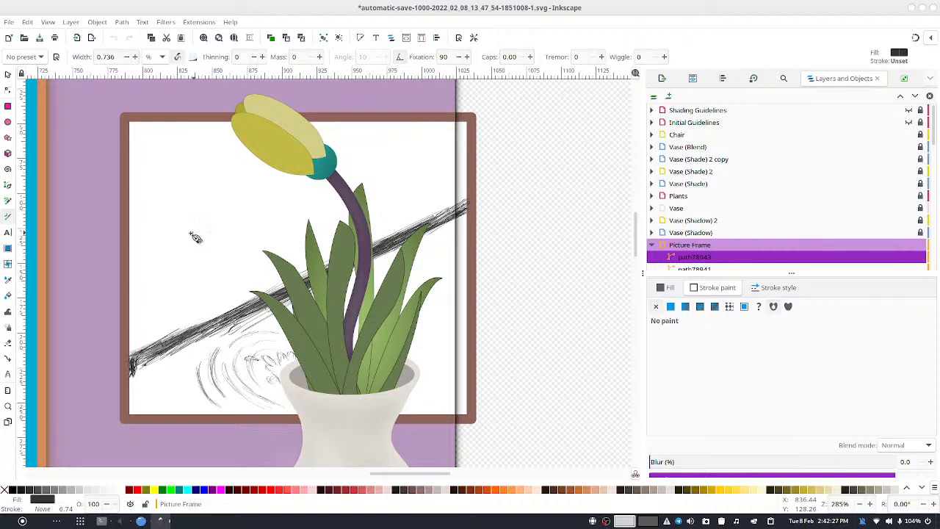
Step: Sketch the outline of a tilted rectangular mat above the diagonal band, running from the picture's left edge up past the flower
{"action": "left_click_drag", "start_coordinate": [170, 259], "coordinate": [191, 260]}
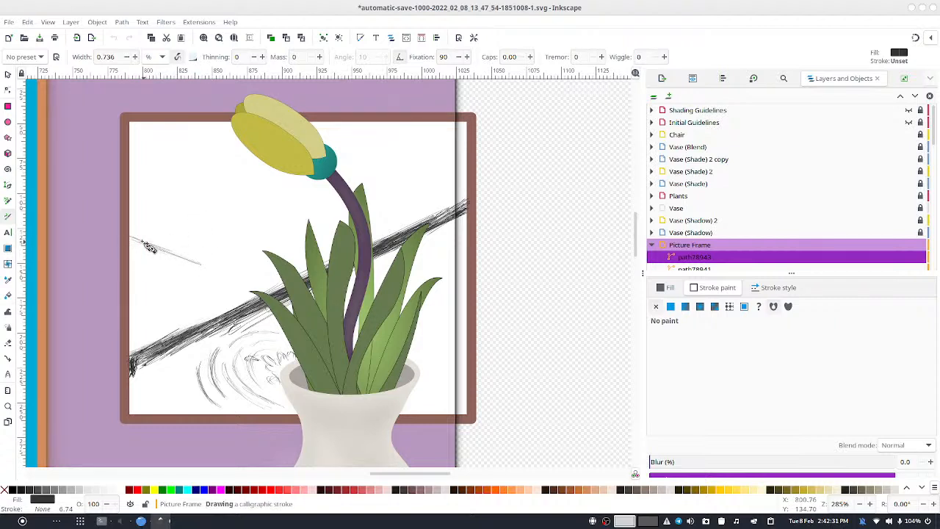
{"action": "mouse_move", "coordinate": [222, 277]}
{"action": "left_mouse_down"}
{"action": "mouse_move", "coordinate": [183, 263]}
{"action": "mouse_move", "coordinate": [232, 278]}
{"action": "mouse_move", "coordinate": [268, 250]}
{"action": "left_mouse_up"}
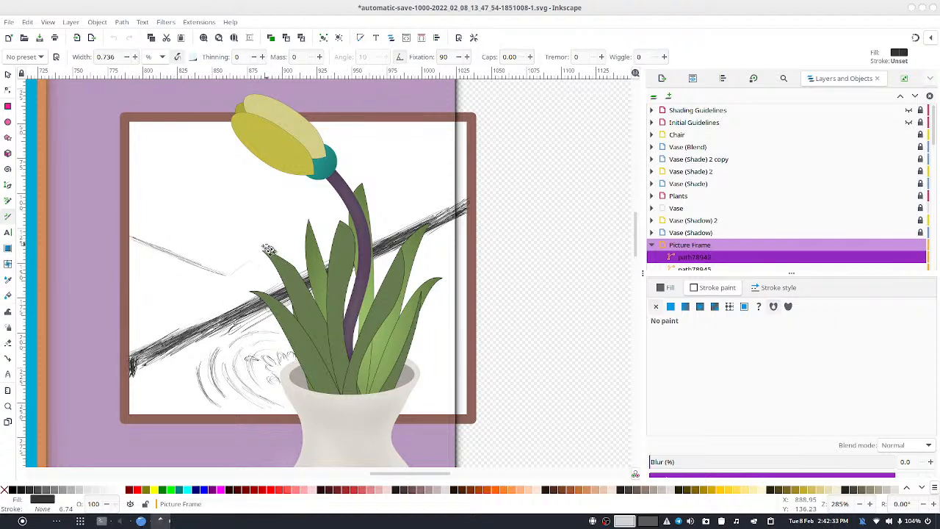
{"action": "left_click_drag", "start_coordinate": [225, 274], "coordinate": [272, 239]}
{"action": "mouse_move", "coordinate": [217, 274]}
{"action": "left_mouse_down"}
{"action": "mouse_move", "coordinate": [299, 233]}
{"action": "mouse_move", "coordinate": [311, 221]}
{"action": "mouse_move", "coordinate": [304, 214]}
{"action": "mouse_move", "coordinate": [243, 263]}
{"action": "mouse_move", "coordinate": [330, 195]}
{"action": "mouse_move", "coordinate": [309, 220]}
{"action": "mouse_move", "coordinate": [269, 253]}
{"action": "mouse_move", "coordinate": [379, 147]}
{"action": "mouse_move", "coordinate": [332, 126]}
{"action": "mouse_move", "coordinate": [376, 141]}
{"action": "mouse_move", "coordinate": [364, 151]}
{"action": "left_mouse_up"}
Step: Sketch a bent arm and a round head with a few hair strokes on the tilted mat
{"action": "mouse_move", "coordinate": [150, 177]}
{"action": "left_mouse_down"}
{"action": "mouse_move", "coordinate": [165, 192]}
{"action": "mouse_move", "coordinate": [147, 188]}
{"action": "mouse_move", "coordinate": [170, 198]}
{"action": "mouse_move", "coordinate": [176, 224]}
{"action": "mouse_move", "coordinate": [148, 190]}
{"action": "mouse_move", "coordinate": [190, 240]}
{"action": "mouse_move", "coordinate": [221, 219]}
{"action": "mouse_move", "coordinate": [196, 199]}
{"action": "left_mouse_up"}
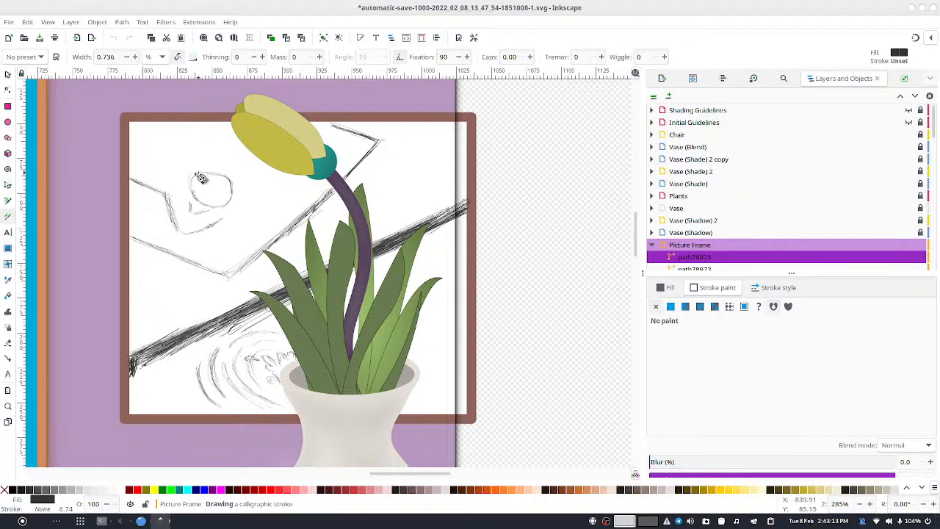
{"action": "mouse_move", "coordinate": [220, 176]}
{"action": "left_mouse_down"}
{"action": "mouse_move", "coordinate": [207, 209]}
{"action": "mouse_move", "coordinate": [226, 225]}
{"action": "left_mouse_up"}
{"action": "left_click_drag", "start_coordinate": [237, 199], "coordinate": [233, 176]}
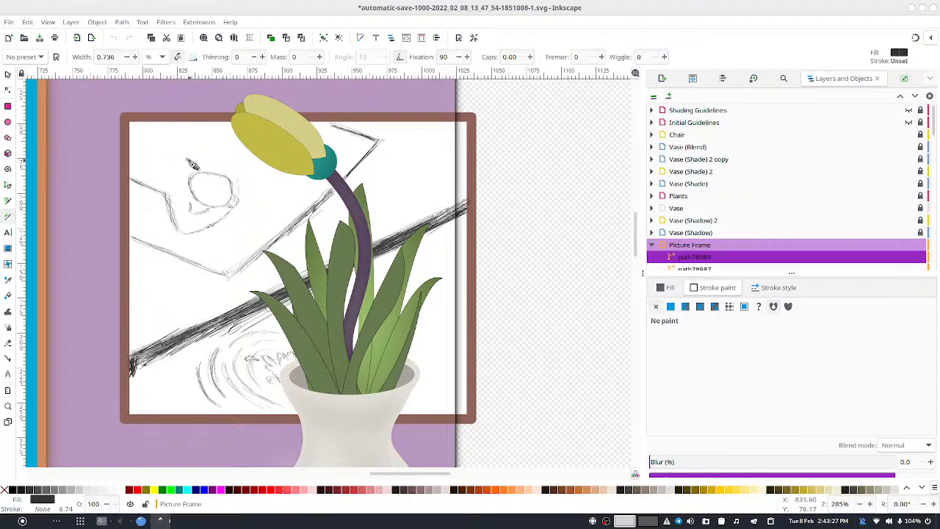
Step: Sketch the figure's other arm above the head, add hair around the head, and darken the arm outlines
{"action": "mouse_move", "coordinate": [151, 143]}
{"action": "left_mouse_down"}
{"action": "mouse_move", "coordinate": [209, 160]}
{"action": "mouse_move", "coordinate": [200, 151]}
{"action": "mouse_move", "coordinate": [211, 143]}
{"action": "left_mouse_up"}
{"action": "left_click_drag", "start_coordinate": [203, 148], "coordinate": [219, 142]}
{"action": "left_click_drag", "start_coordinate": [217, 161], "coordinate": [225, 152]}
{"action": "left_click_drag", "start_coordinate": [209, 146], "coordinate": [229, 132]}
{"action": "left_click_drag", "start_coordinate": [226, 150], "coordinate": [235, 138]}
{"action": "left_click_drag", "start_coordinate": [229, 134], "coordinate": [241, 142]}
{"action": "left_click_drag", "start_coordinate": [232, 182], "coordinate": [221, 168]}
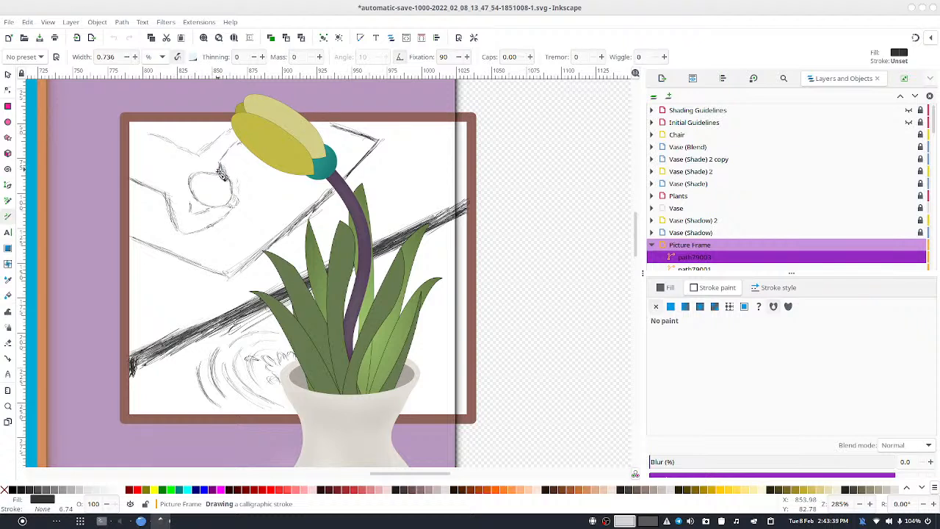
{"action": "mouse_move", "coordinate": [227, 171]}
{"action": "left_mouse_down"}
{"action": "mouse_move", "coordinate": [236, 209]}
{"action": "mouse_move", "coordinate": [227, 177]}
{"action": "mouse_move", "coordinate": [228, 206]}
{"action": "mouse_move", "coordinate": [207, 209]}
{"action": "mouse_move", "coordinate": [235, 205]}
{"action": "mouse_move", "coordinate": [207, 207]}
{"action": "mouse_move", "coordinate": [191, 189]}
{"action": "mouse_move", "coordinate": [198, 182]}
{"action": "mouse_move", "coordinate": [197, 197]}
{"action": "mouse_move", "coordinate": [197, 177]}
{"action": "mouse_move", "coordinate": [194, 188]}
{"action": "mouse_move", "coordinate": [220, 168]}
{"action": "mouse_move", "coordinate": [220, 179]}
{"action": "mouse_move", "coordinate": [208, 155]}
{"action": "mouse_move", "coordinate": [156, 132]}
{"action": "mouse_move", "coordinate": [181, 157]}
{"action": "mouse_move", "coordinate": [162, 157]}
{"action": "mouse_move", "coordinate": [173, 142]}
{"action": "mouse_move", "coordinate": [151, 129]}
{"action": "mouse_move", "coordinate": [133, 157]}
{"action": "mouse_move", "coordinate": [154, 134]}
{"action": "mouse_move", "coordinate": [140, 149]}
{"action": "mouse_move", "coordinate": [152, 136]}
{"action": "mouse_move", "coordinate": [198, 157]}
{"action": "mouse_move", "coordinate": [191, 152]}
{"action": "mouse_move", "coordinate": [220, 139]}
{"action": "mouse_move", "coordinate": [201, 157]}
{"action": "mouse_move", "coordinate": [228, 132]}
{"action": "mouse_move", "coordinate": [197, 155]}
{"action": "left_mouse_up"}
{"action": "mouse_move", "coordinate": [167, 202]}
{"action": "left_mouse_down"}
{"action": "mouse_move", "coordinate": [138, 187]}
{"action": "mouse_move", "coordinate": [158, 198]}
{"action": "mouse_move", "coordinate": [136, 186]}
{"action": "mouse_move", "coordinate": [173, 208]}
{"action": "mouse_move", "coordinate": [151, 193]}
{"action": "mouse_move", "coordinate": [168, 201]}
{"action": "mouse_move", "coordinate": [179, 231]}
{"action": "mouse_move", "coordinate": [174, 217]}
{"action": "mouse_move", "coordinate": [193, 206]}
{"action": "mouse_move", "coordinate": [199, 217]}
{"action": "mouse_move", "coordinate": [215, 212]}
{"action": "mouse_move", "coordinate": [195, 229]}
{"action": "left_mouse_up"}
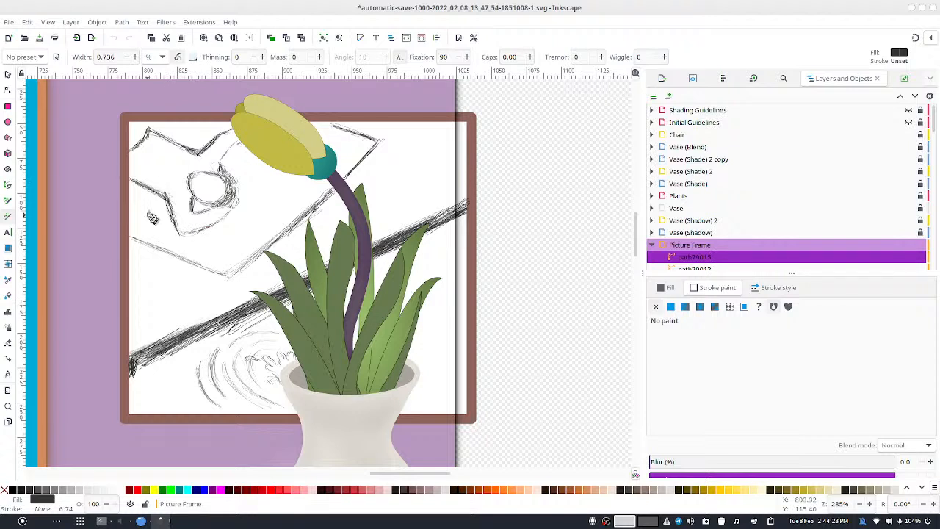
Step: Draw light parallel lines sloping down across the mat around the figure
{"action": "mouse_move", "coordinate": [140, 208]}
{"action": "left_mouse_down"}
{"action": "mouse_move", "coordinate": [212, 244]}
{"action": "mouse_move", "coordinate": [248, 229]}
{"action": "left_mouse_up"}
{"action": "left_click_drag", "start_coordinate": [225, 223], "coordinate": [259, 236]}
{"action": "left_click_drag", "start_coordinate": [236, 197], "coordinate": [276, 217]}
{"action": "left_click_drag", "start_coordinate": [228, 158], "coordinate": [268, 177]}
{"action": "mouse_move", "coordinate": [226, 155]}
{"action": "left_mouse_down"}
{"action": "mouse_move", "coordinate": [302, 204]}
{"action": "mouse_move", "coordinate": [229, 161]}
{"action": "mouse_move", "coordinate": [251, 175]}
{"action": "left_mouse_up"}
{"action": "mouse_move", "coordinate": [207, 153]}
{"action": "left_mouse_down"}
{"action": "mouse_move", "coordinate": [170, 126]}
{"action": "mouse_move", "coordinate": [198, 149]}
{"action": "mouse_move", "coordinate": [157, 127]}
{"action": "mouse_move", "coordinate": [261, 169]}
{"action": "mouse_move", "coordinate": [208, 124]}
{"action": "mouse_move", "coordinate": [222, 127]}
{"action": "mouse_move", "coordinate": [269, 165]}
{"action": "mouse_move", "coordinate": [321, 186]}
{"action": "mouse_move", "coordinate": [376, 152]}
{"action": "left_mouse_up"}
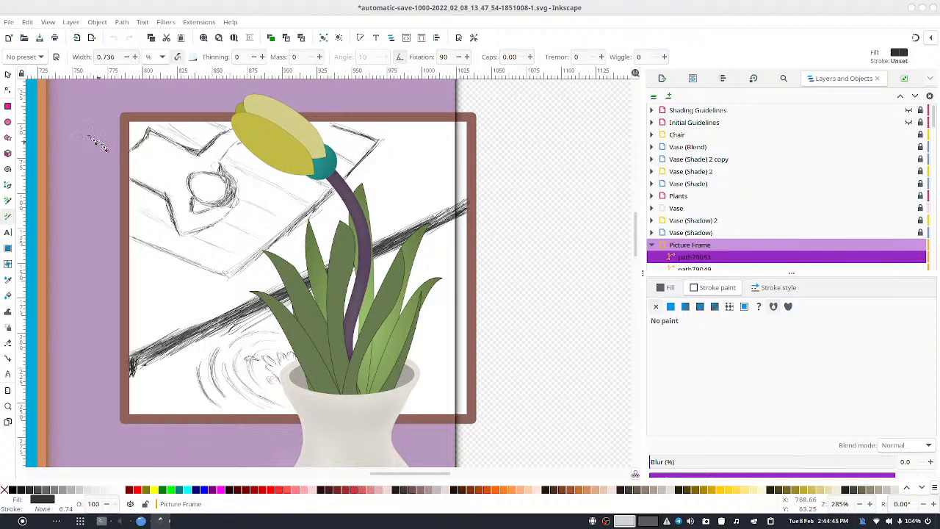
Step: Draw light crossing lines over the mat to form a checked pattern around the figure
{"action": "left_click_drag", "start_coordinate": [219, 267], "coordinate": [232, 221]}
{"action": "mouse_move", "coordinate": [213, 248]}
{"action": "left_mouse_down"}
{"action": "mouse_move", "coordinate": [275, 199]}
{"action": "mouse_move", "coordinate": [254, 213]}
{"action": "mouse_move", "coordinate": [273, 189]}
{"action": "mouse_move", "coordinate": [281, 194]}
{"action": "mouse_move", "coordinate": [297, 173]}
{"action": "mouse_move", "coordinate": [287, 178]}
{"action": "mouse_move", "coordinate": [340, 136]}
{"action": "left_mouse_up"}
{"action": "left_click_drag", "start_coordinate": [237, 157], "coordinate": [251, 148]}
{"action": "left_click_drag", "start_coordinate": [236, 160], "coordinate": [249, 145]}
{"action": "left_click_drag", "start_coordinate": [236, 182], "coordinate": [232, 173]}
{"action": "left_click_drag", "start_coordinate": [169, 237], "coordinate": [168, 222]}
{"action": "mouse_move", "coordinate": [134, 220]}
{"action": "left_mouse_down"}
{"action": "mouse_move", "coordinate": [134, 229]}
{"action": "mouse_move", "coordinate": [143, 198]}
{"action": "left_mouse_up"}
{"action": "mouse_move", "coordinate": [194, 130]}
{"action": "left_mouse_down"}
{"action": "mouse_move", "coordinate": [181, 137]}
{"action": "mouse_move", "coordinate": [224, 116]}
{"action": "left_mouse_up"}
{"action": "mouse_move", "coordinate": [336, 143]}
{"action": "left_mouse_down"}
{"action": "mouse_move", "coordinate": [350, 133]}
{"action": "mouse_move", "coordinate": [328, 125]}
{"action": "mouse_move", "coordinate": [381, 146]}
{"action": "left_mouse_up"}
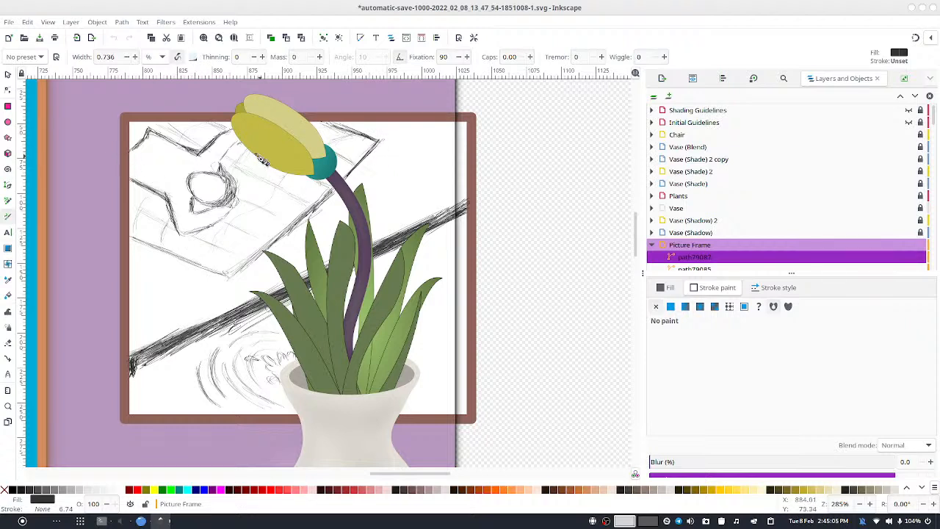
Step: Sketch the figure's facial features and hair, and add a small round detail and shading strokes on the body
{"action": "left_click_drag", "start_coordinate": [212, 199], "coordinate": [212, 203]}
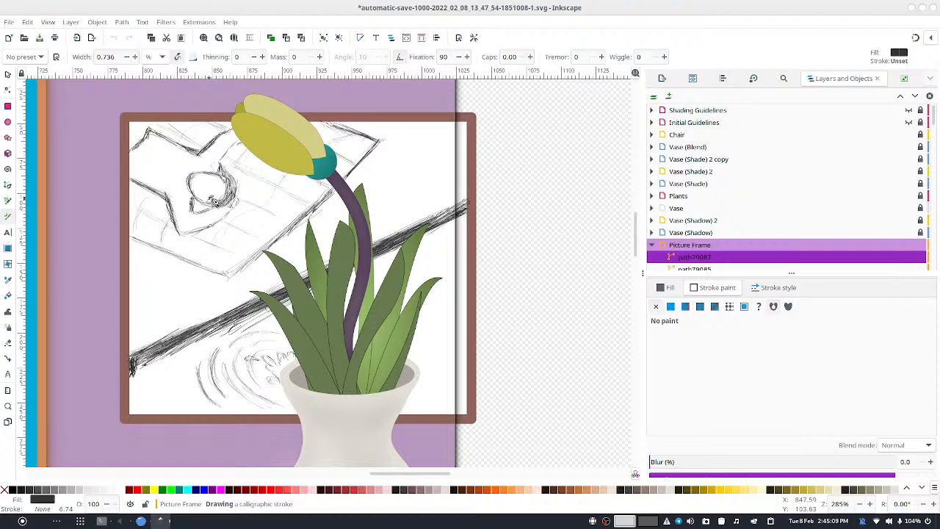
{"action": "left_click_drag", "start_coordinate": [212, 204], "coordinate": [220, 187]}
{"action": "left_click_drag", "start_coordinate": [217, 183], "coordinate": [204, 188]}
{"action": "mouse_move", "coordinate": [218, 176]}
{"action": "left_mouse_down"}
{"action": "mouse_move", "coordinate": [224, 194]}
{"action": "mouse_move", "coordinate": [207, 208]}
{"action": "mouse_move", "coordinate": [222, 198]}
{"action": "left_mouse_up"}
{"action": "mouse_move", "coordinate": [144, 148]}
{"action": "left_mouse_down"}
{"action": "mouse_move", "coordinate": [143, 131]}
{"action": "mouse_move", "coordinate": [143, 154]}
{"action": "mouse_move", "coordinate": [179, 165]}
{"action": "mouse_move", "coordinate": [163, 182]}
{"action": "mouse_move", "coordinate": [171, 182]}
{"action": "mouse_move", "coordinate": [158, 181]}
{"action": "mouse_move", "coordinate": [172, 177]}
{"action": "mouse_move", "coordinate": [172, 193]}
{"action": "left_mouse_up"}
{"action": "mouse_move", "coordinate": [176, 160]}
{"action": "left_mouse_down"}
{"action": "mouse_move", "coordinate": [172, 152]}
{"action": "mouse_move", "coordinate": [135, 172]}
{"action": "left_mouse_up"}
{"action": "mouse_move", "coordinate": [168, 186]}
{"action": "left_mouse_down"}
{"action": "mouse_move", "coordinate": [181, 203]}
{"action": "mouse_move", "coordinate": [183, 174]}
{"action": "mouse_move", "coordinate": [190, 217]}
{"action": "mouse_move", "coordinate": [224, 215]}
{"action": "mouse_move", "coordinate": [232, 200]}
{"action": "mouse_move", "coordinate": [234, 207]}
{"action": "mouse_move", "coordinate": [229, 181]}
{"action": "mouse_move", "coordinate": [230, 202]}
{"action": "mouse_move", "coordinate": [239, 189]}
{"action": "mouse_move", "coordinate": [226, 214]}
{"action": "mouse_move", "coordinate": [193, 209]}
{"action": "mouse_move", "coordinate": [215, 213]}
{"action": "mouse_move", "coordinate": [198, 215]}
{"action": "left_mouse_up"}
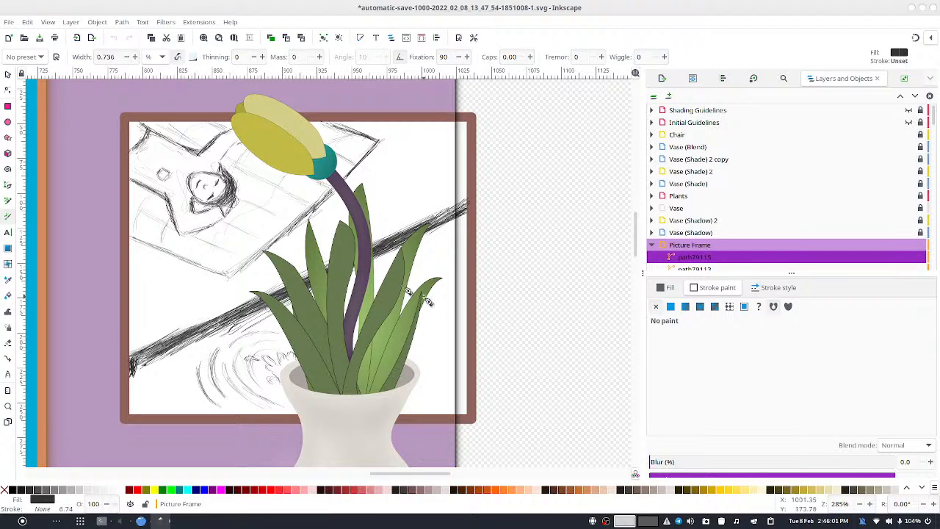
Step: Sketch a small flower with pointed leaves in the upper right corner of the picture
{"action": "mouse_move", "coordinate": [433, 165]}
{"action": "left_mouse_down"}
{"action": "mouse_move", "coordinate": [408, 147]}
{"action": "mouse_move", "coordinate": [428, 170]}
{"action": "left_mouse_up"}
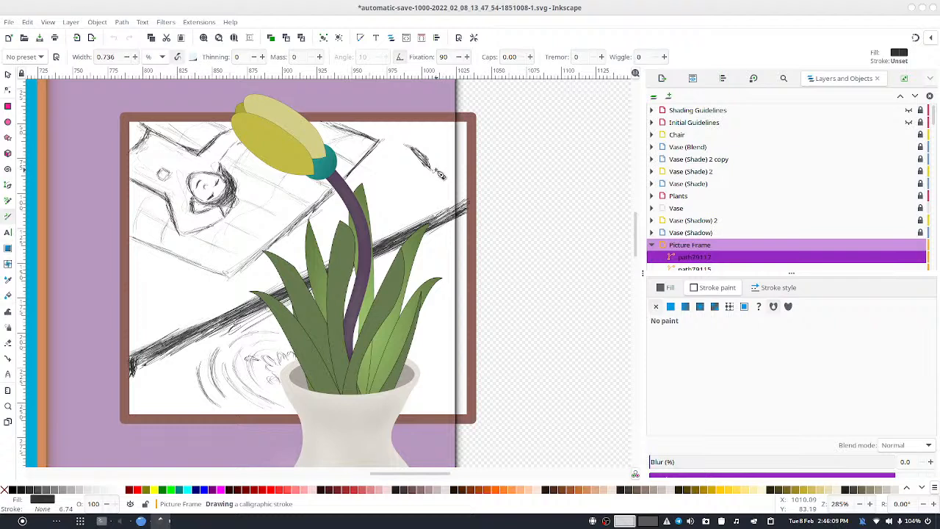
{"action": "mouse_move", "coordinate": [440, 173]}
{"action": "left_mouse_down"}
{"action": "mouse_move", "coordinate": [458, 150]}
{"action": "mouse_move", "coordinate": [441, 172]}
{"action": "left_mouse_up"}
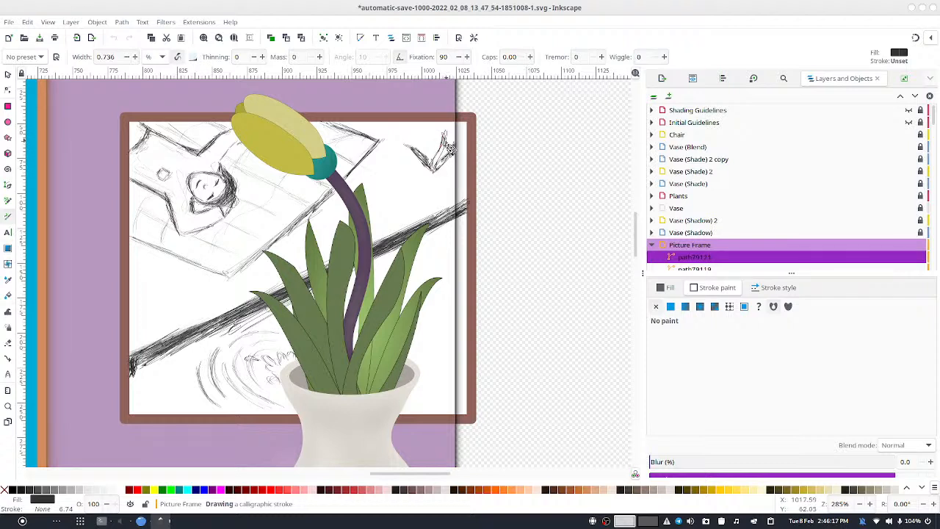
{"action": "left_click_drag", "start_coordinate": [446, 137], "coordinate": [444, 133]}
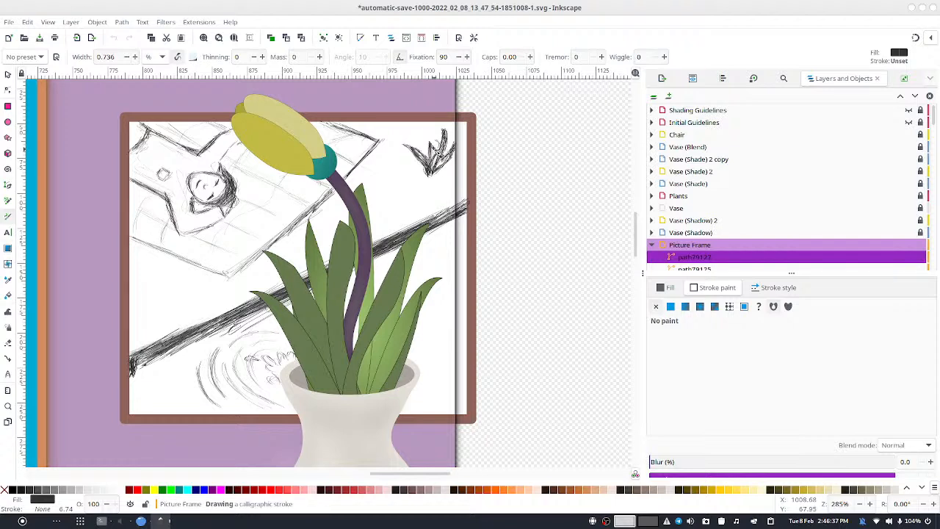
{"action": "left_click_drag", "start_coordinate": [433, 143], "coordinate": [431, 144]}
{"action": "left_click_drag", "start_coordinate": [435, 143], "coordinate": [444, 138]}
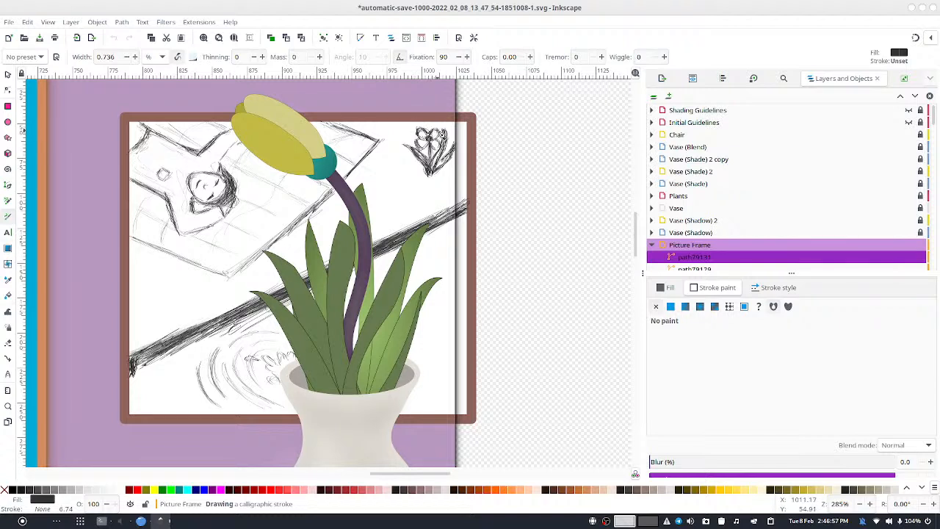
{"action": "left_click_drag", "start_coordinate": [434, 147], "coordinate": [423, 164]}
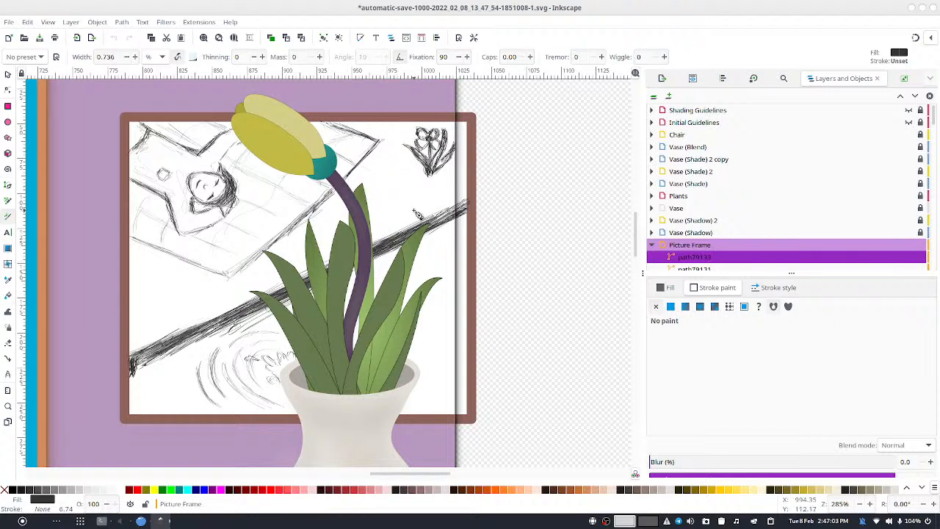
Step: Darken the diagonal band near its lower left and upper right ends and switch to the Selector tool
{"action": "mouse_move", "coordinate": [143, 362]}
{"action": "left_mouse_down"}
{"action": "mouse_move", "coordinate": [146, 373]}
{"action": "mouse_move", "coordinate": [233, 315]}
{"action": "mouse_move", "coordinate": [180, 336]}
{"action": "mouse_move", "coordinate": [171, 342]}
{"action": "mouse_move", "coordinate": [188, 334]}
{"action": "mouse_move", "coordinate": [195, 342]}
{"action": "mouse_move", "coordinate": [320, 277]}
{"action": "mouse_move", "coordinate": [285, 285]}
{"action": "mouse_move", "coordinate": [360, 259]}
{"action": "mouse_move", "coordinate": [144, 367]}
{"action": "mouse_move", "coordinate": [192, 339]}
{"action": "left_mouse_up"}
{"action": "mouse_move", "coordinate": [424, 213]}
{"action": "left_mouse_down"}
{"action": "mouse_move", "coordinate": [464, 207]}
{"action": "mouse_move", "coordinate": [433, 226]}
{"action": "mouse_move", "coordinate": [461, 213]}
{"action": "mouse_move", "coordinate": [452, 218]}
{"action": "left_mouse_up"}
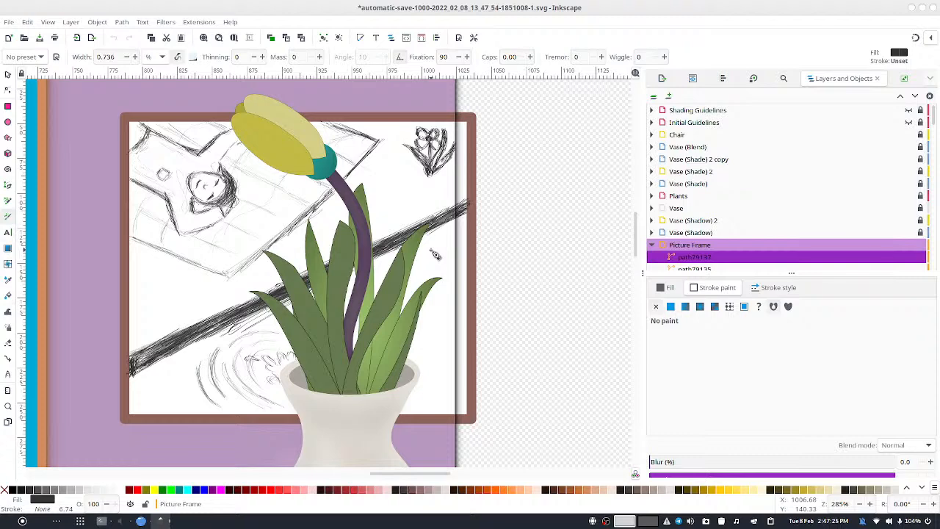
{"action": "key", "text": "ctrl"}
{"action": "scroll", "coordinate": [383, 209], "scroll_direction": "down", "scroll_amount": 5}
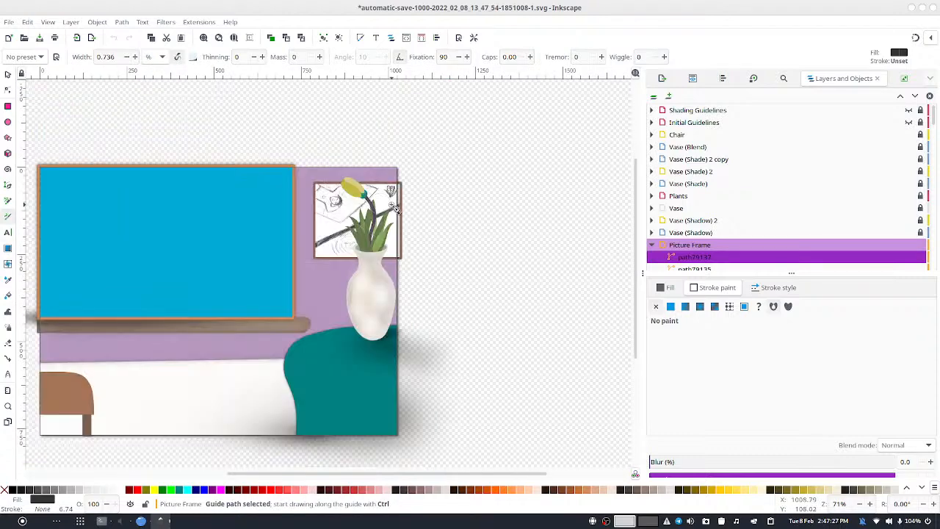
{"action": "left_click", "coordinate": [233, 37]}
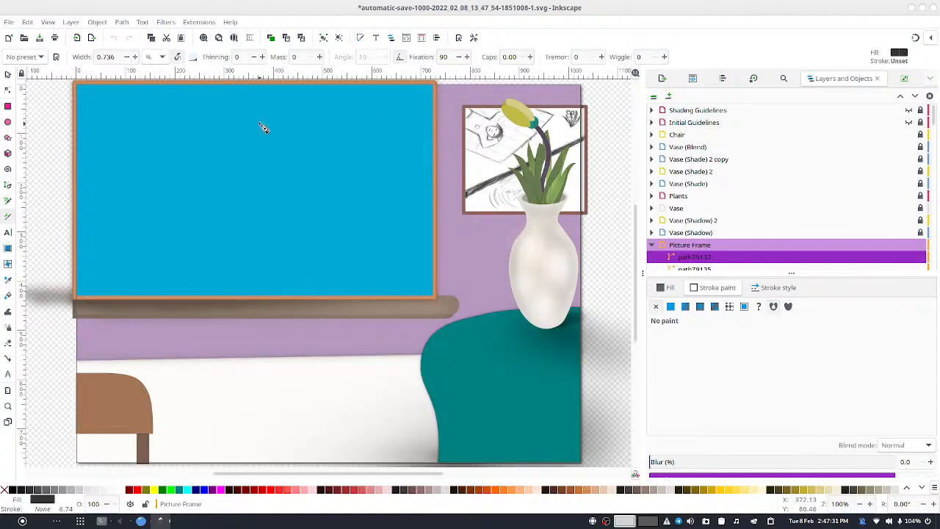
{"action": "left_click", "coordinate": [7, 75]}
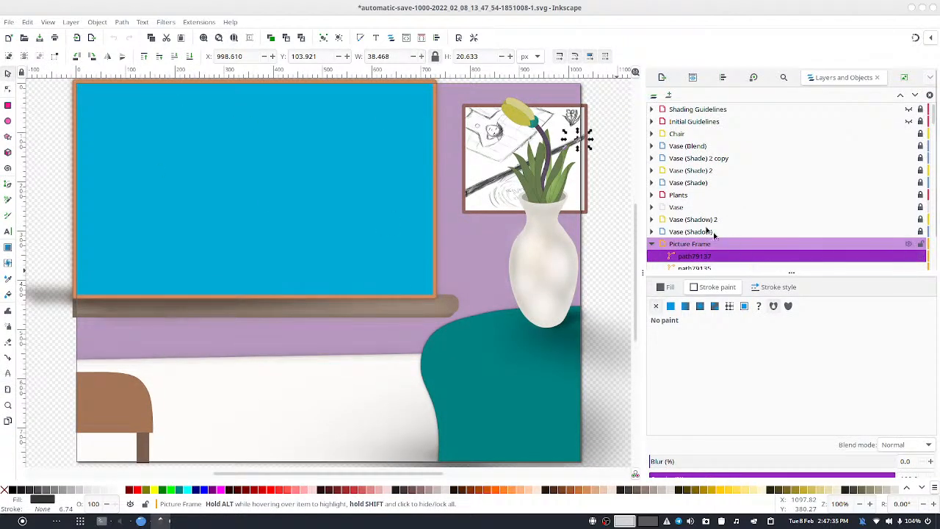
Step: Raise the brown frame rectangle above the sketch strokes and group it with all the picture's artwork
{"action": "left_click", "coordinate": [471, 215]}
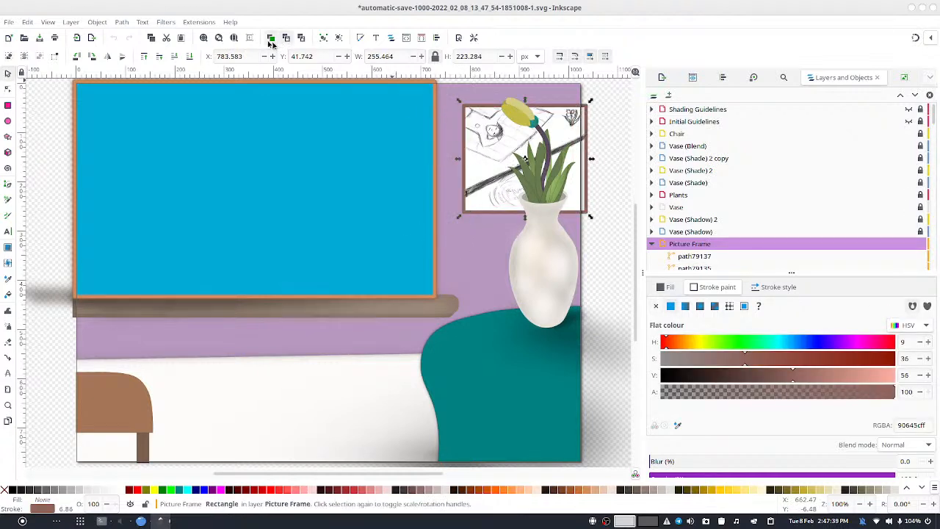
{"action": "left_click", "coordinate": [145, 57]}
{"action": "key", "text": "ctrl+a"}
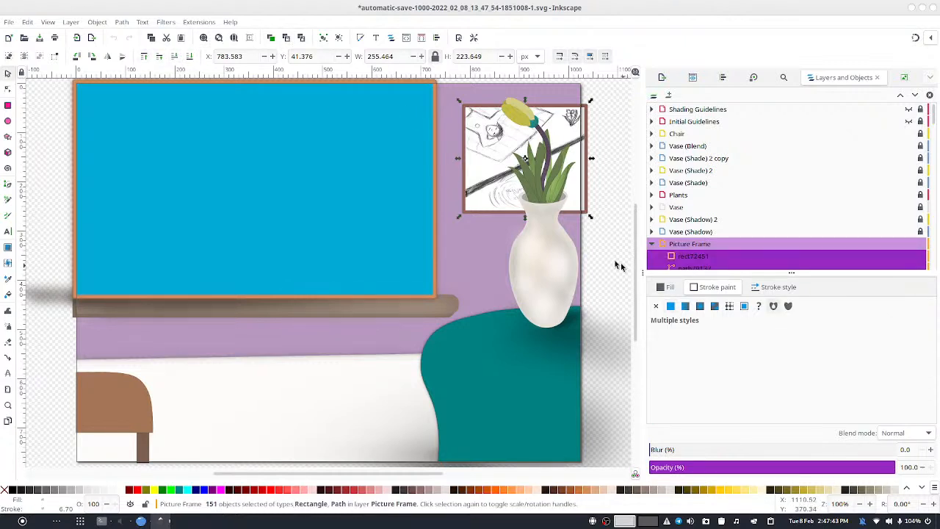
{"action": "left_click", "coordinate": [324, 40]}
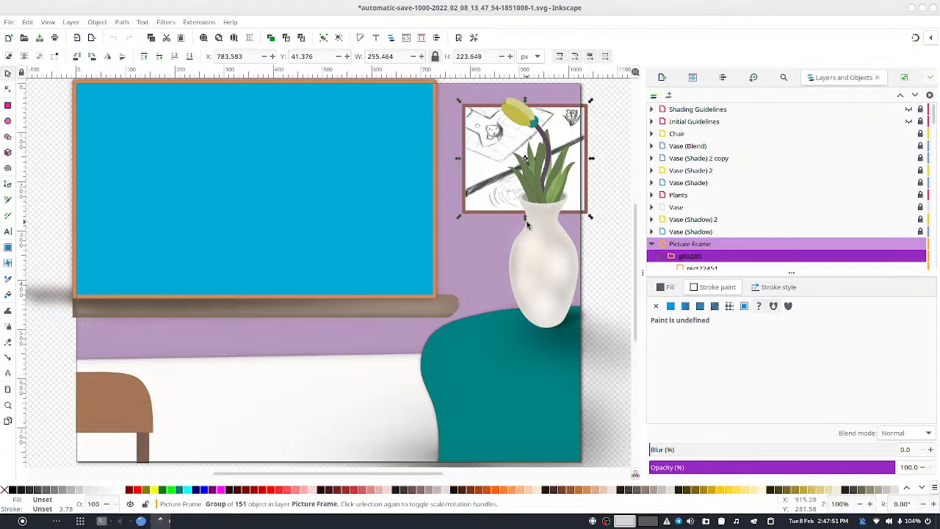
Step: Scale the picture group down to about 207 × 157 px and place it behind the flower at the page's right edge
{"action": "left_click_drag", "start_coordinate": [524, 216], "coordinate": [544, 201]}
{"action": "left_click_drag", "start_coordinate": [458, 201], "coordinate": [514, 159]}
{"action": "left_click_drag", "start_coordinate": [580, 143], "coordinate": [565, 124]}
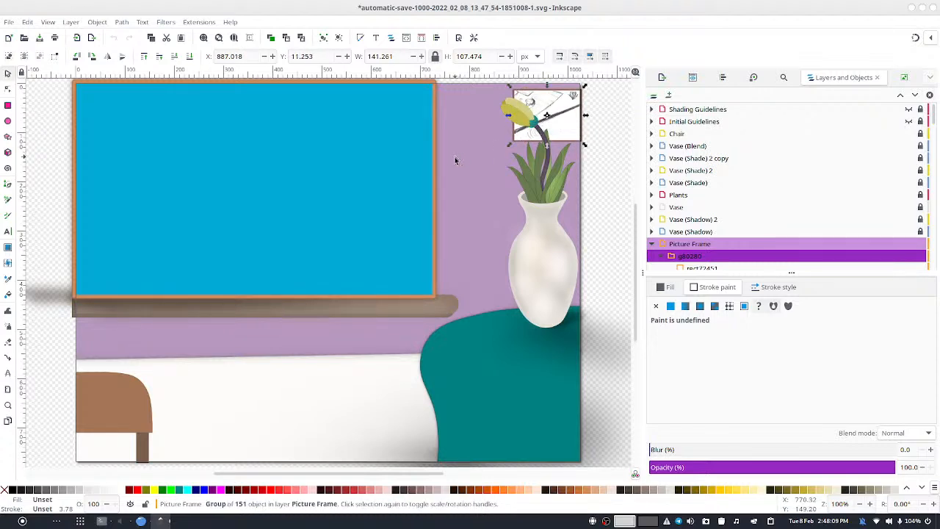
{"action": "left_click_drag", "start_coordinate": [506, 148], "coordinate": [476, 169]}
{"action": "left_click_drag", "start_coordinate": [579, 103], "coordinate": [584, 142]}
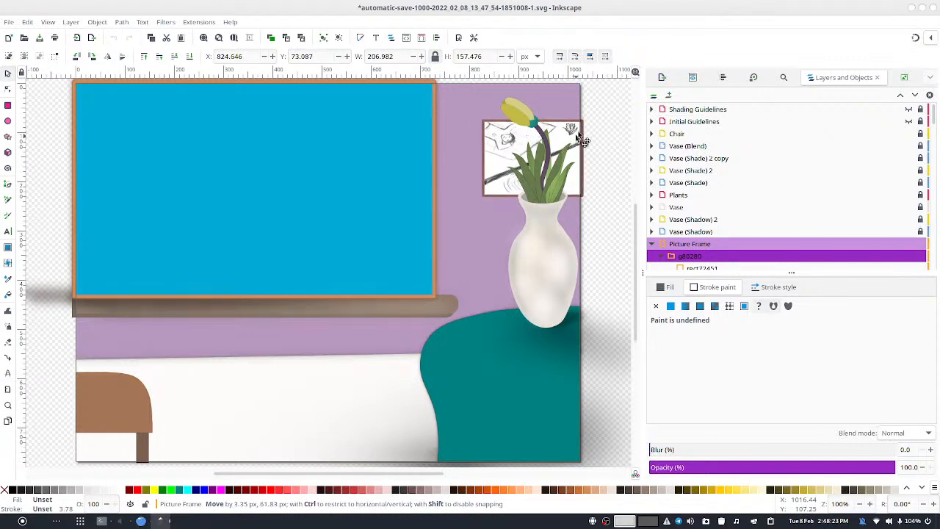
{"action": "left_click", "coordinate": [608, 103]}
{"action": "left_click", "coordinate": [573, 157]}
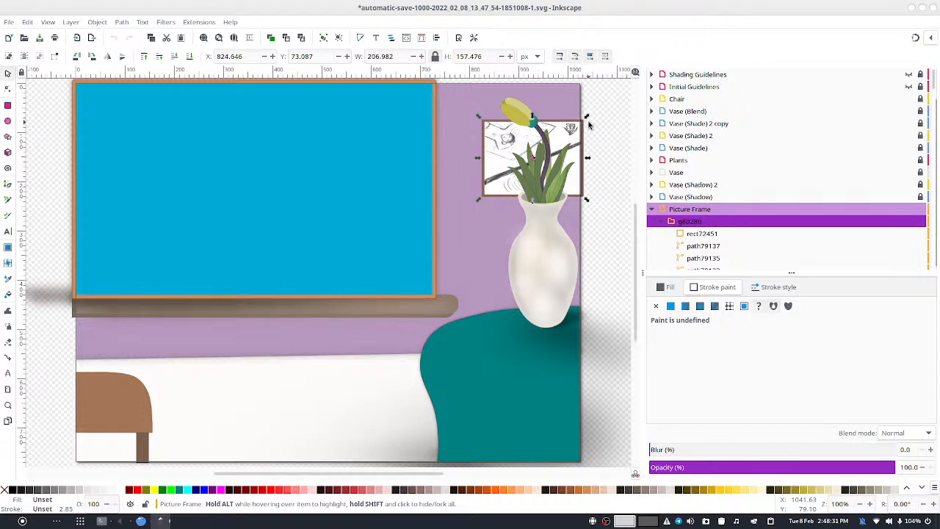
{"action": "left_click_drag", "start_coordinate": [588, 123], "coordinate": [591, 123]}
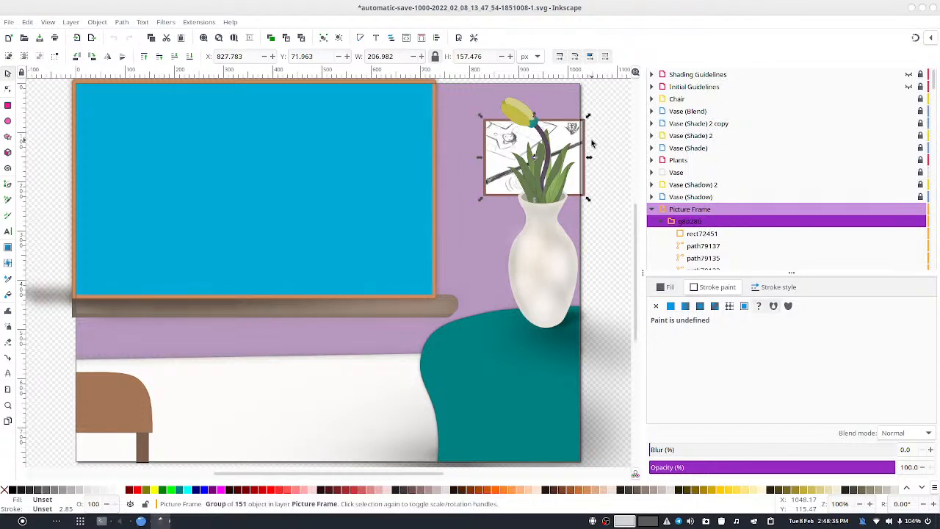
Step: Nudge the picture group in small steps to about X 827.8, Y 70.0 px behind the vase and deselect it
{"action": "key", "text": "Left"}
{"action": "key", "text": "Down"}
{"action": "key", "text": "Down"}
{"action": "key", "text": "Right"}
{"action": "key", "text": "Right"}
{"action": "key", "text": "Down"}
{"action": "key", "text": "Down"}
{"action": "key", "text": "Down"}
{"action": "key", "text": "Down"}
{"action": "key", "text": "Down"}
{"action": "key", "text": "Down"}
{"action": "key", "text": "Down"}
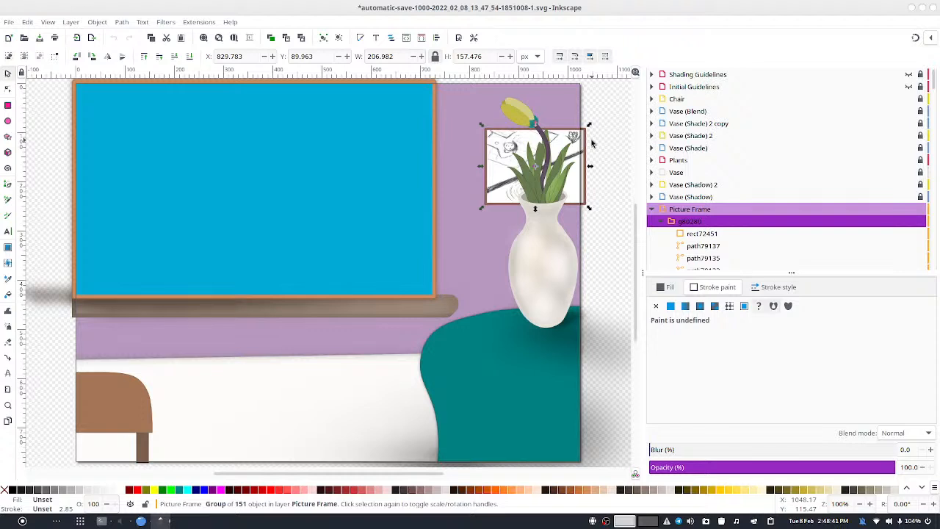
{"action": "key", "text": "Left"}
{"action": "key", "text": "Right"}
{"action": "key", "text": "Right"}
{"action": "key", "text": "Right"}
{"action": "key", "text": "Right"}
{"action": "key", "text": "Right"}
{"action": "key", "text": "Right"}
{"action": "key", "text": "Right"}
{"action": "key", "text": "Up"}
{"action": "key", "text": "Up"}
{"action": "key", "text": "Up"}
{"action": "key", "text": "Up"}
{"action": "key", "text": "Up"}
{"action": "key", "text": "Right"}
{"action": "key", "text": "Up"}
{"action": "key", "text": "Up"}
{"action": "key", "text": "Up"}
{"action": "key", "text": "Up"}
{"action": "key", "text": "Left"}
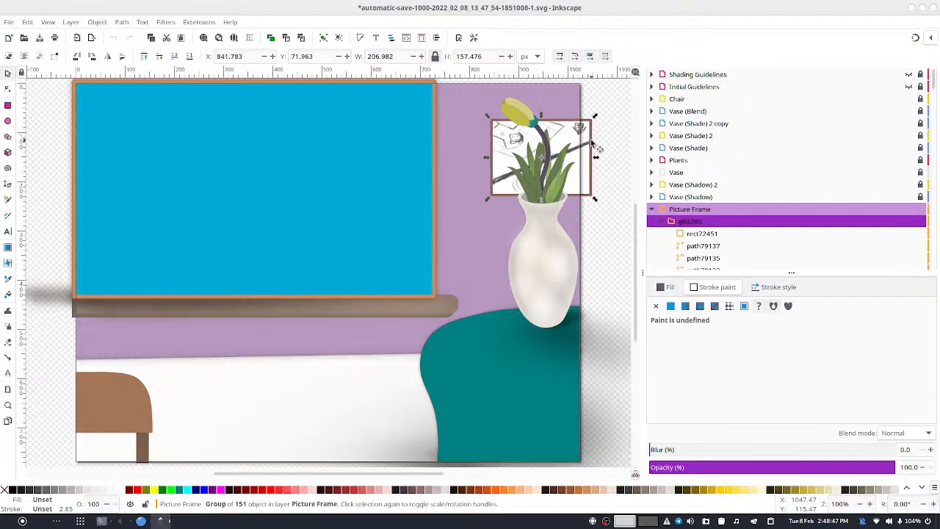
{"action": "key", "text": "Left"}
{"action": "key", "text": "Up"}
{"action": "key", "text": "Left"}
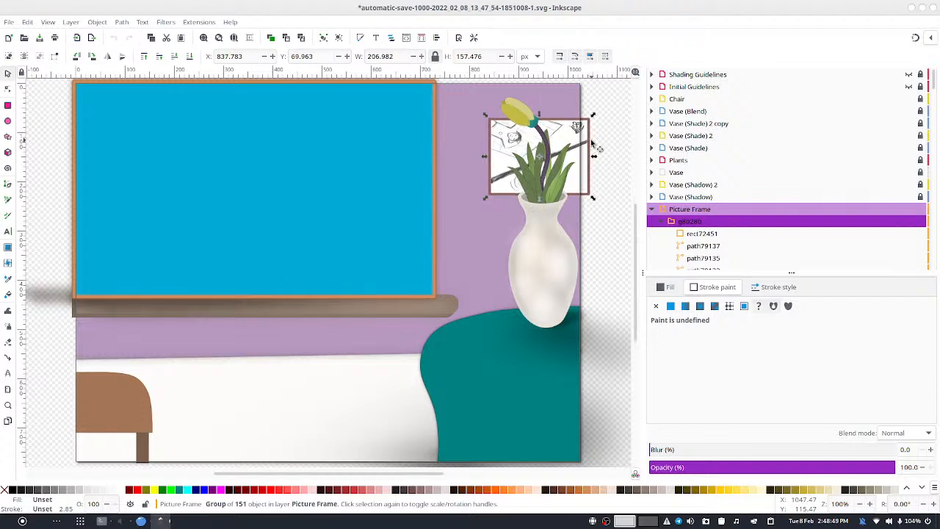
{"action": "key", "text": "Left"}
{"action": "key", "text": "Left"}
{"action": "key", "text": "Up"}
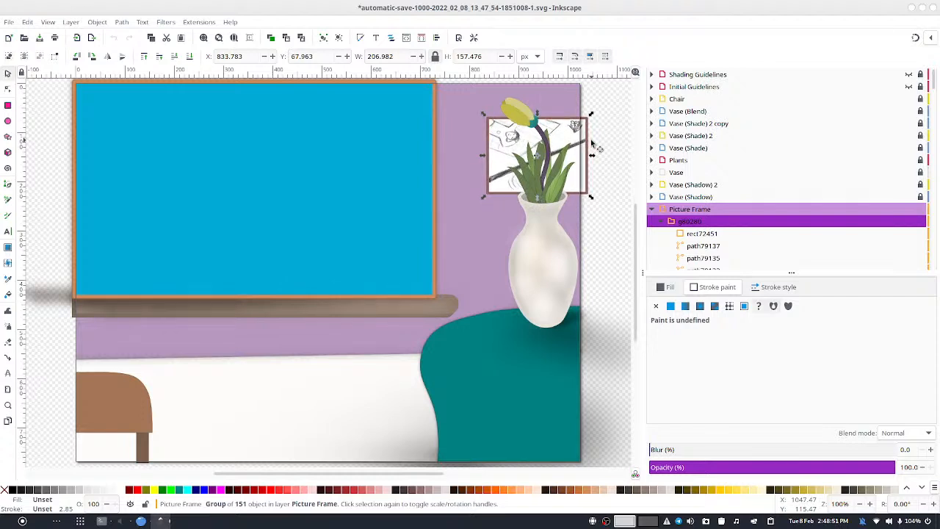
{"action": "key", "text": "Left"}
{"action": "key", "text": "Left"}
{"action": "key", "text": "Up"}
{"action": "key", "text": "Left"}
{"action": "key", "text": "Left"}
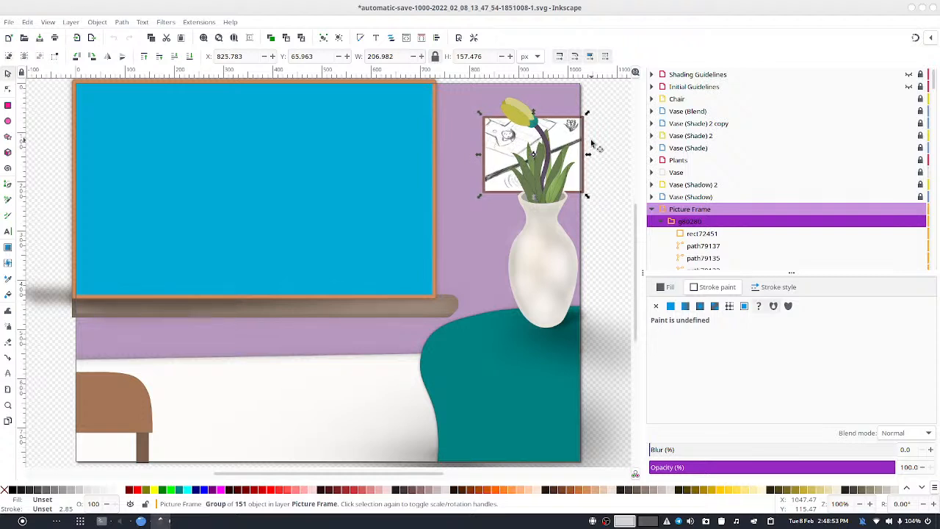
{"action": "key", "text": "Down"}
{"action": "key", "text": "Right"}
{"action": "key", "text": "Down"}
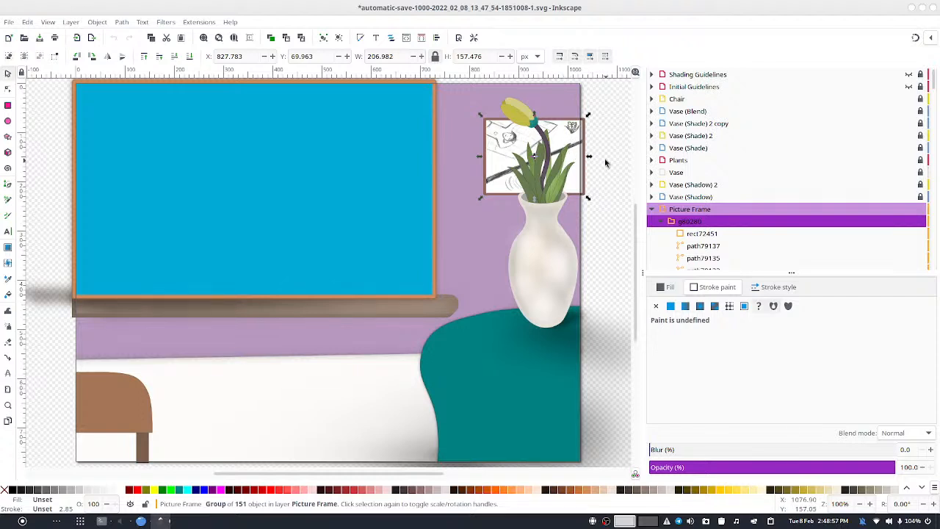
{"action": "left_click", "coordinate": [603, 162]}
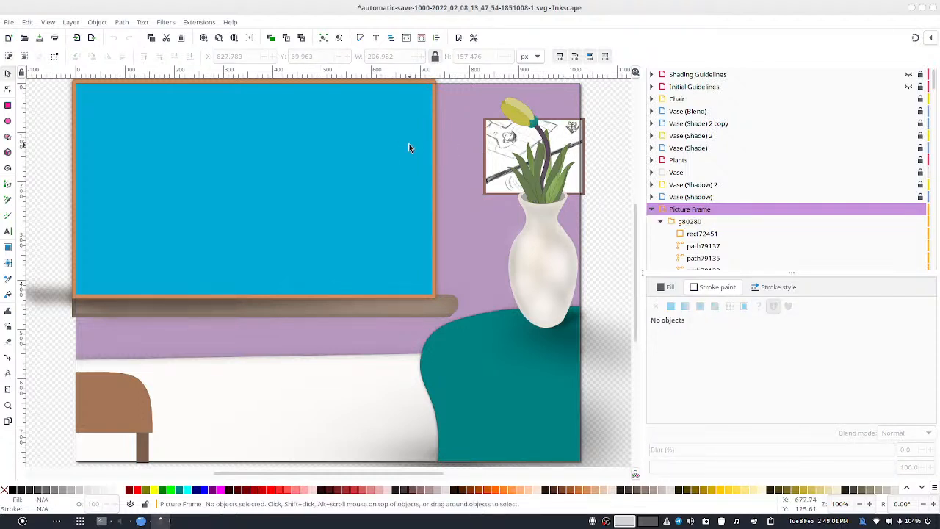
Step: Set the opacity of all sketch paths inside the picture group, excluding both rectangles, to 63.7%, and mark the e-mail notification as read
{"action": "left_click", "coordinate": [506, 139]}
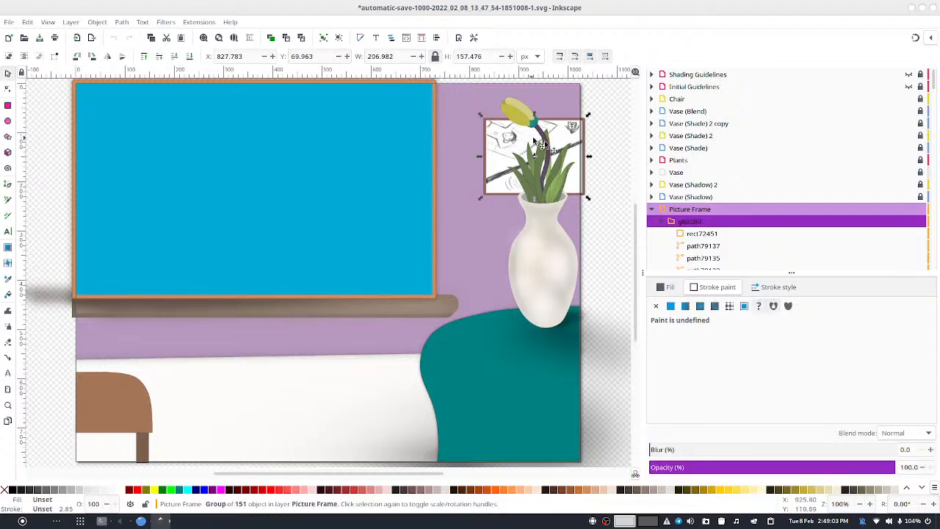
{"action": "scroll", "coordinate": [713, 238], "scroll_direction": "down", "scroll_amount": 2}
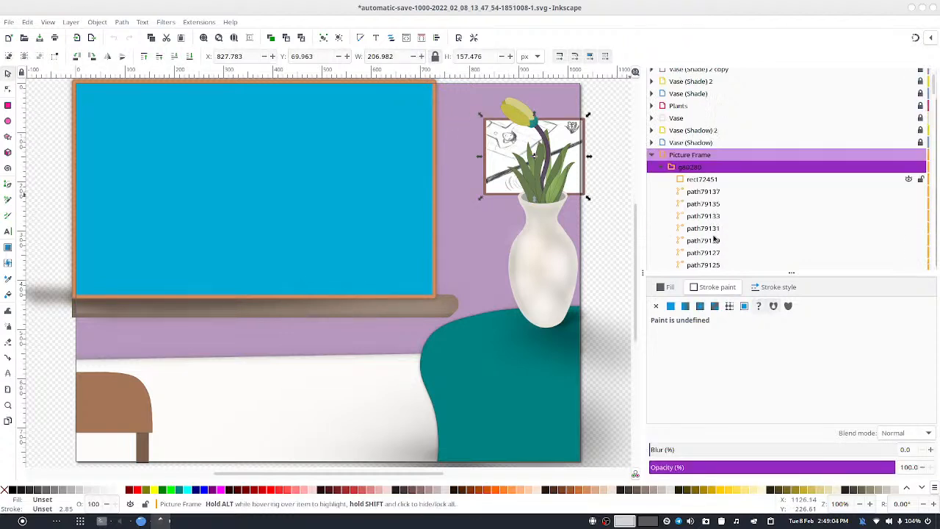
{"action": "left_click", "coordinate": [703, 191]}
{"action": "scroll", "coordinate": [723, 191], "scroll_direction": "down", "scroll_amount": 15}
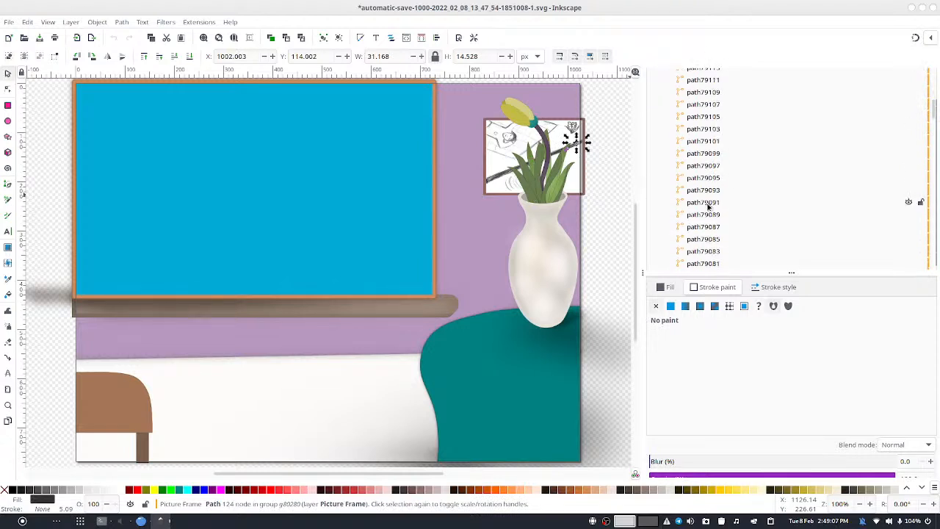
{"action": "scroll", "coordinate": [723, 187], "scroll_direction": "down", "scroll_amount": 10}
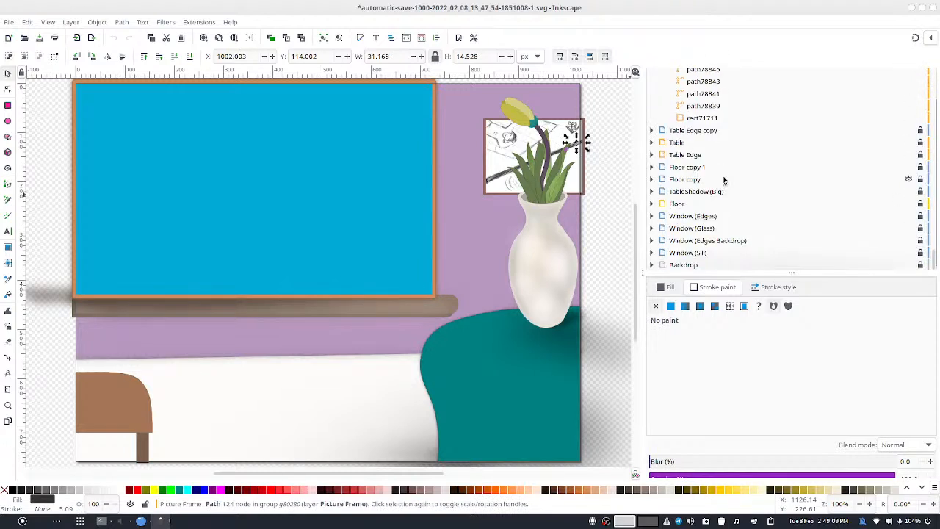
{"action": "left_click", "coordinate": [716, 106], "text": "shift"}
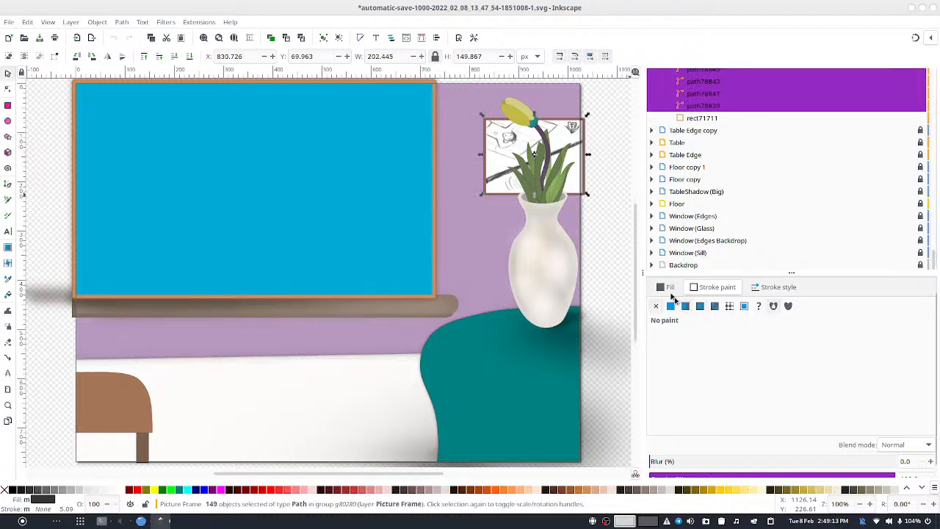
{"action": "scroll", "coordinate": [931, 441], "scroll_direction": "down", "scroll_amount": 1}
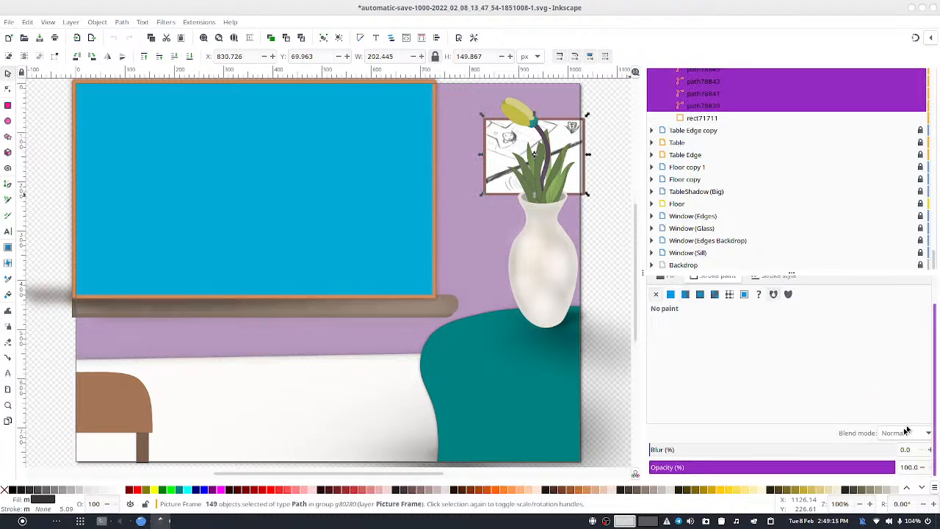
{"action": "left_click", "coordinate": [788, 467]}
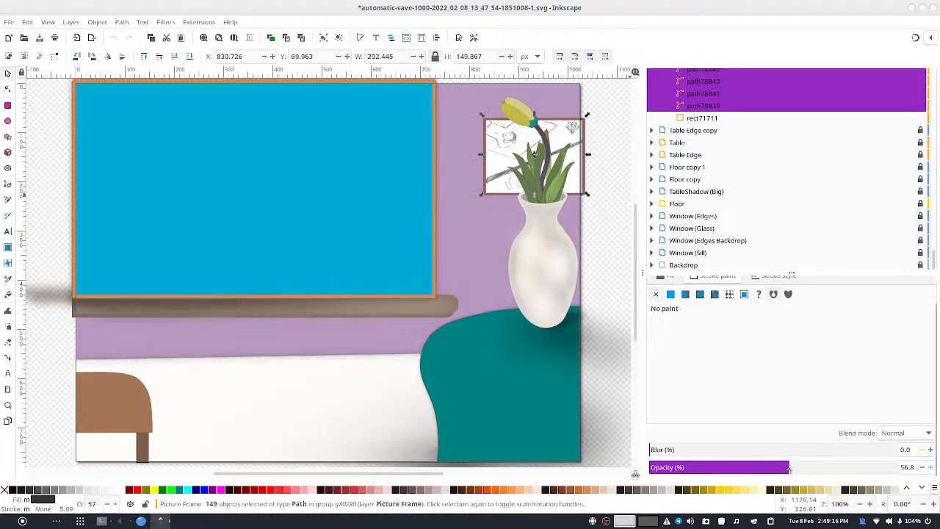
{"action": "left_click", "coordinate": [717, 470]}
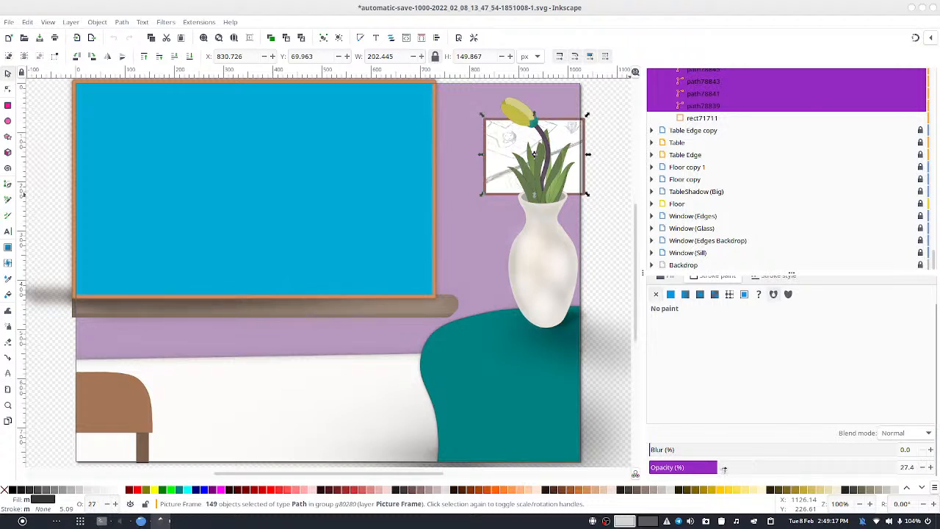
{"action": "left_click", "coordinate": [767, 468]}
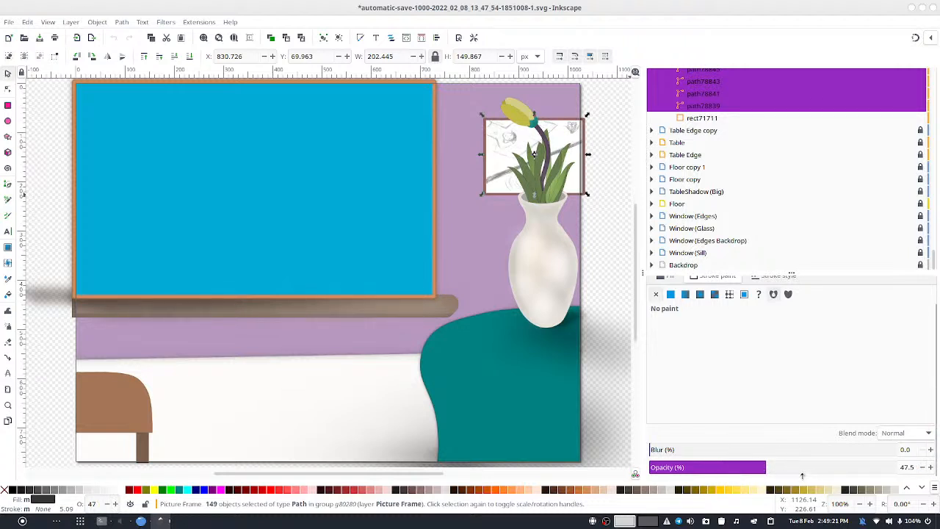
{"action": "left_click", "coordinate": [795, 467]}
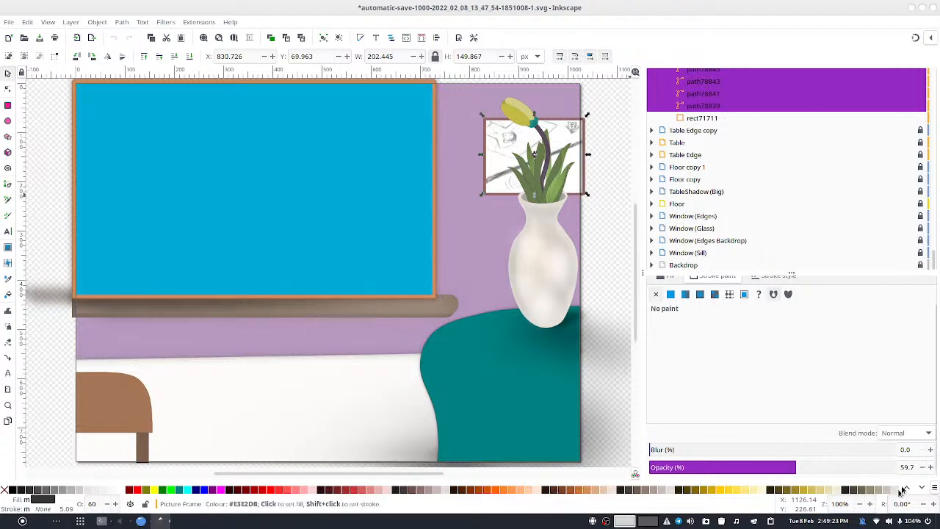
{"action": "scroll", "coordinate": [927, 467], "scroll_direction": "up", "scroll_amount": 3}
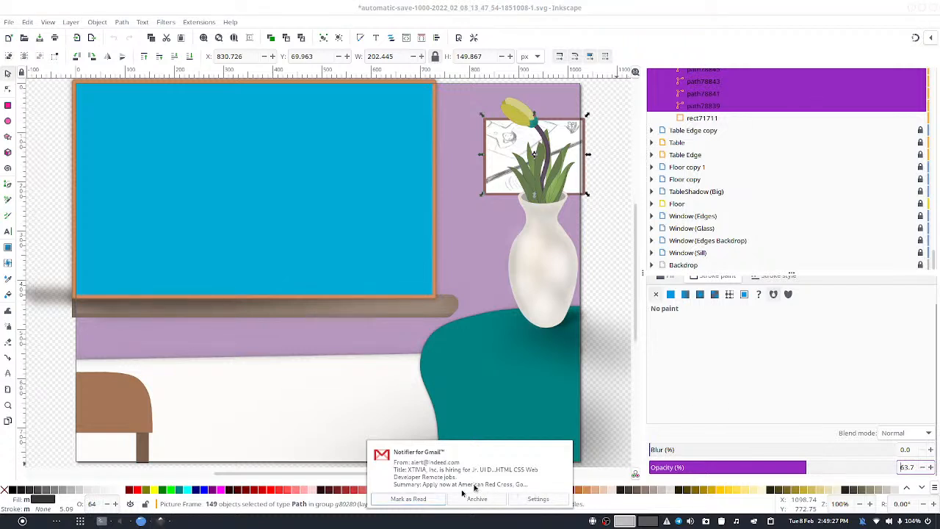
{"action": "left_click", "coordinate": [425, 500]}
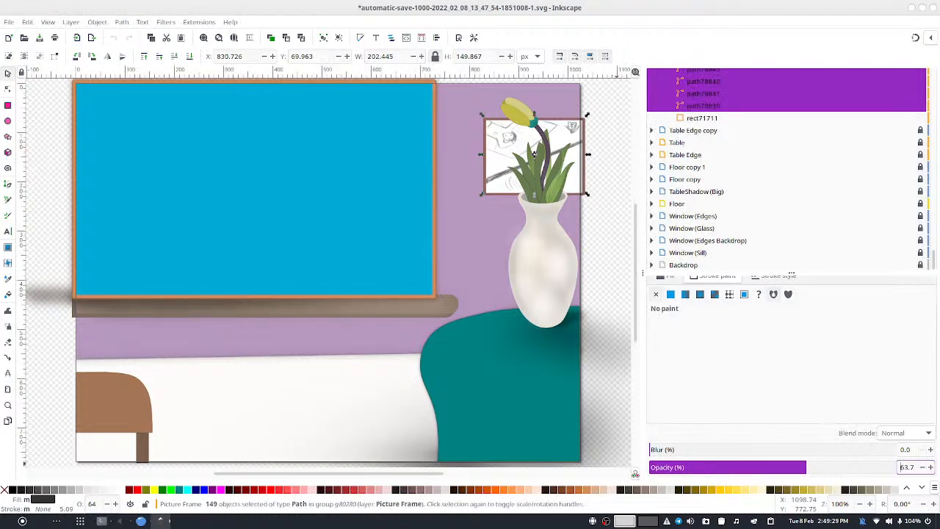